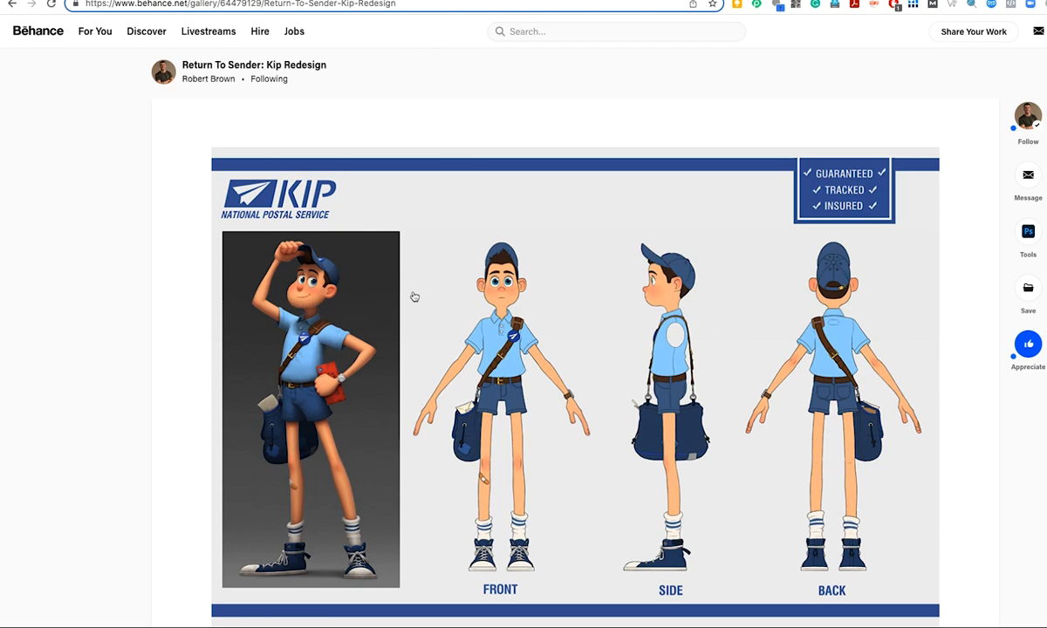
Select the entire front view of the character at full image height, about 309 px wide, with the Rectangular Marquee.
mouse_move(432, 259)
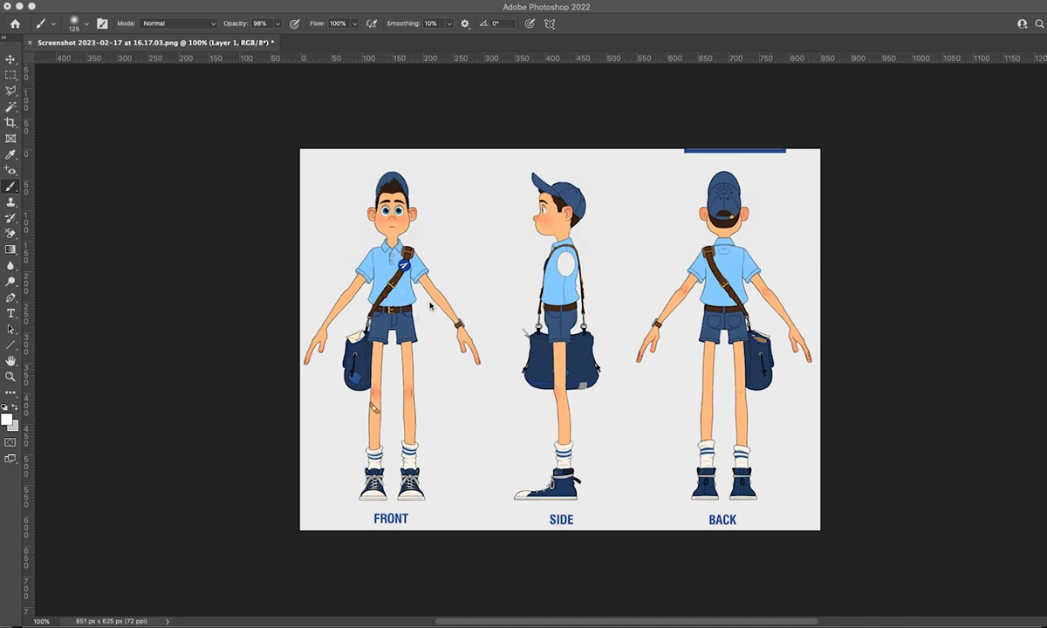
left_click(12, 75)
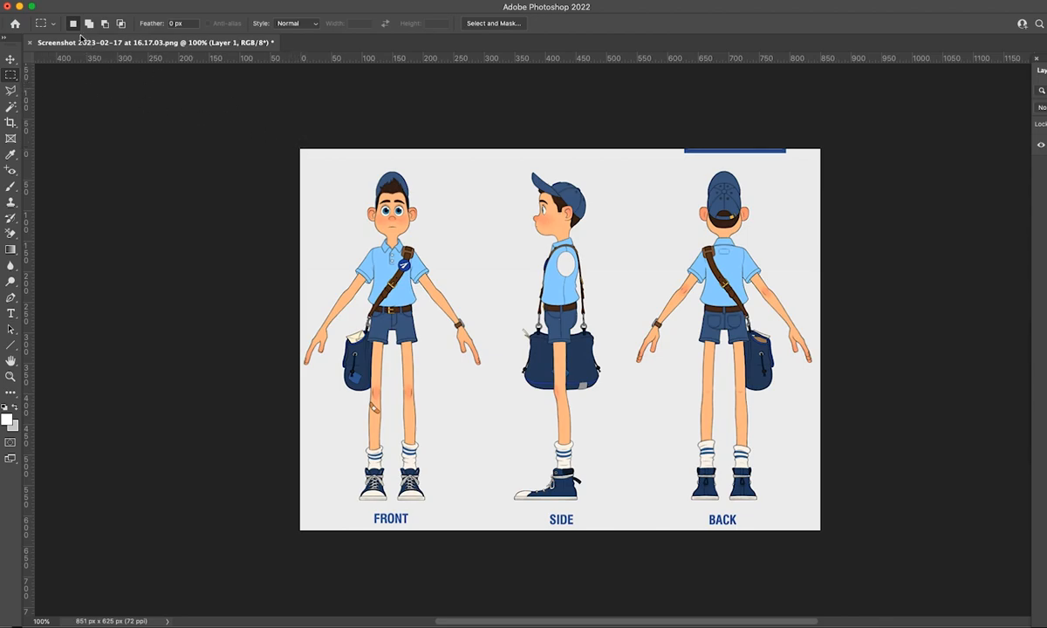
left_click_drag(300, 149, 409, 431)
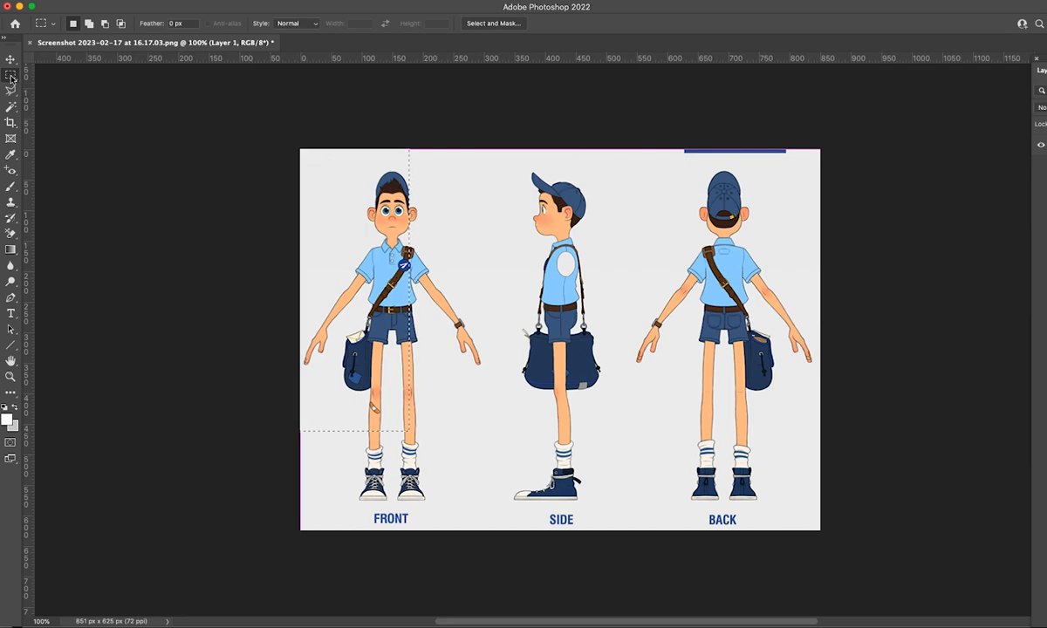
left_click(210, 132)
left_click_drag(300, 148, 488, 535)
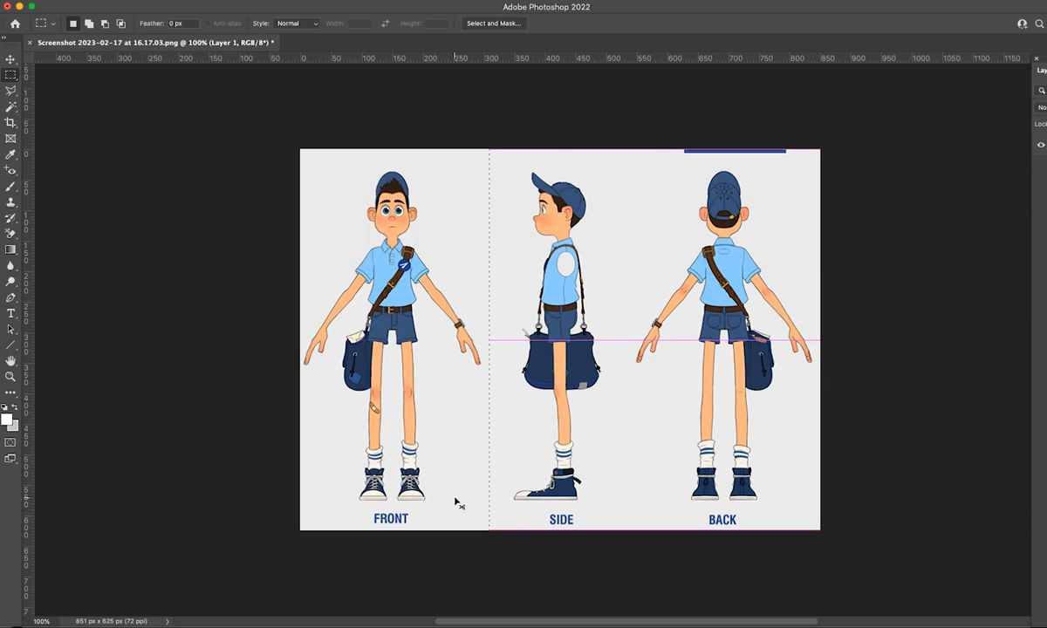
Create a new 309 × 625 px document and paste the copied front view into it.
key("ctrl+n")
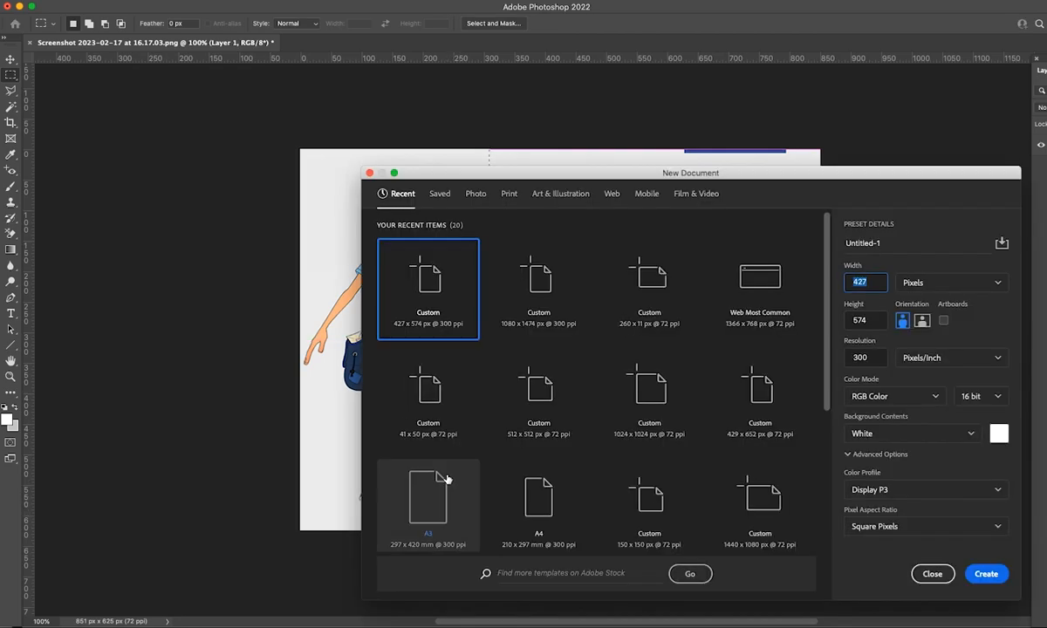
left_click(973, 574)
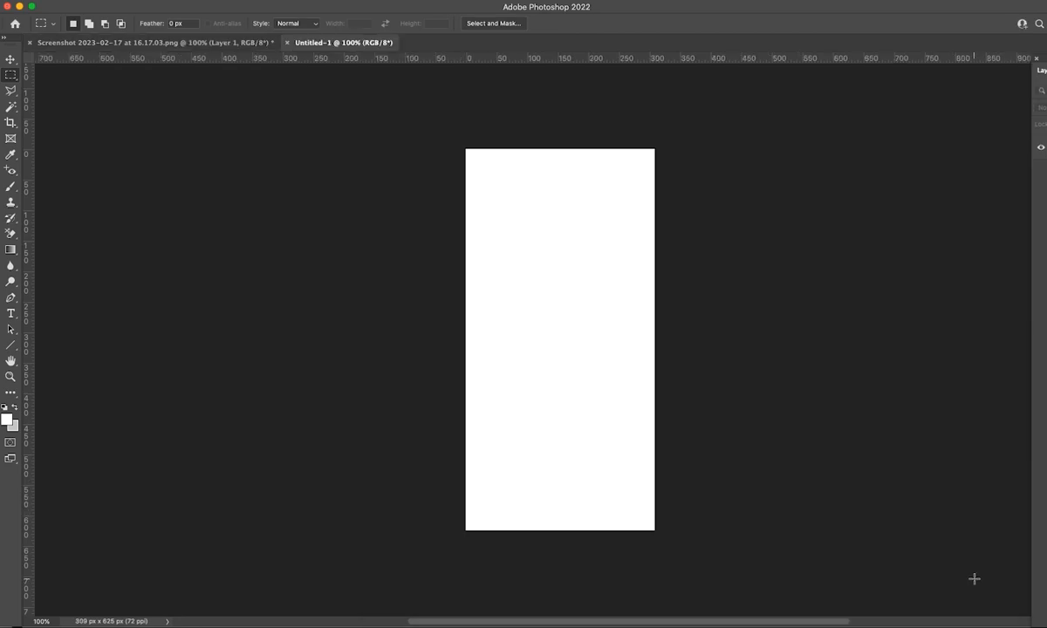
key("cmd+v")
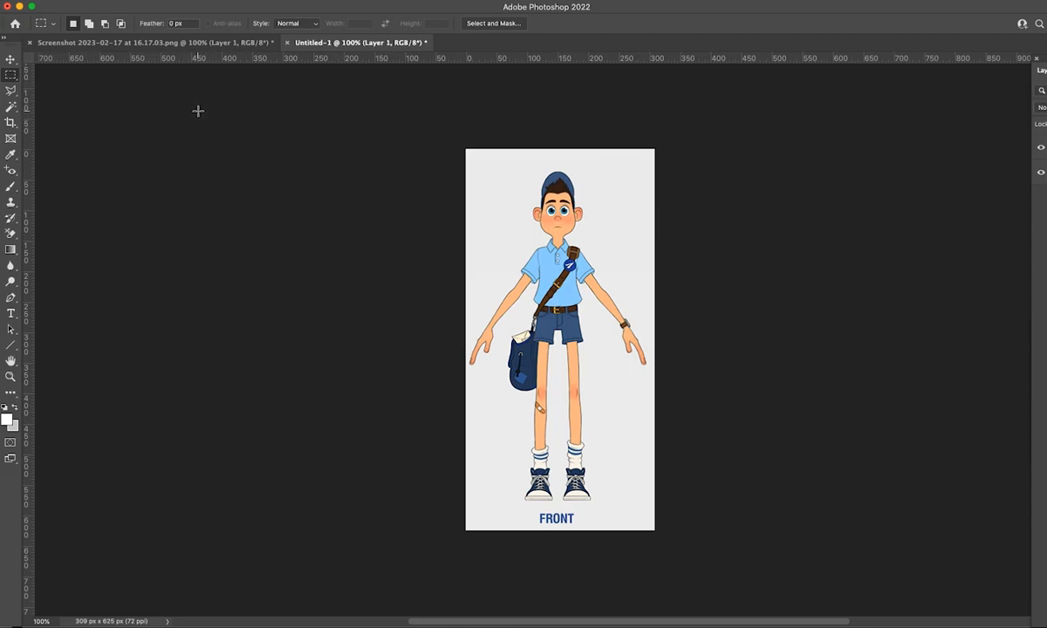
Move the same-size selection over the side view in the screenshot document and paste a copy of it into Untitled-1.
left_click(157, 42)
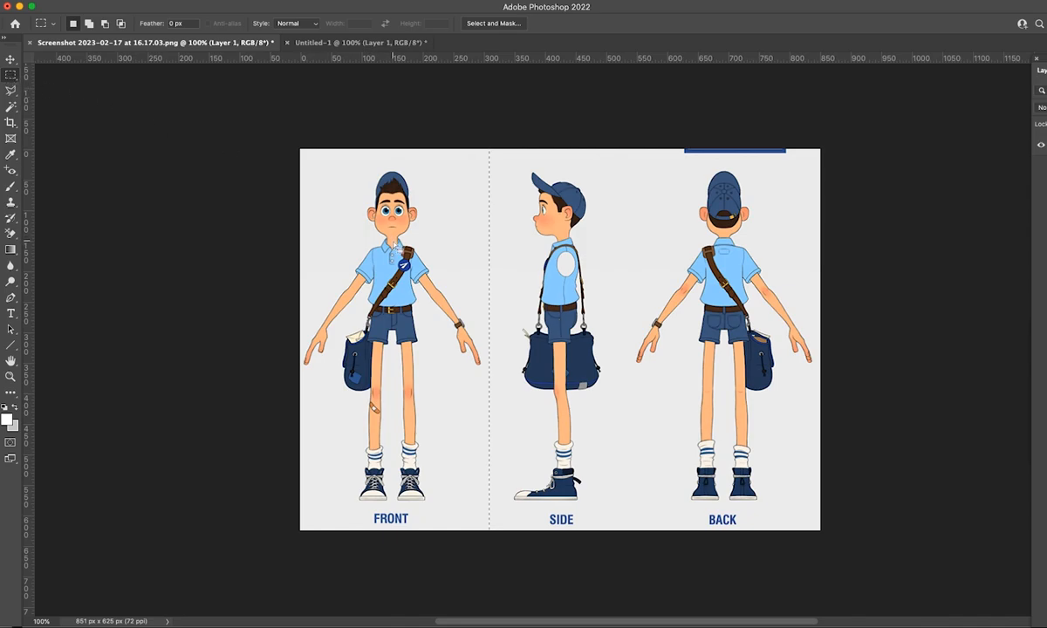
left_click_drag(398, 247, 566, 248)
left_click_drag(534, 278, 527, 277)
left_click(319, 46)
left_click(262, 43)
left_click(330, 45)
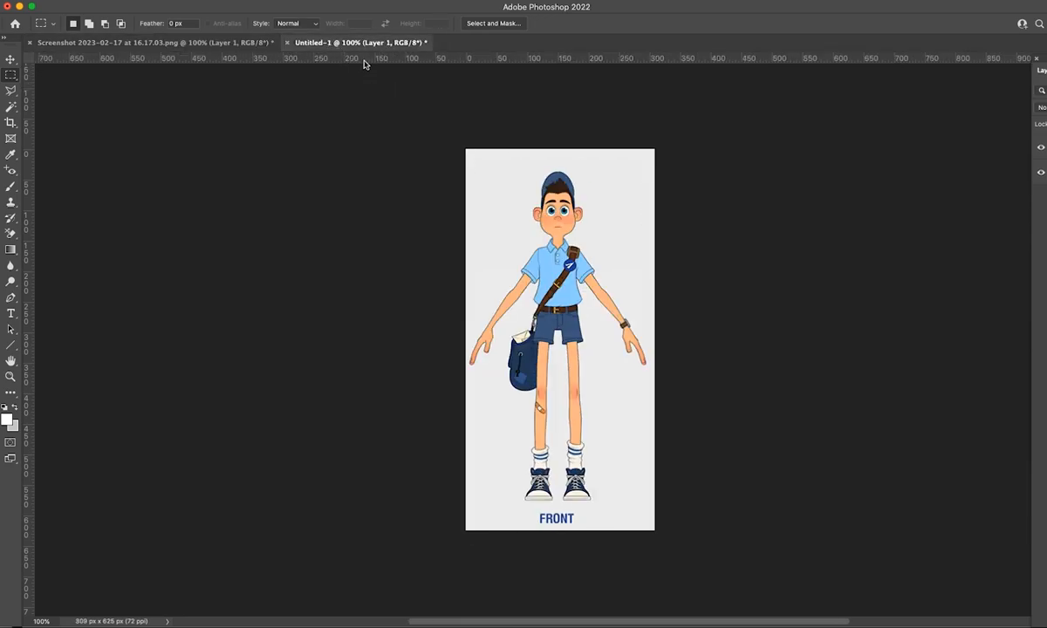
key("super+v")
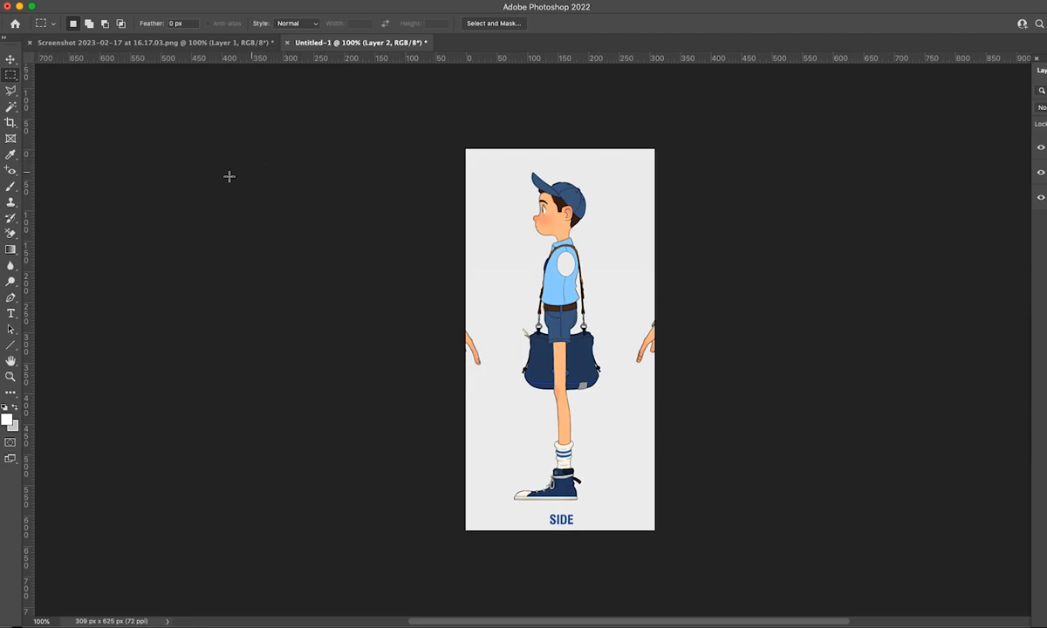
Paint over the stray hands at both edges of the side view with a white 125 px brush.
left_click(11, 189)
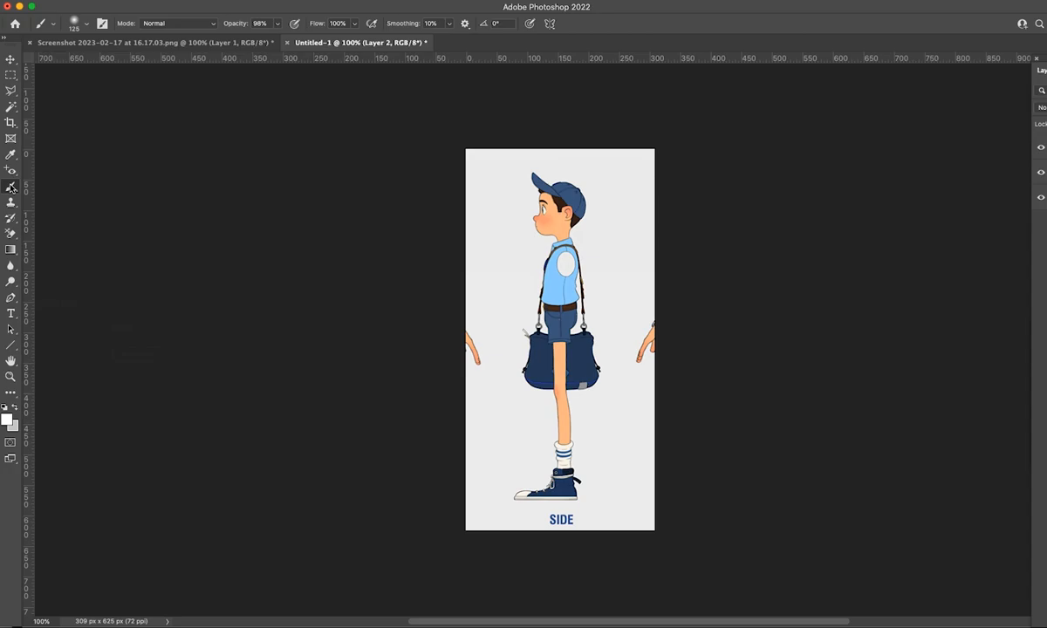
left_click(7, 420)
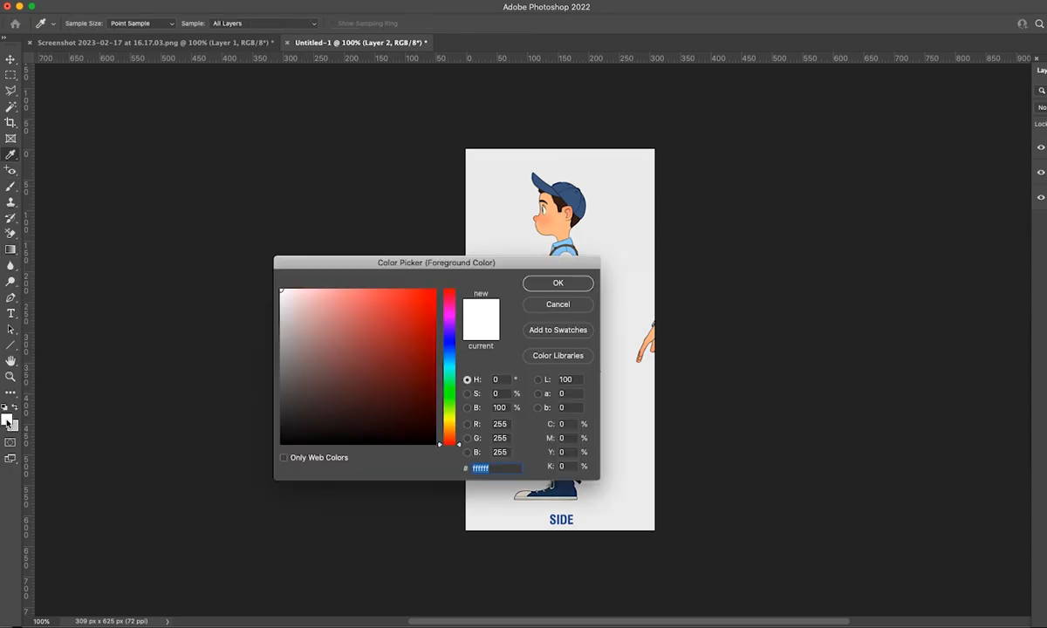
left_click(526, 285)
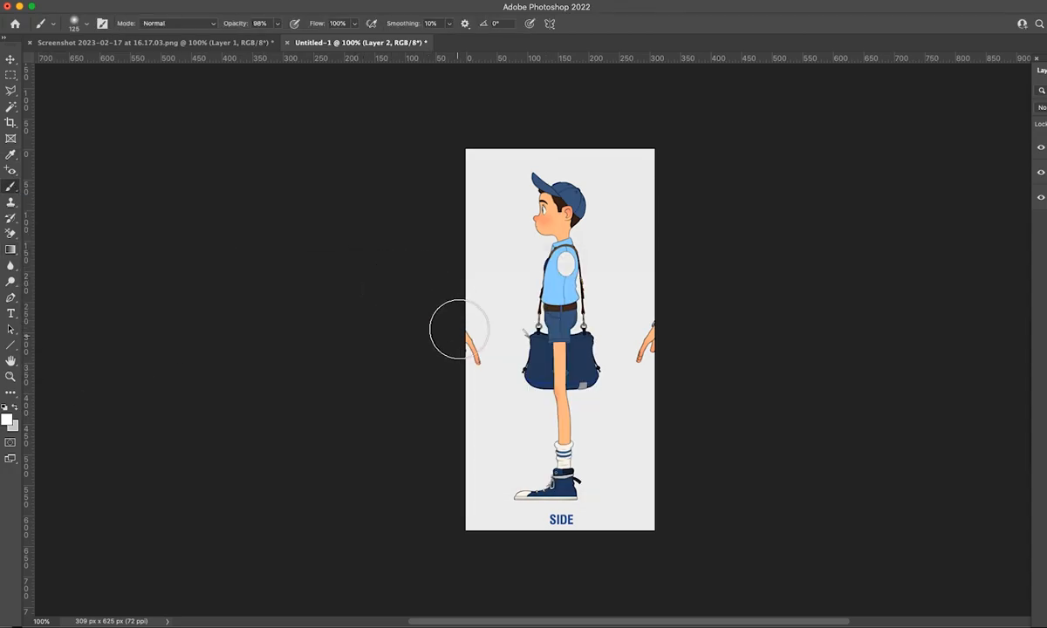
left_click_drag(460, 320, 467, 367)
left_click_drag(646, 365, 652, 375)
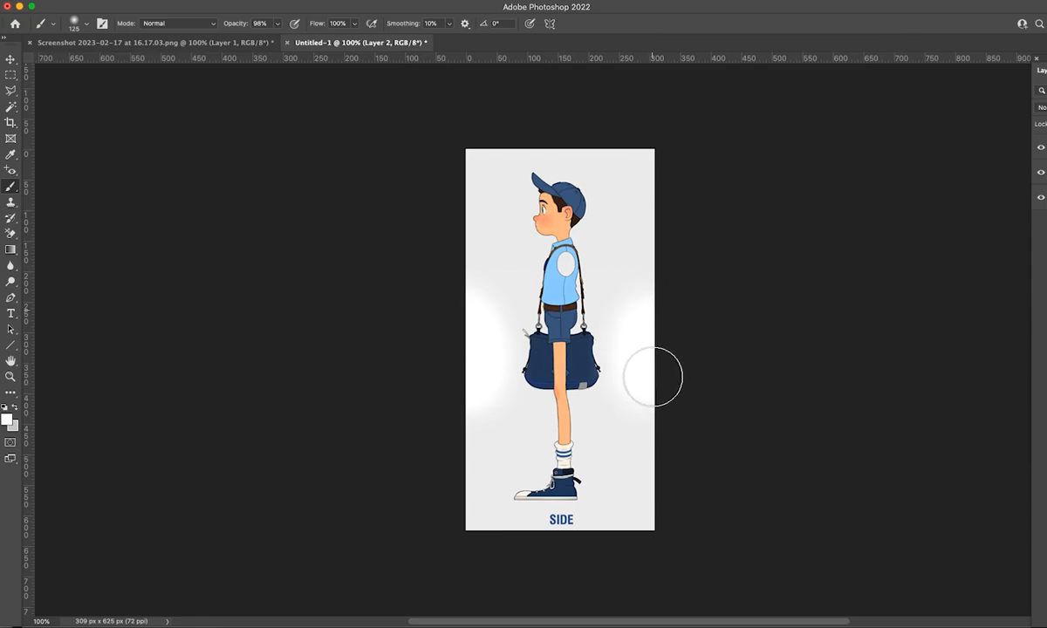
Close the original screenshot document without saving its changes.
left_click(11, 59)
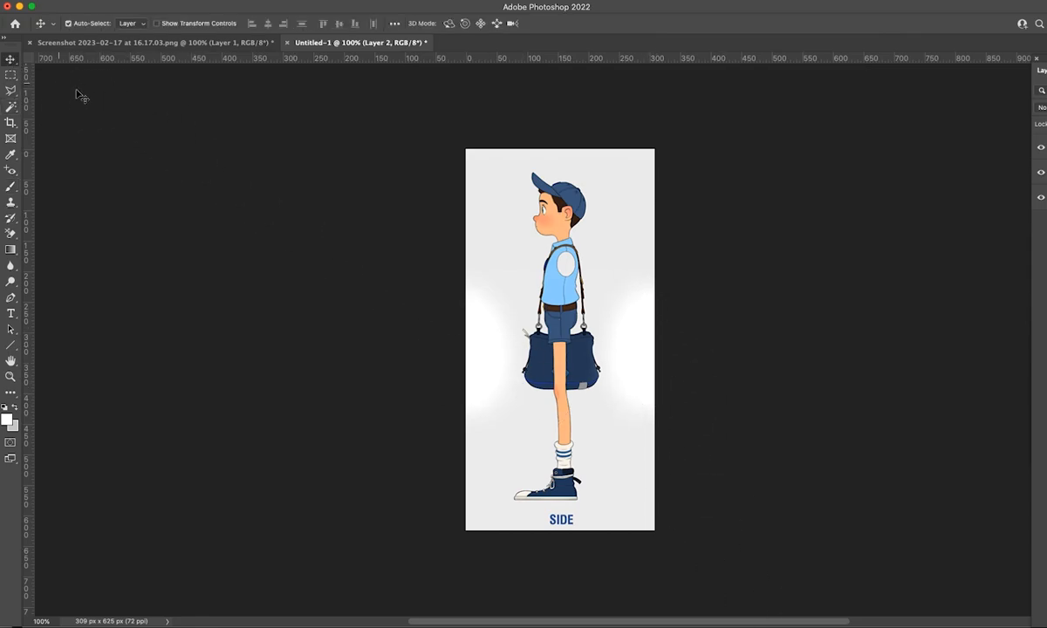
left_click(227, 44)
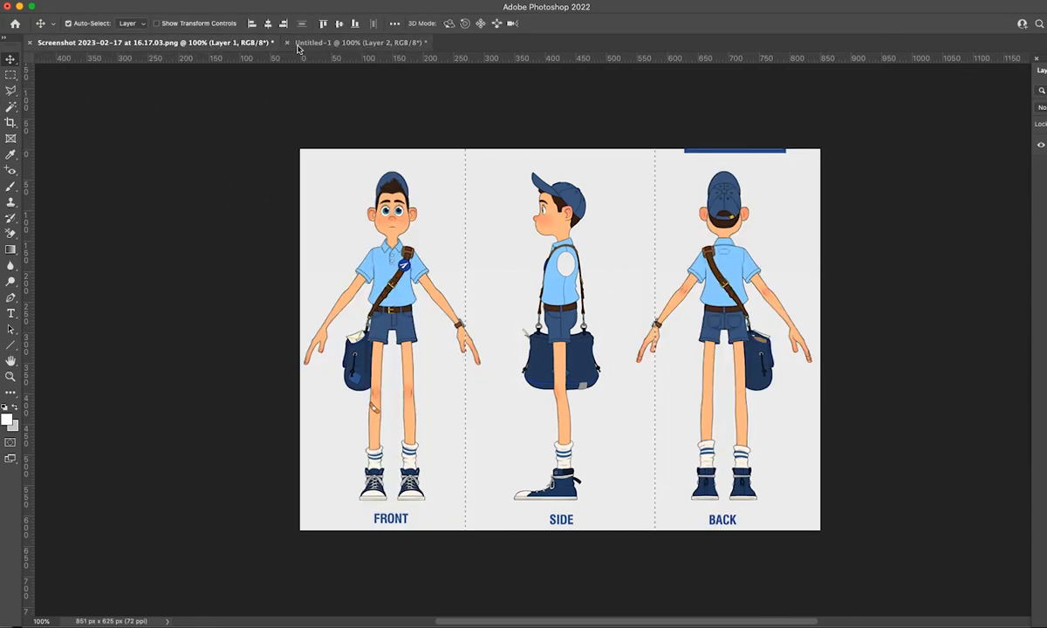
left_click(30, 42)
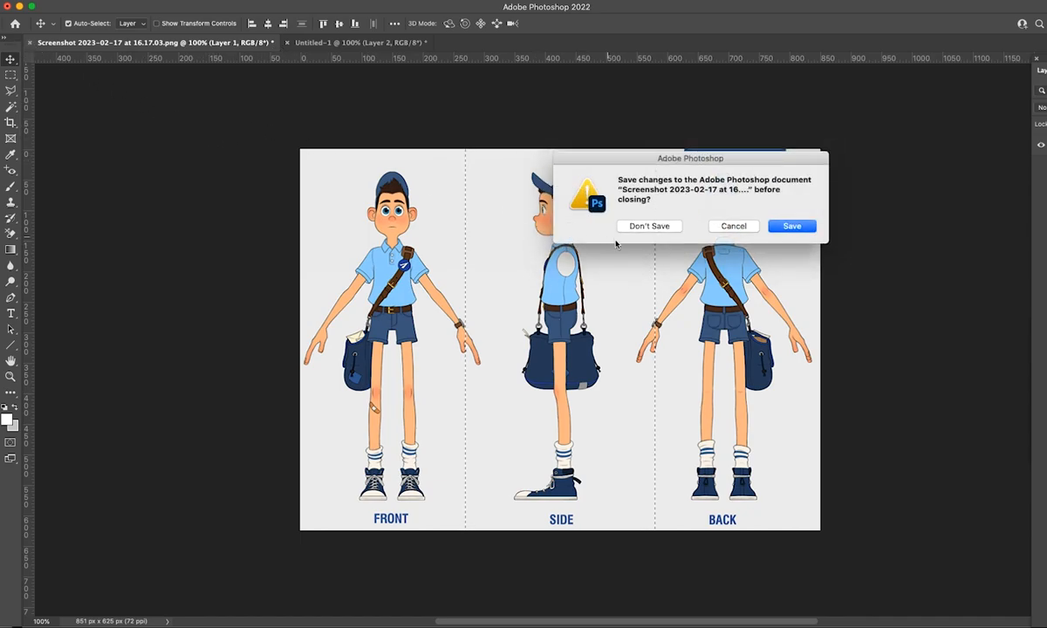
left_click(645, 227)
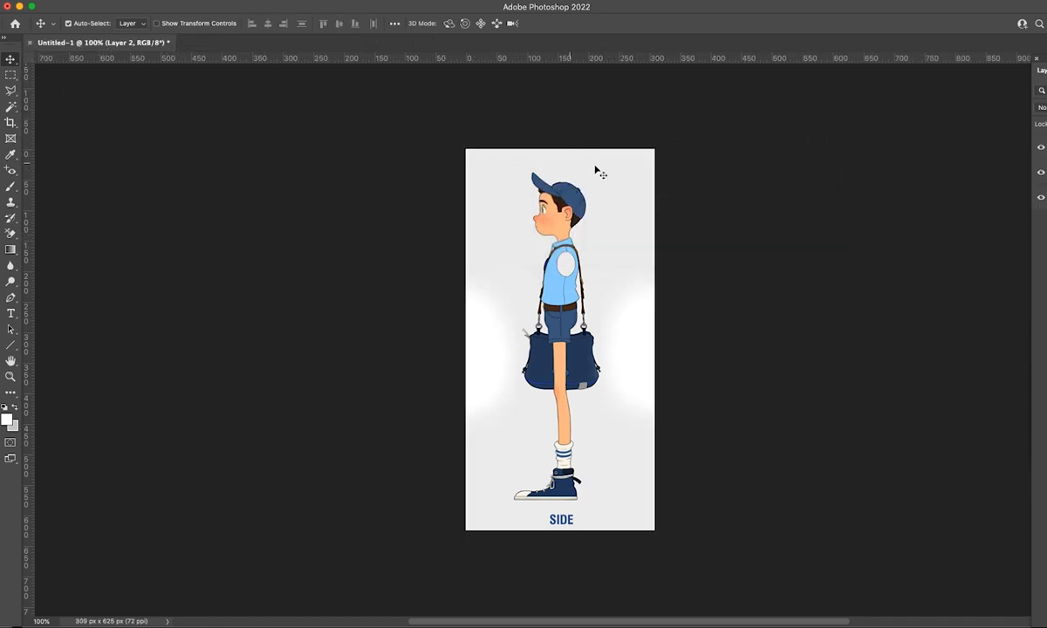
Start saving a copy of the side view on the computer, with CharacterCreation as the destination folder.
left_click(12, 1)
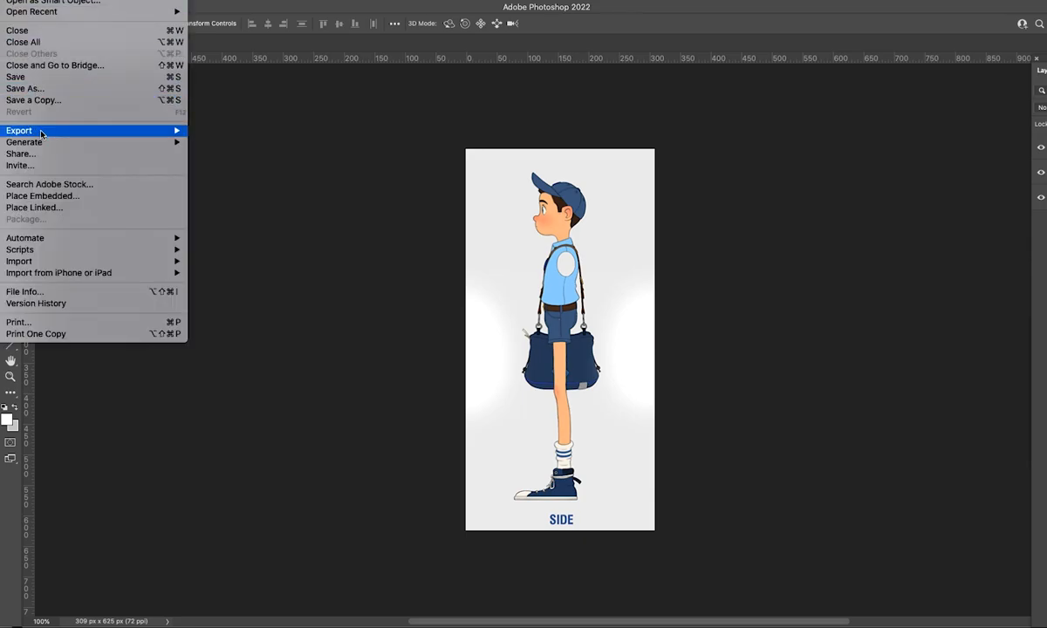
left_click(27, 99)
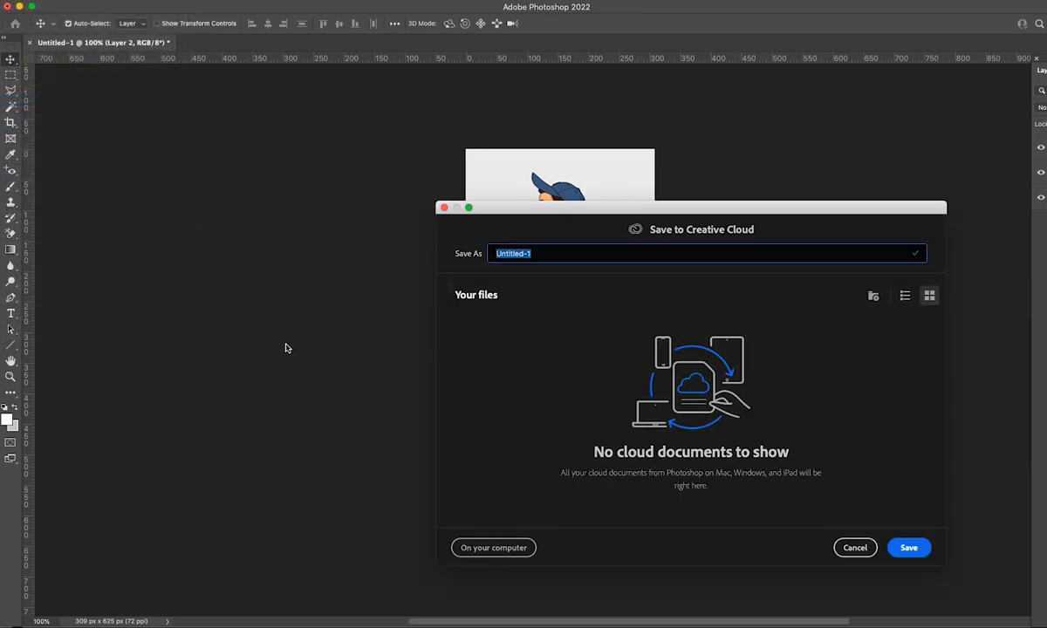
left_click(480, 548)
left_click(710, 424)
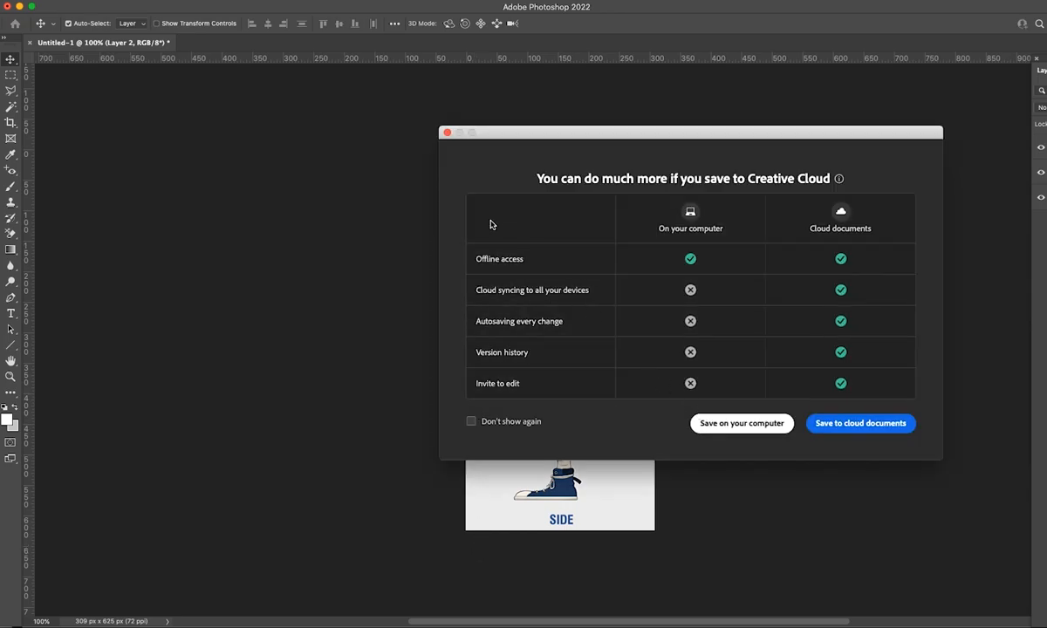
left_click(663, 92)
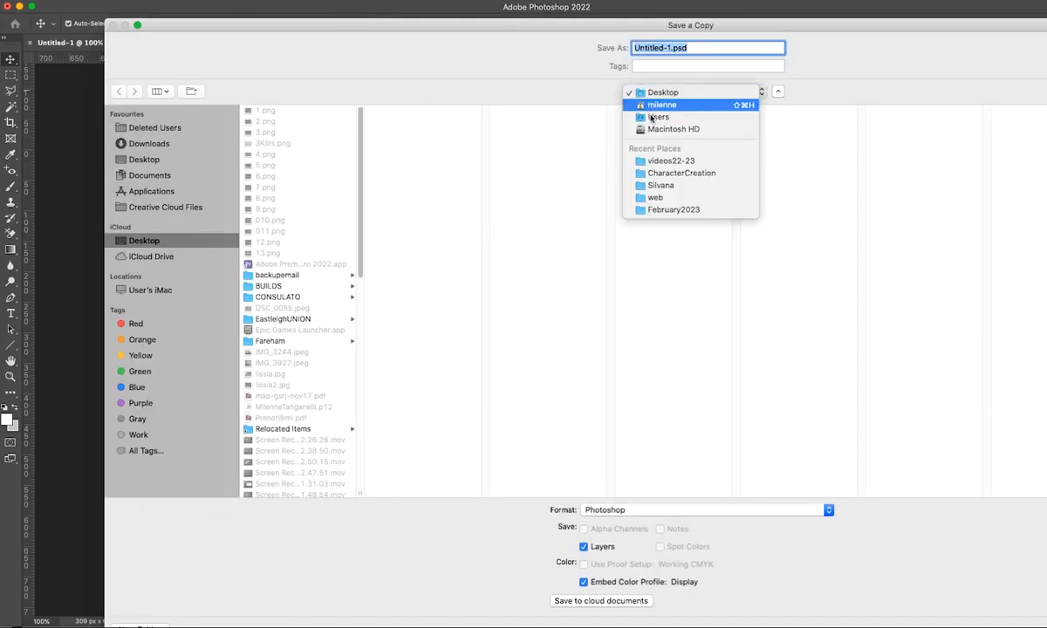
left_click(650, 176)
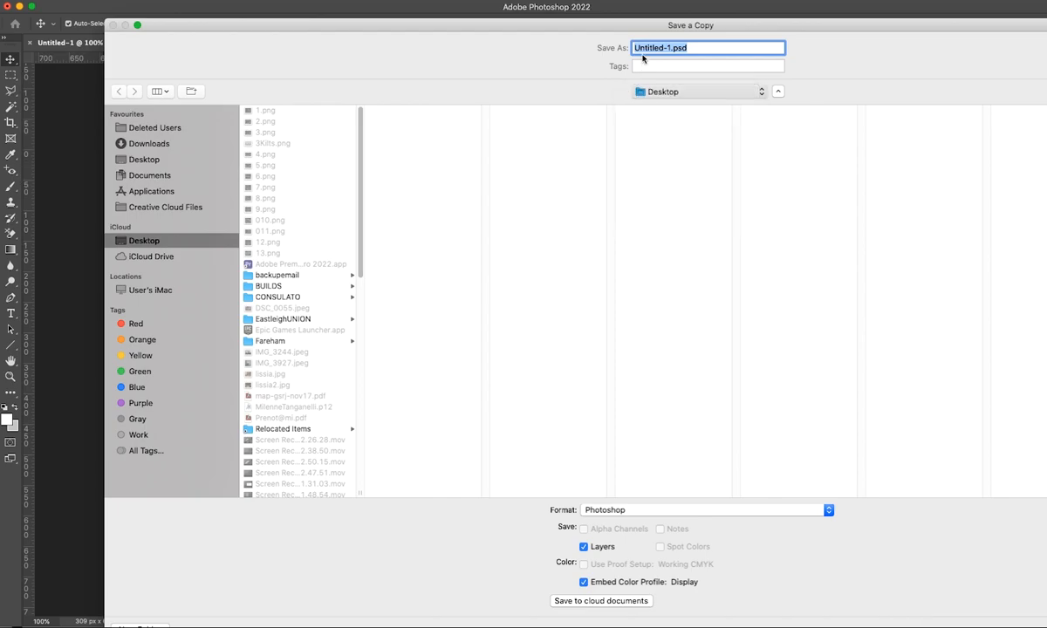
Save the copy as BoySide.jpg in JPEG format with quality 10 and the Baseline ("Standard") option.
left_click(662, 47)
left_click_drag(663, 48, 608, 16)
type("BoySide")
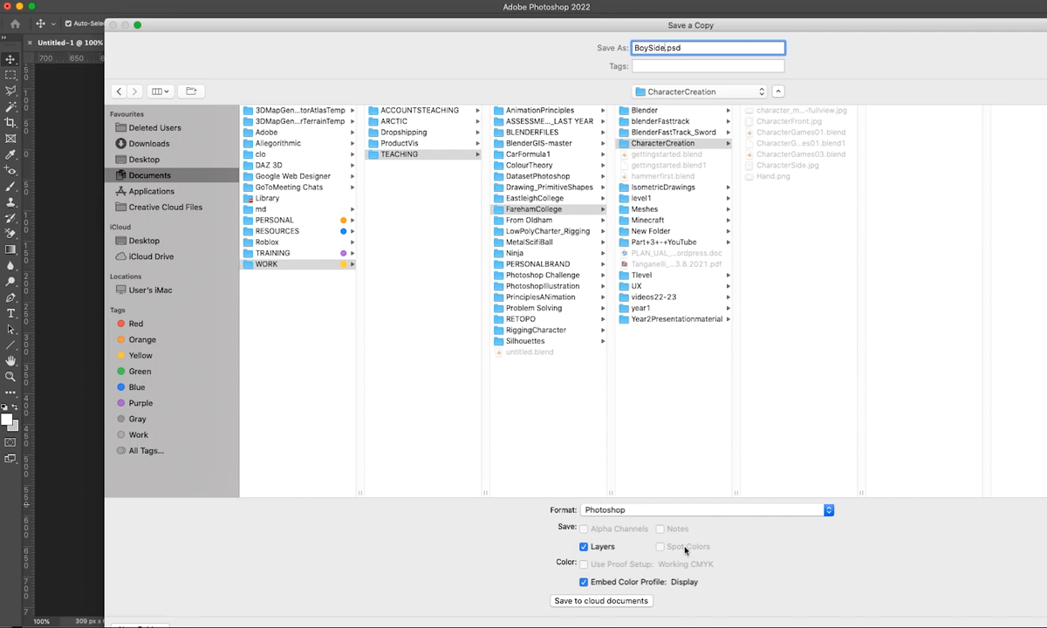
left_click(678, 514)
left_click(820, 591)
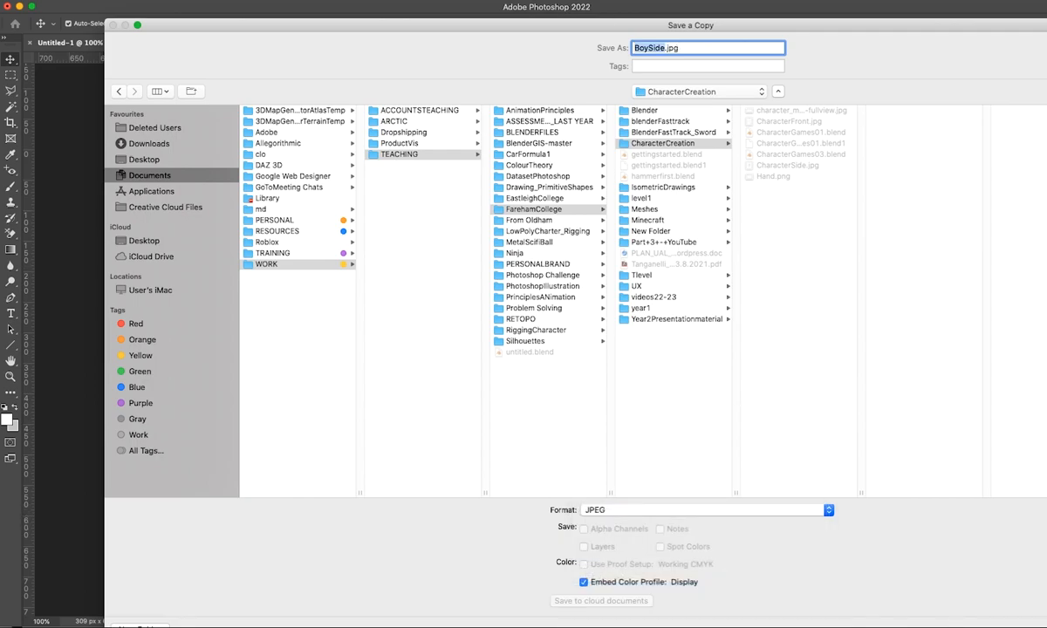
key("Return")
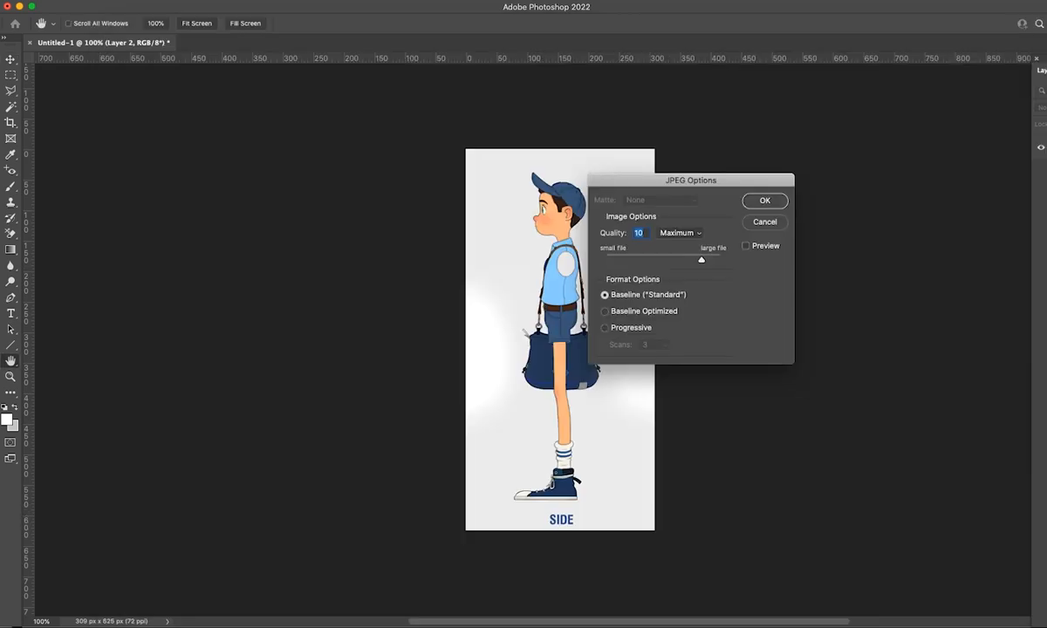
left_click(764, 201)
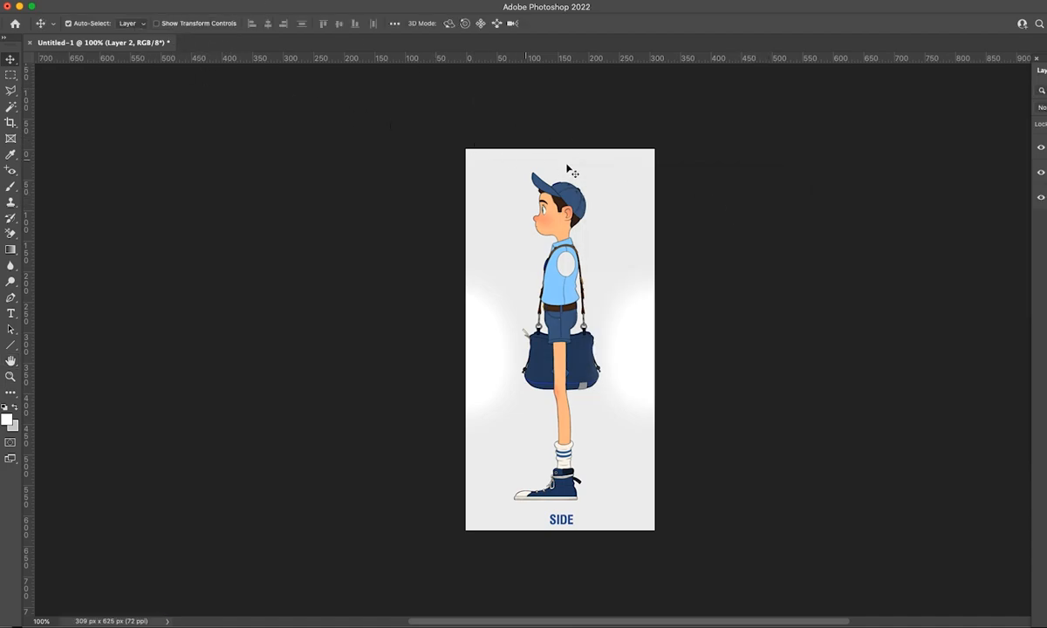
Hide Layer 2 to expose the front view and start saving a copy on the computer.
left_click_drag(1045, 68, 848, 95)
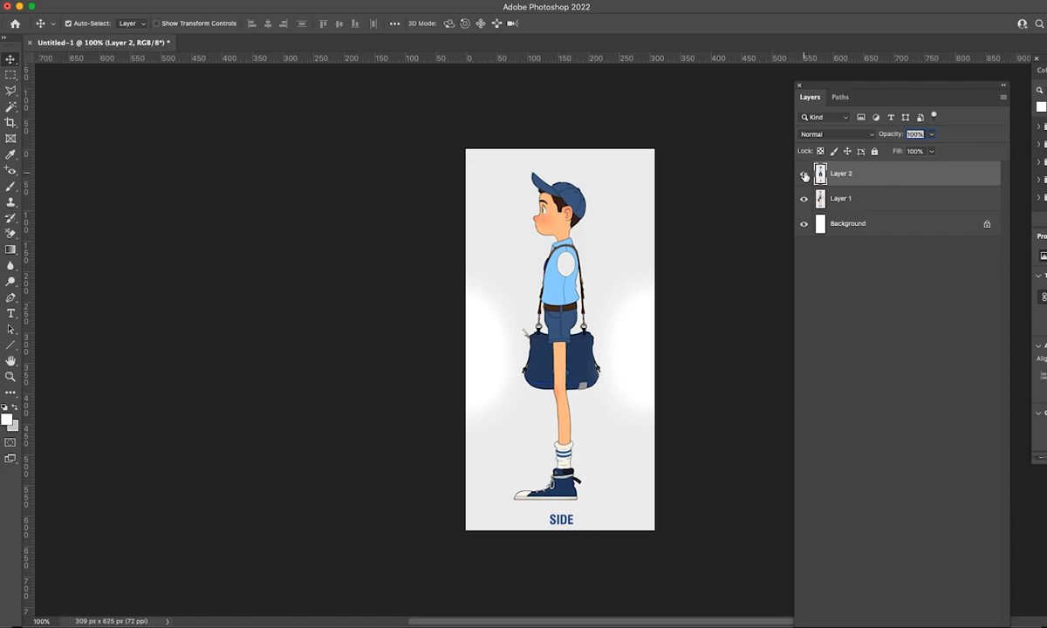
left_click(803, 174)
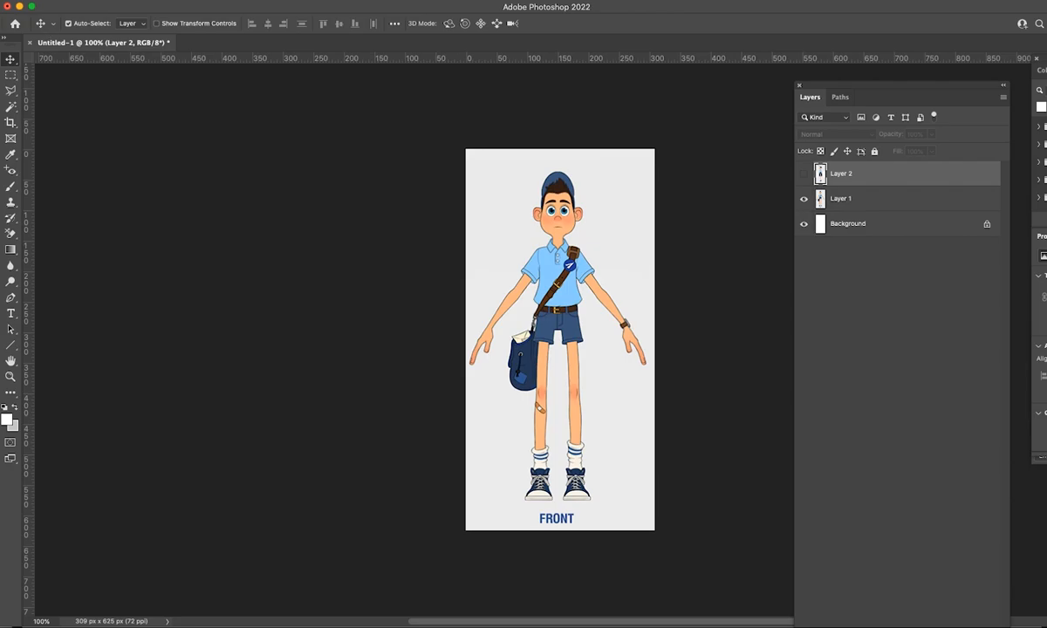
left_click(10, 1)
left_click(44, 102)
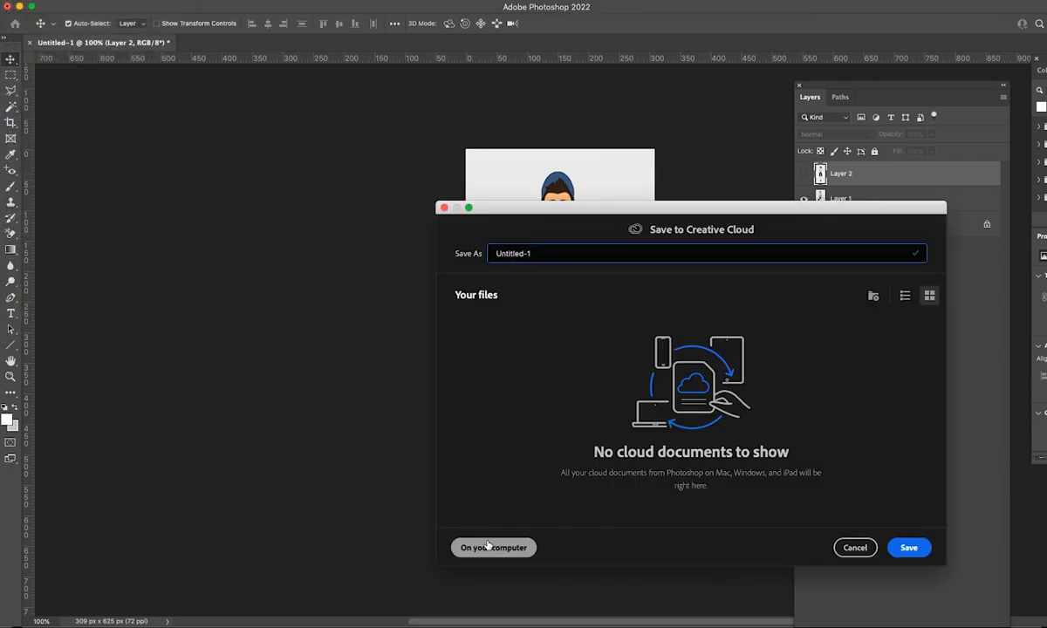
left_click(490, 547)
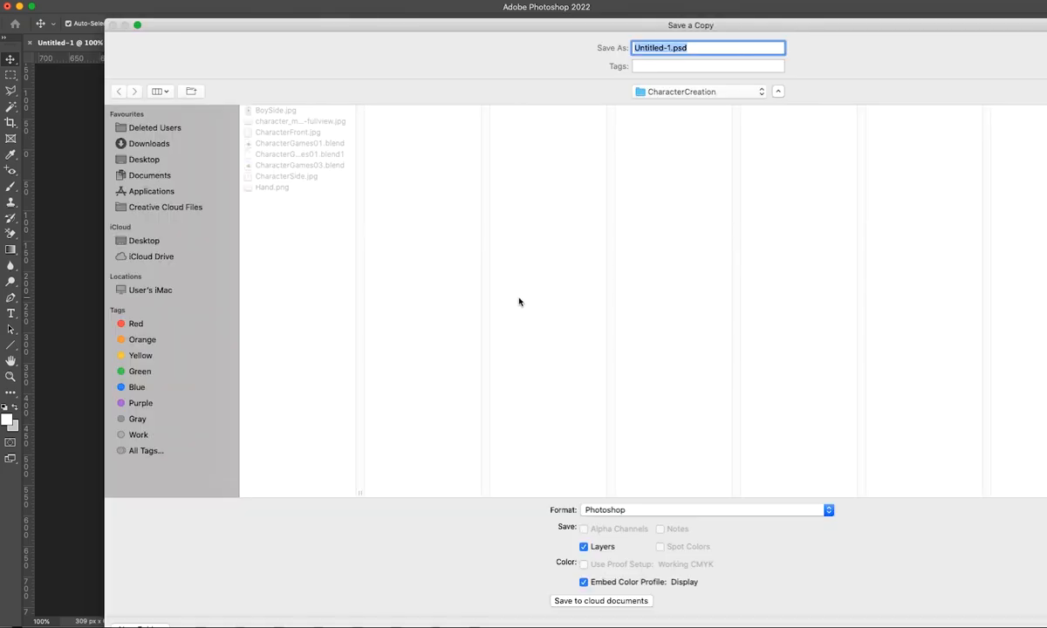
Save the front view copy as BoyDront.jpg in JPEG format with quality 10 and the Baseline ("Standard") option.
left_click(254, 110)
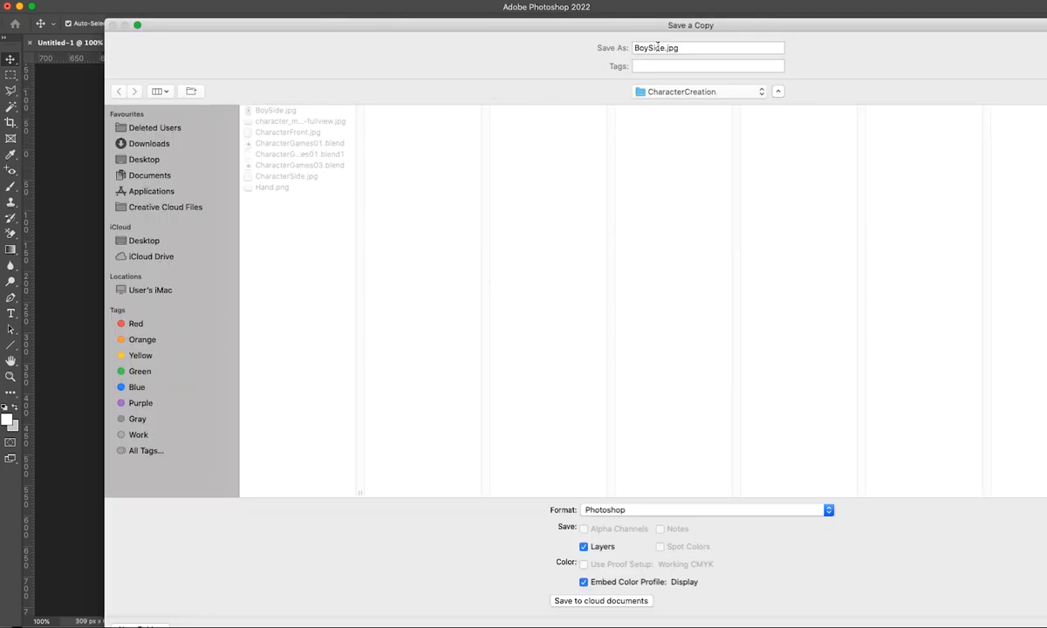
left_click_drag(665, 48, 651, 48)
type("Dront")
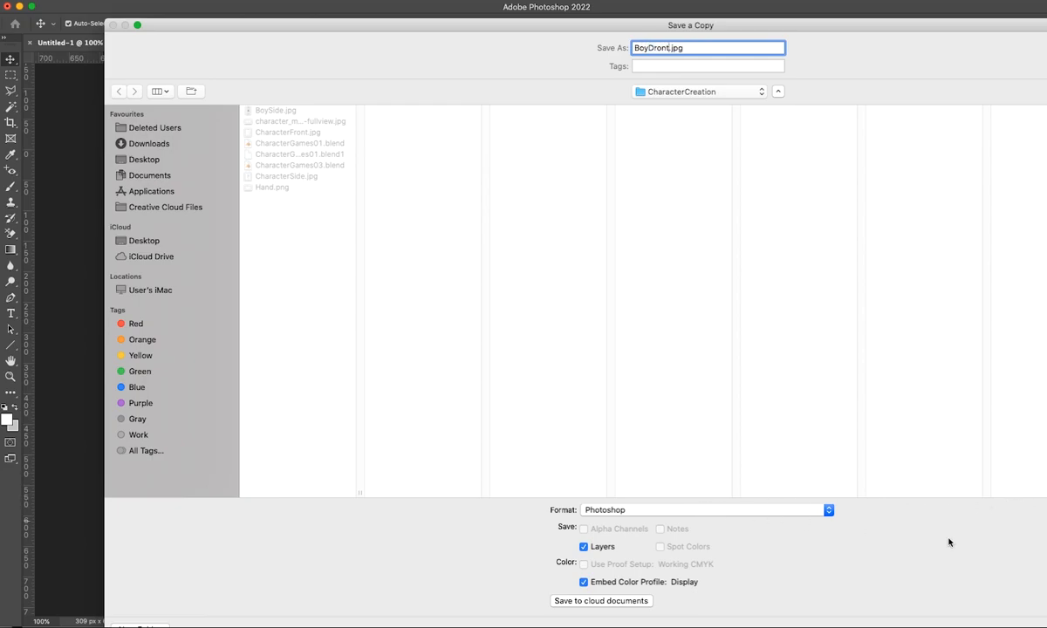
left_click(696, 511)
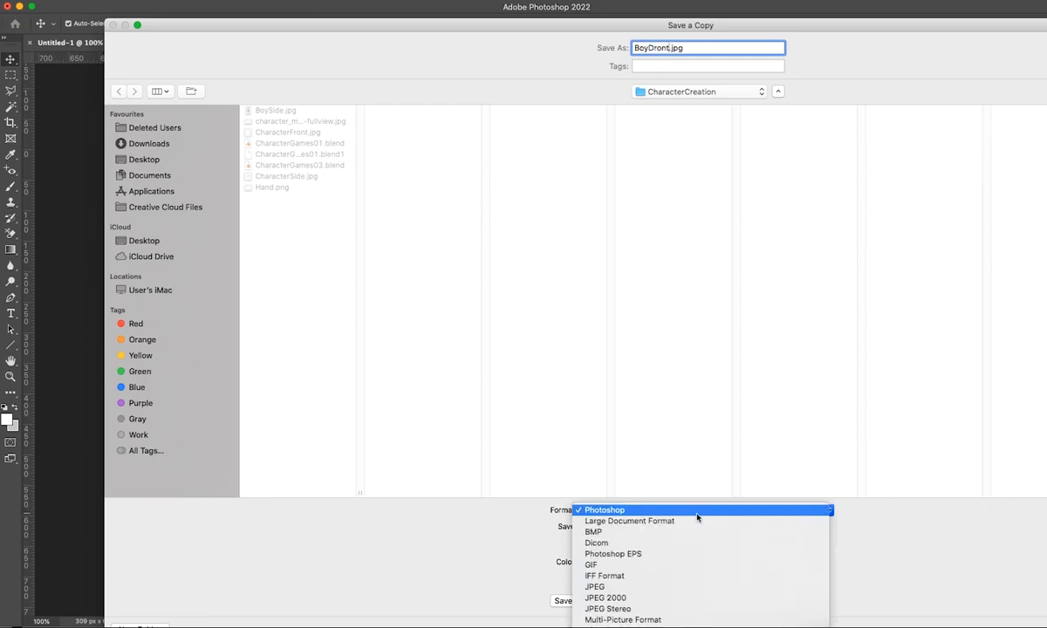
left_click(689, 589)
key("Return")
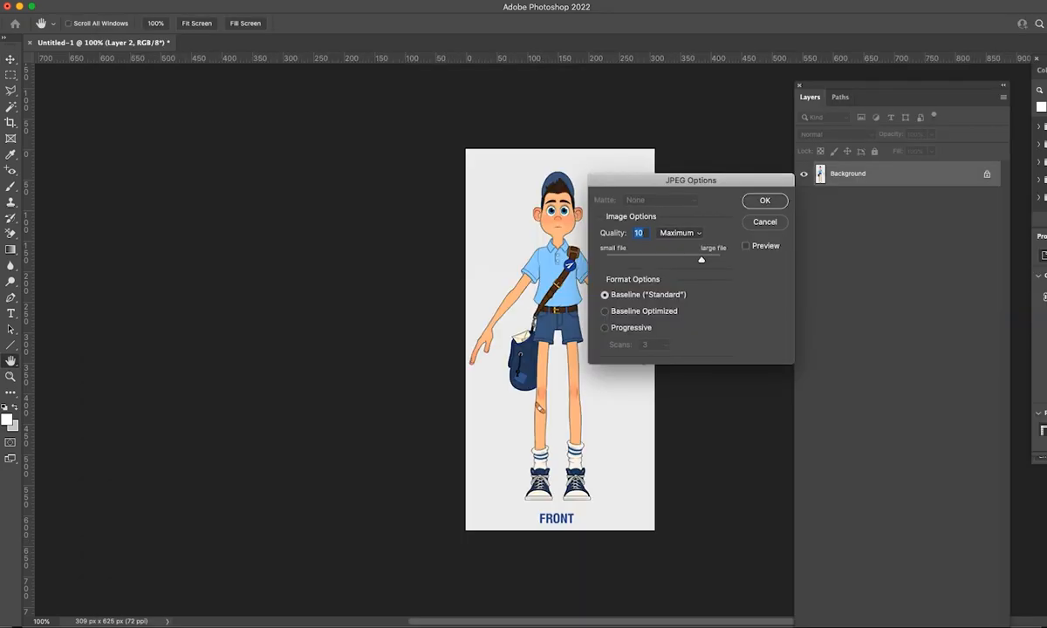
left_click(769, 202)
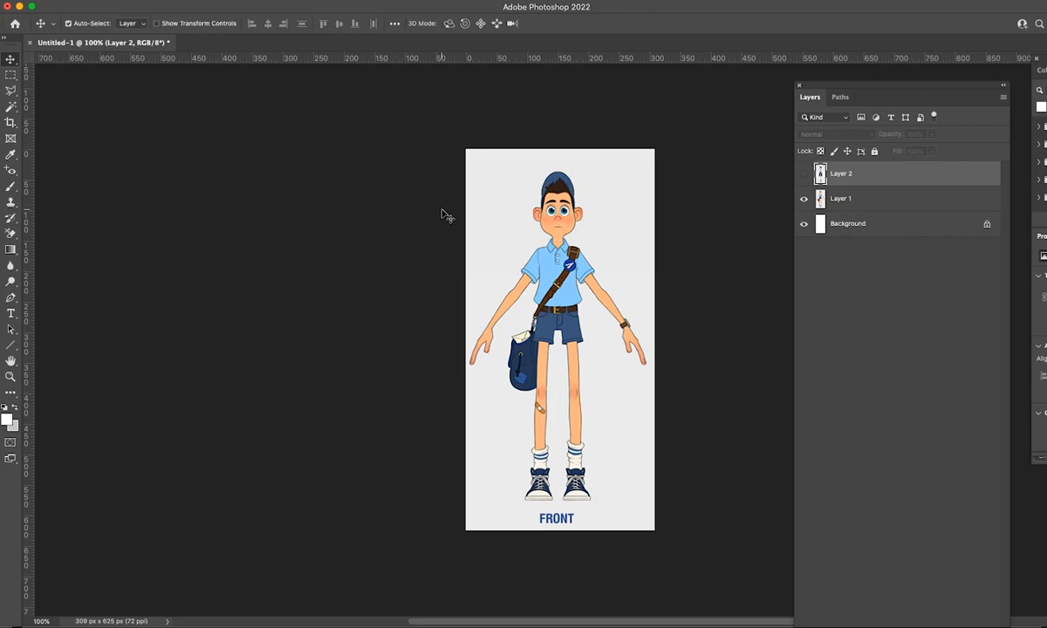
Switch to Blender, delete the default cube and hide the camera and light.
right_click(369, 315)
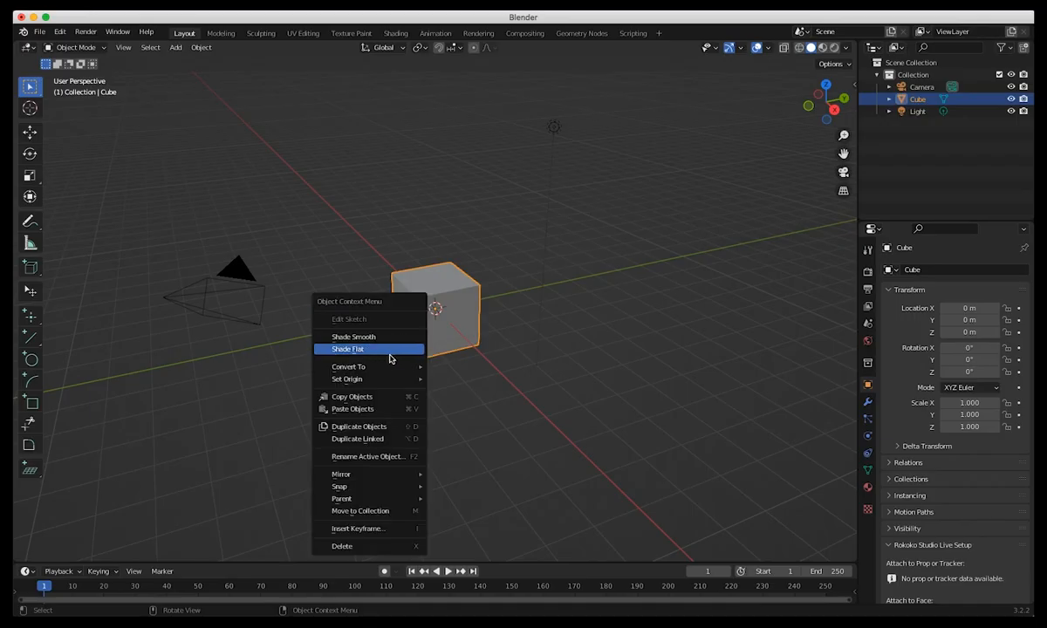
left_click(366, 547)
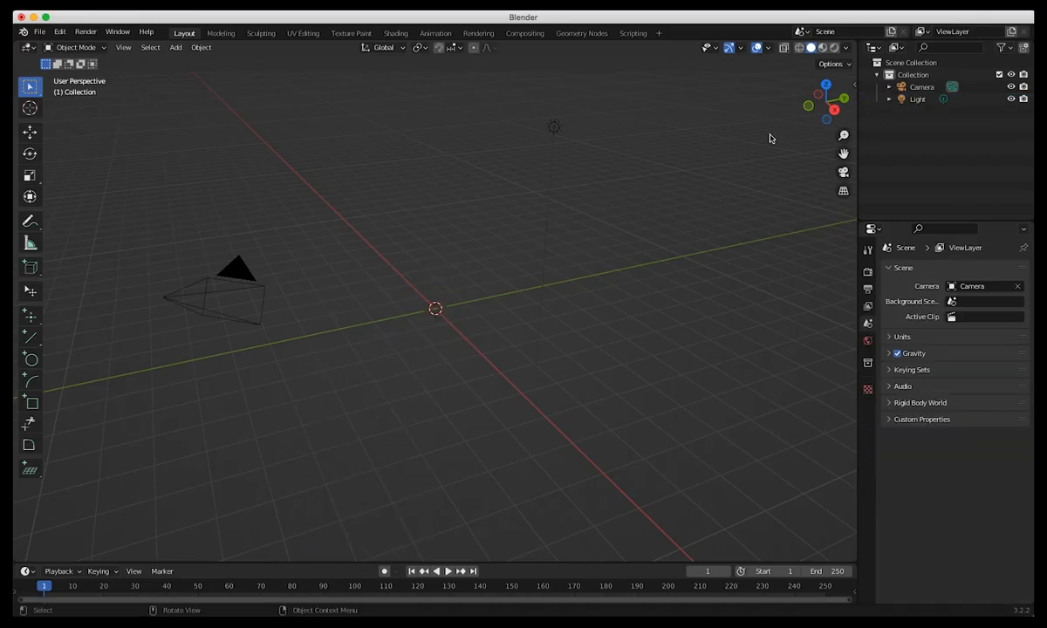
key("a")
key("h")
middle_click_drag(293, 343, 284, 296)
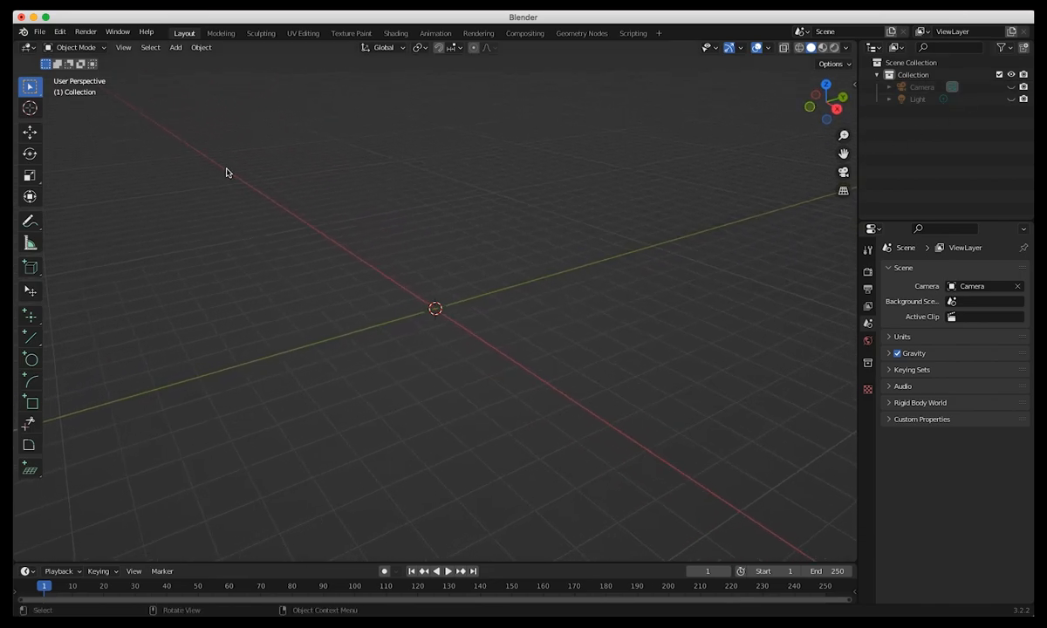
Add BoyDront.jpg from the CharacterCreation folder as a reference image aligned to the front orthographic view.
key("KP_1")
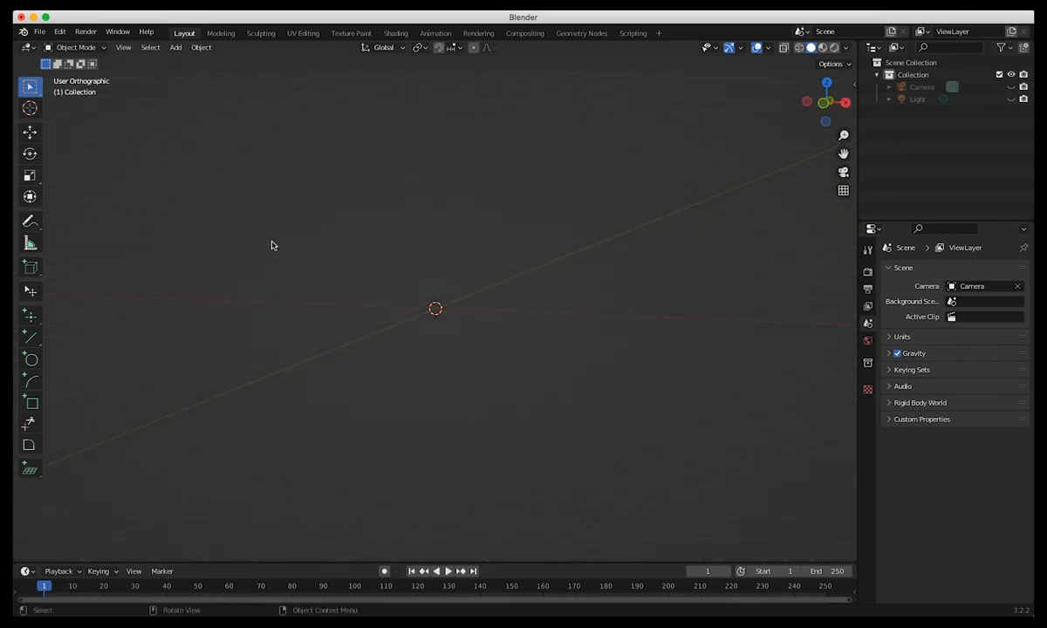
key("KP_3")
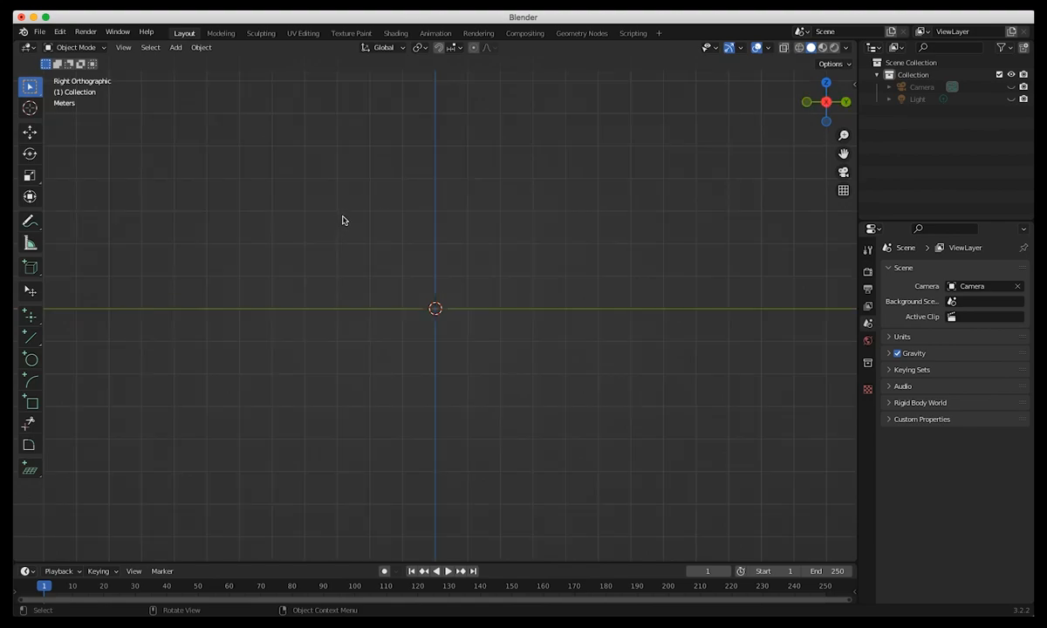
key("KP_1")
left_click(201, 47)
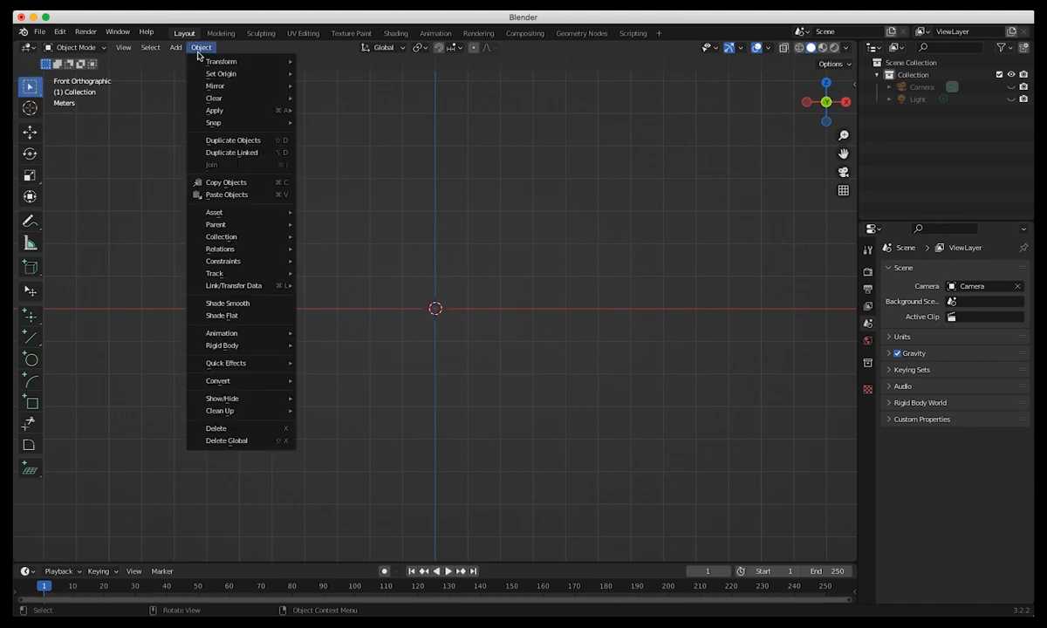
left_click(177, 49)
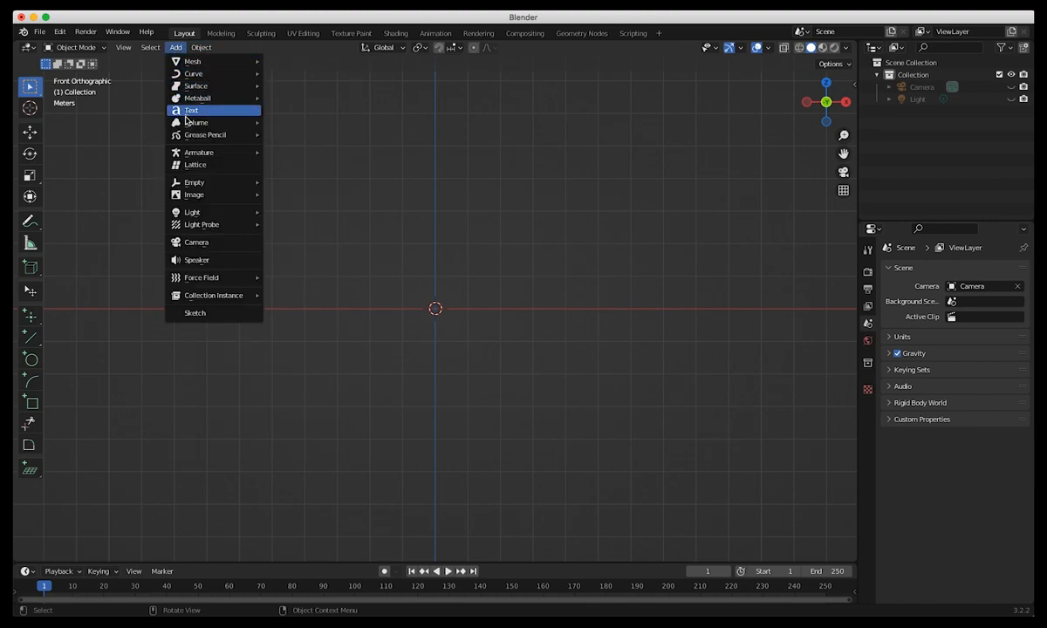
mouse_move(182, 66)
mouse_move(183, 193)
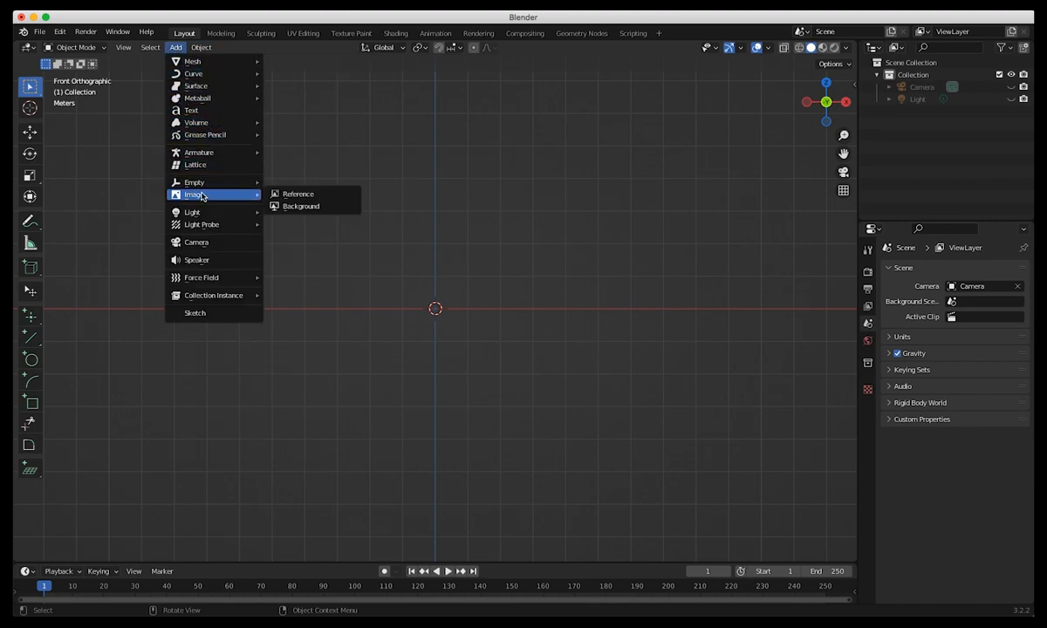
left_click(283, 193)
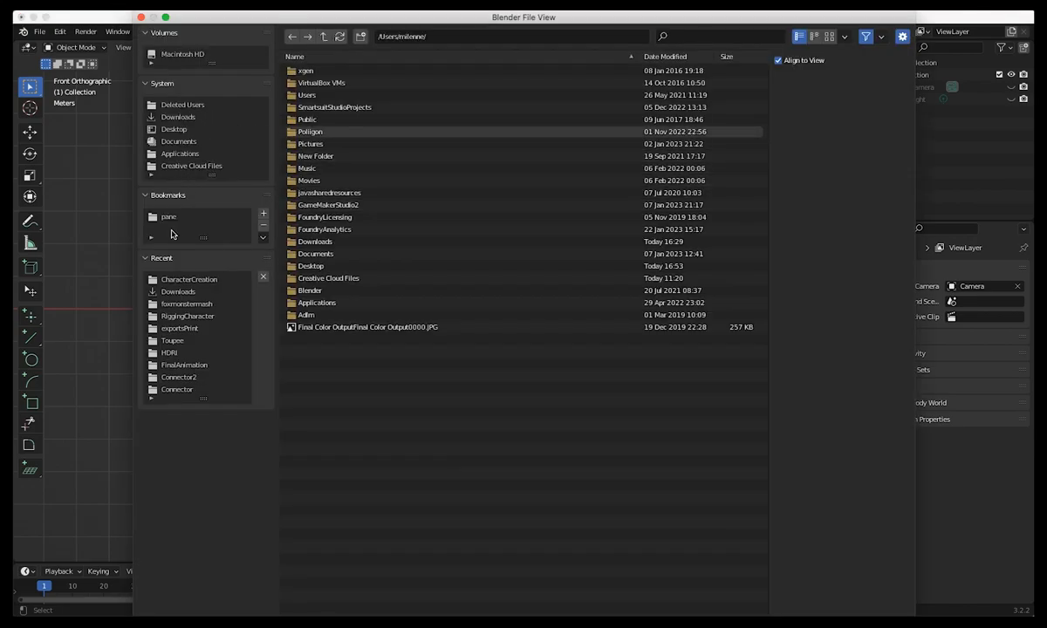
left_click(179, 279)
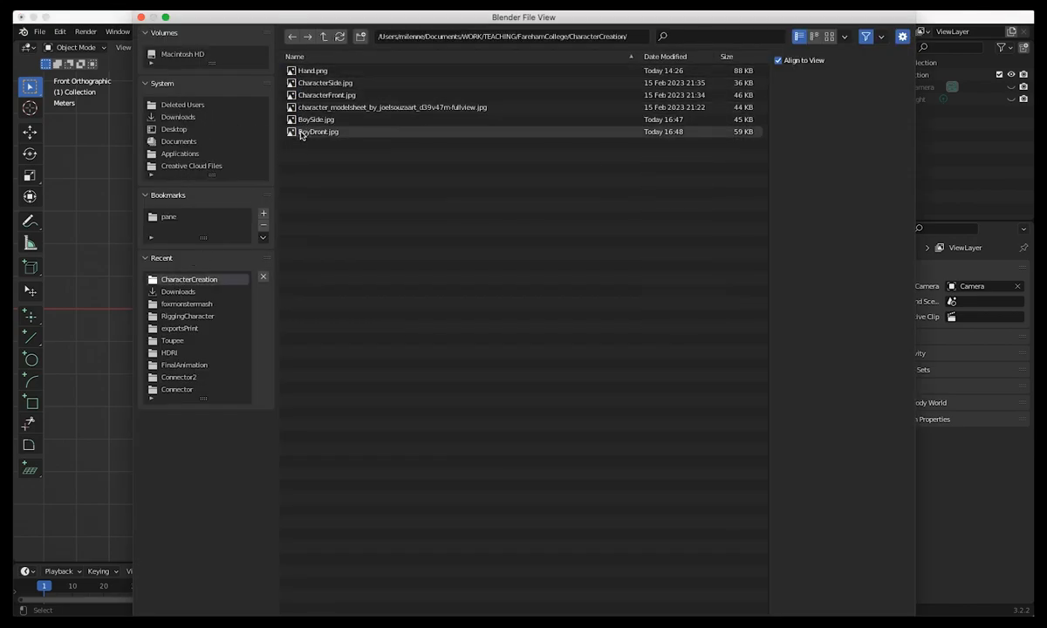
left_click(304, 132)
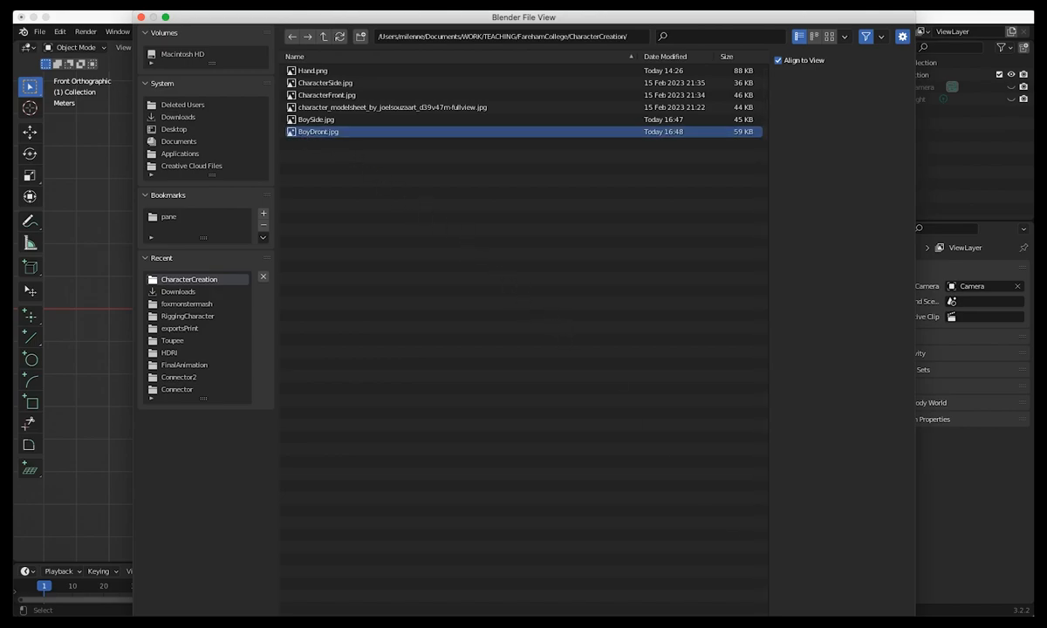
key("Return")
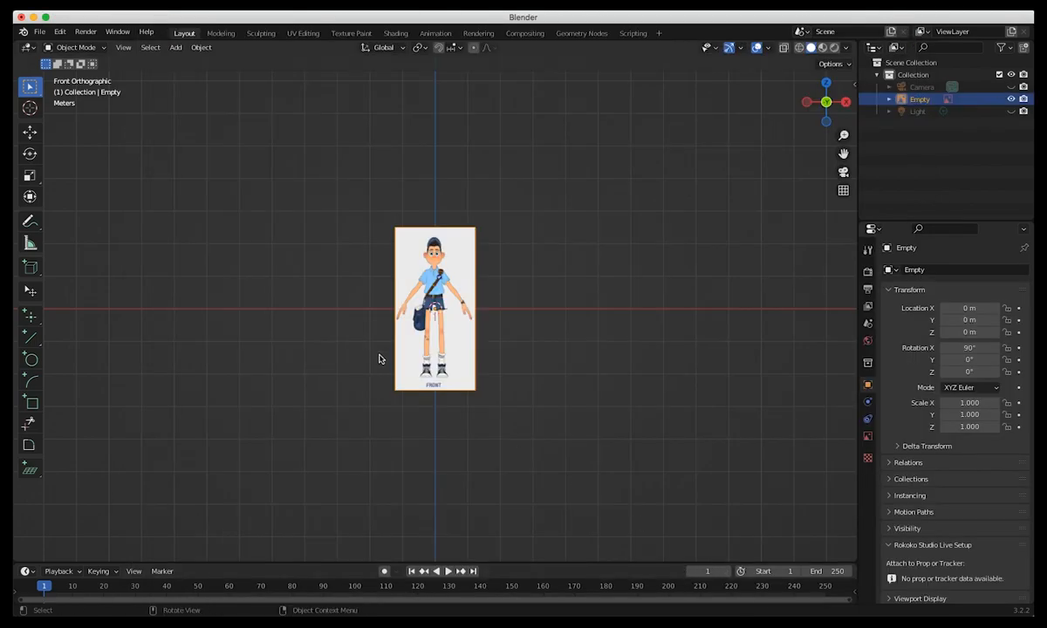
Add BoySide.jpg from the CharacterCreation folder as a reference image aligned to the right orthographic view.
scroll(374, 351, "up", 5)
scroll(201, 259, "down", 1)
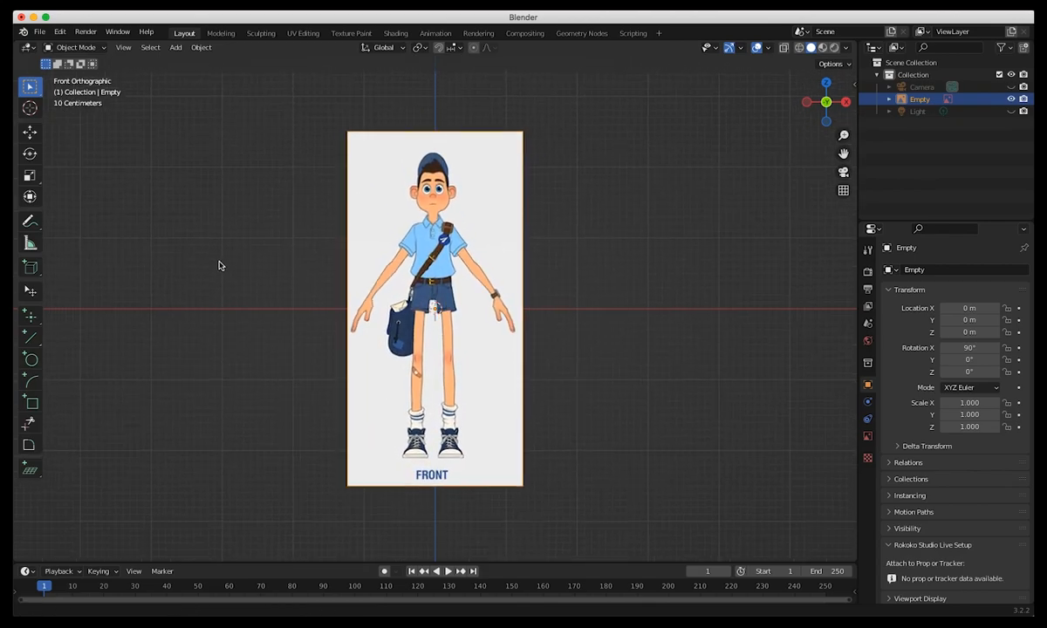
key("KP_3")
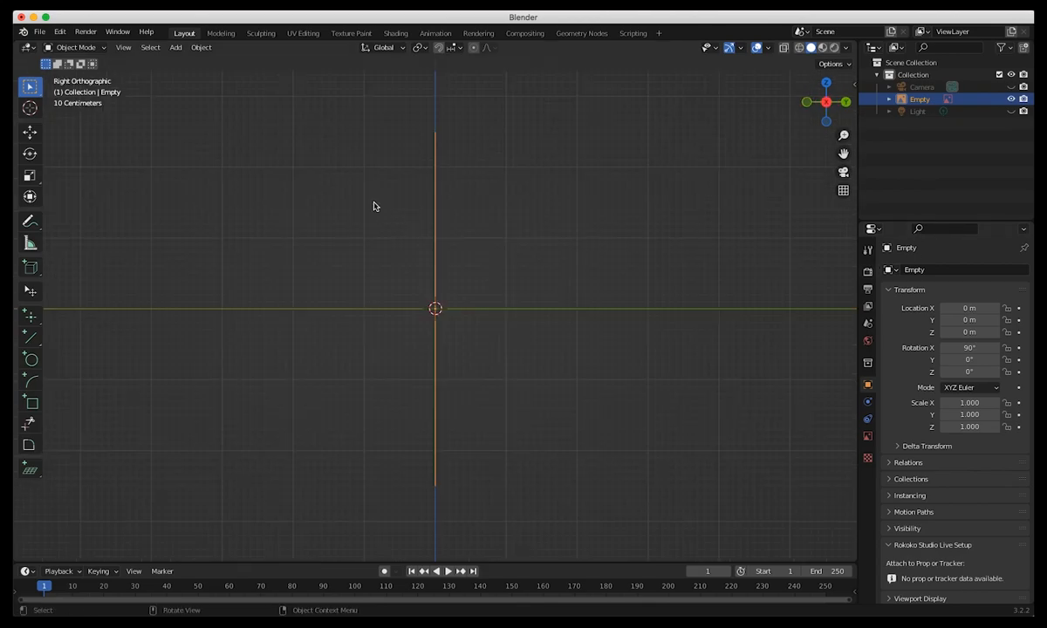
left_click(176, 48)
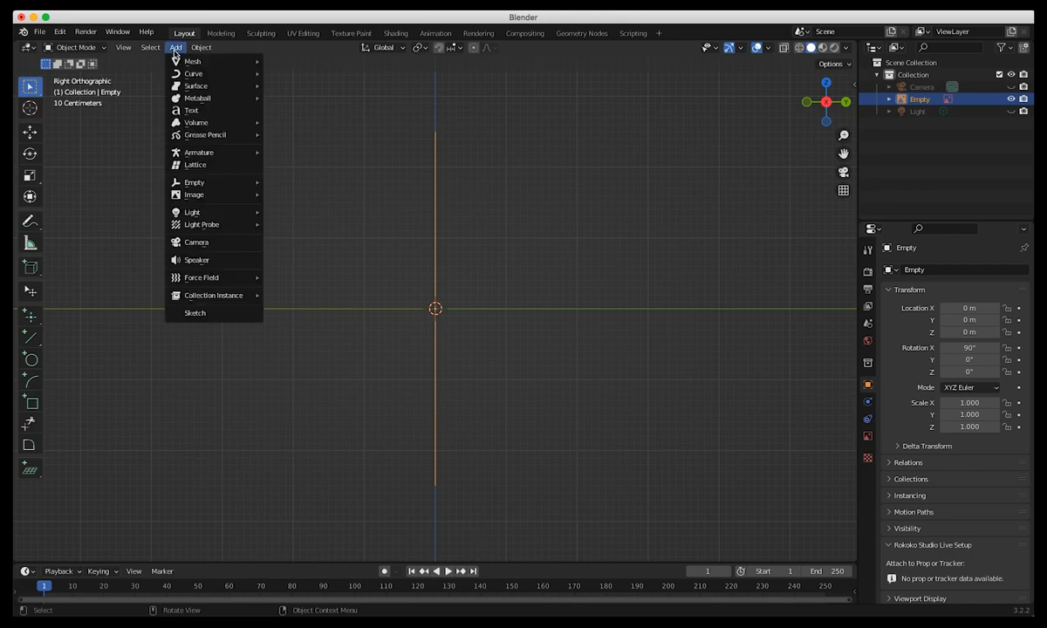
mouse_move(200, 47)
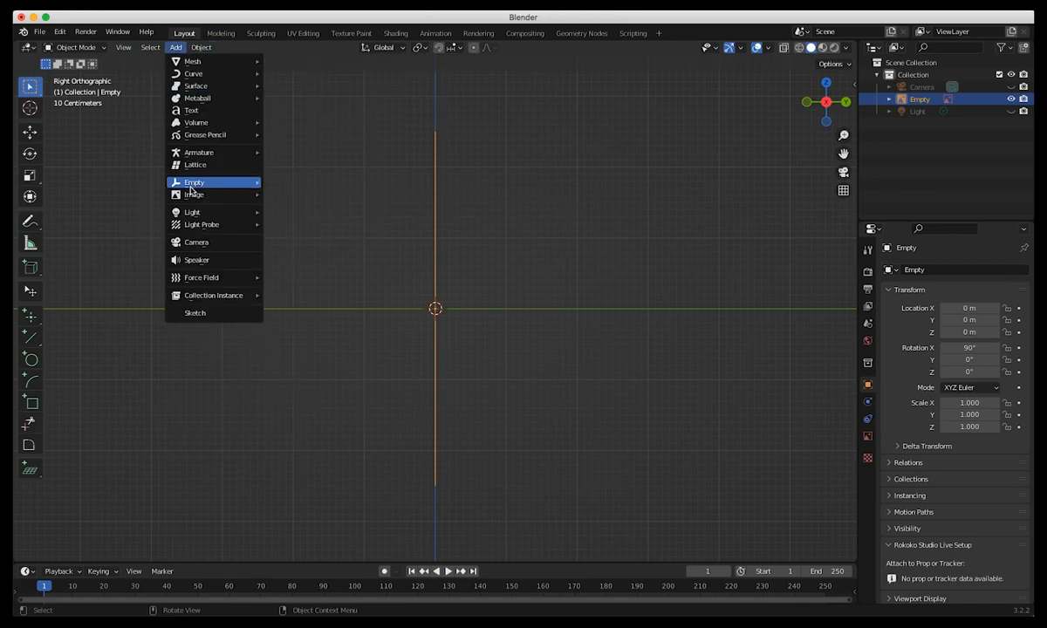
mouse_move(207, 195)
left_click(287, 194)
left_click(303, 121)
left_click(781, 610)
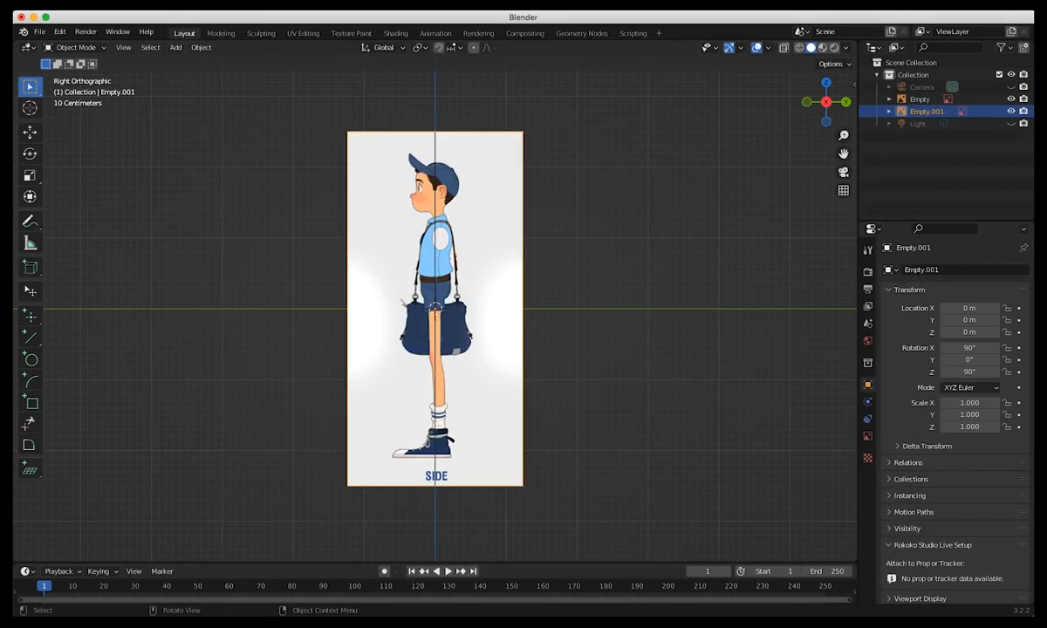
Rename the side image's empty to Side and the front image's empty to Front.
double_click(918, 112)
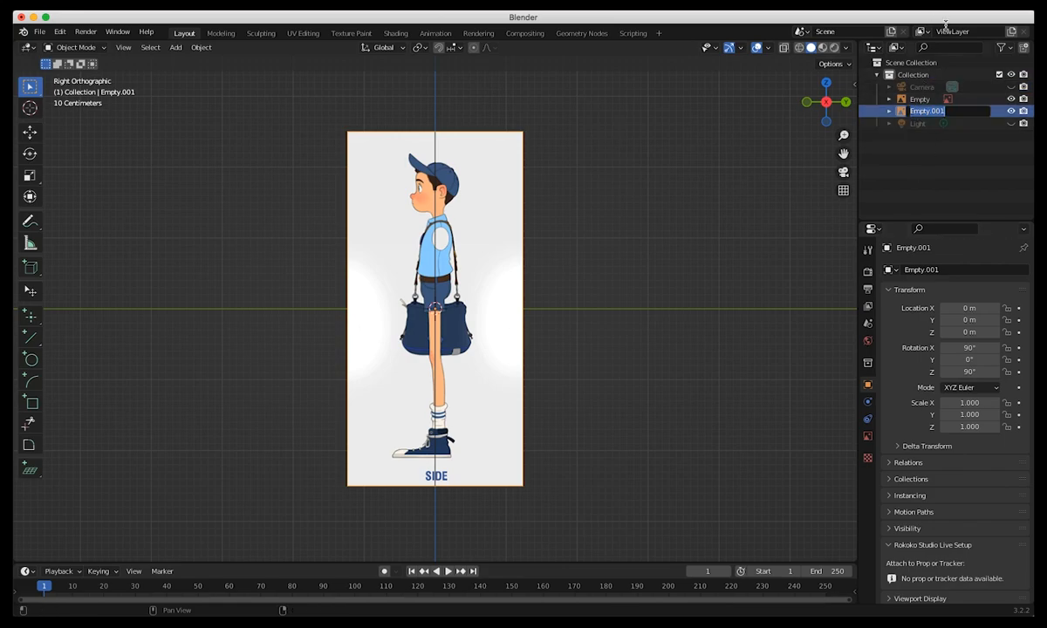
type("Side")
key("Return")
double_click(920, 99)
type("Front")
key("Return")
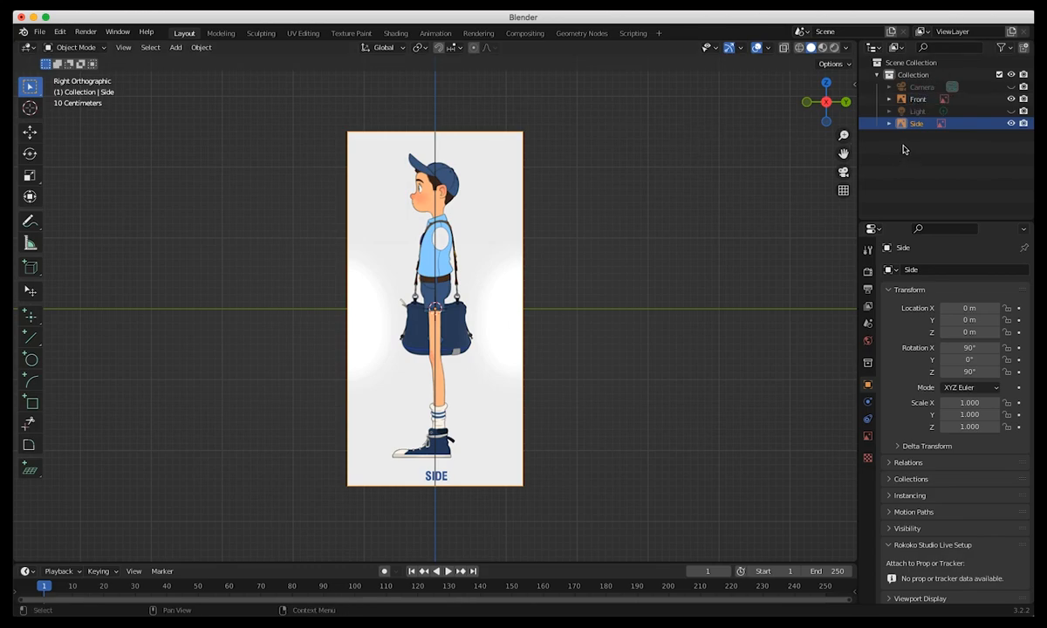
Move the Front and Side images together about 2.093 m up along Z so the feet rest on the ground line.
left_click(918, 99)
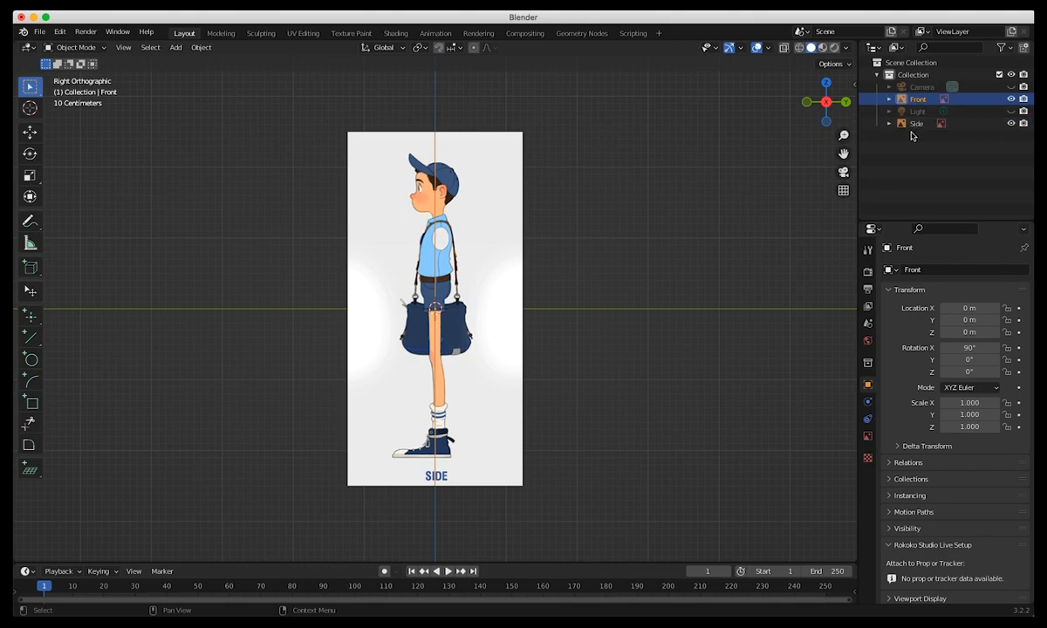
left_click(913, 123, "shift")
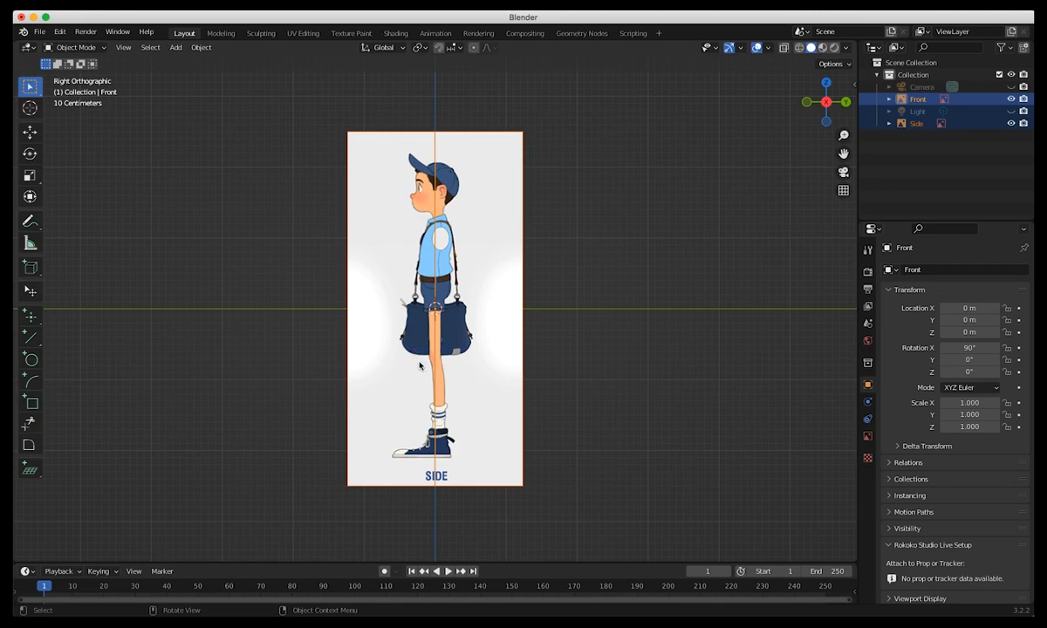
key("shift+space")
key("g")
left_click_drag(434, 250, 429, 101)
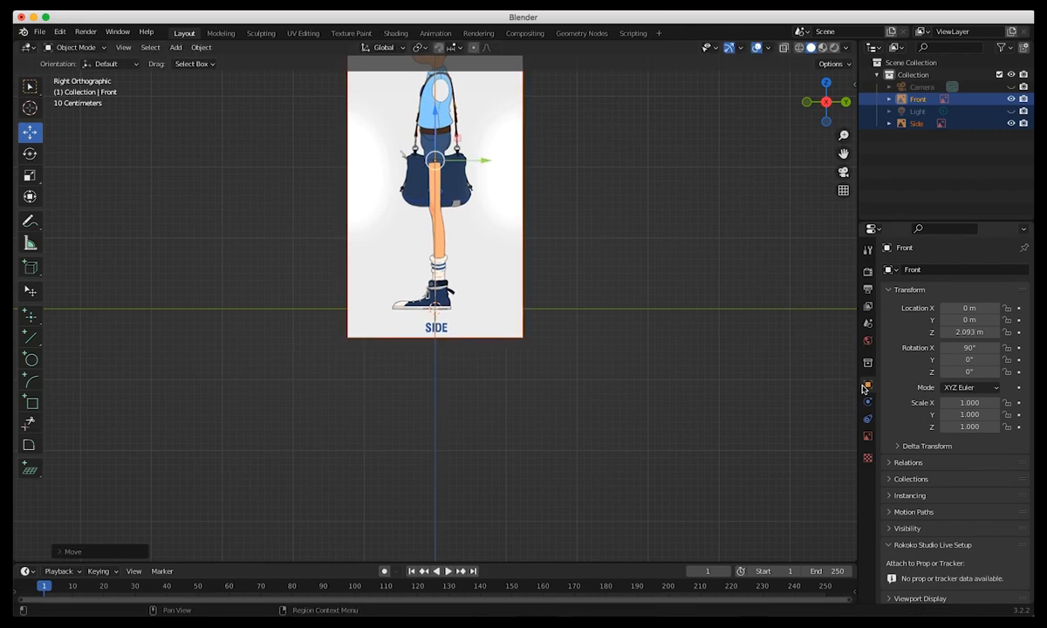
Enable opacity on both reference images, setting Front to 0.290 and Side to 0.240.
left_click(867, 436)
left_click(945, 414)
left_click_drag(989, 414, 903, 390)
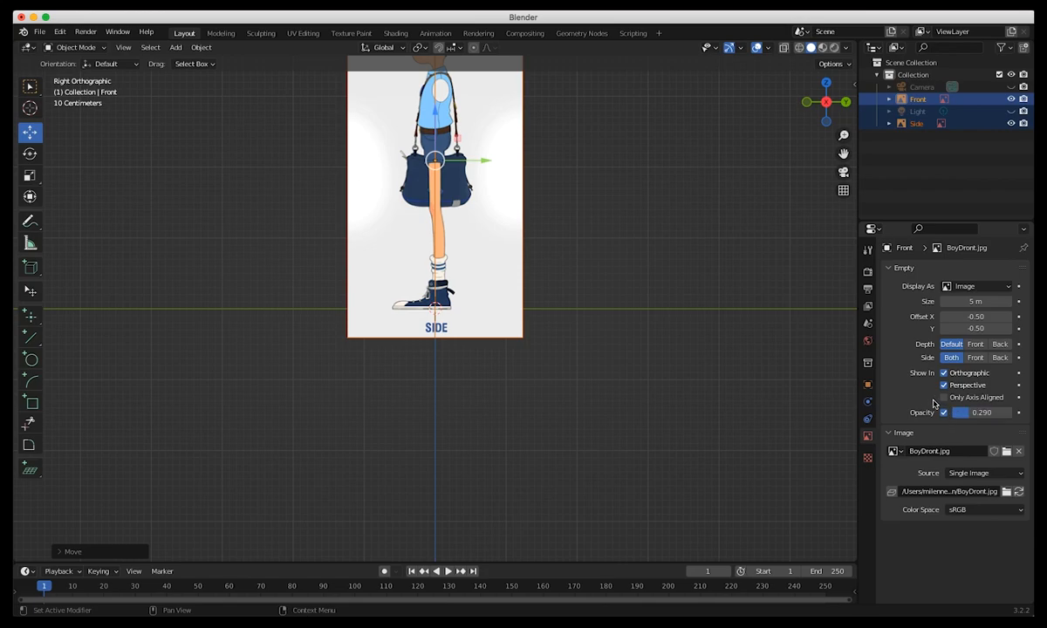
left_click(915, 123)
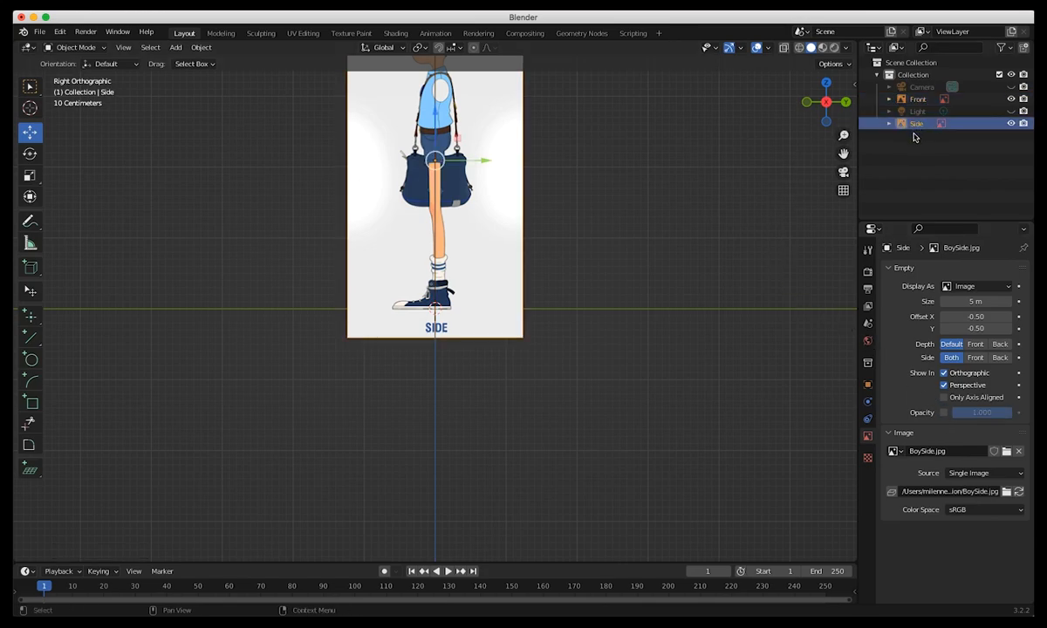
left_click(944, 413)
left_click_drag(991, 413, 946, 414)
Nudge the Front and Side images slightly up along Z together to align the shoe soles with the ground line.
middle_click_drag(469, 445, 495, 584, "shift")
middle_click_drag(355, 471, 342, 389, "ctrl")
mouse_move(393, 473)
middle_mouse_down("shift")
mouse_move(398, 373)
mouse_move(366, 380)
mouse_move(442, 452)
mouse_move(404, 483)
middle_mouse_up("shift")
middle_click_drag(491, 490, 491, 569, "ctrl")
mouse_move(438, 496)
middle_mouse_down("shift")
mouse_move(440, 526)
mouse_move(441, 517)
middle_mouse_up("shift")
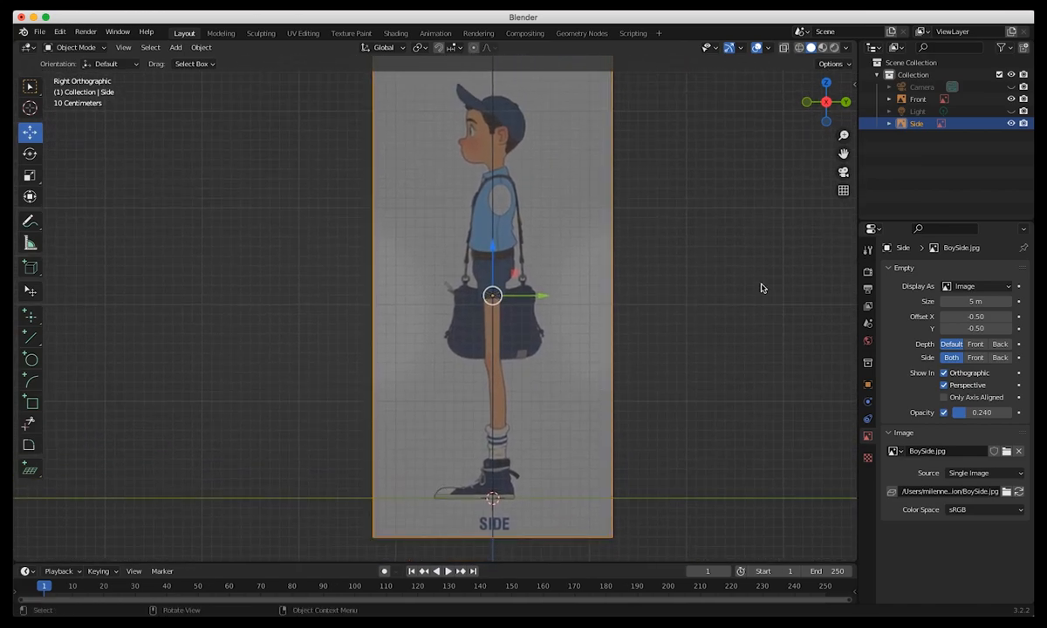
left_click(918, 98, "shift")
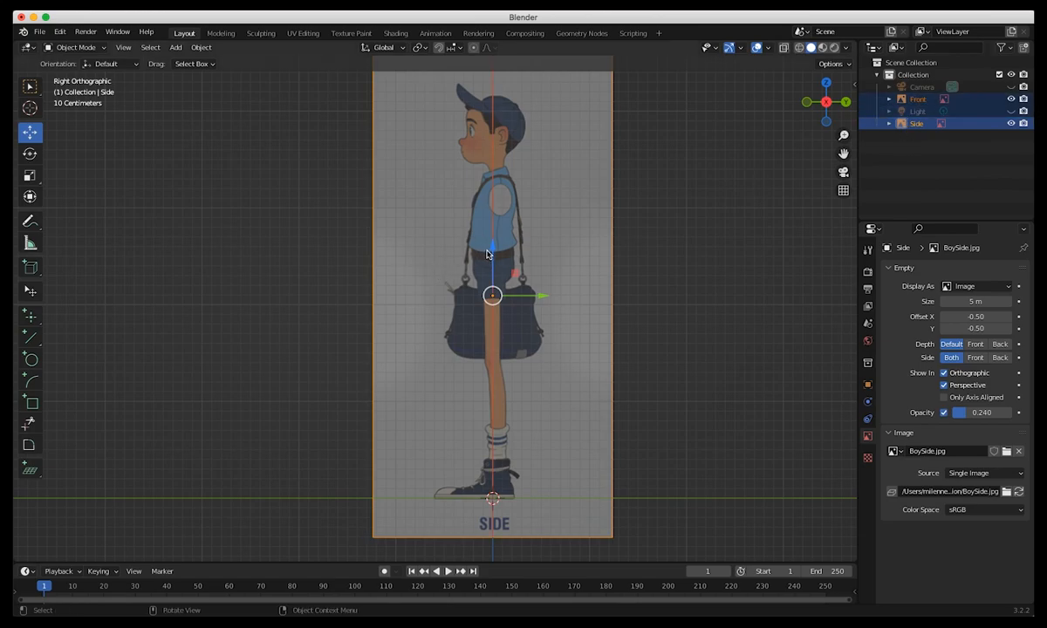
key("g")
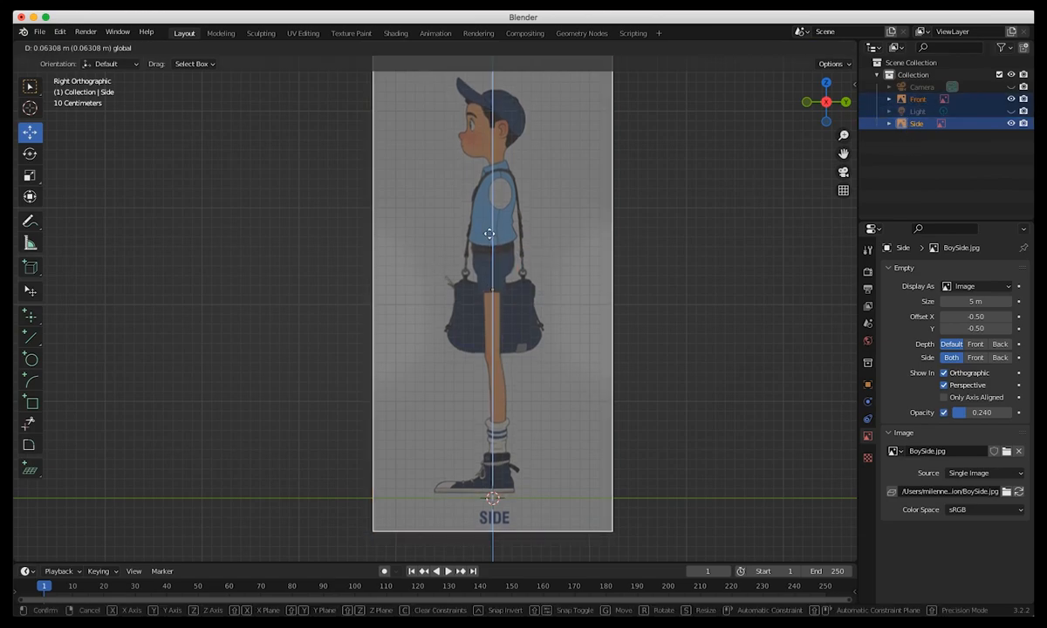
left_click(488, 243)
Check the alignment of the reference images in the right and front orthographic views.
key("space")
middle_click_drag(465, 367, 418, 377)
key("space")
key("KP_3")
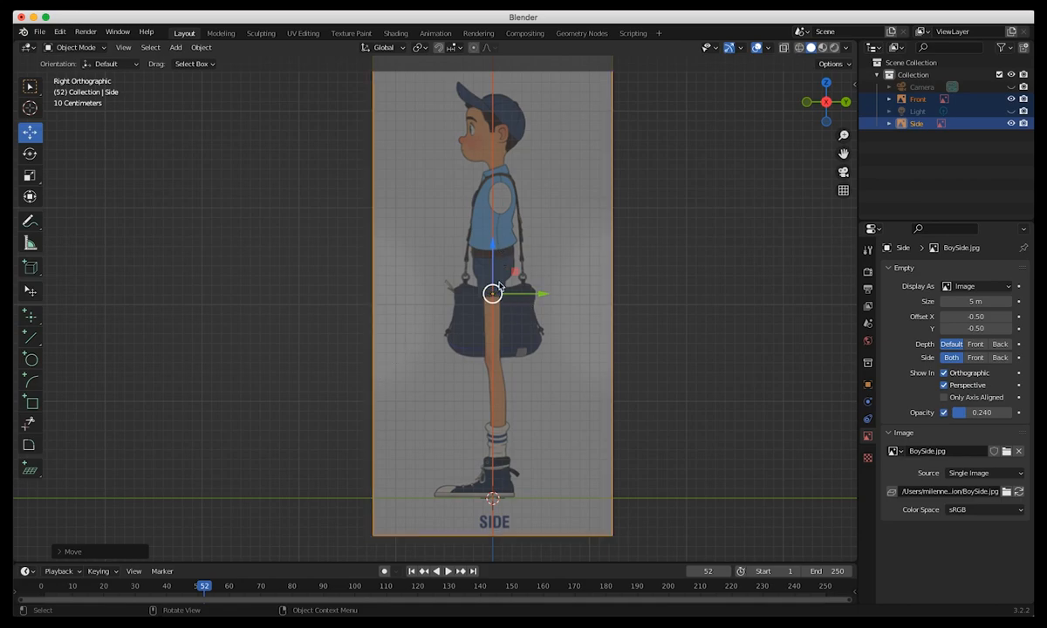
key("KP_1")
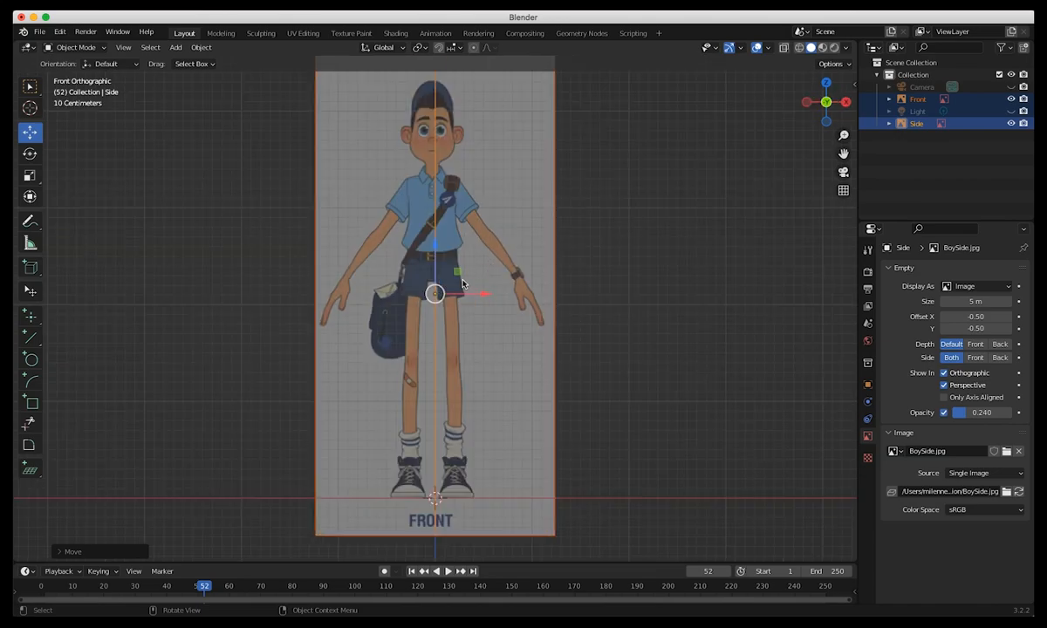
middle_click_drag(463, 284, 550, 295, "shift")
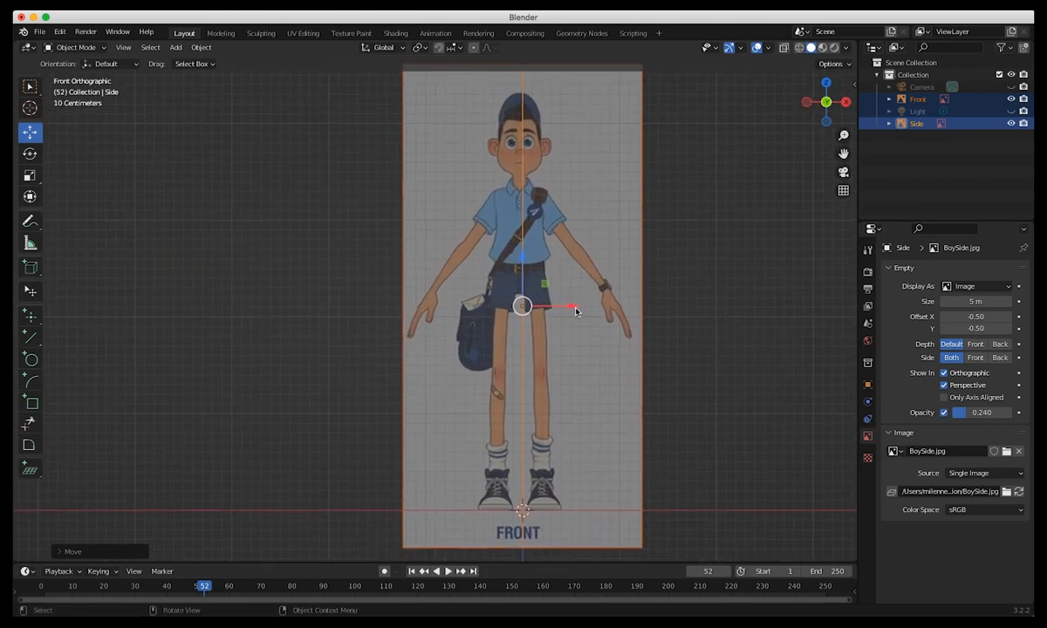
Shift only the Front image along X to about 0.032 m so the character is centred on the vertical axis.
left_click_drag(580, 306, 578, 303)
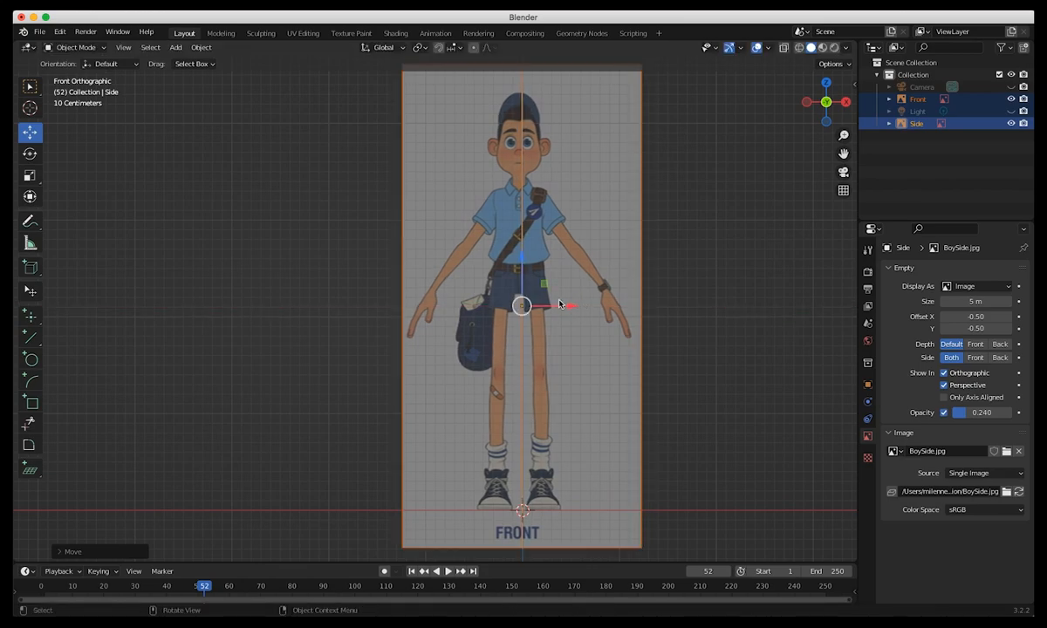
key("ctrl+z")
key("alt+a")
left_click(503, 369)
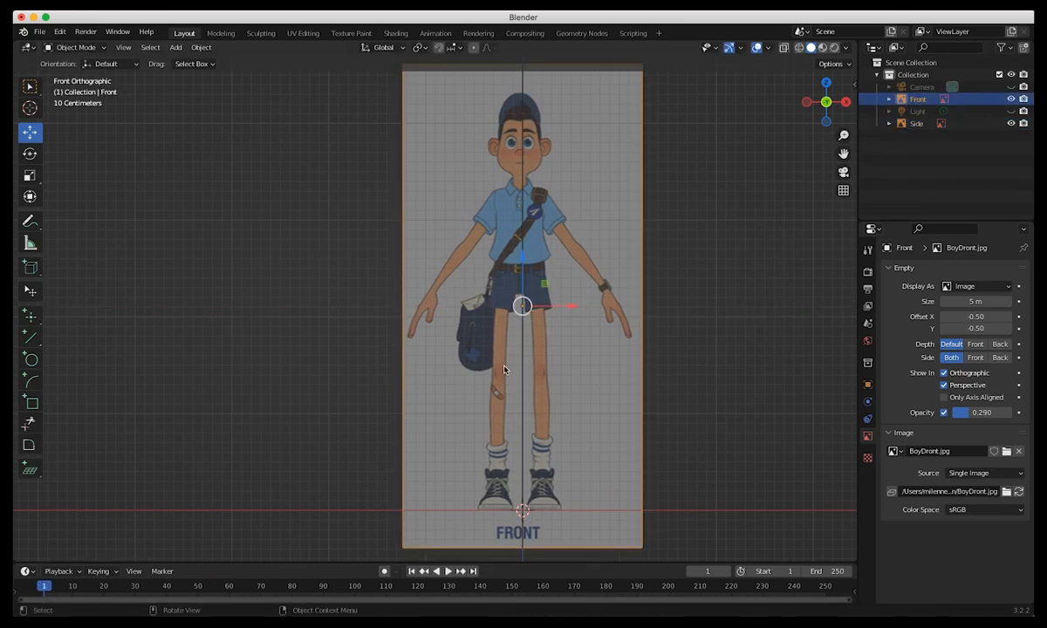
left_click_drag(574, 310, 582, 310)
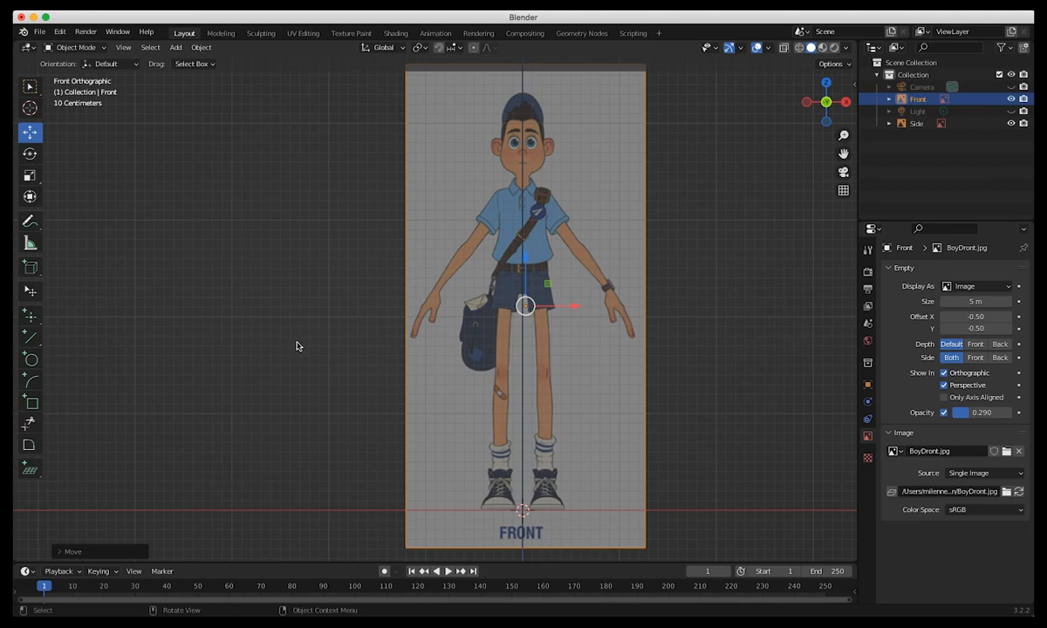
left_click(295, 347)
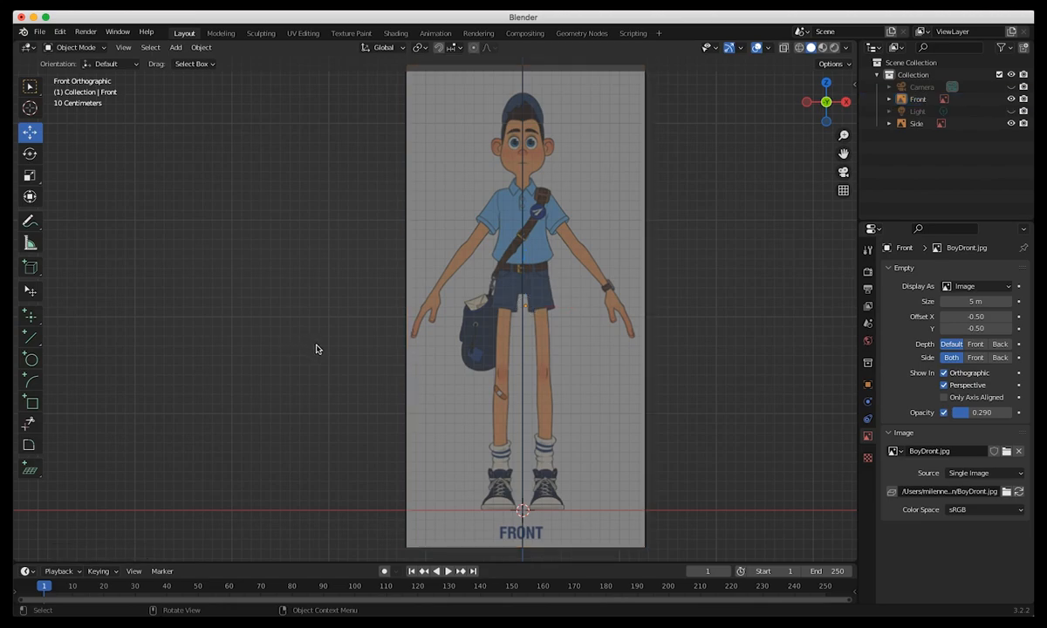
Move the Front image back along Y and set its Y location to exactly 10 m.
left_click(867, 384)
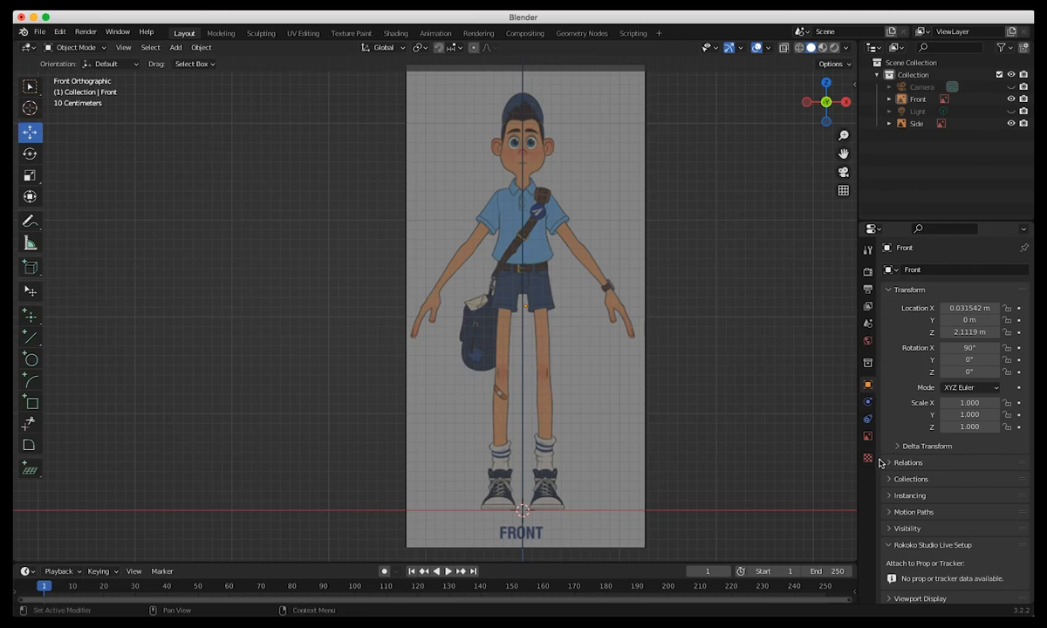
middle_click_drag(464, 374, 425, 404)
middle_click_drag(494, 429, 414, 358)
left_click(414, 358)
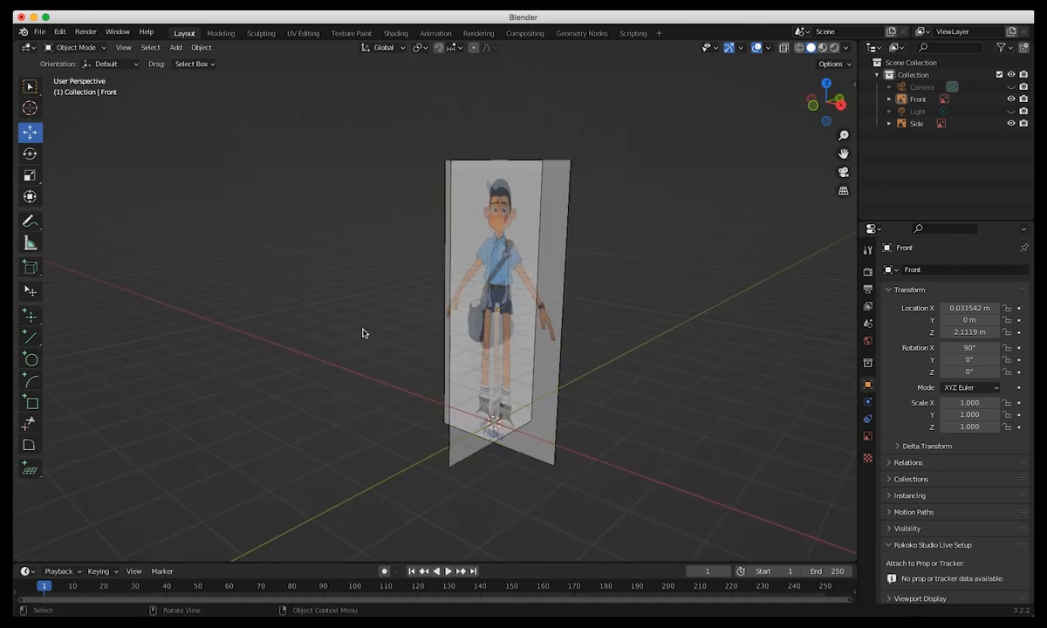
left_click(491, 328)
middle_click_drag(491, 329, 555, 391)
left_click(522, 372)
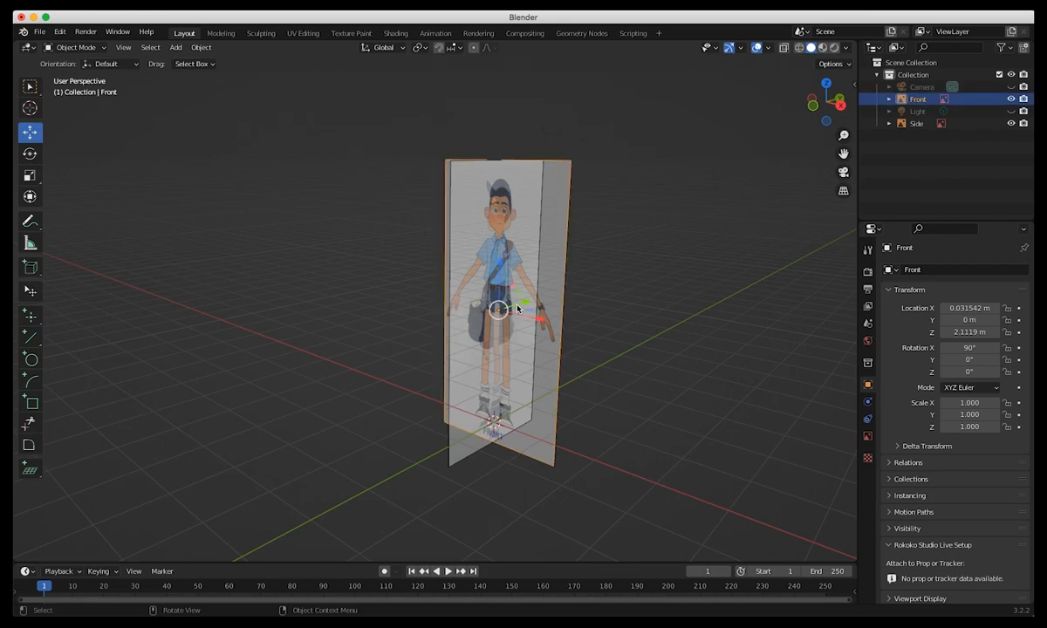
left_click_drag(536, 304, 651, 257)
left_click(970, 321)
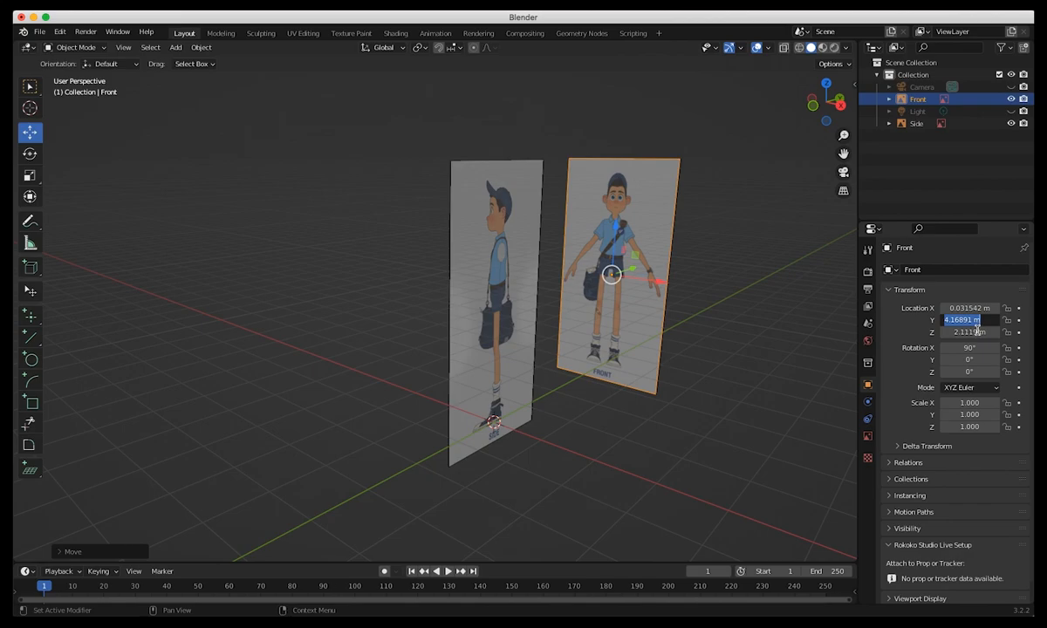
type("10")
key("Return")
Move the Side image away from the origin along X and set its X location to 10 m.
left_click(471, 379)
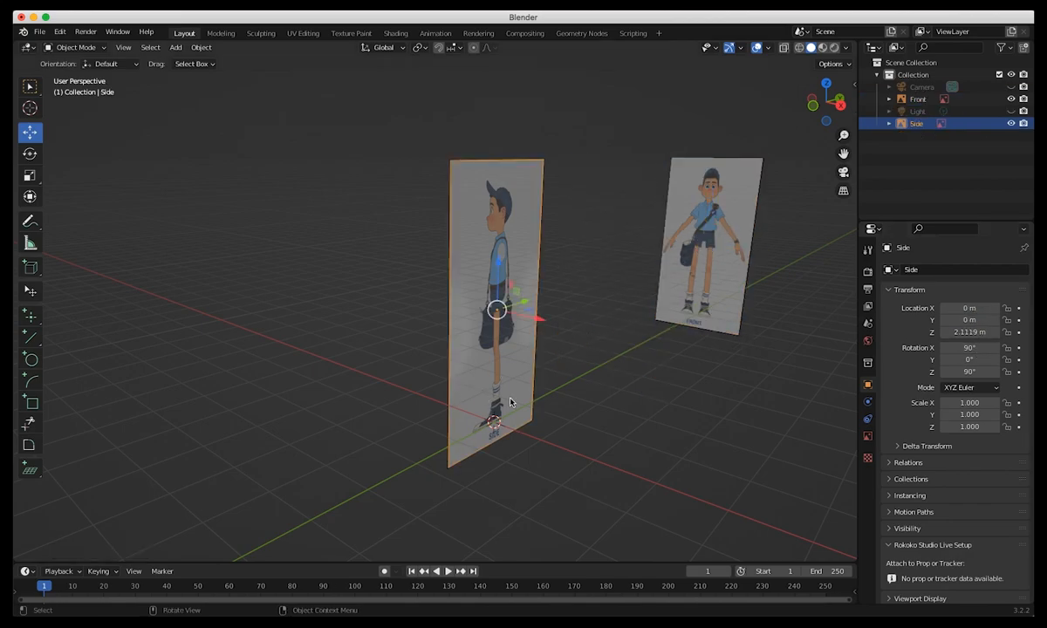
middle_click_drag(475, 377, 584, 413)
key("g")
left_click(688, 296)
double_click(968, 308)
type("10")
key("Return")
Examine the separated reference images from the right, front and perspective views to check their placement around the origin.
middle_click_drag(476, 389, 529, 388)
key("KP_3")
key("KP_1")
key("KP_3")
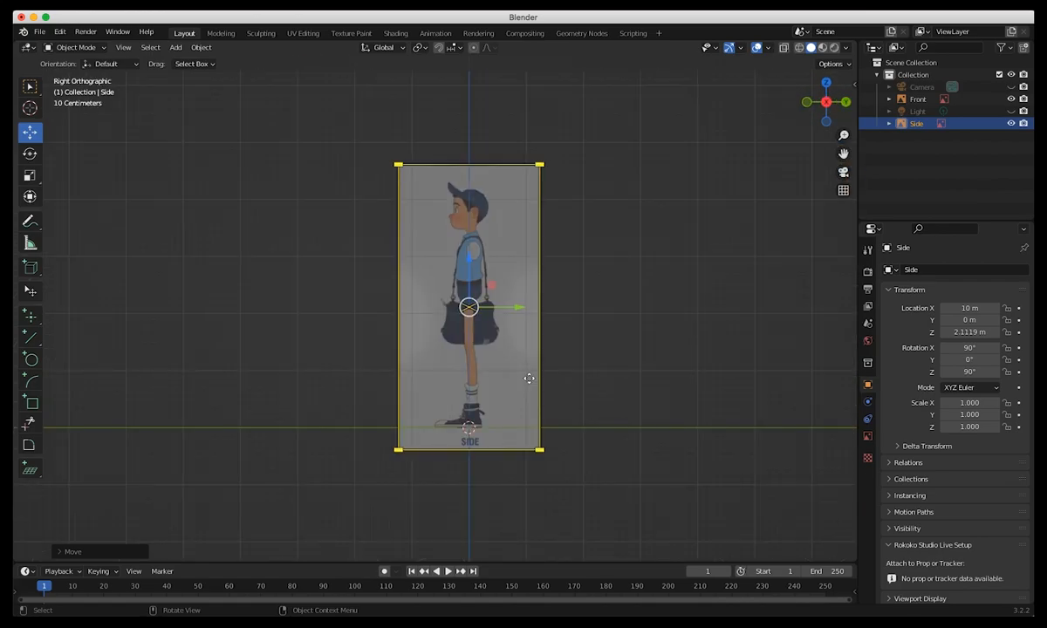
key("KP_1")
middle_click_drag(469, 351, 423, 323)
middle_click_drag(418, 404, 420, 427)
key("KP_1")
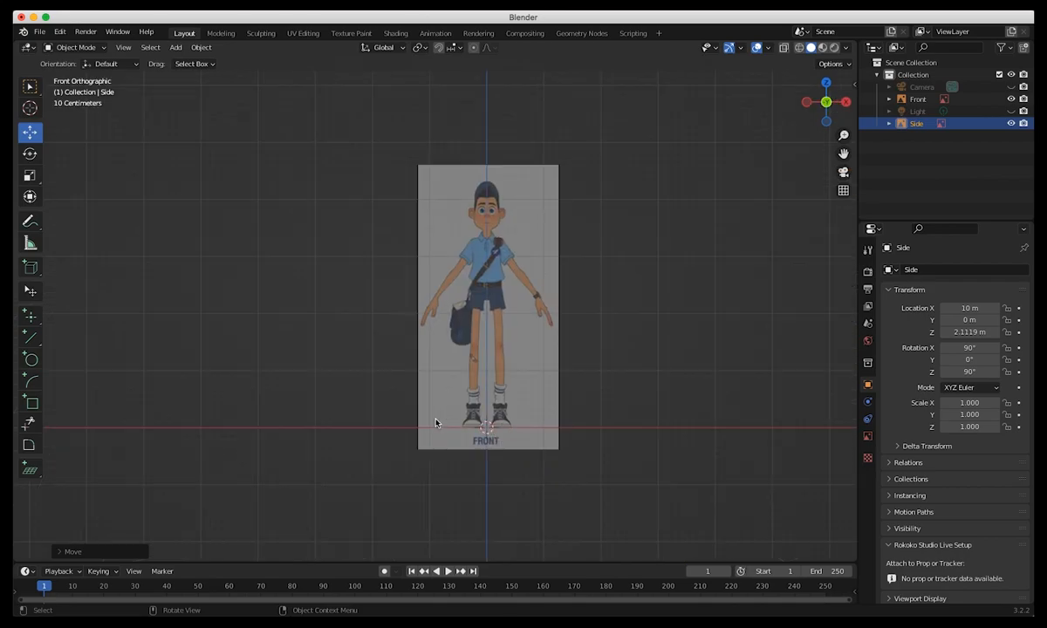
middle_click_drag(423, 397, 344, 351, "shift")
key("KP_1")
middle_click_drag(345, 350, 317, 389, "shift")
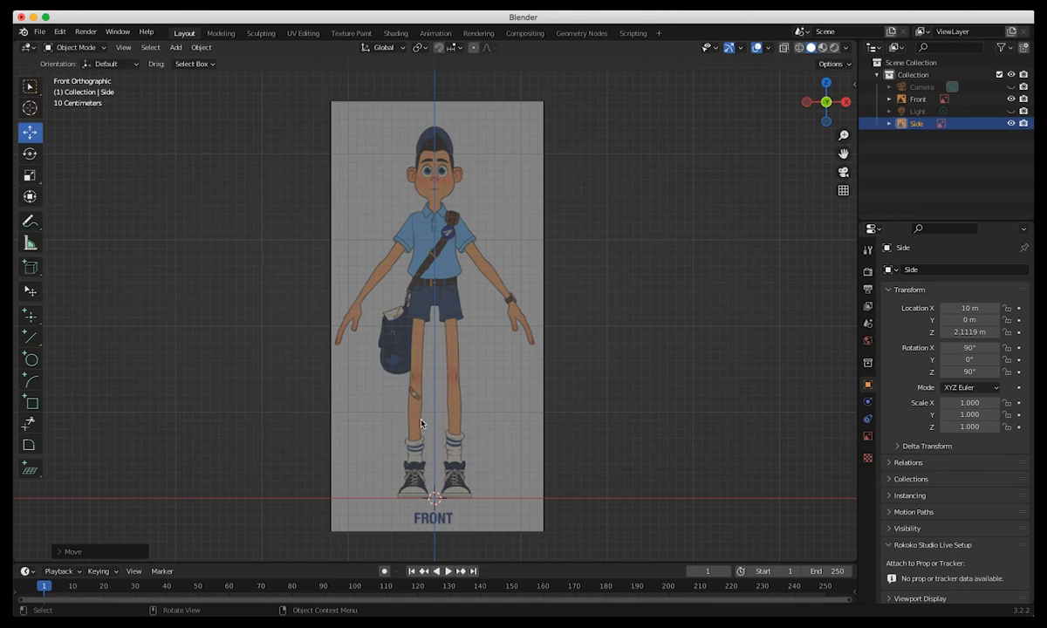
middle_click_drag(416, 416, 392, 436)
left_click(460, 273)
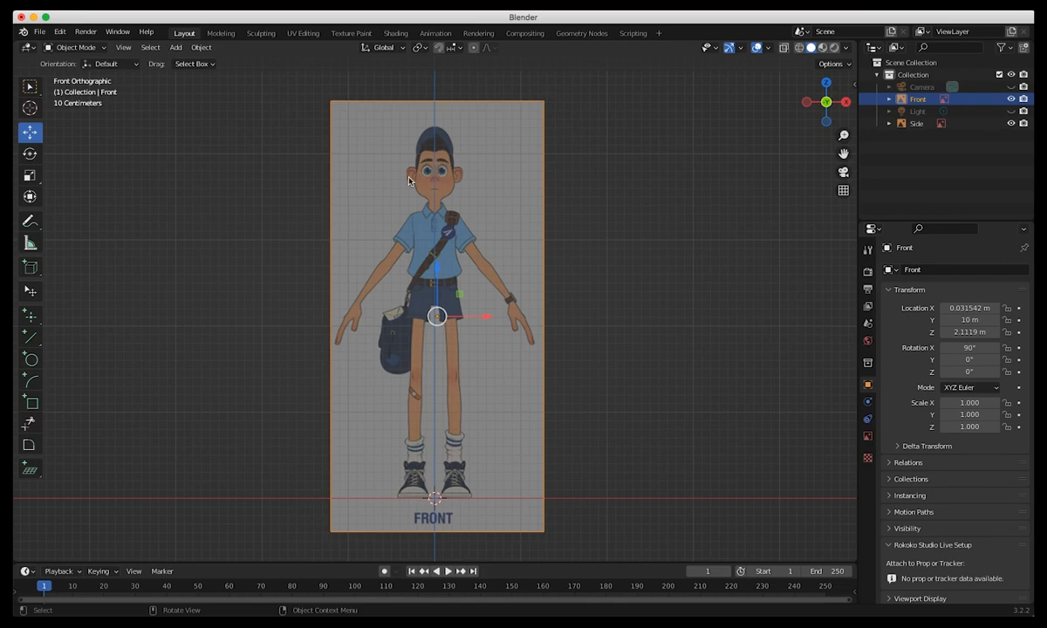
scroll(344, 185, "up", 2)
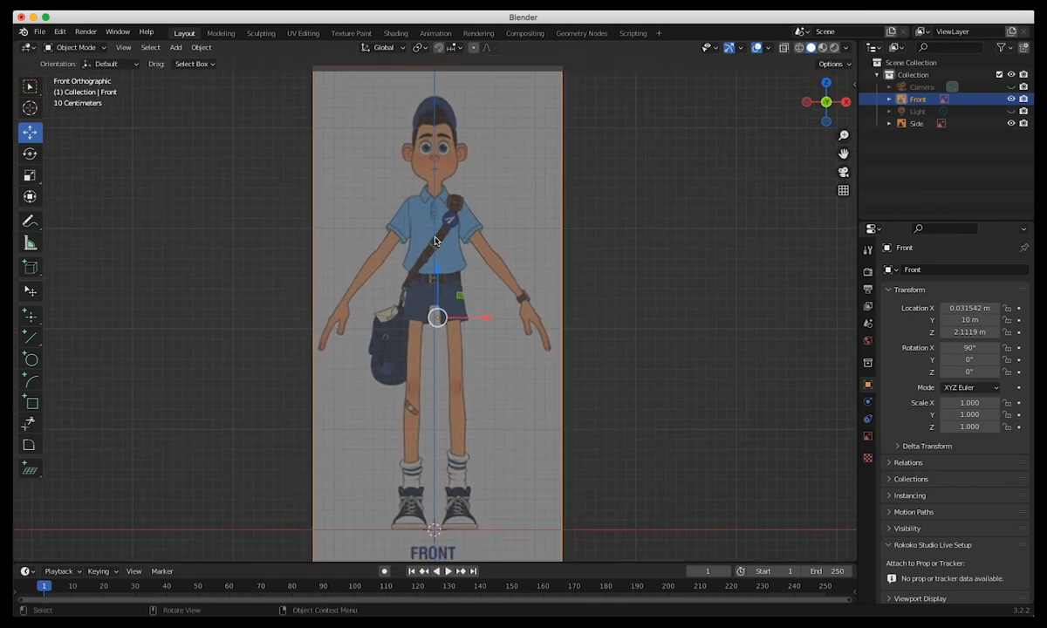
middle_click_drag(455, 255, 491, 277)
key("KP_1")
Save the scene as PostBoy01.blend in the CharacterCreation folder.
left_click(39, 32)
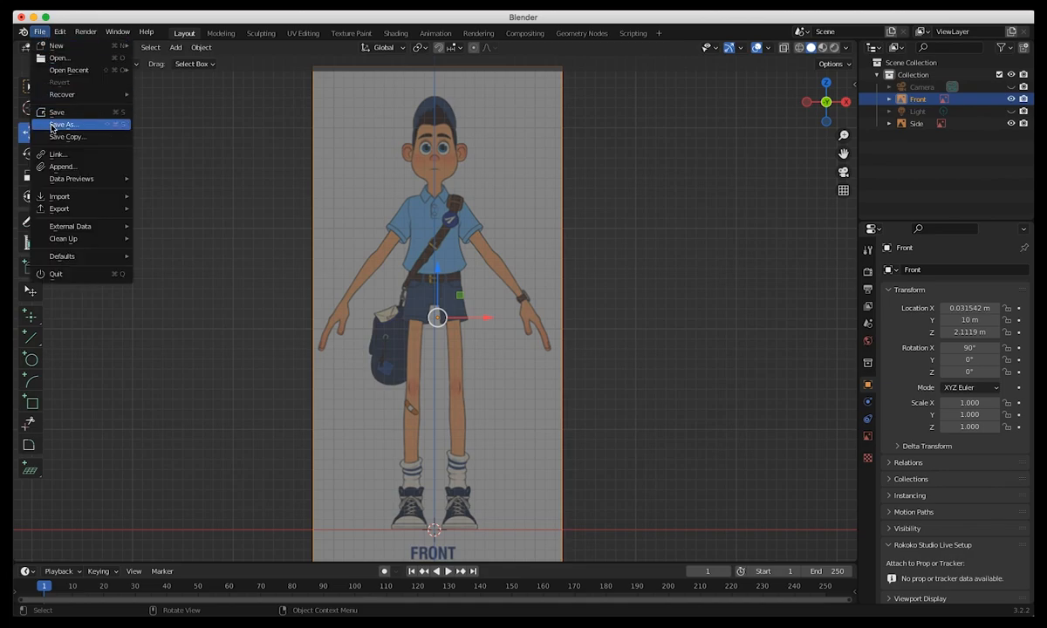
left_click(54, 125)
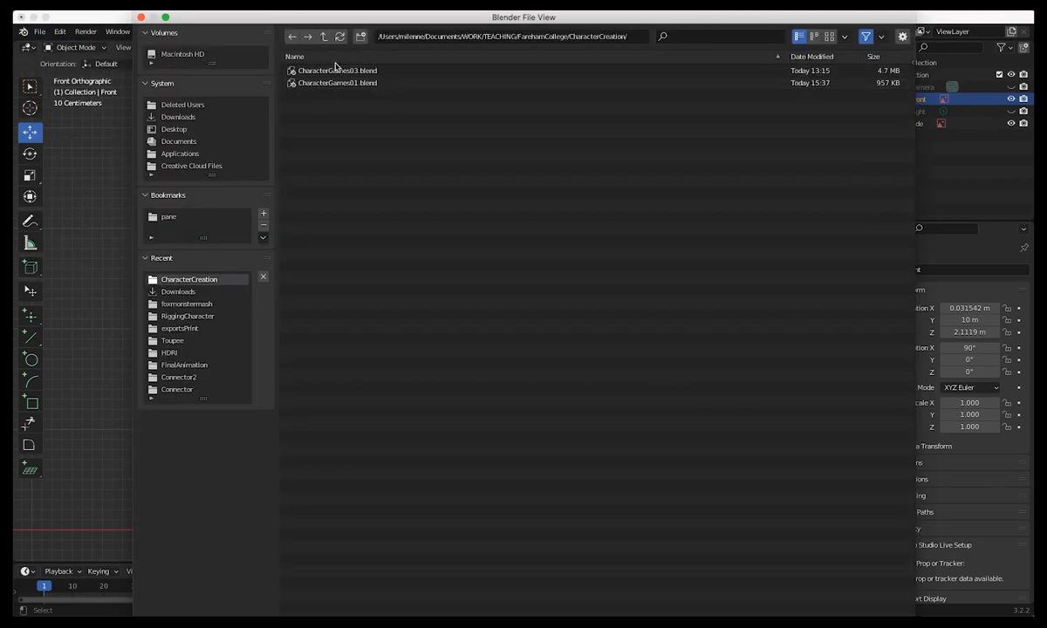
left_click(323, 37)
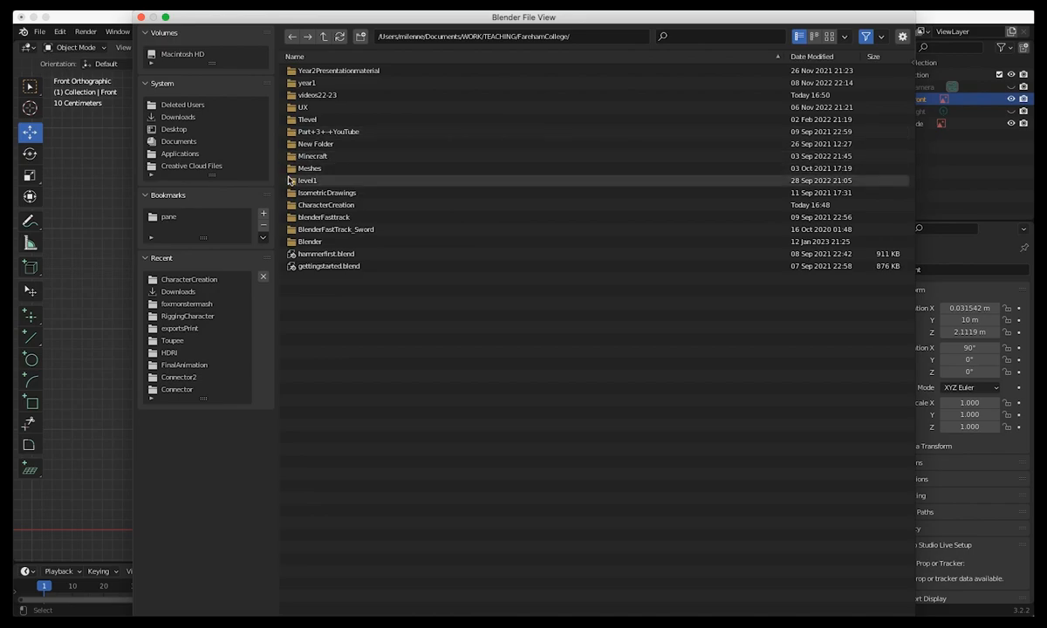
left_click(293, 205)
double_click(293, 205)
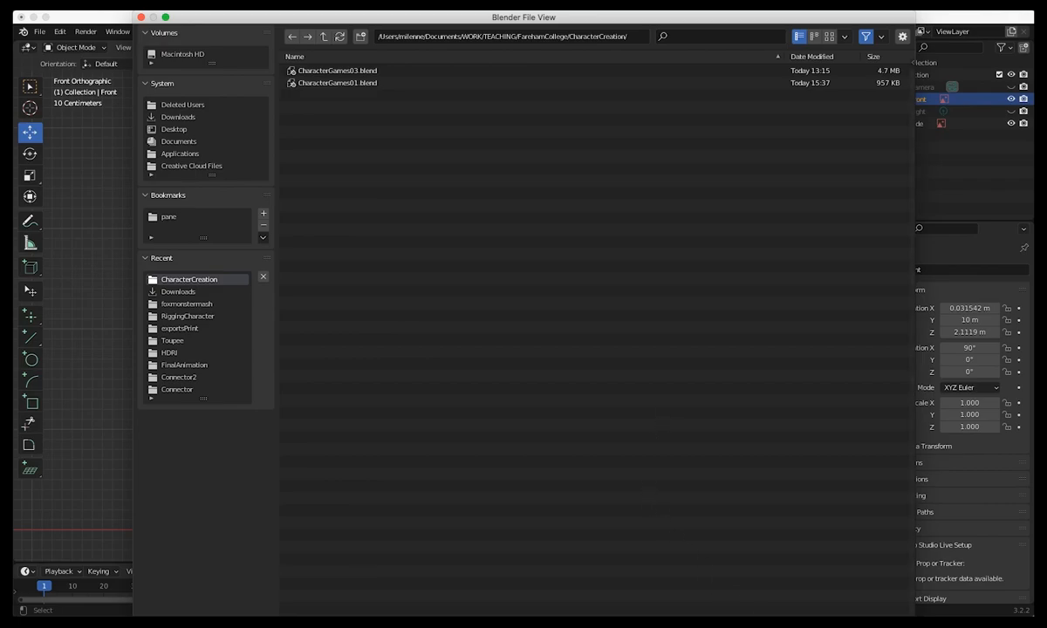
key("Return")
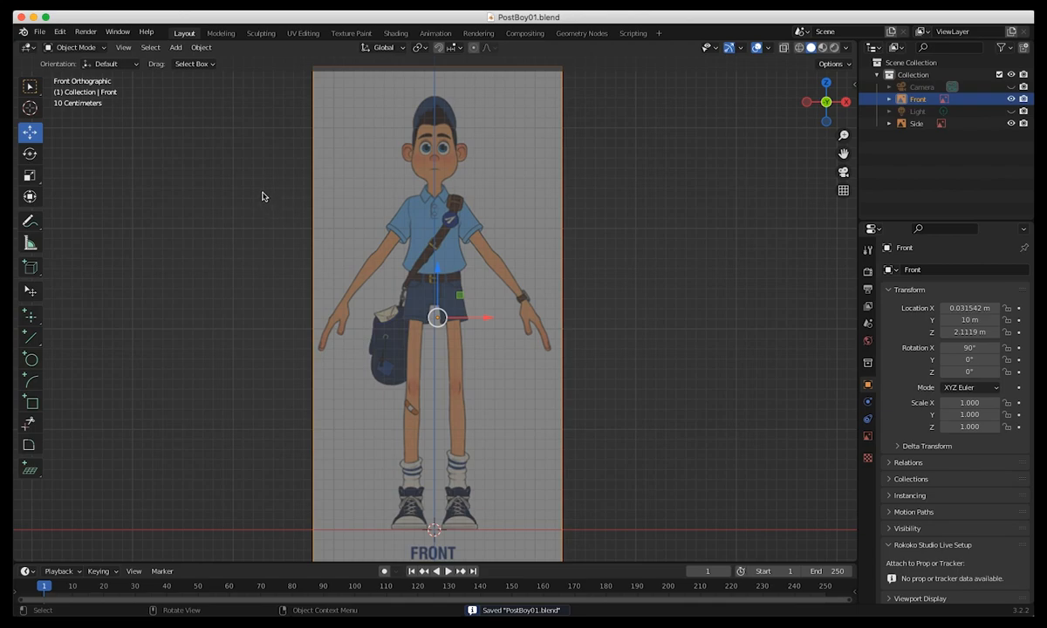
Add a cube mesh and raise it along Z to about 2.25 m over the character's torso.
left_click(175, 48)
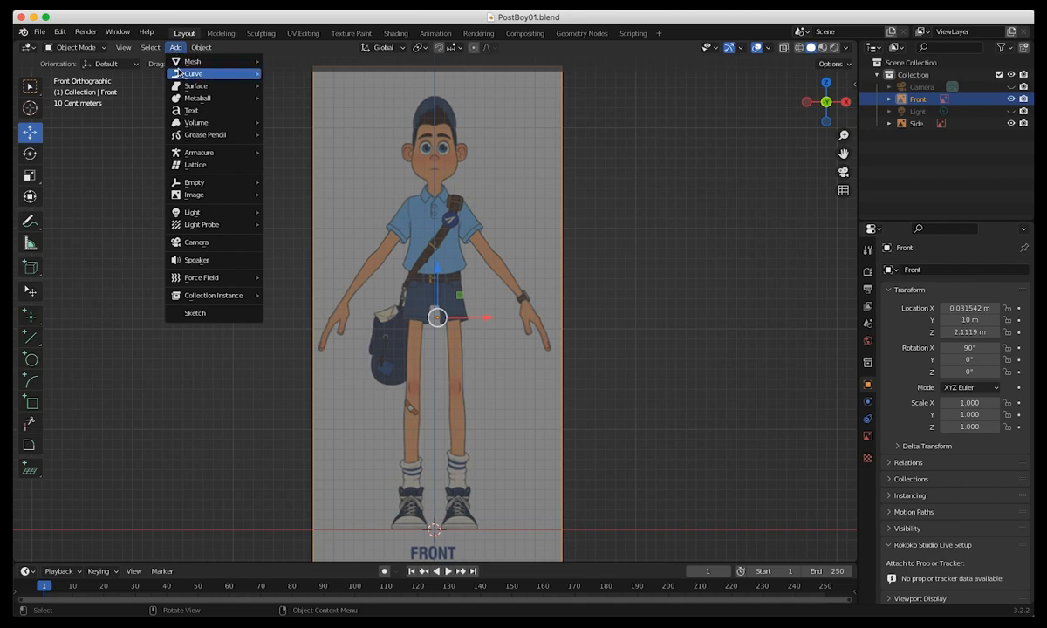
mouse_move(231, 61)
left_click(276, 73)
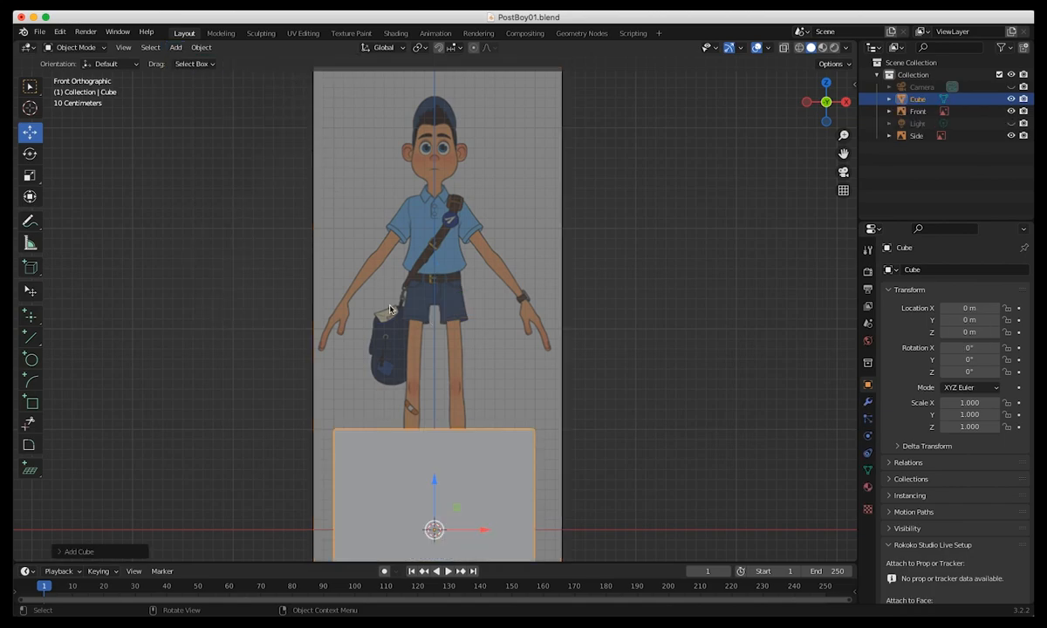
key("r")
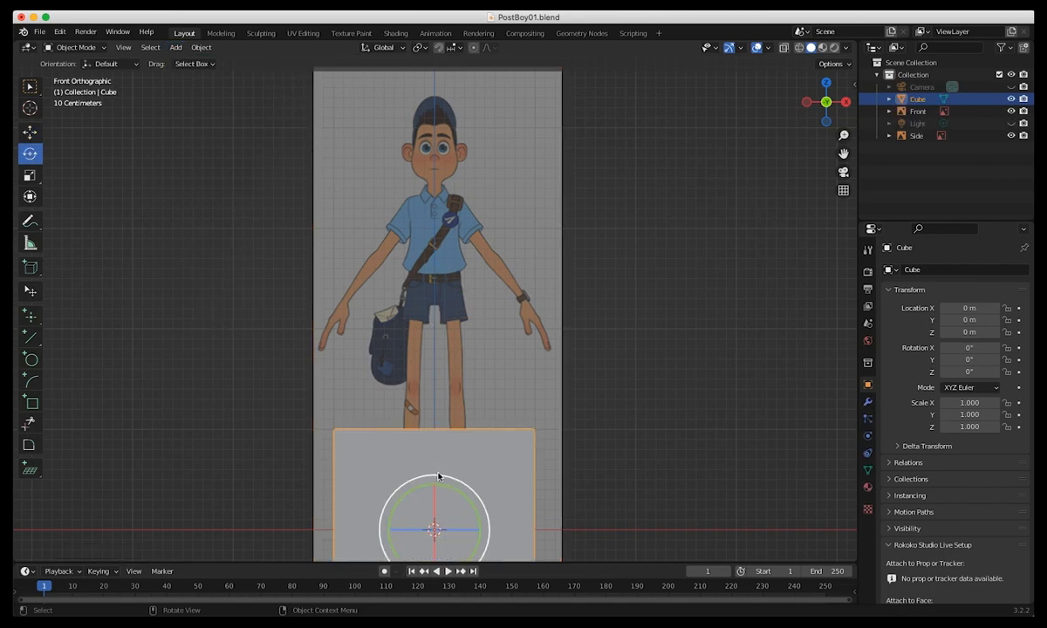
key("g")
left_click_drag(437, 485, 442, 275)
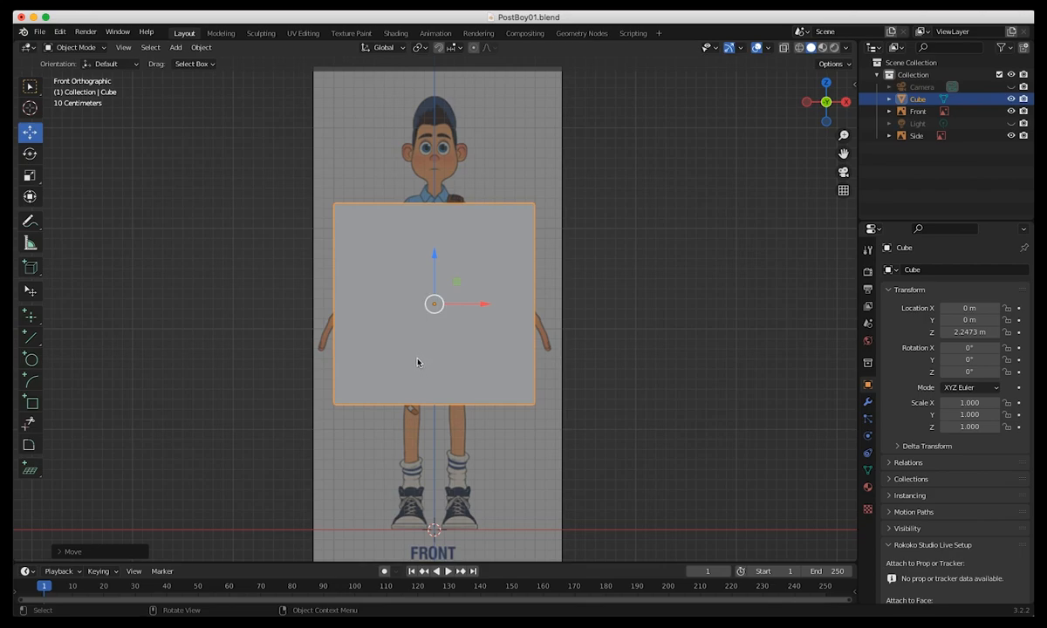
Scale the cube uniformly to about 0.261 and raise it to about Z 2.32 m over the character's shorts.
key("shift+space")
key("s")
left_click_drag(468, 264, 436, 290)
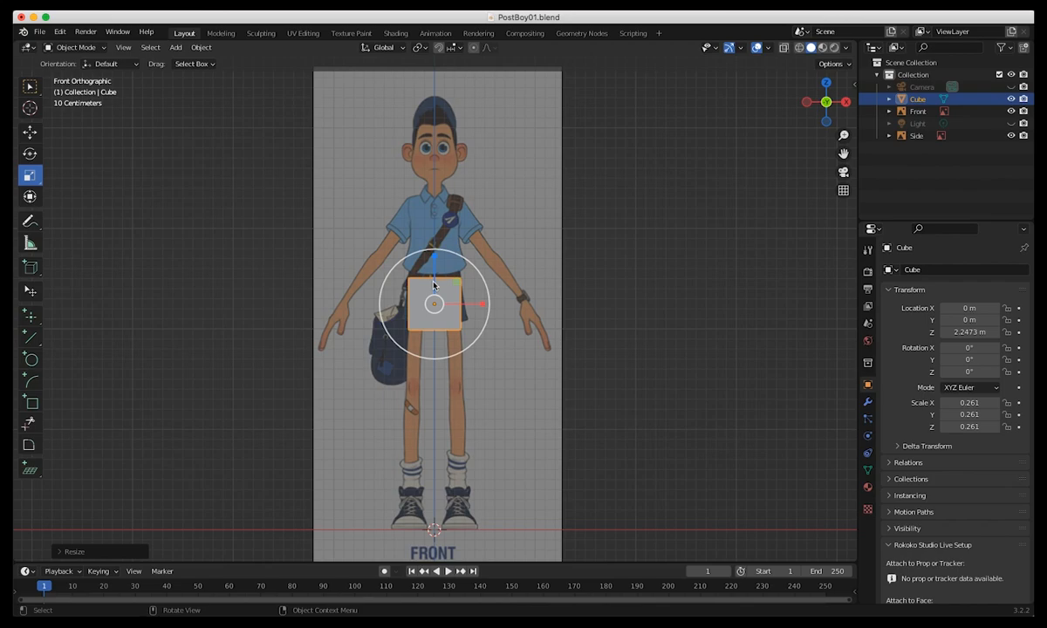
key("g")
mouse_move(434, 247)
left_mouse_down()
mouse_move(431, 234)
mouse_move(431, 244)
left_mouse_up()
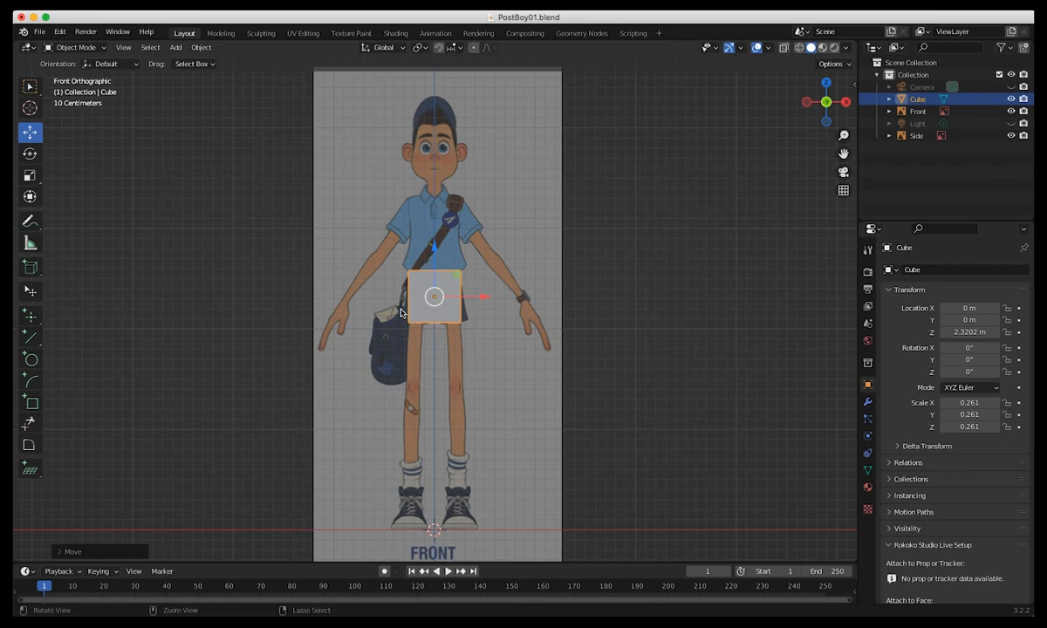
scroll(375, 299, "up", 1)
scroll(240, 234, "up", 5)
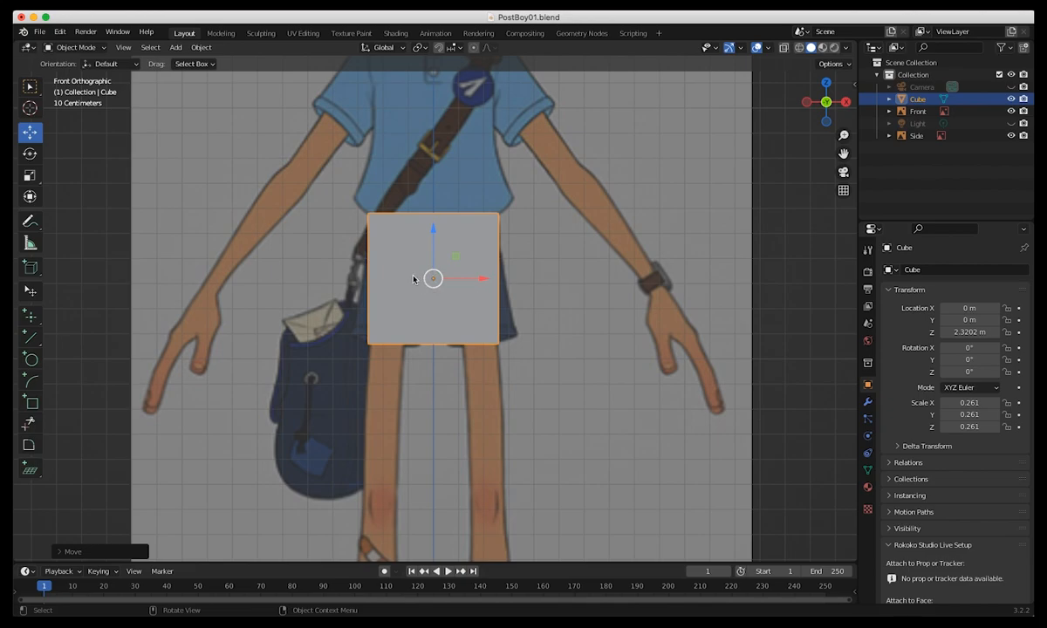
Look up the Object: Lazy Viewport 1.1 add-on in the add-on preferences and check its details and enabled state.
left_click(59, 31)
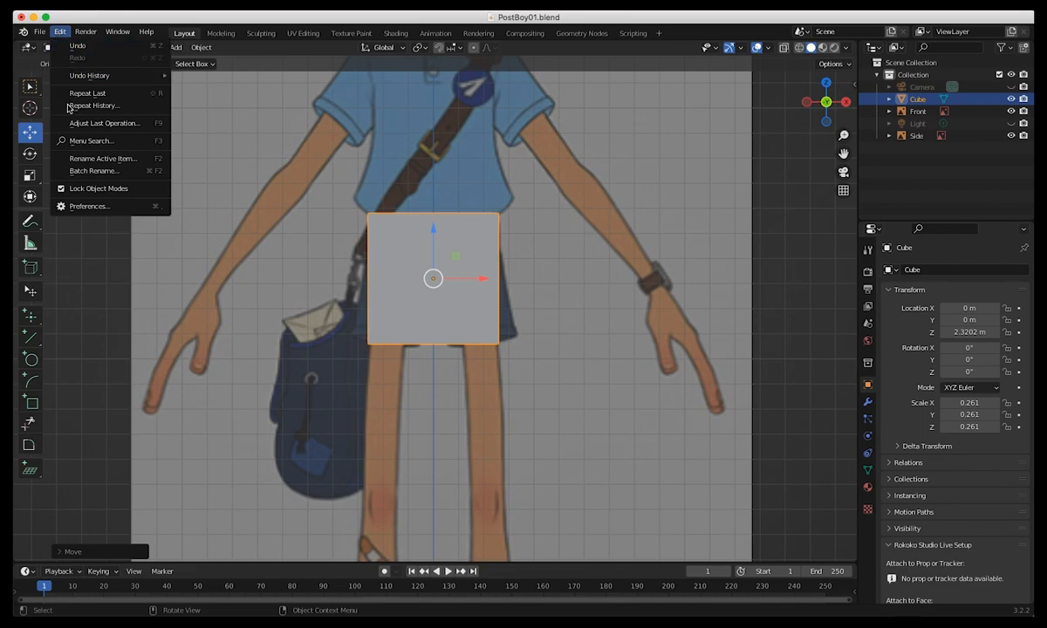
left_click(75, 207)
scroll(392, 277, "down", 10)
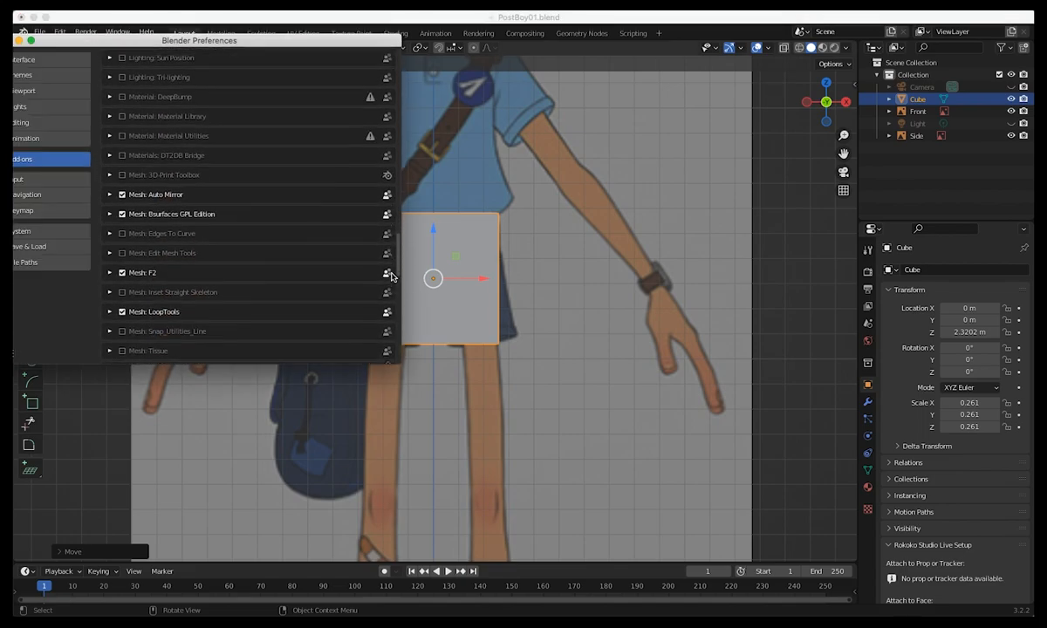
scroll(392, 277, "down", 7)
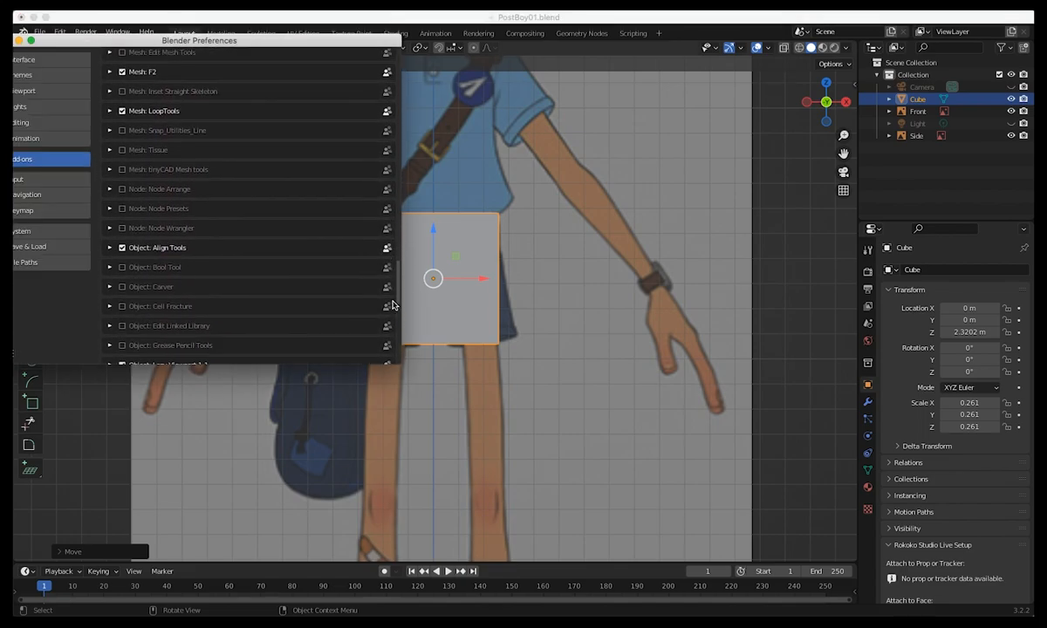
scroll(392, 314, "down", 3)
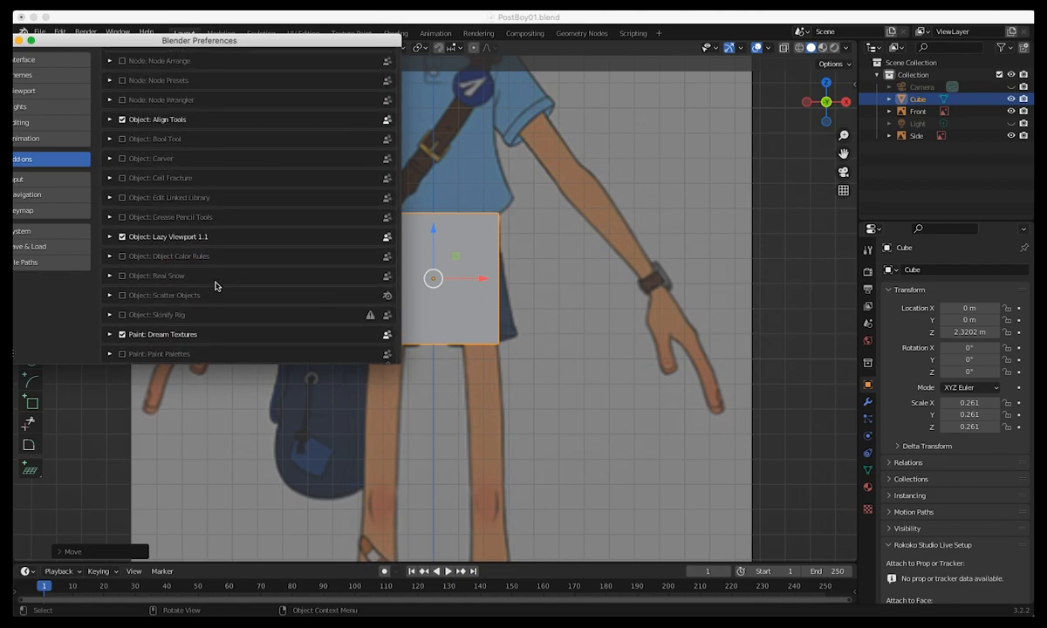
left_click(110, 236)
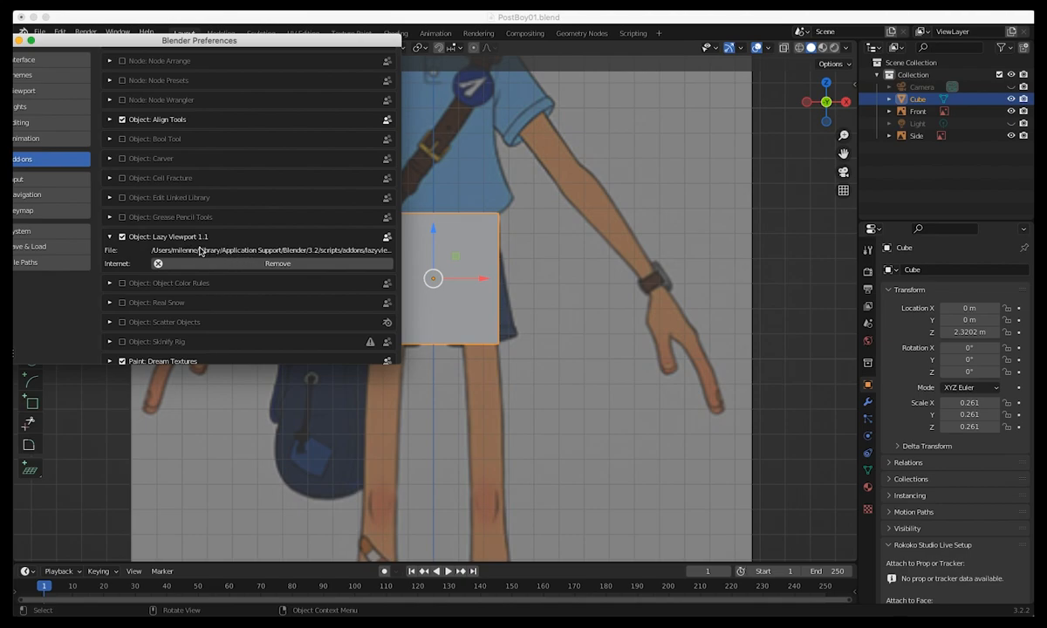
left_click(110, 237)
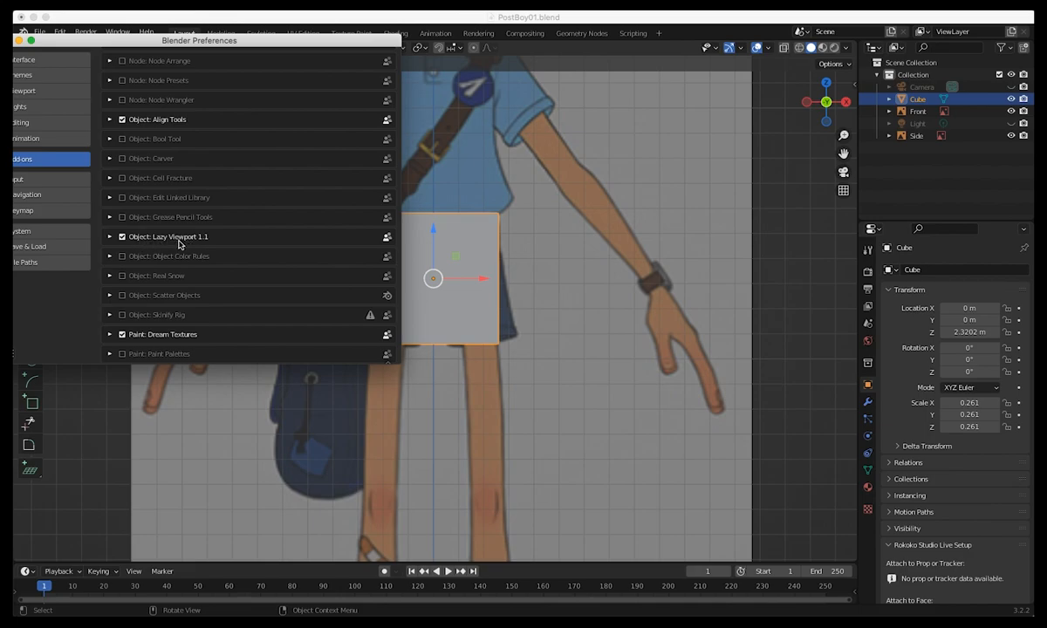
left_click(121, 237)
left_click(121, 237)
left_click(212, 22)
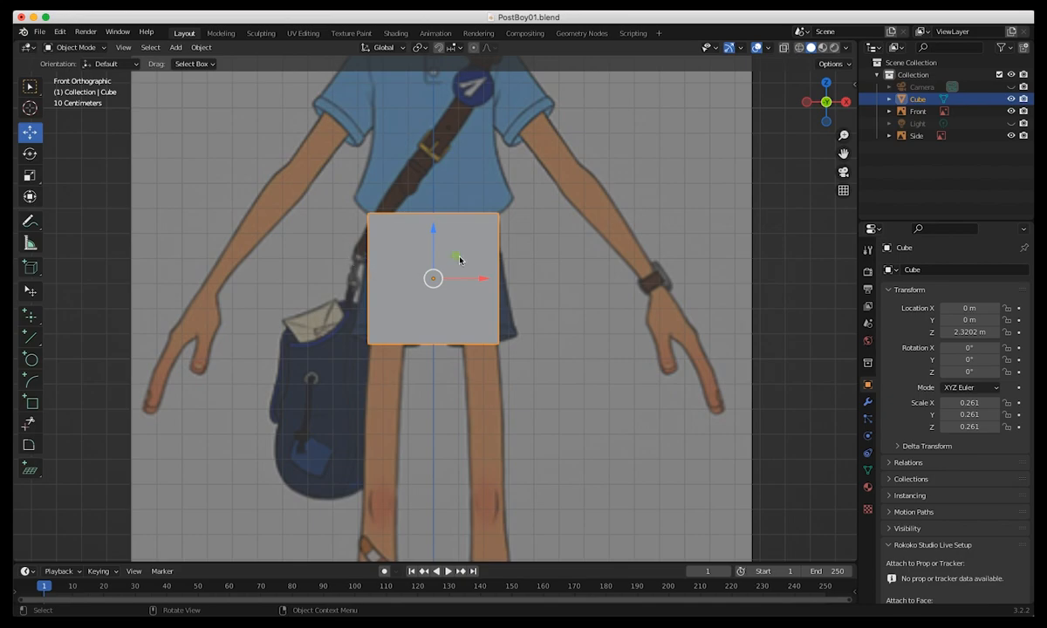
Flatten the cube along Z to a scale of about 0.190 and raise it to about Z 2.50 m at the waist.
key("r")
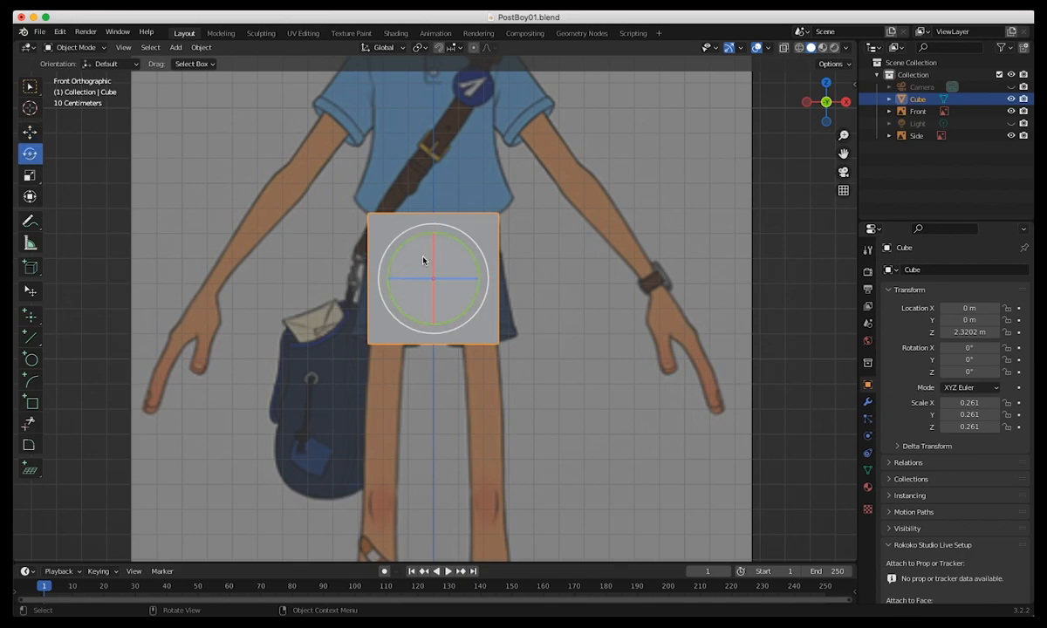
key("s")
left_click_drag(432, 237, 432, 178)
key("g")
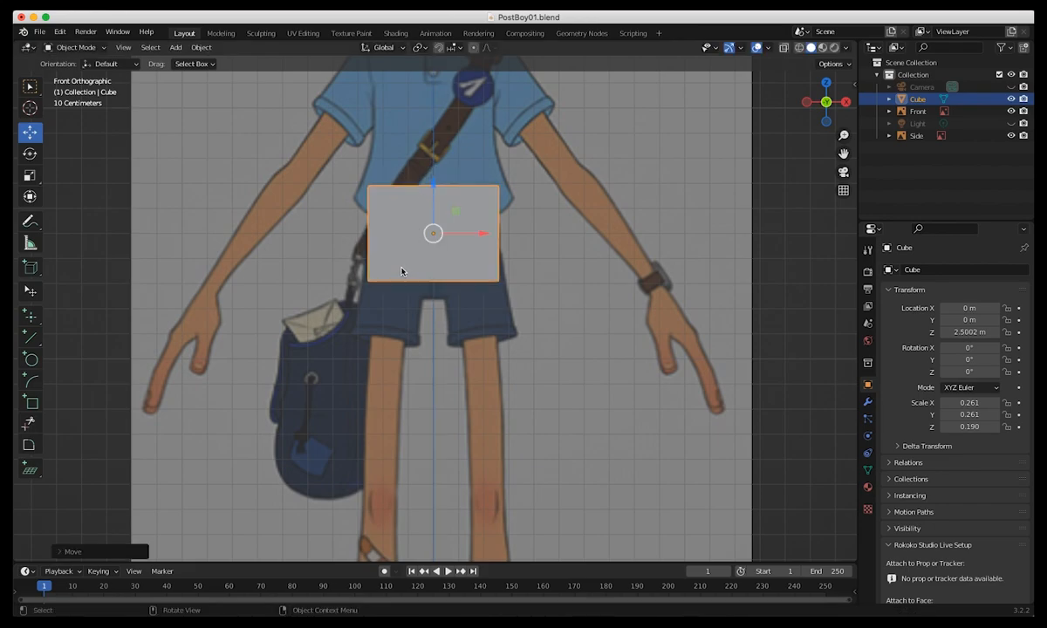
Narrow the cube along X to a scale of about 0.253 to fit the character's waist.
middle_click_drag(427, 291, 480, 434, "shift")
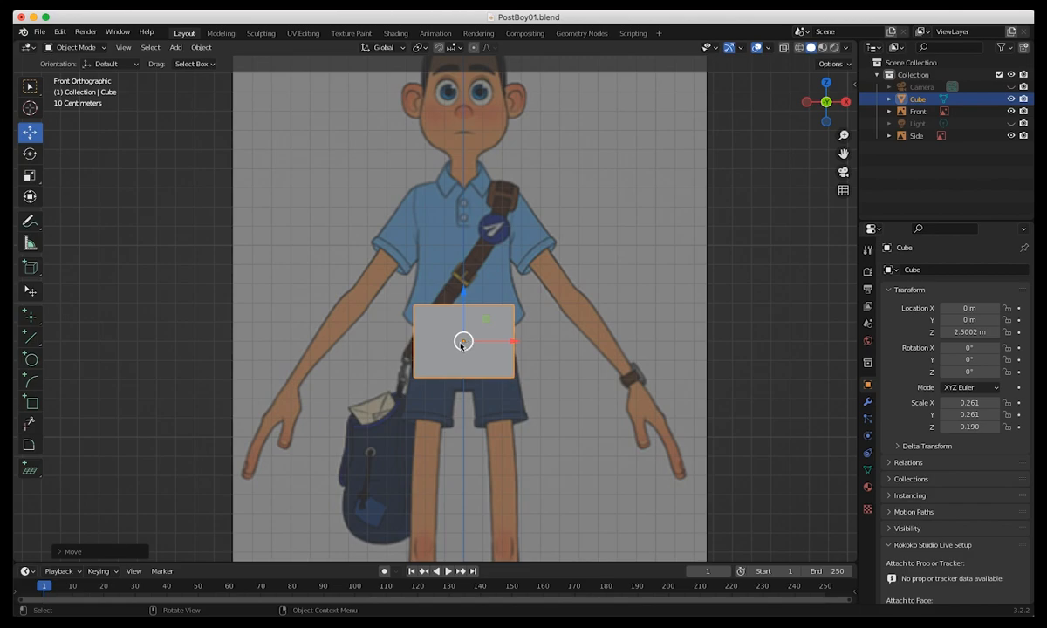
key("shift+space")
key("s")
left_click_drag(511, 341, 508, 342)
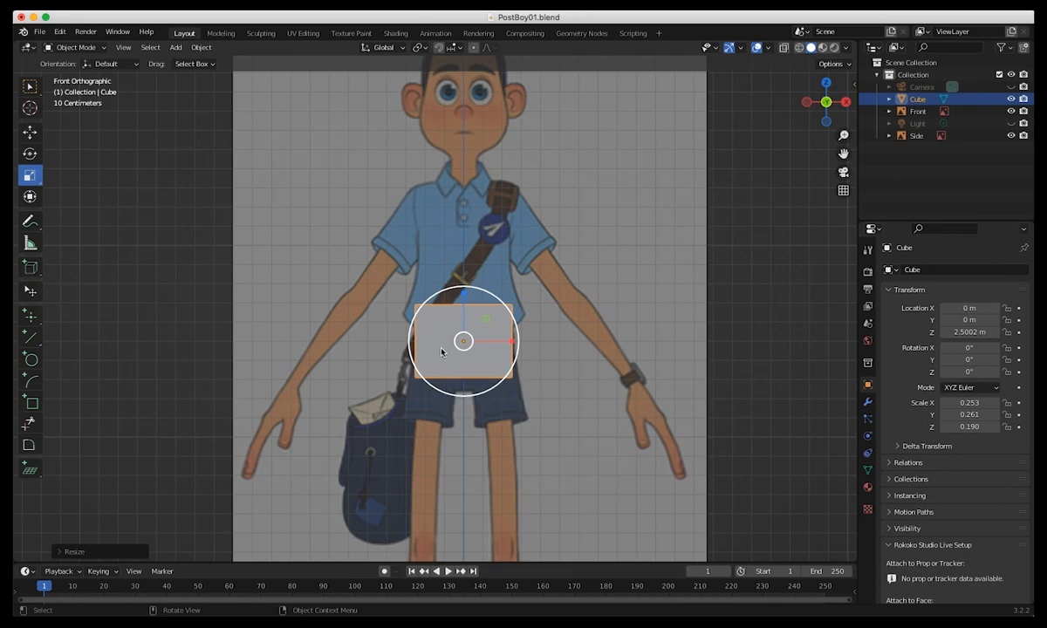
Turn on X-ray display and lower the front reference image's opacity to 0.190.
left_click(784, 48)
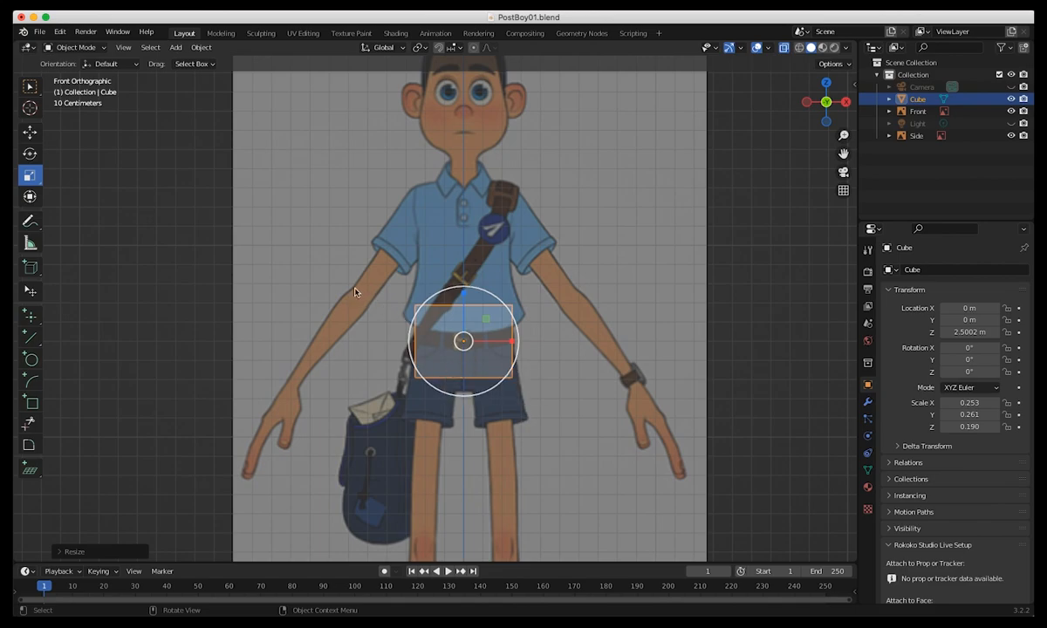
left_click(324, 278)
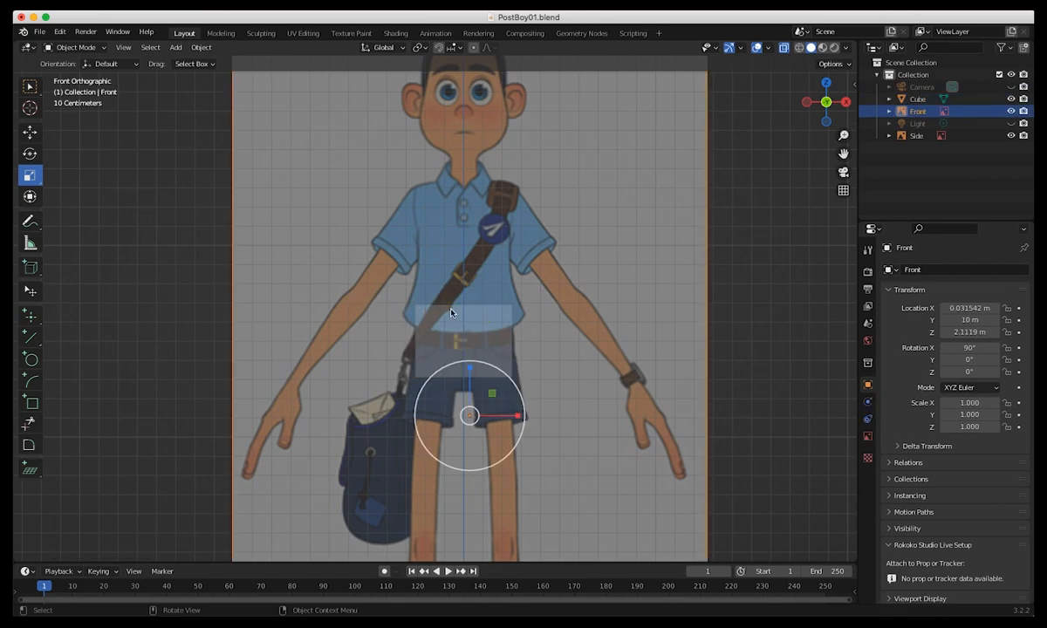
left_click(867, 436)
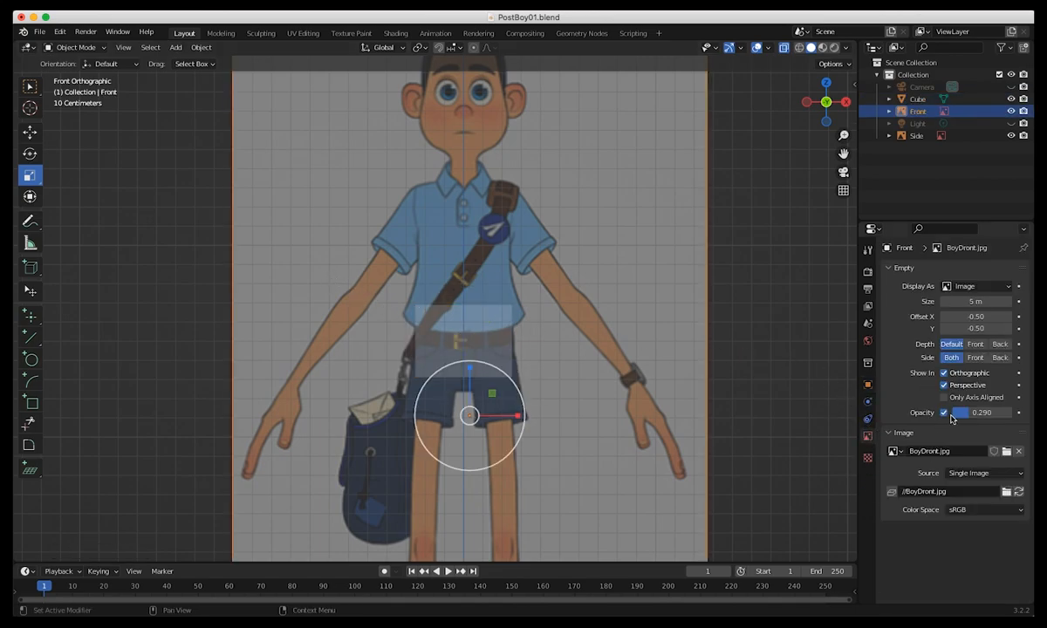
left_click_drag(970, 417, 960, 417)
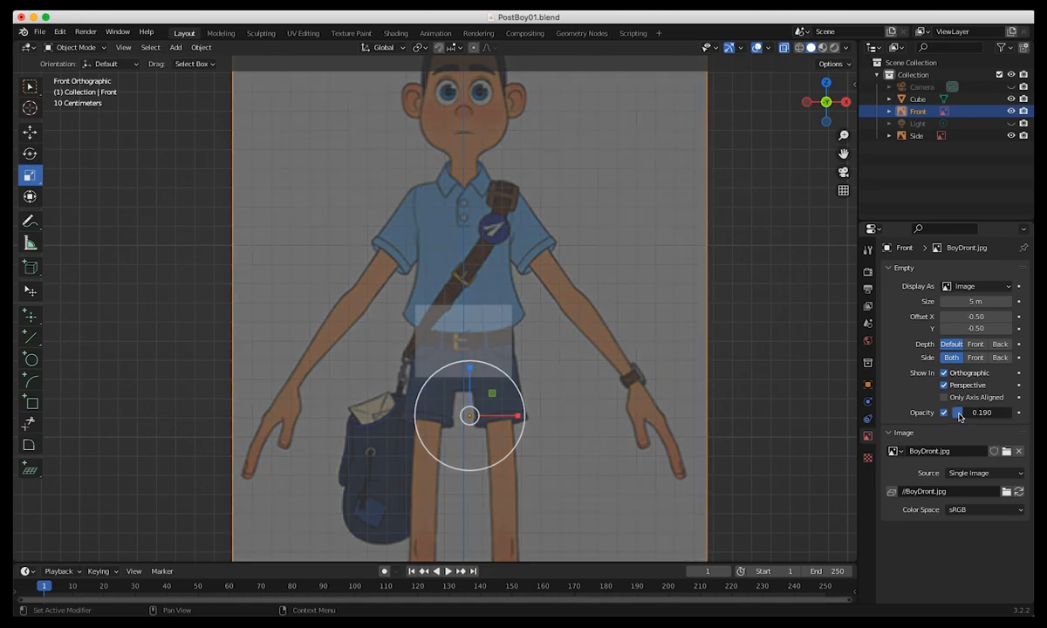
Enable In Front in the cube's viewport display settings so it draws over the reference images.
left_click(867, 384)
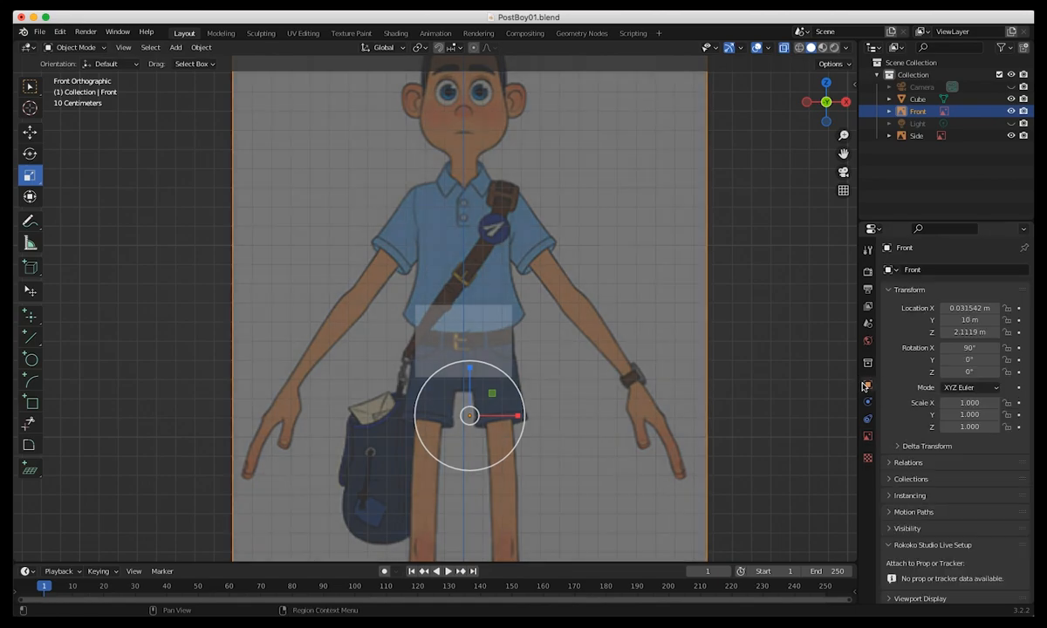
left_click(892, 529)
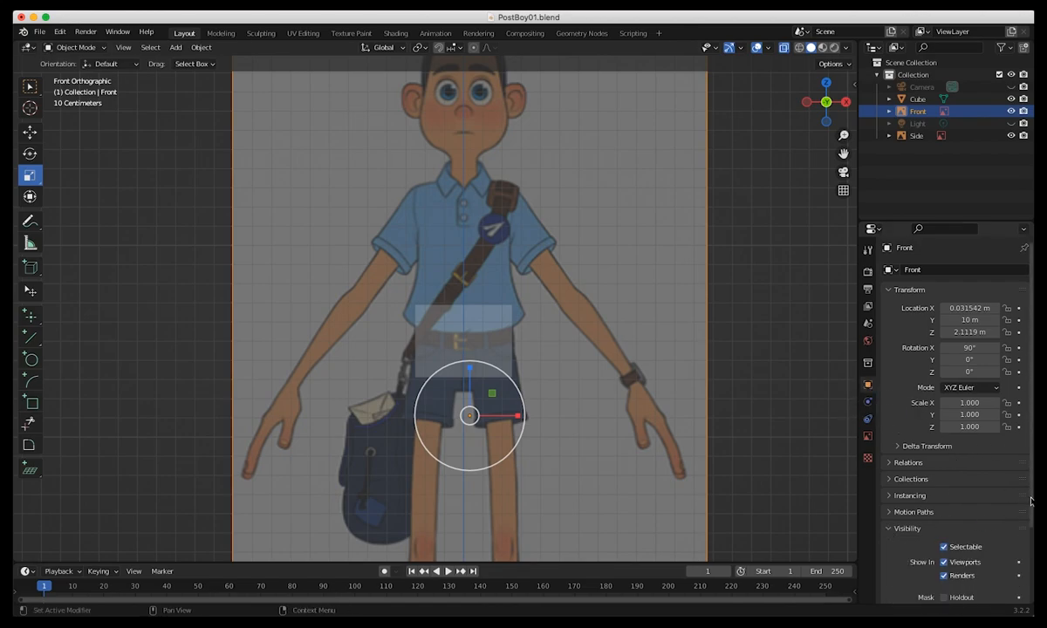
scroll(1029, 502, "down", 3)
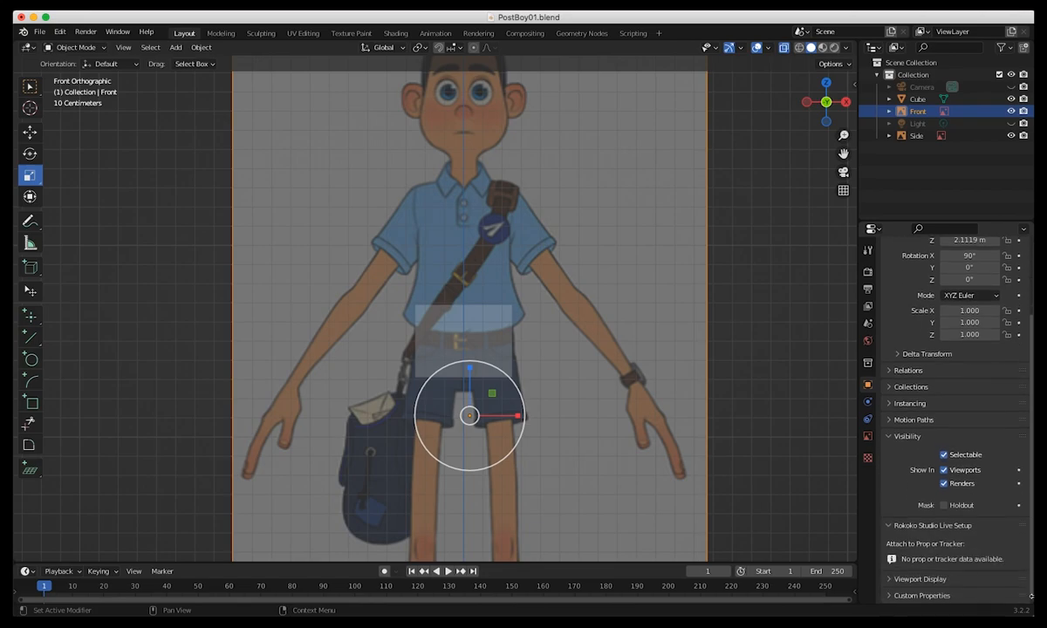
left_click(450, 354)
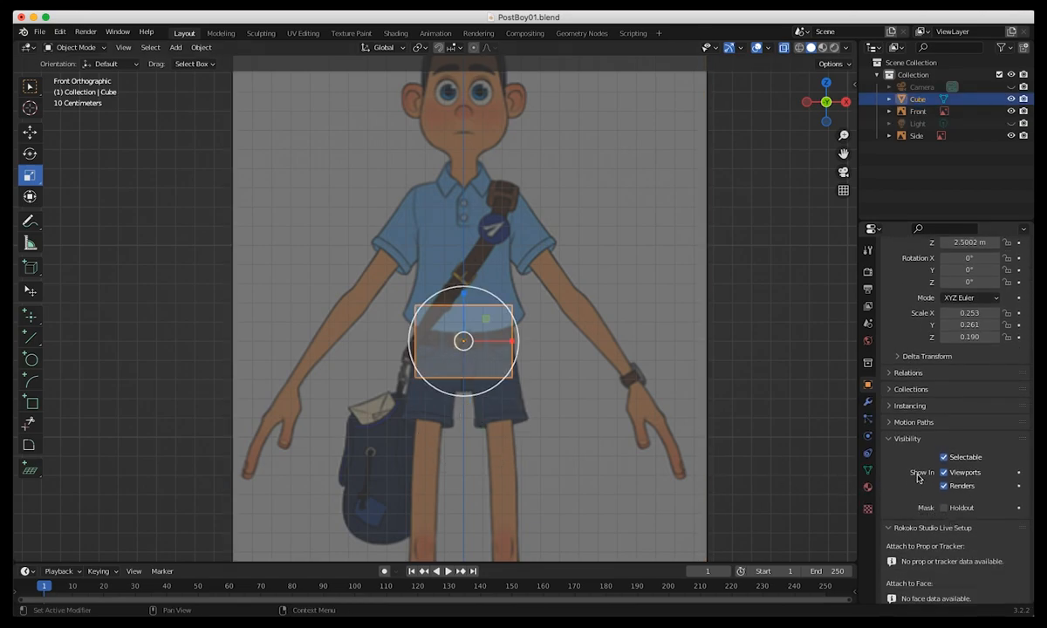
left_click(907, 438)
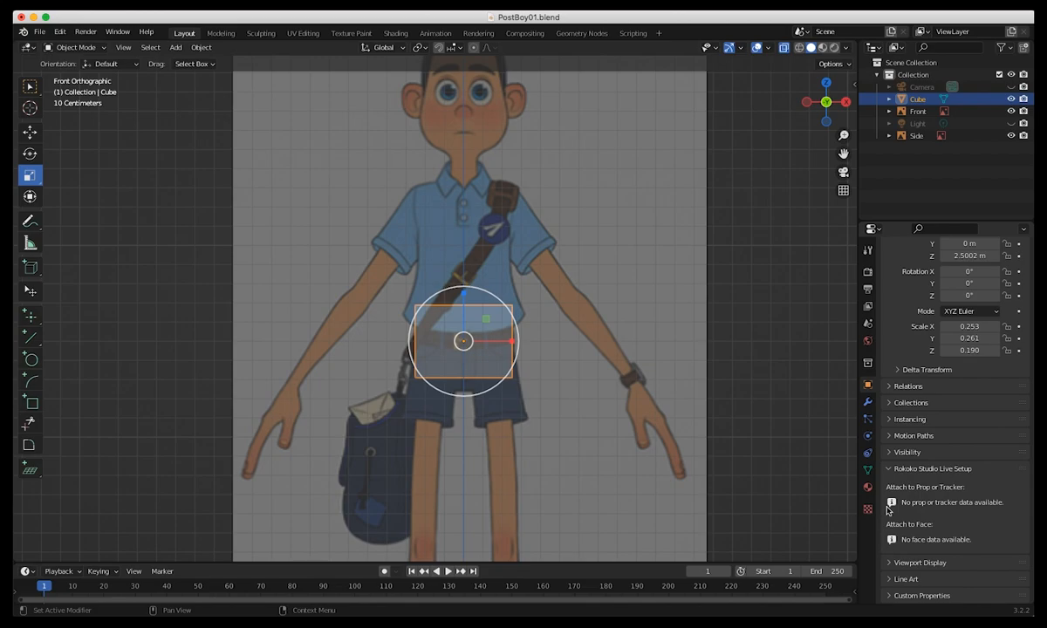
left_click(888, 468)
left_click(890, 562)
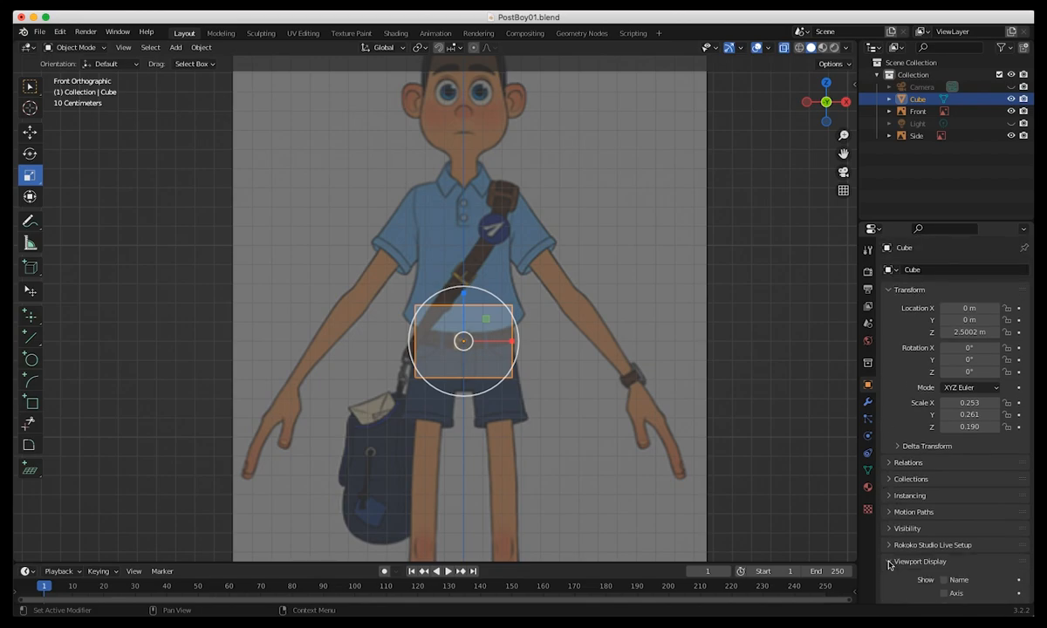
scroll(964, 453, "down", 4)
left_click(943, 504)
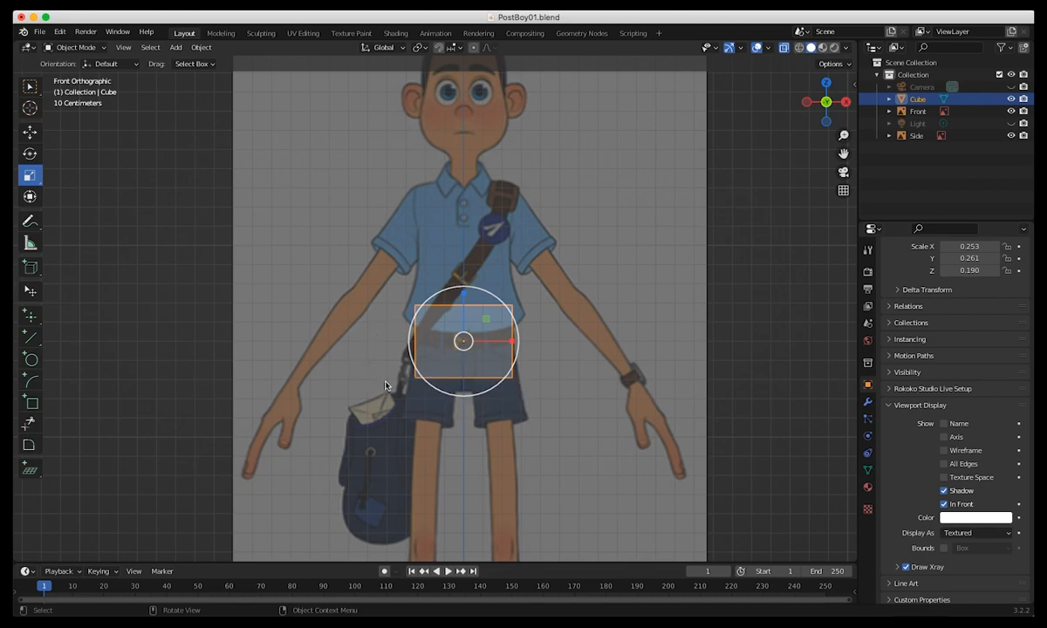
Put the cube in Edit Mode with face selection active in the front view.
left_click(77, 47)
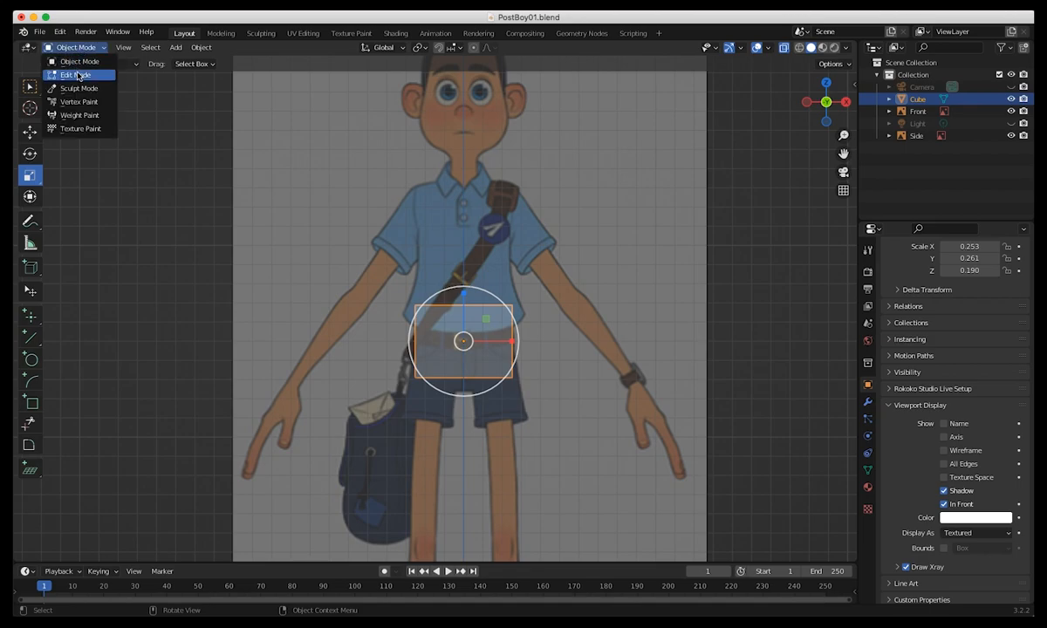
left_click(85, 73)
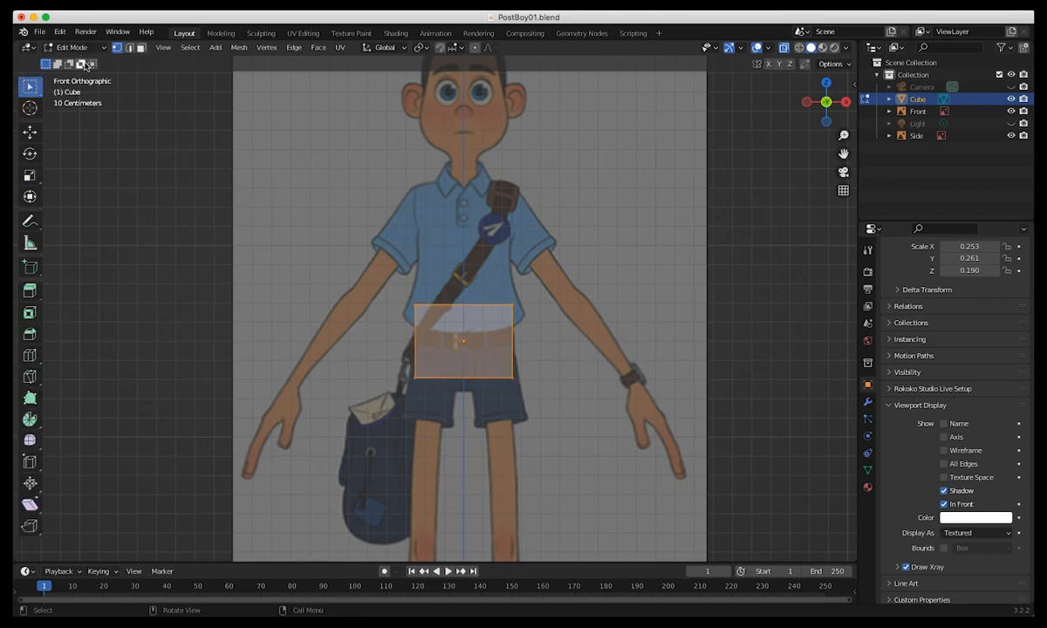
key("Tab")
key("Tab")
key("KP_3")
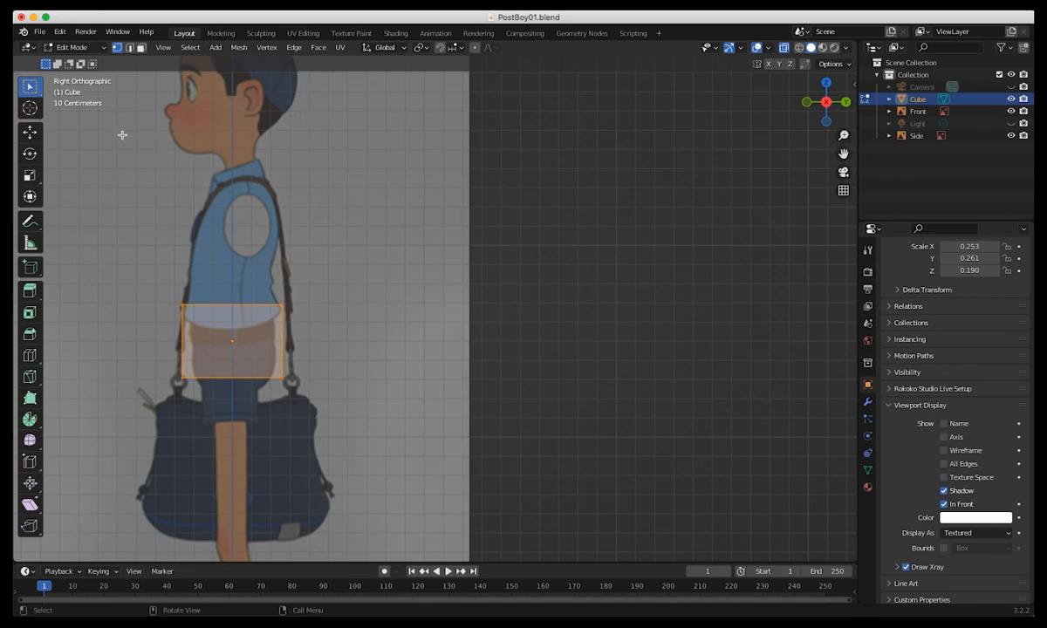
left_click(71, 47)
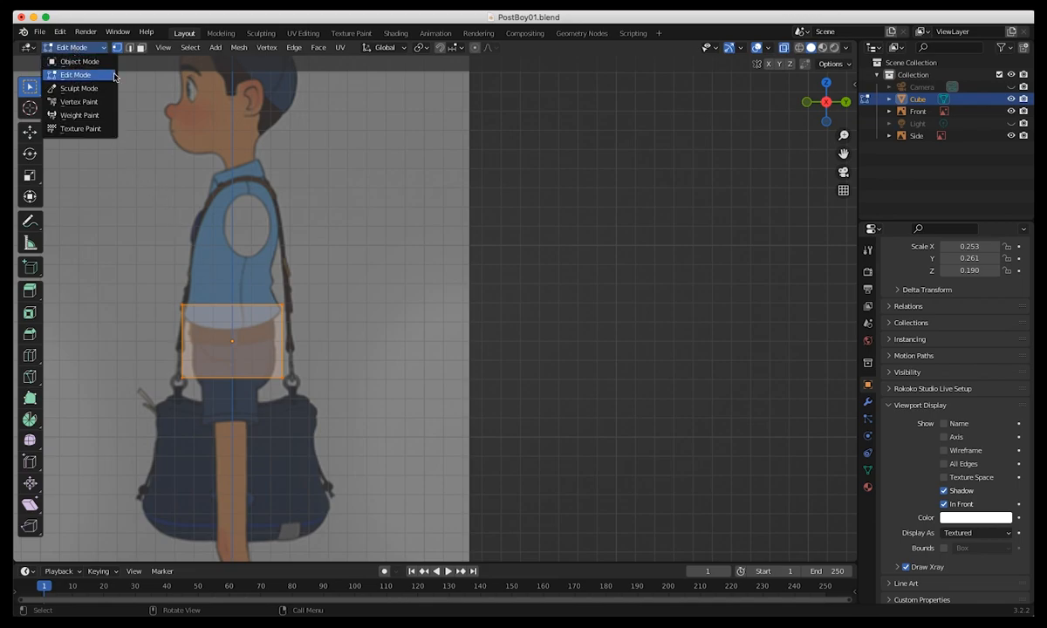
key("KP_1")
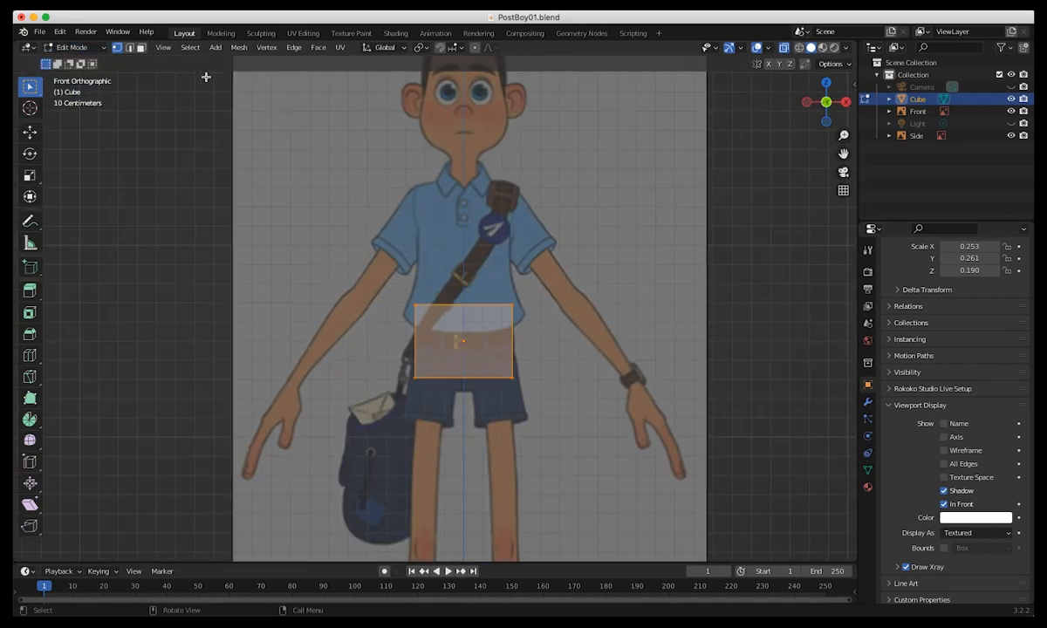
left_click(140, 48)
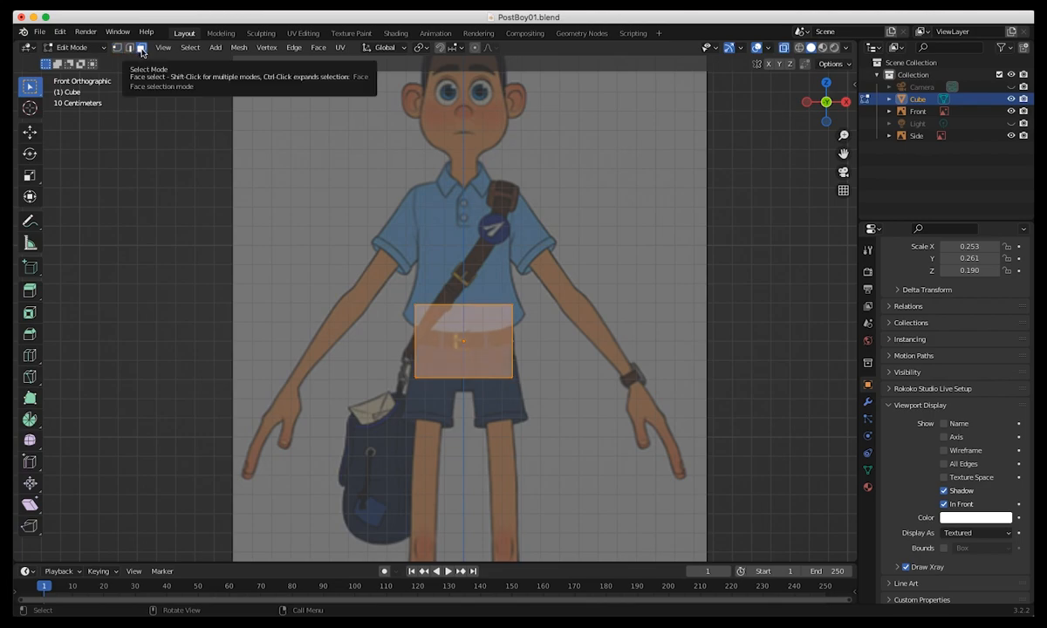
Extrude the cube's top face upward twice, about 0.38 m to the chest and about 0.25 m to the shoulder line.
left_click(186, 202)
left_click_drag(452, 280, 484, 335)
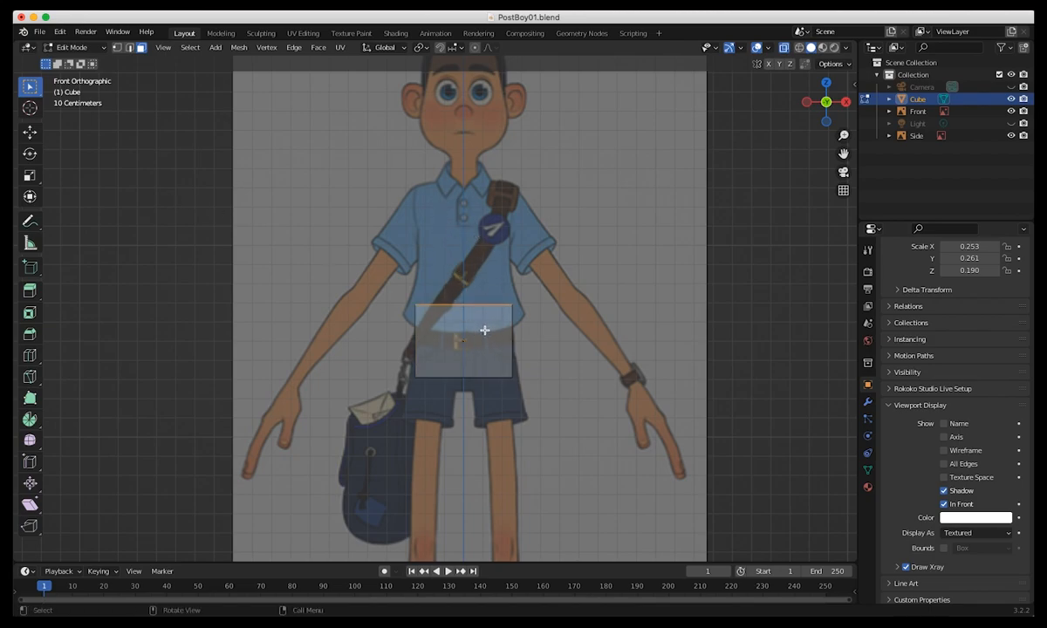
key("e")
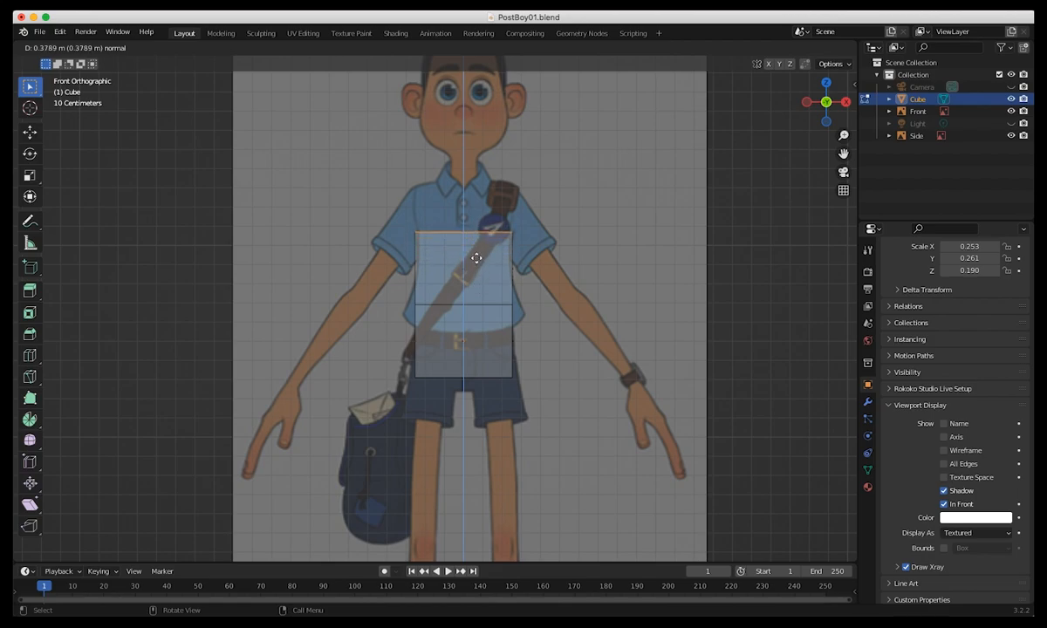
left_click(476, 258)
key("e")
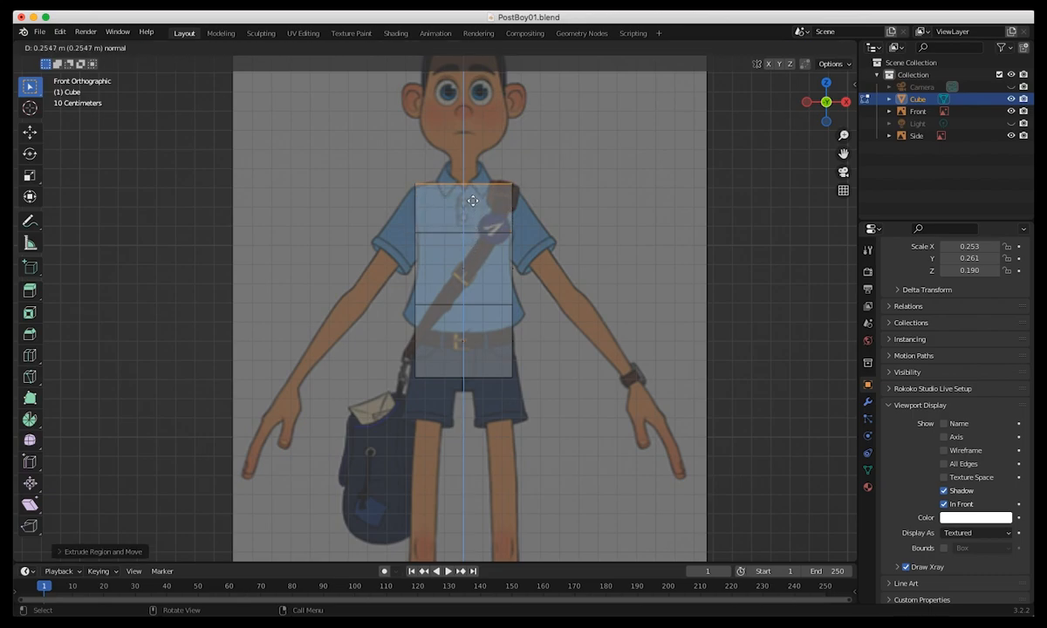
left_click(473, 201)
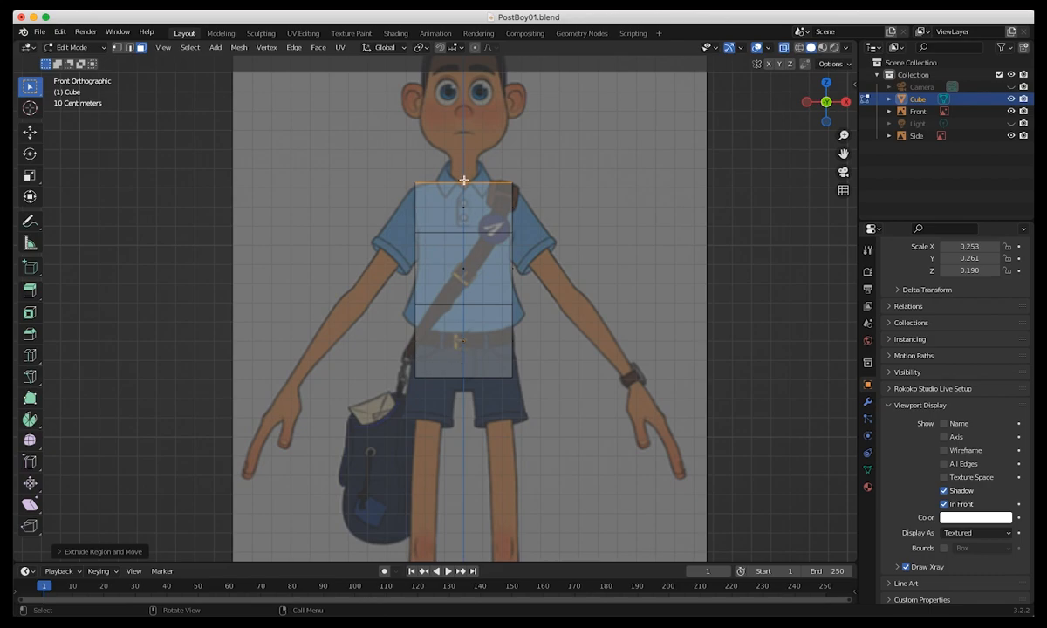
Extrude the top face from the shoulders up to just below the chin and scale it down to about the neck's width.
key("e")
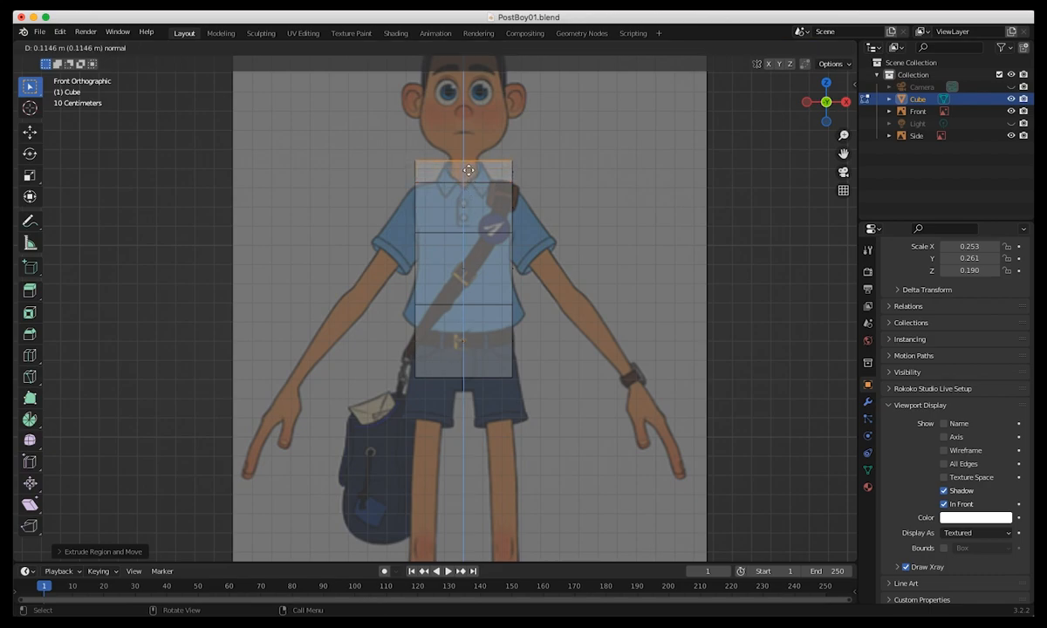
left_click(467, 166)
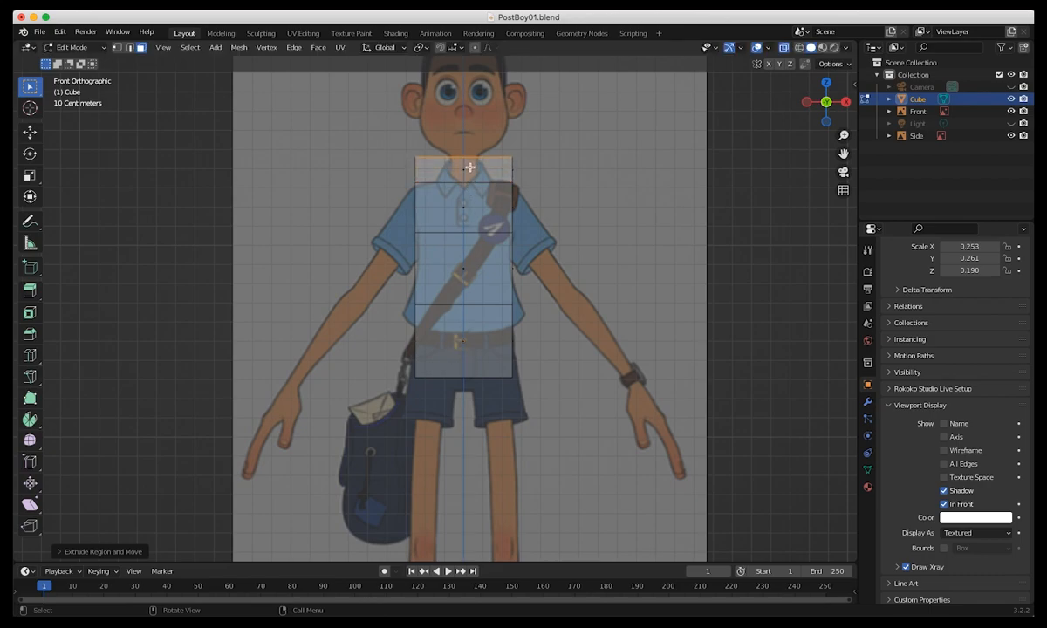
key("shift+space")
key("s")
left_click_drag(461, 108, 459, 145)
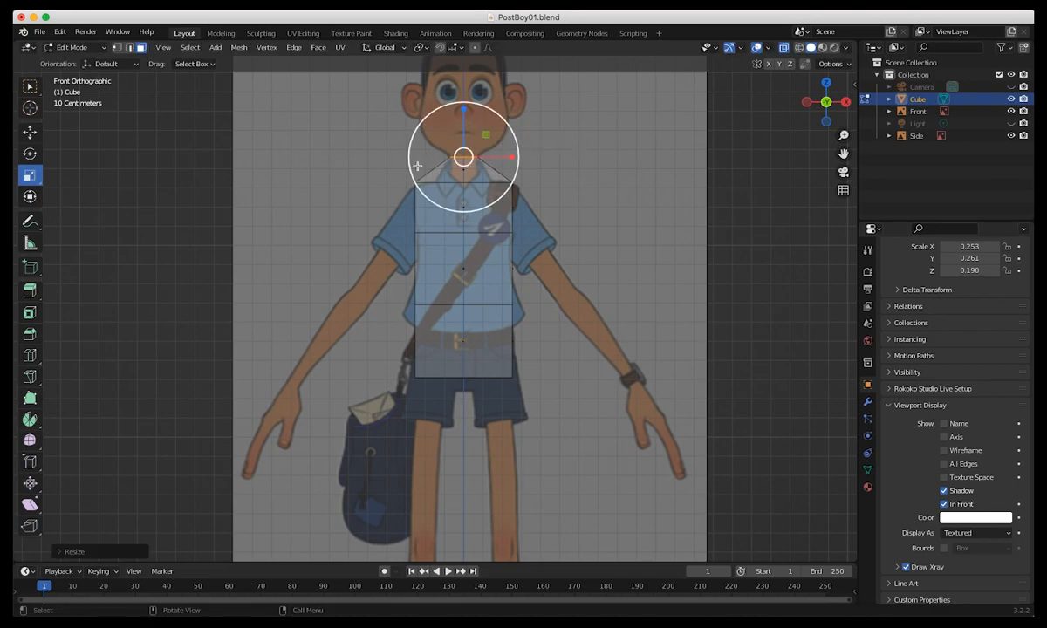
left_click(288, 195)
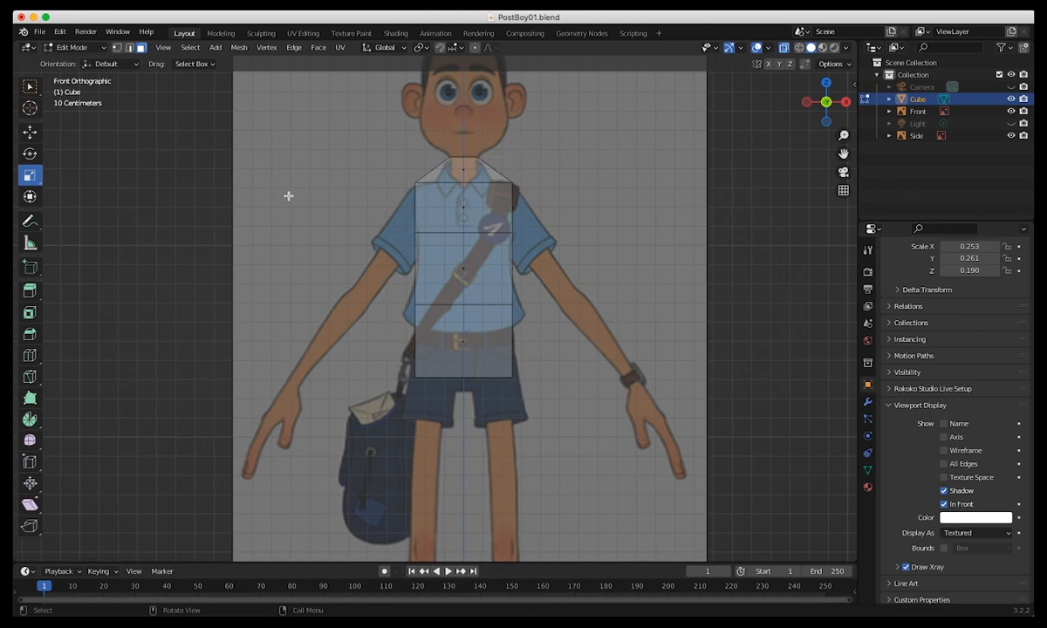
left_click(437, 183)
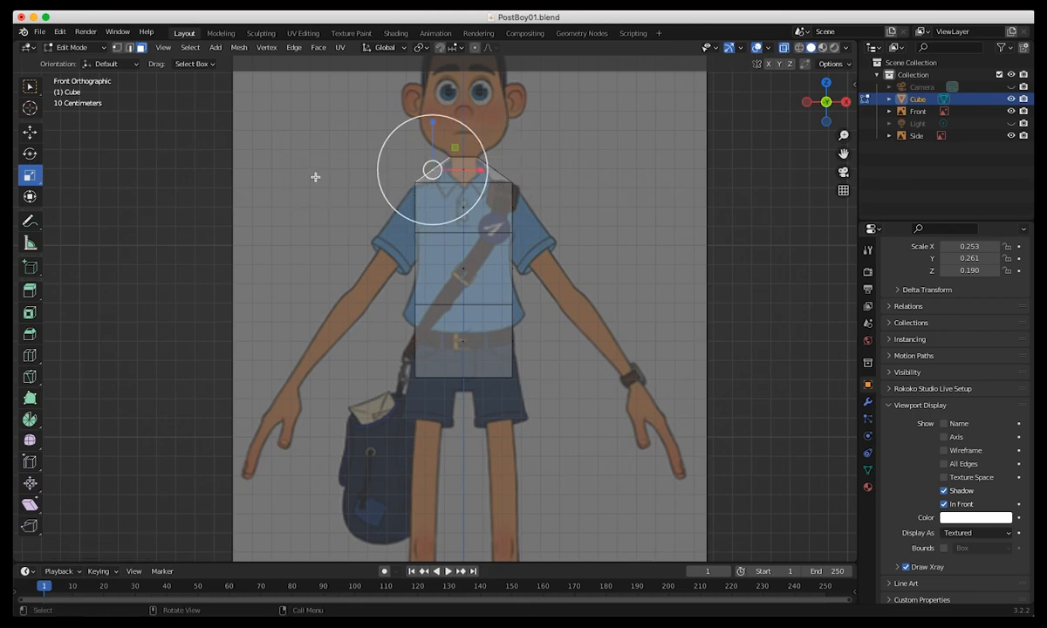
middle_click_drag(409, 369, 397, 389)
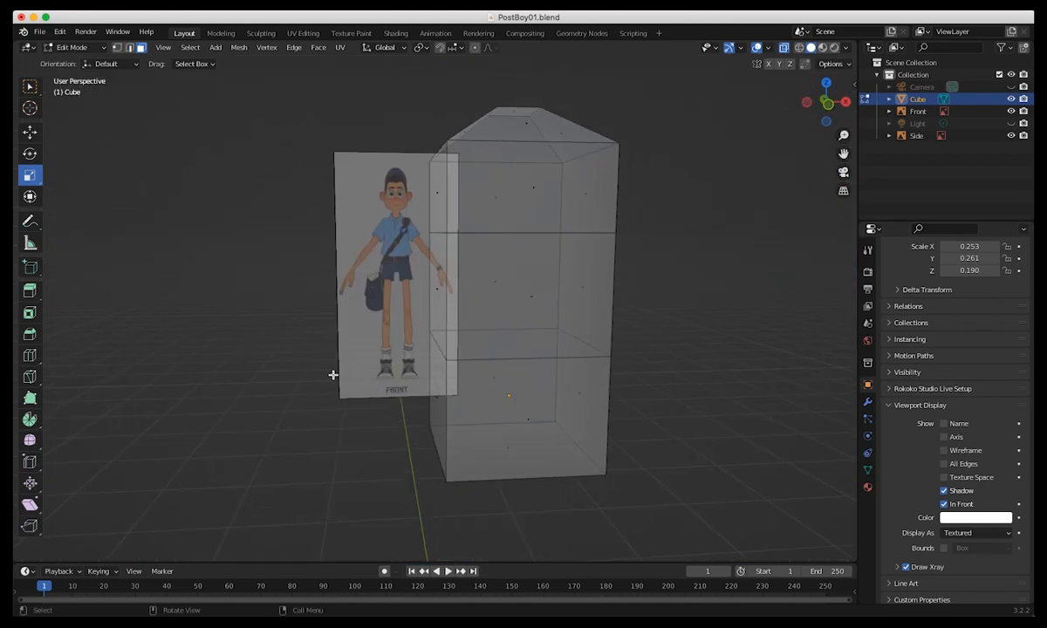
In the right side view, shift the torso's neck vertices and front shoulder vertices back along Y to fit the character's profile.
key("KP_3")
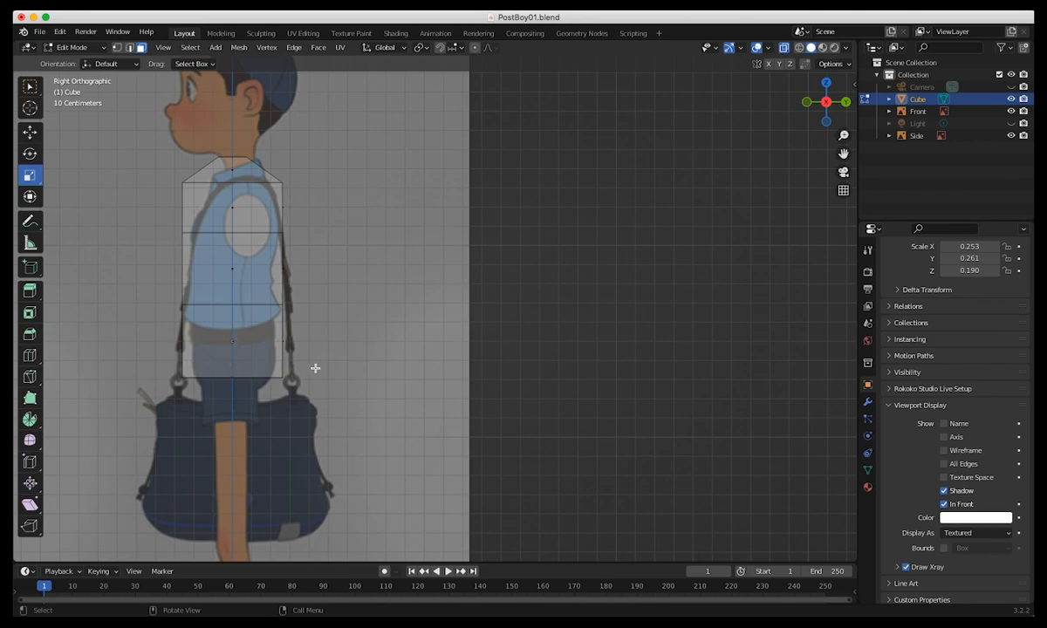
left_click(116, 48)
left_click_drag(200, 141, 241, 159)
key("g")
left_click_drag(150, 177, 209, 179)
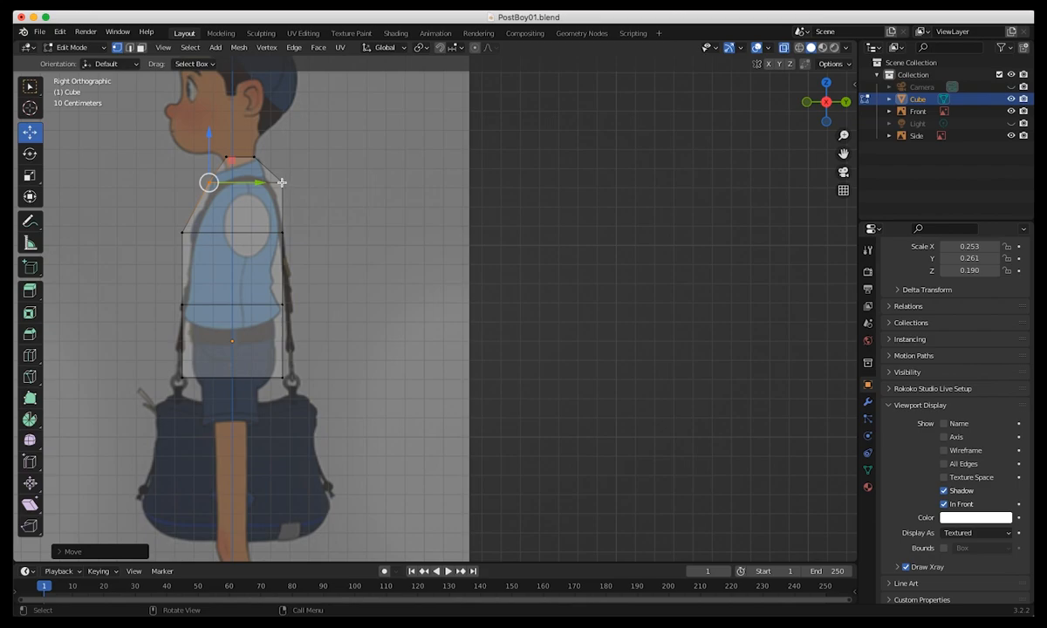
left_click(281, 183)
left_click_drag(329, 182, 314, 184)
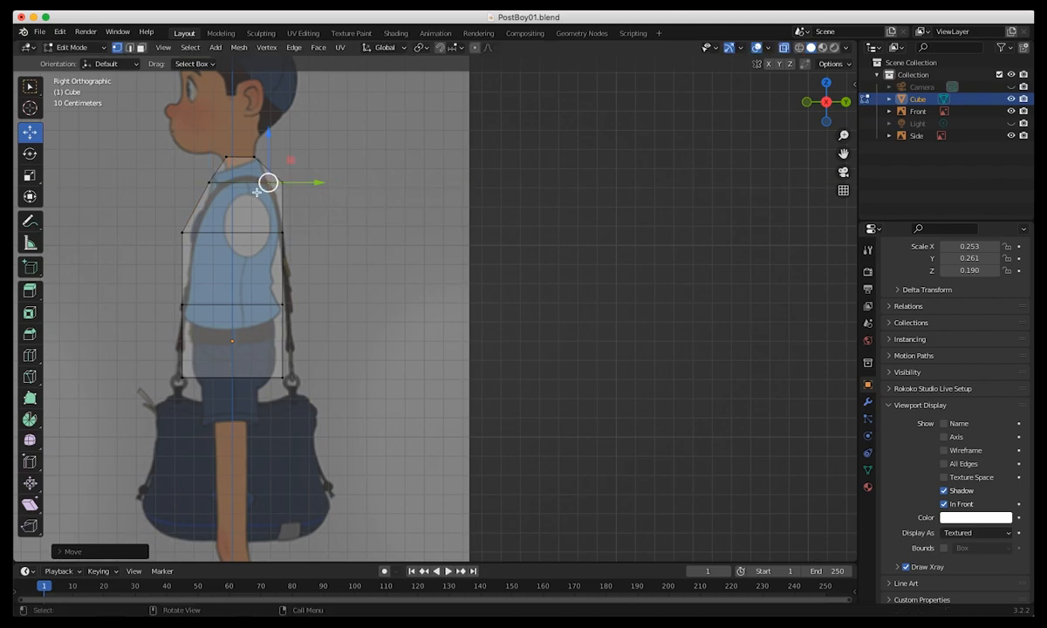
Move the front chest vertices and the rear shirt-hem vertices inward along Y to follow the shirt's side outline.
left_click_drag(158, 221, 189, 232)
left_click(267, 313)
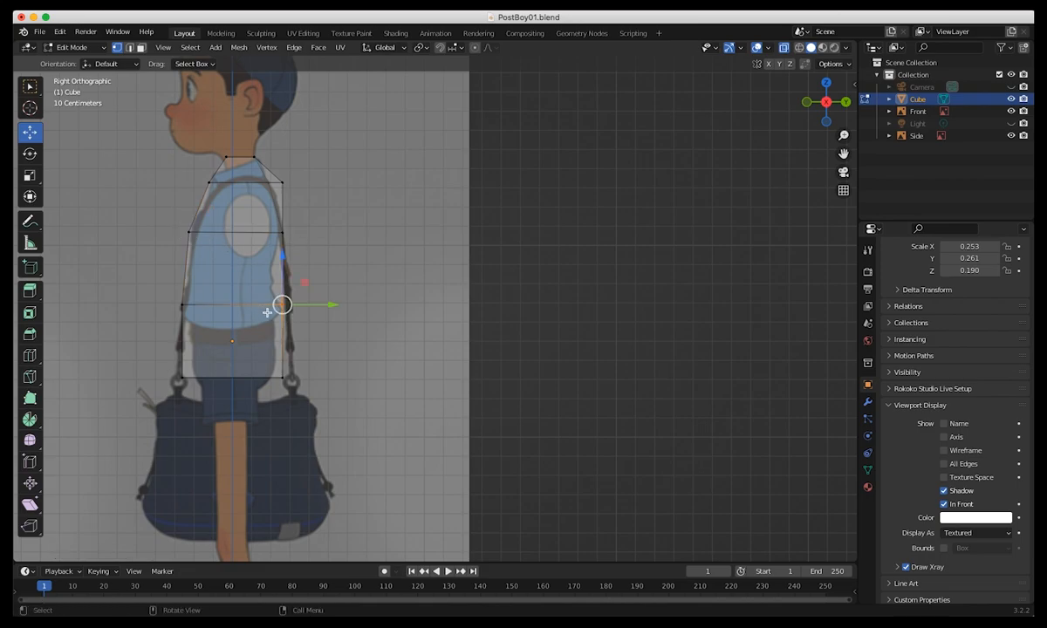
left_click_drag(285, 303, 280, 303)
left_click(181, 305)
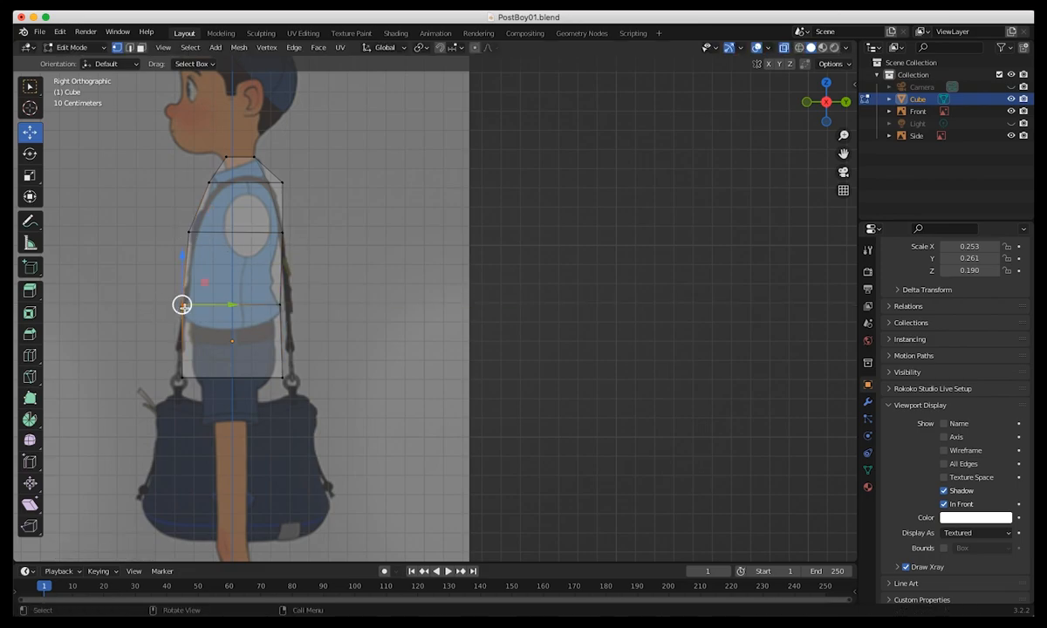
Move the torso's bottom front and rear vertices inward along Y to match the side profile of the shorts.
left_click_drag(161, 366, 233, 377)
left_click(291, 377)
left_click_drag(324, 375, 307, 378)
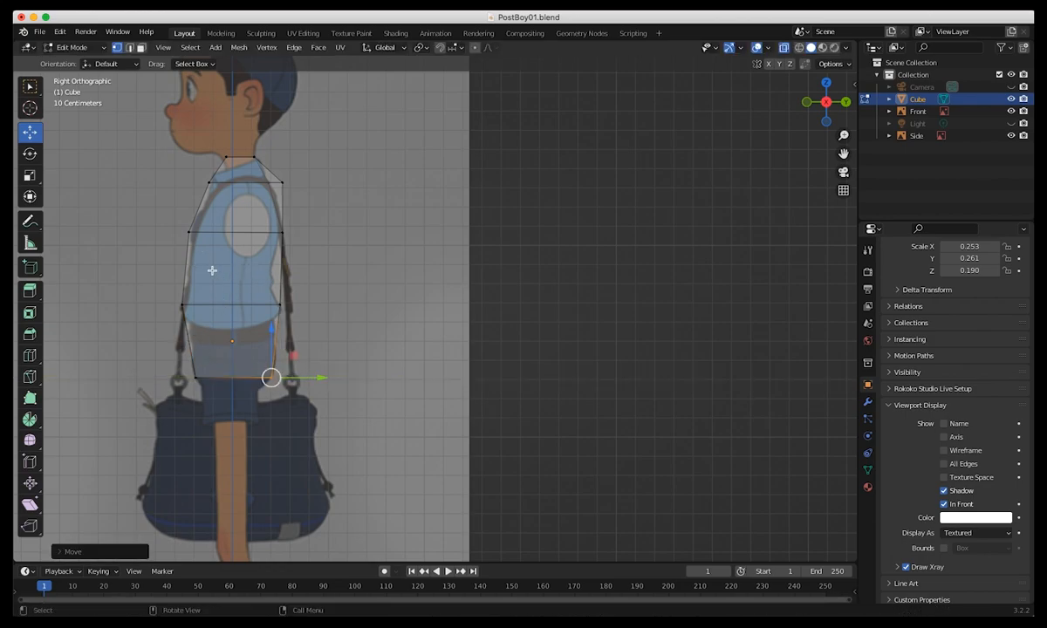
In the front view, add a horizontal loop cut around the torso's waist, midway between the chest loop and the shirt-hem loop.
middle_click_drag(157, 292, 294, 314)
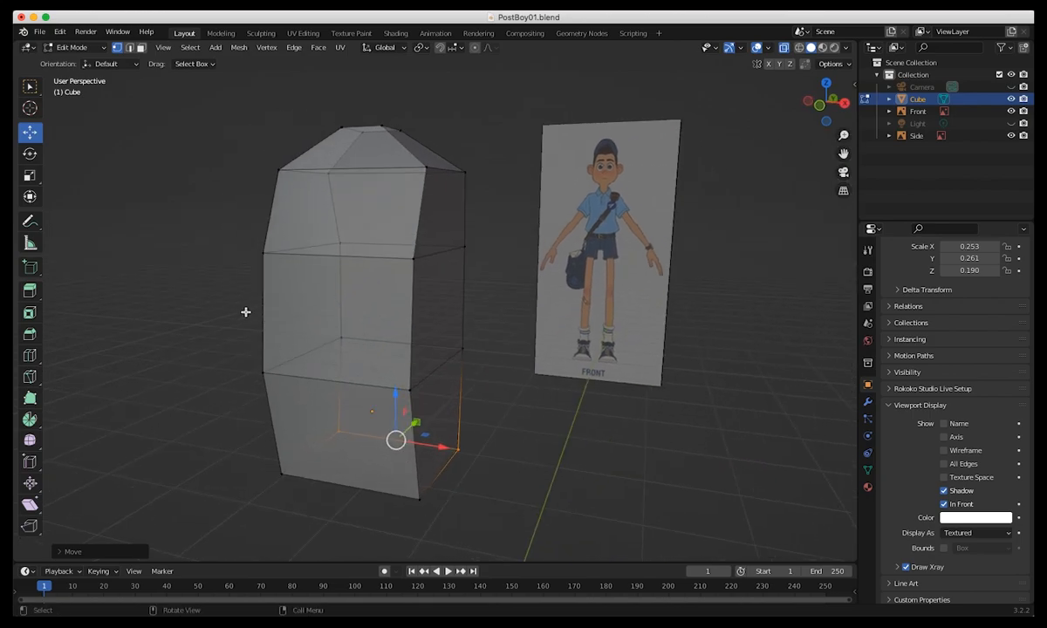
key("KP_1")
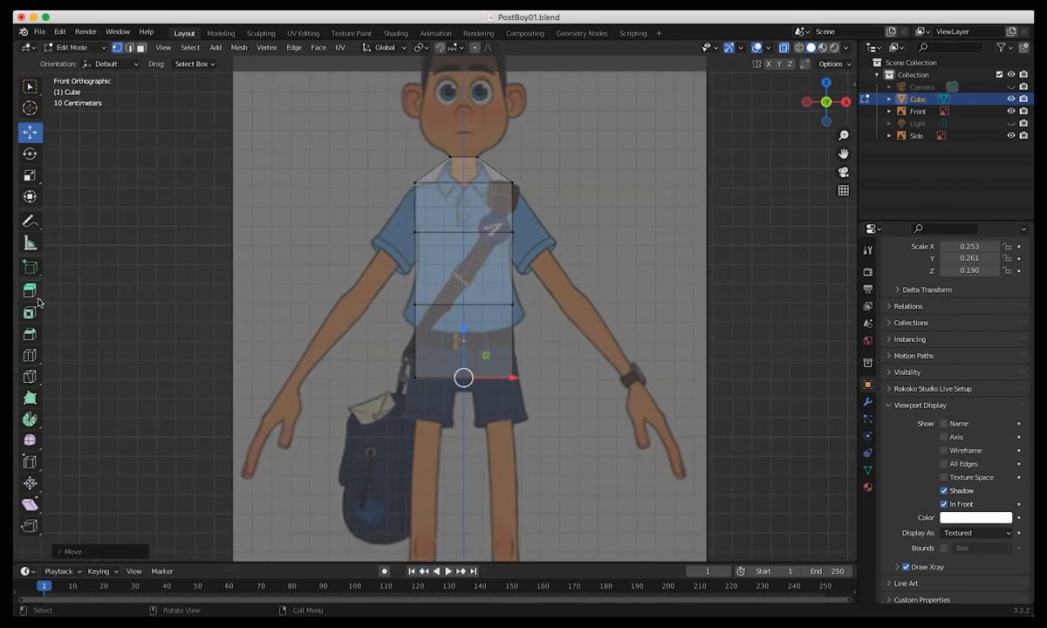
left_click(31, 356)
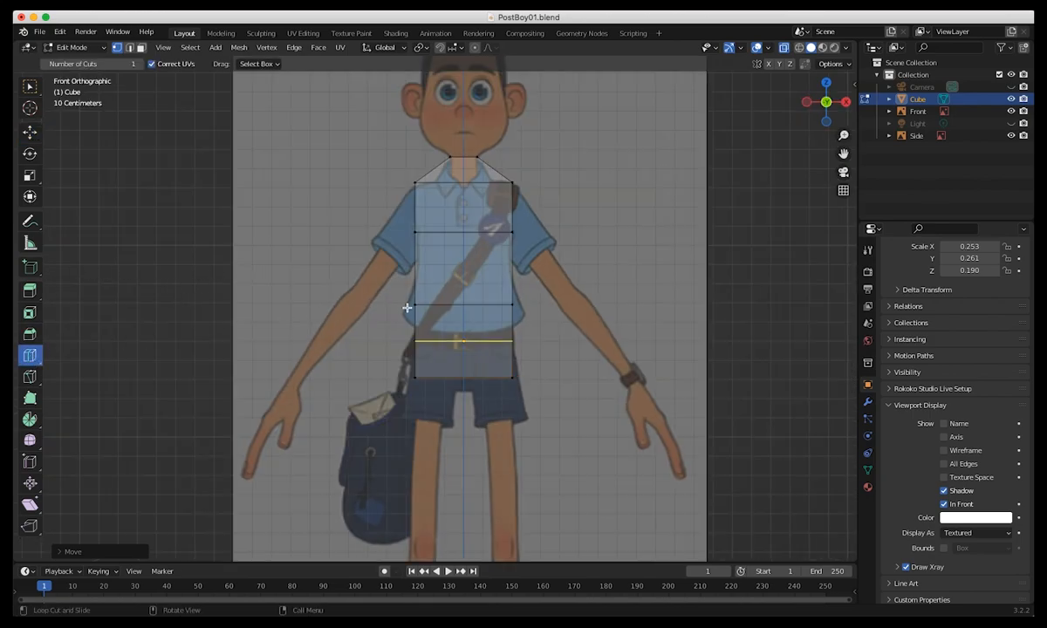
left_click(419, 280)
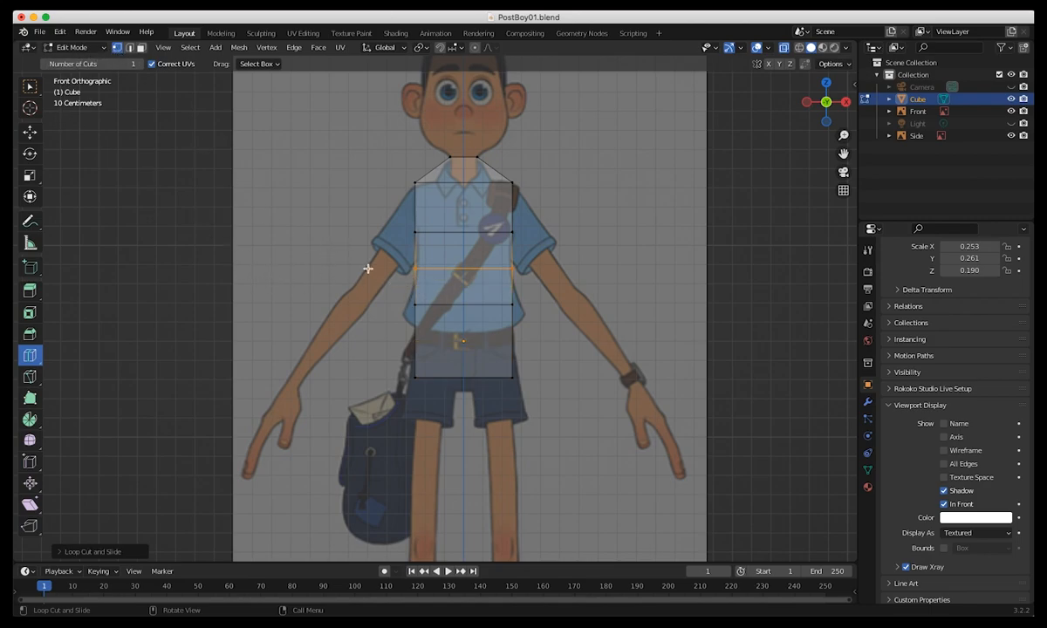
Scale the waist loop slightly inward along X to follow the shirt's narrower waist.
left_click(29, 88)
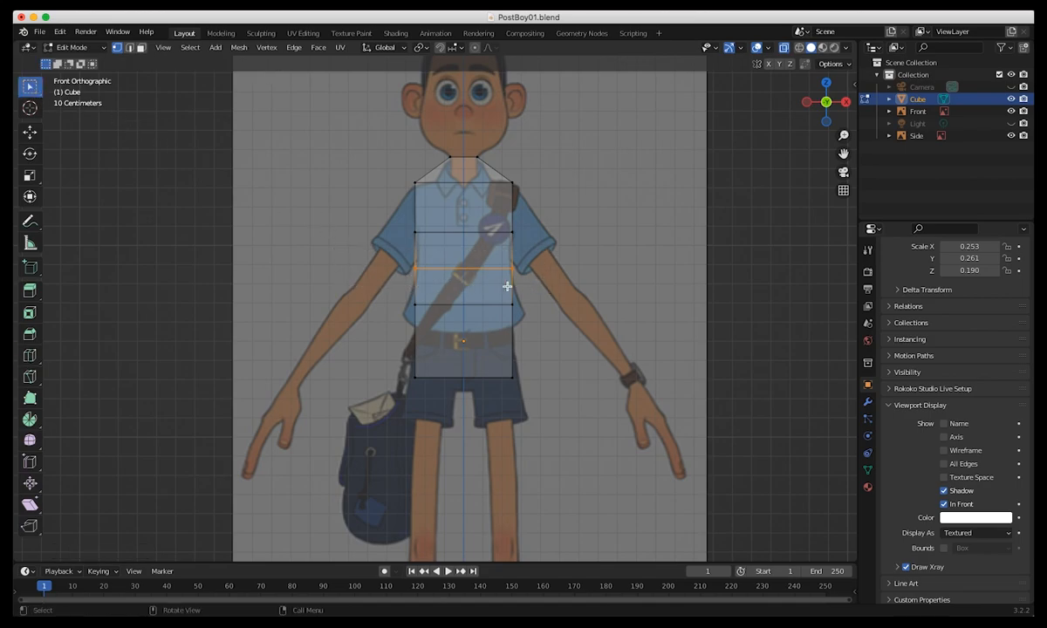
key("shift+space")
key("s")
left_click_drag(513, 268, 501, 268)
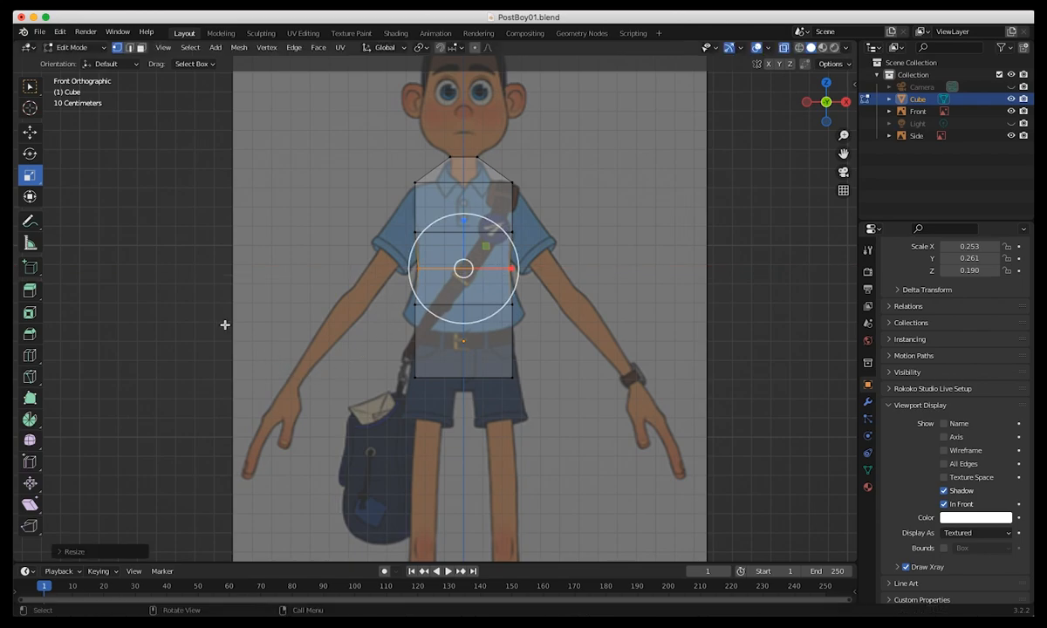
mouse_move(408, 402)
middle_mouse_down()
mouse_move(441, 427)
mouse_move(397, 416)
middle_mouse_up()
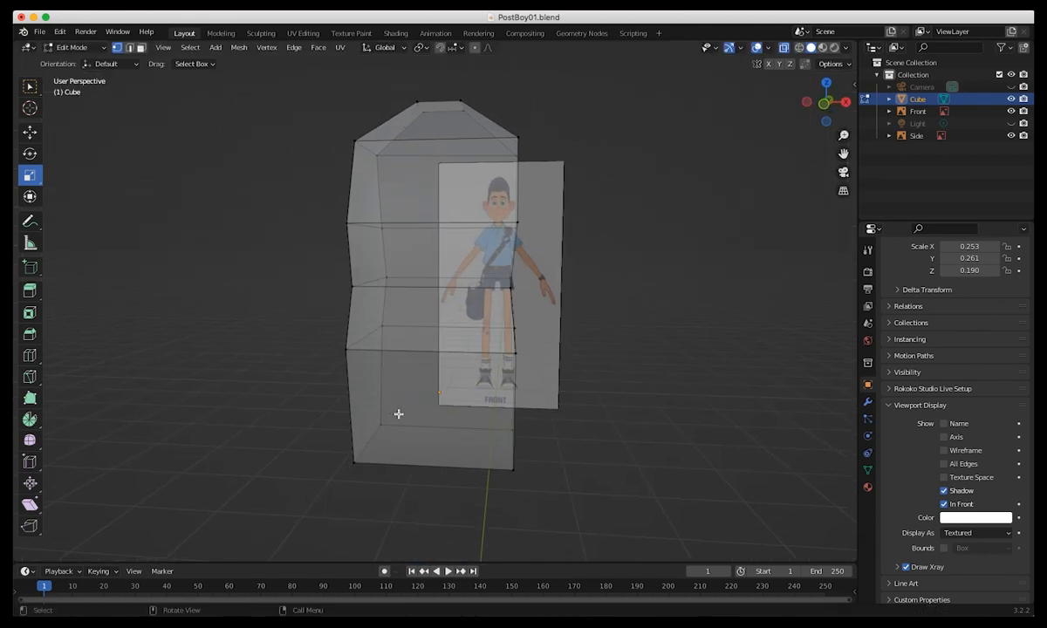
In the front view, add a vertical loop cut down the torso's centre line.
key("KP_1")
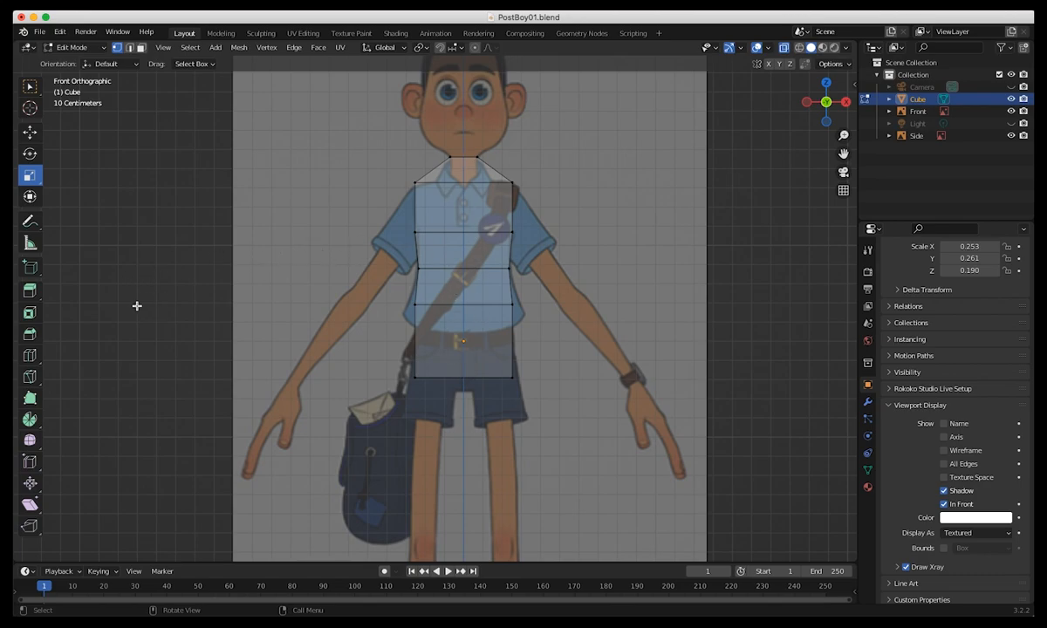
left_click(31, 354)
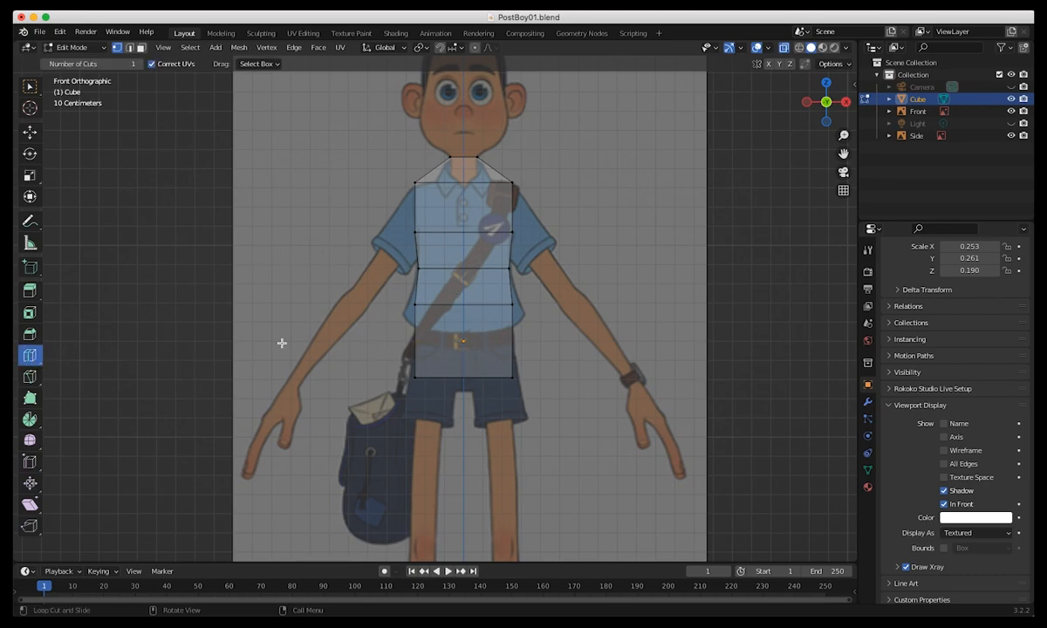
left_click(464, 210)
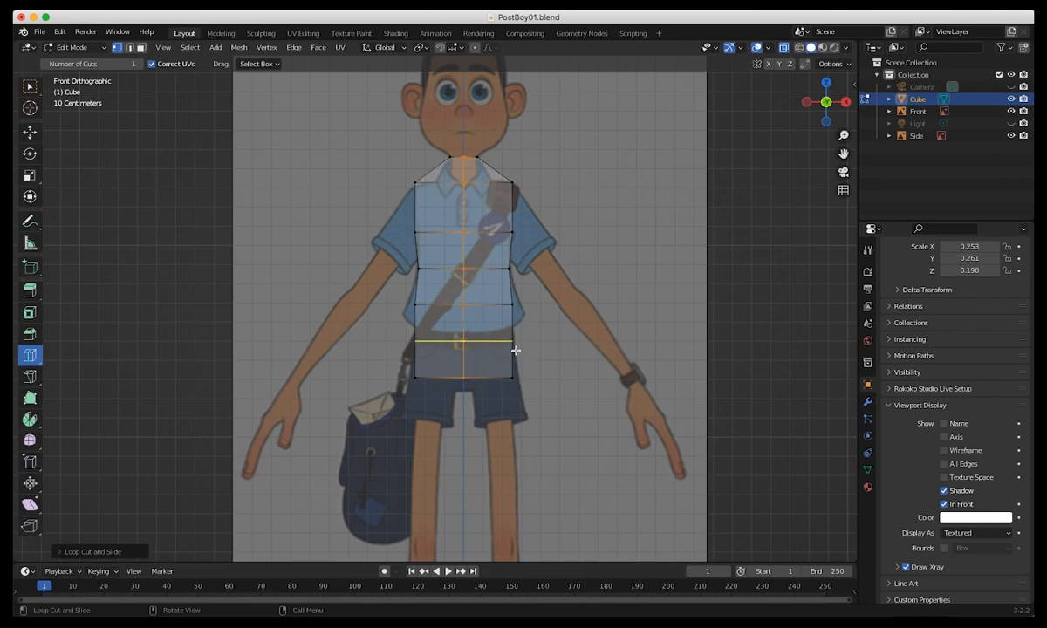
Select all torso faces on the negative X side of the centre line in face mode and delete them.
left_click(141, 47)
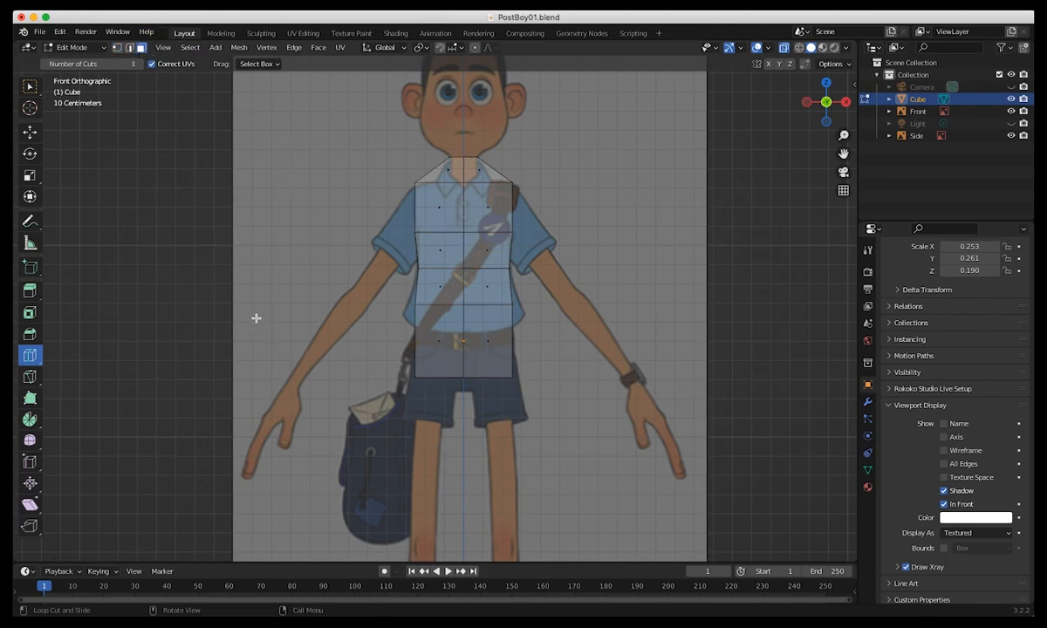
left_click(29, 86)
left_click_drag(345, 127, 462, 440)
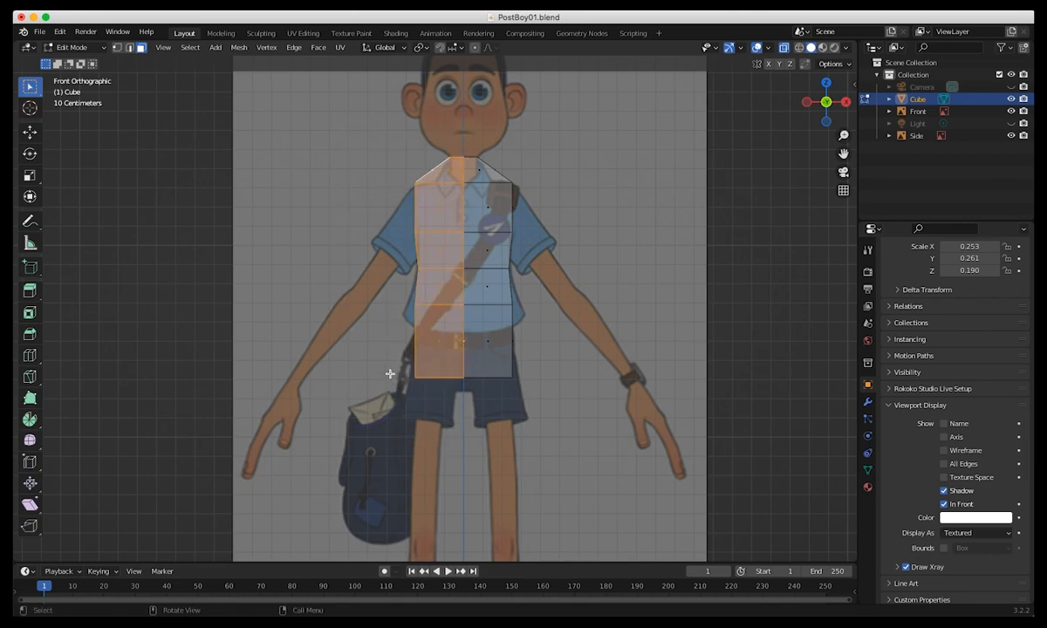
key("x")
left_click(329, 395)
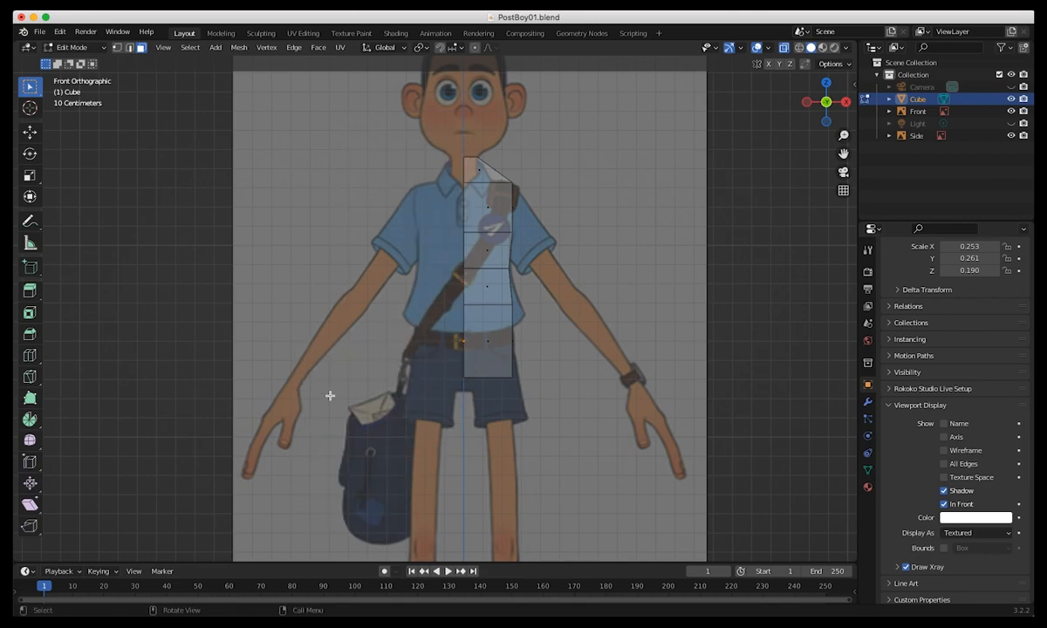
Switch the torso from Edit Mode to Object Mode.
left_click(74, 48)
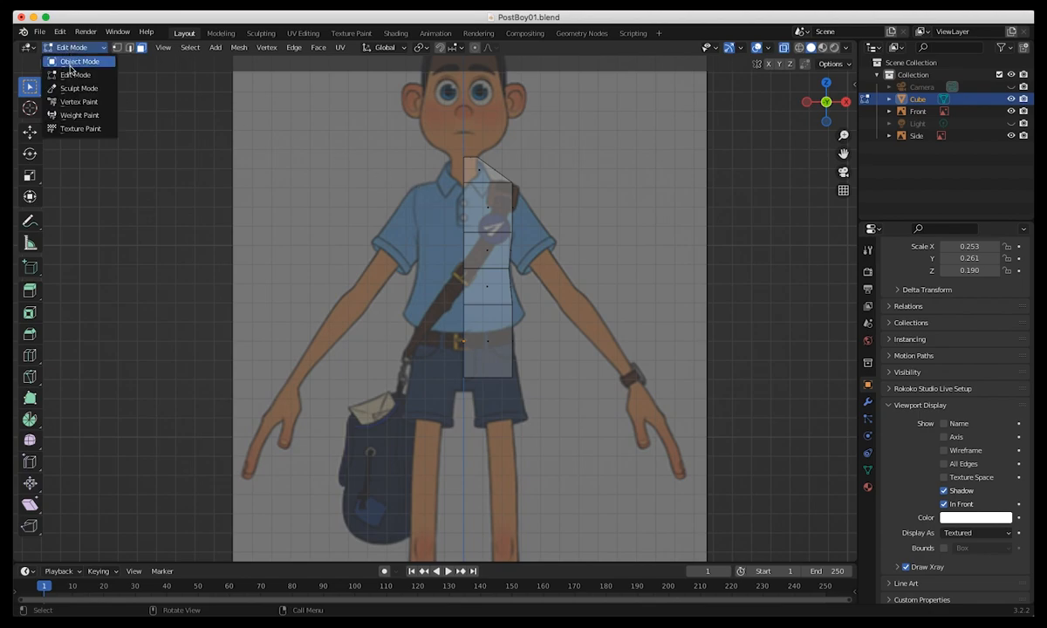
left_click(79, 63)
left_click(248, 238)
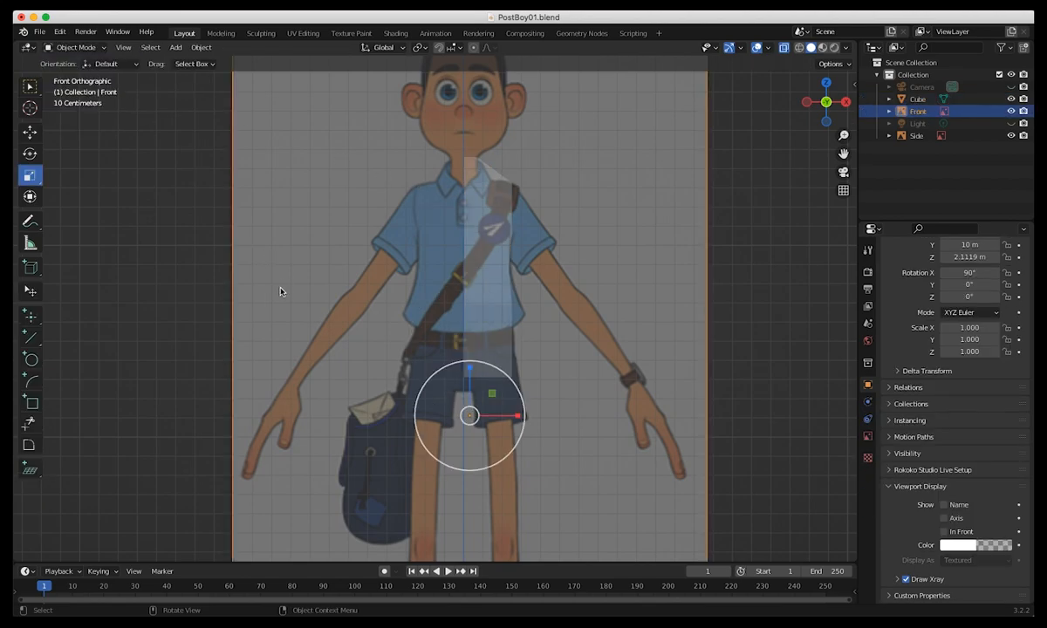
scroll(419, 366, "down", 2)
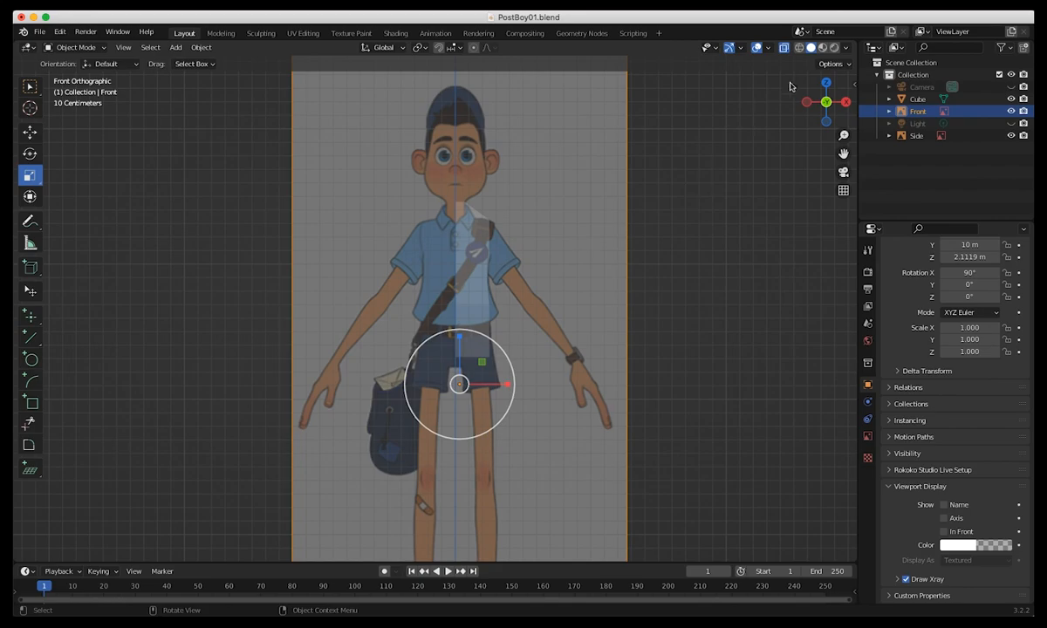
Toggle the X-Ray display off and on again, select the half torso and return to the front view.
left_click(784, 49)
middle_click_drag(405, 349, 375, 320)
left_click(784, 48)
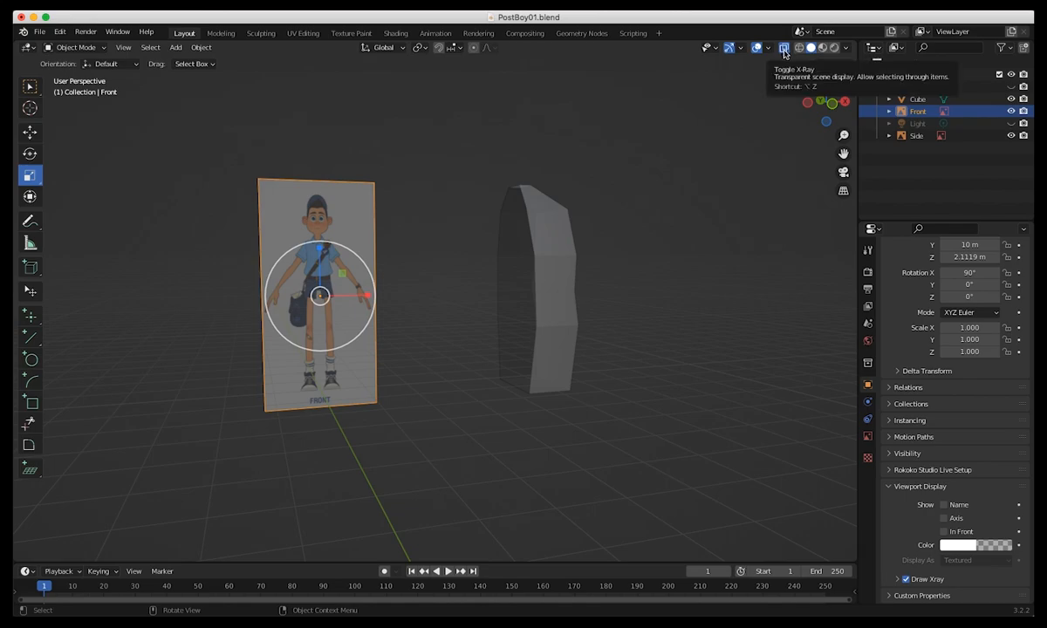
left_click(787, 73)
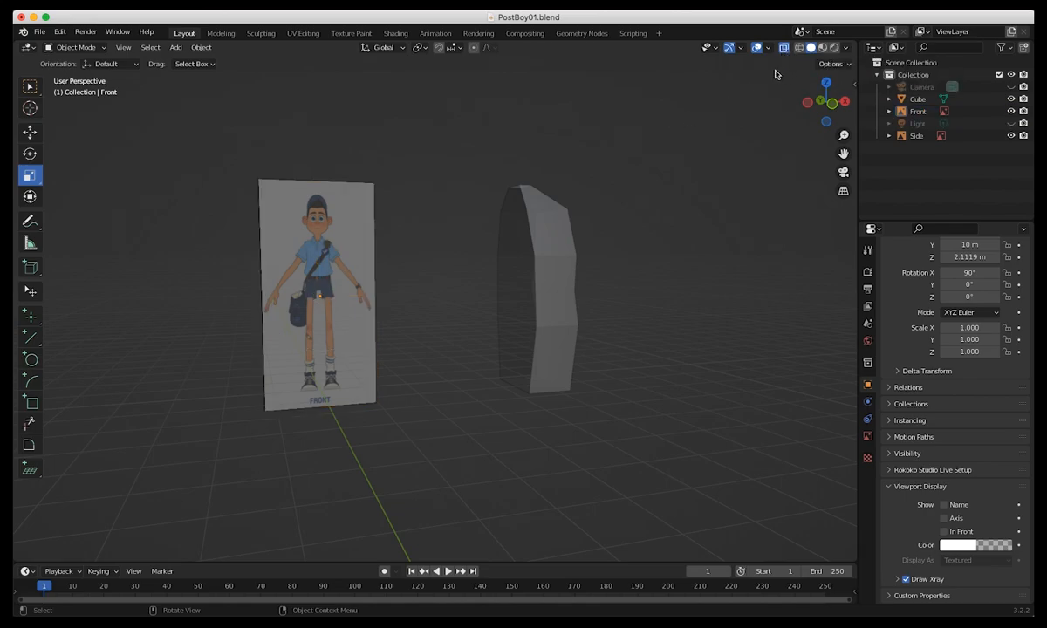
left_click(545, 211)
key("KP_1")
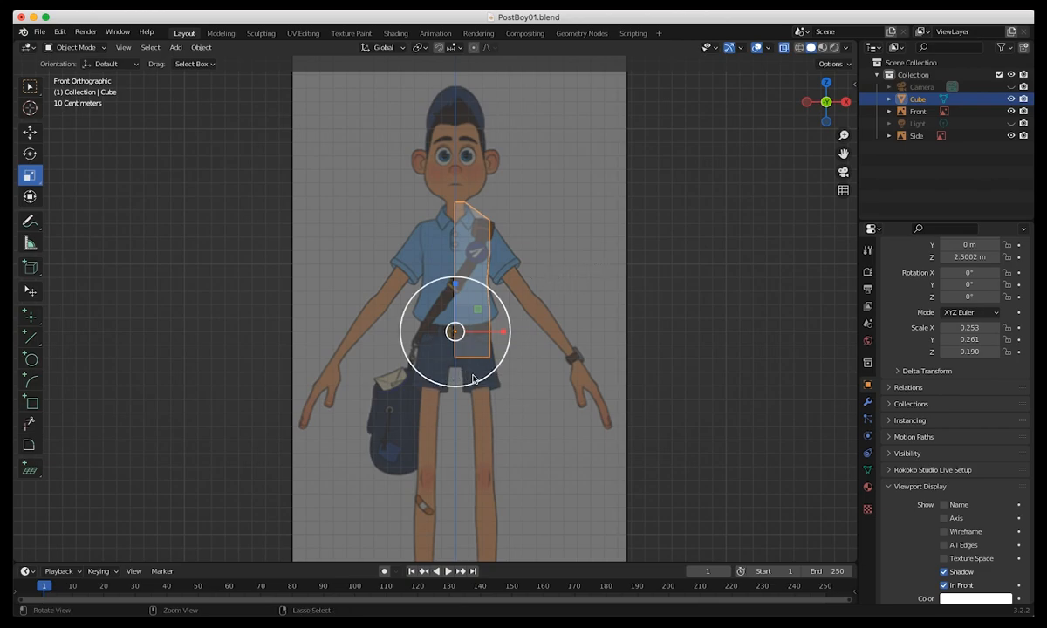
Place the 3D cursor away from the character and snap it back to the world origin.
scroll(541, 450, "down", 2)
scroll(541, 450, "down", 1)
middle_click_drag(527, 394, 555, 326, "shift")
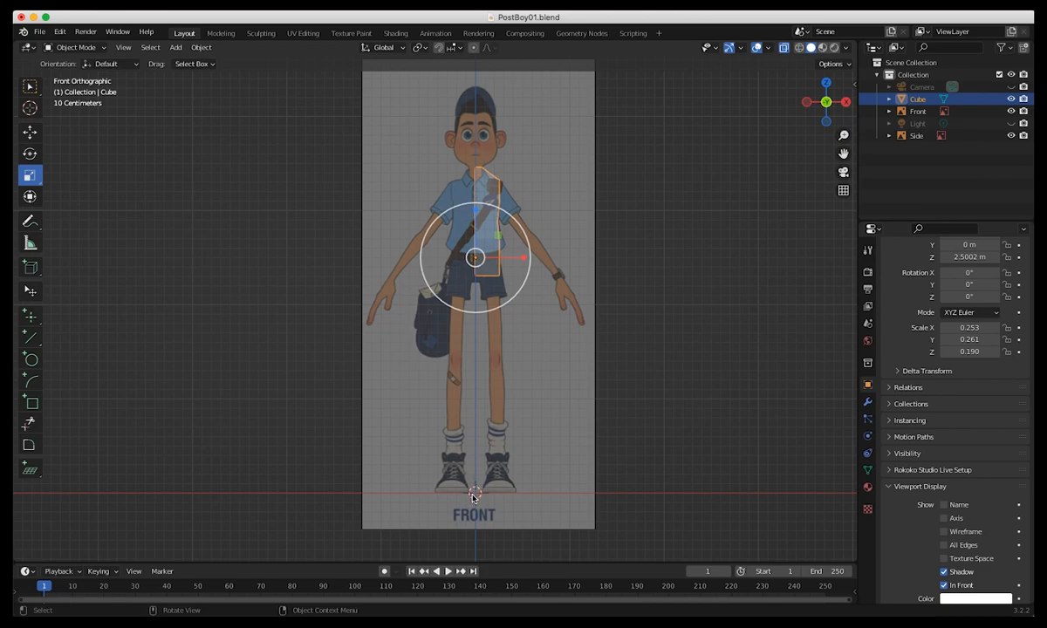
left_click(583, 440)
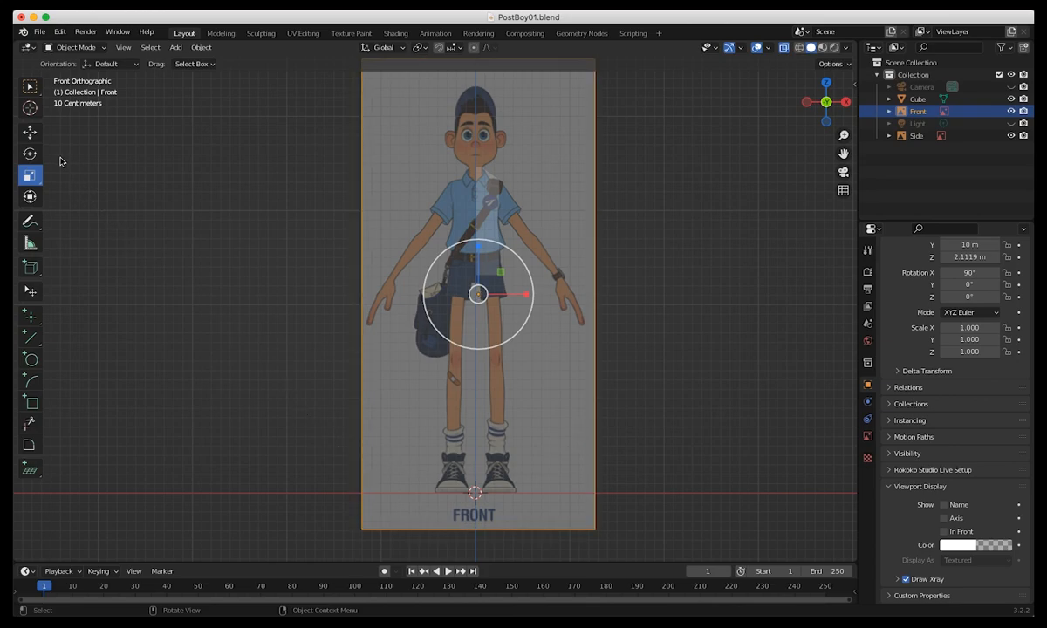
left_click(30, 107)
left_click(232, 277)
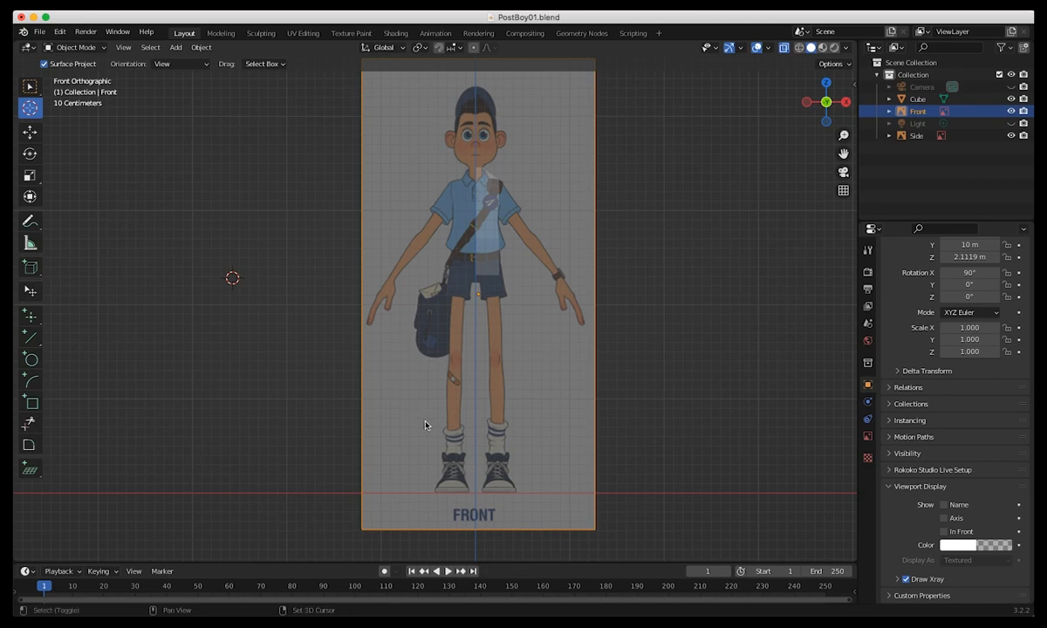
key("shift+s")
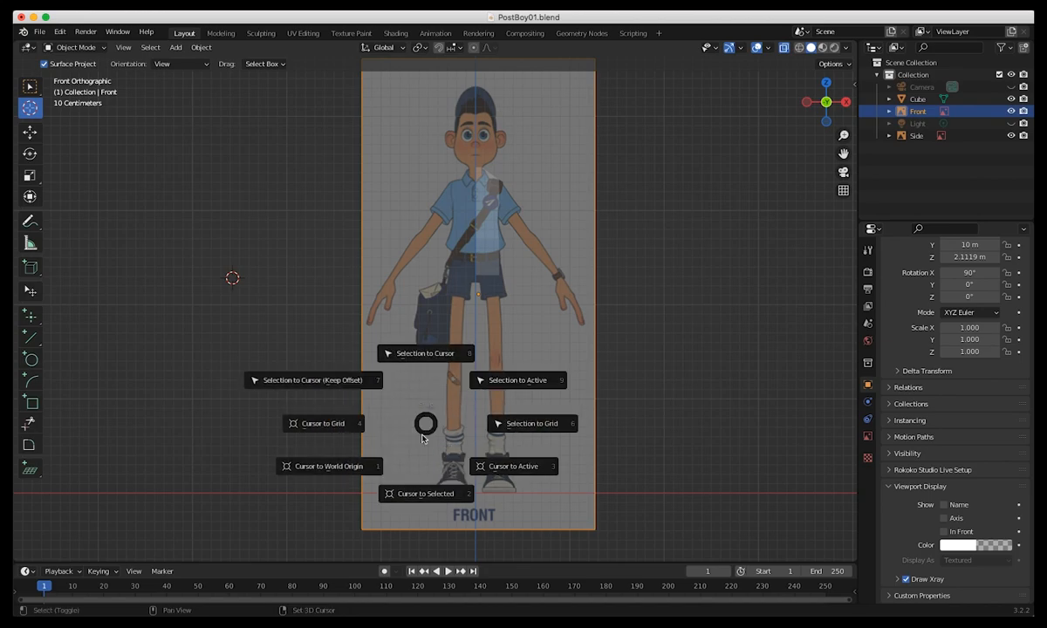
left_click(328, 468)
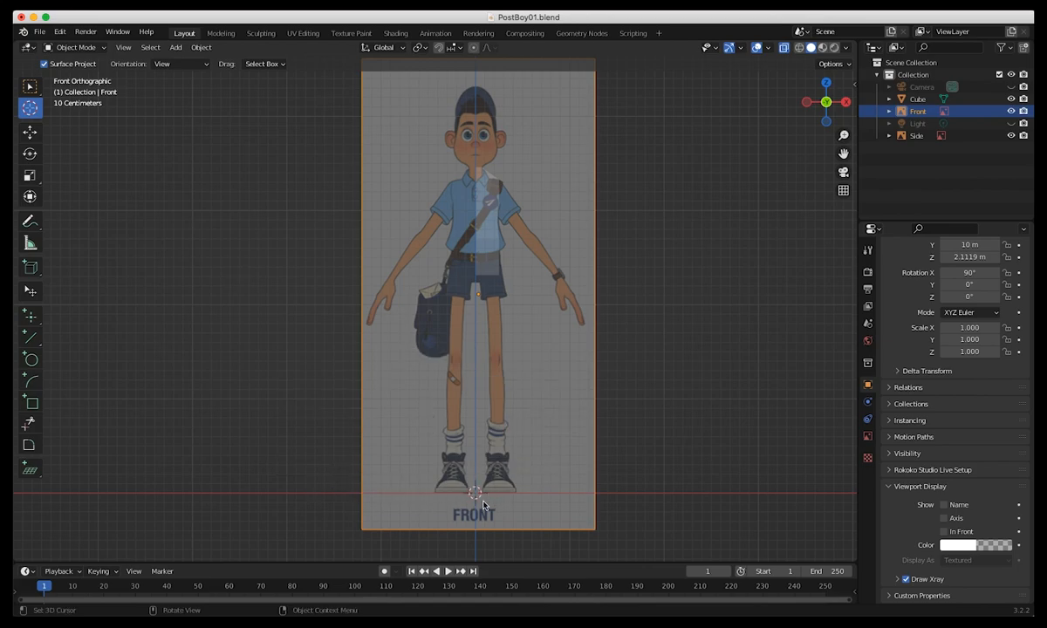
right_click(485, 245, "shift")
key("shift+s")
left_click(417, 389)
key("shift+s")
left_click(292, 394)
left_click(31, 88)
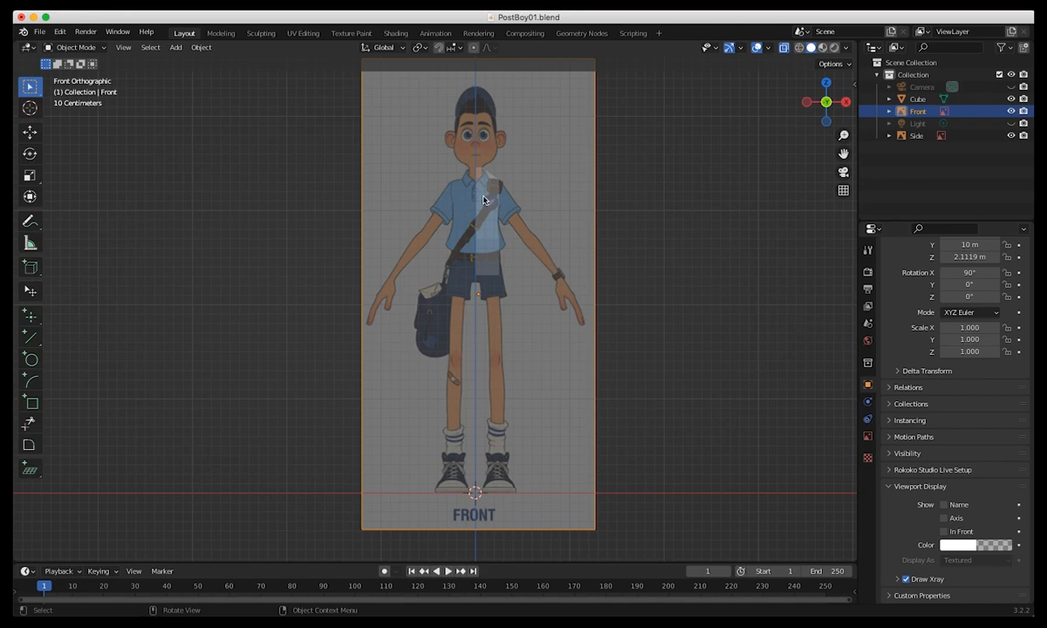
Add a Mirror modifier on the X axis to the half torso and enable Clipping.
left_click(486, 203)
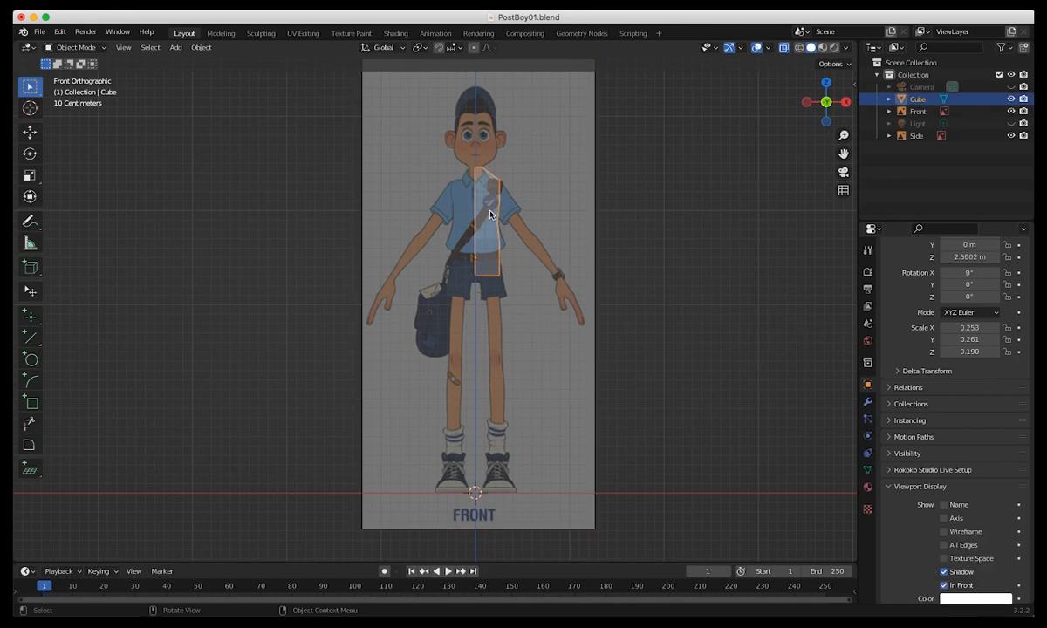
left_click(867, 401)
left_click(925, 271)
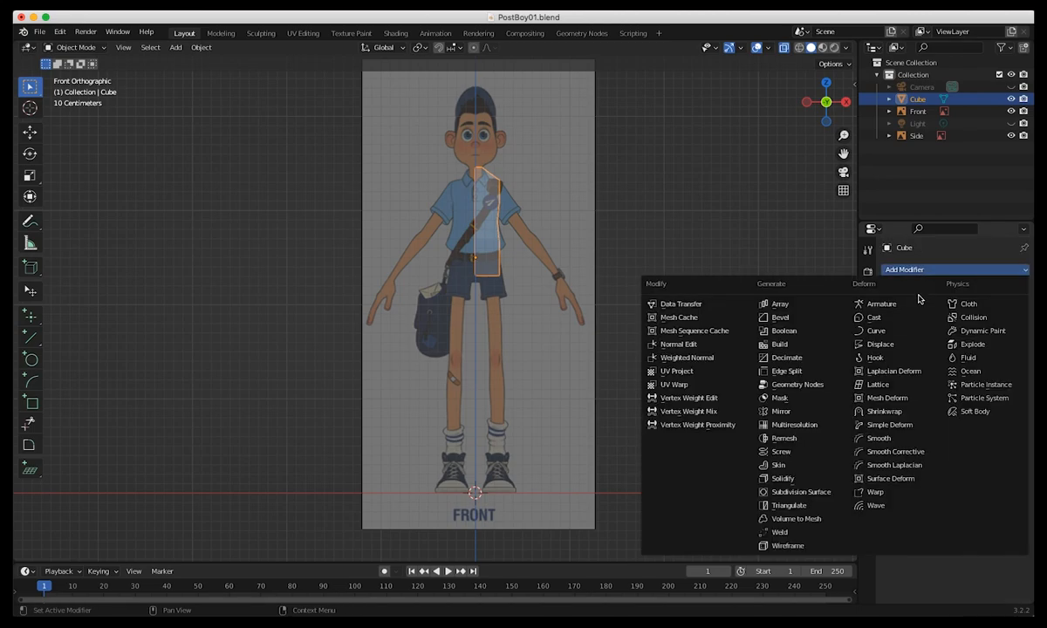
left_click(768, 412)
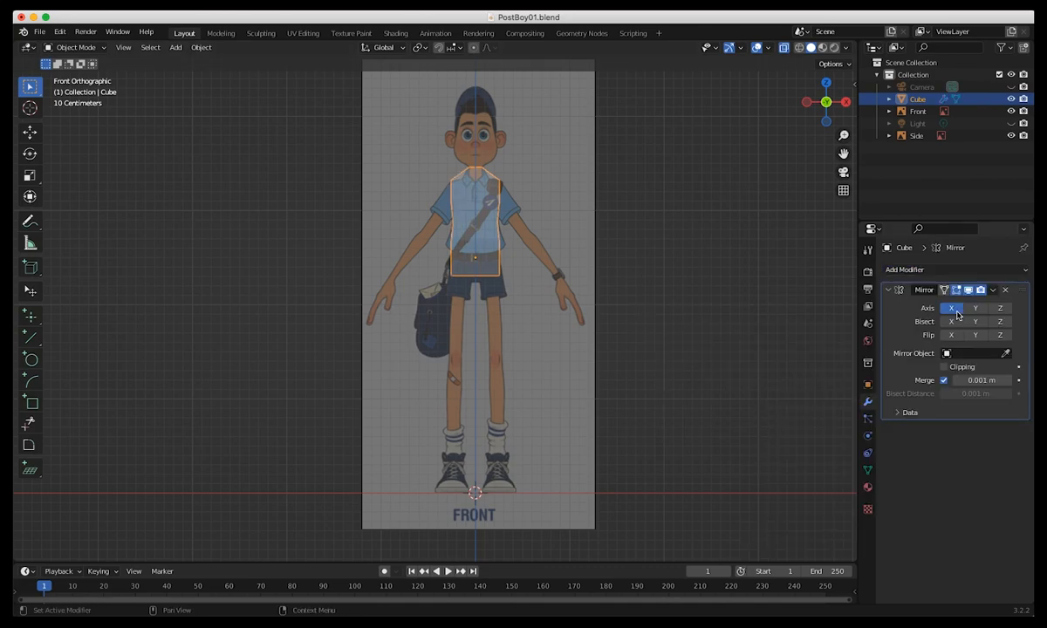
middle_click_drag(400, 308, 404, 415, "ctrl")
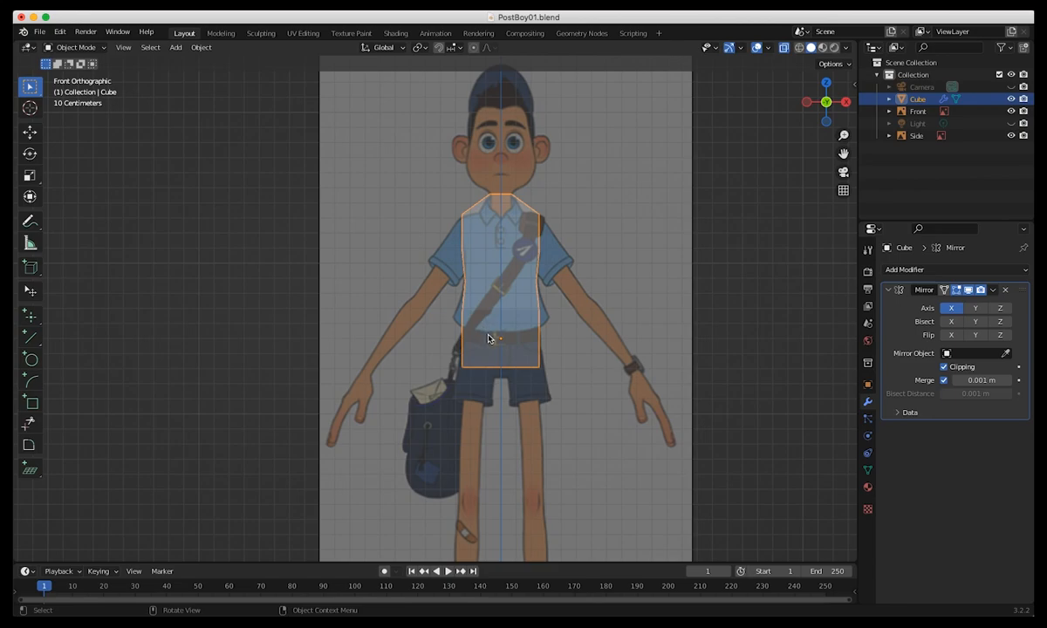
In Edit Mode, lower the torso's top face along Z to the collar and extrude it up to the chin to form the neck.
left_click(76, 47)
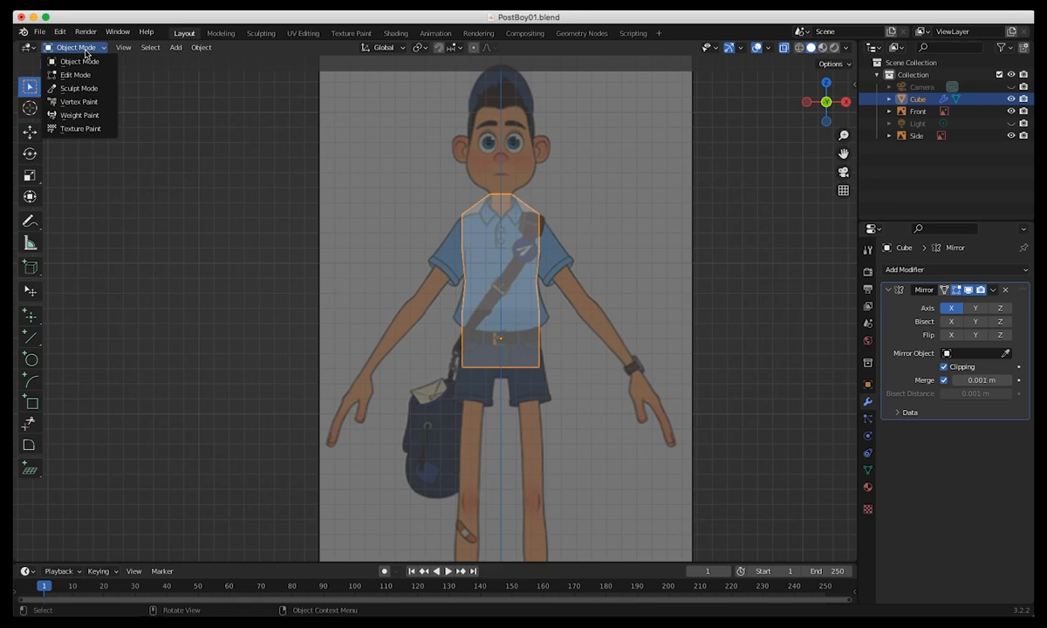
left_click(81, 72)
middle_click_drag(432, 208, 302, 237, "ctrl")
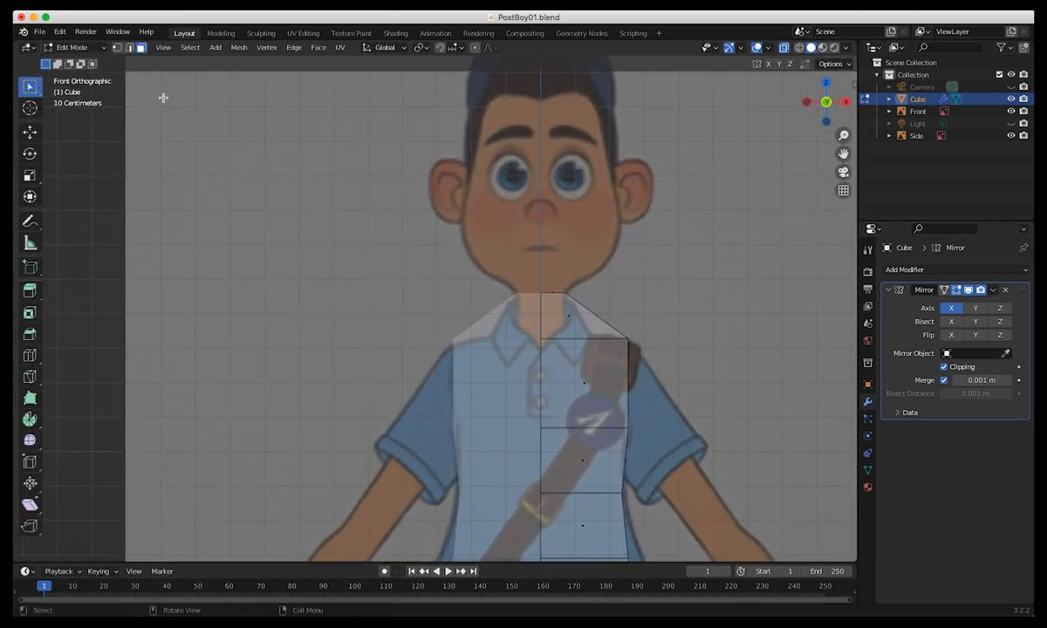
left_click_drag(542, 274, 557, 307)
key("shift+space")
key("g")
key("g")
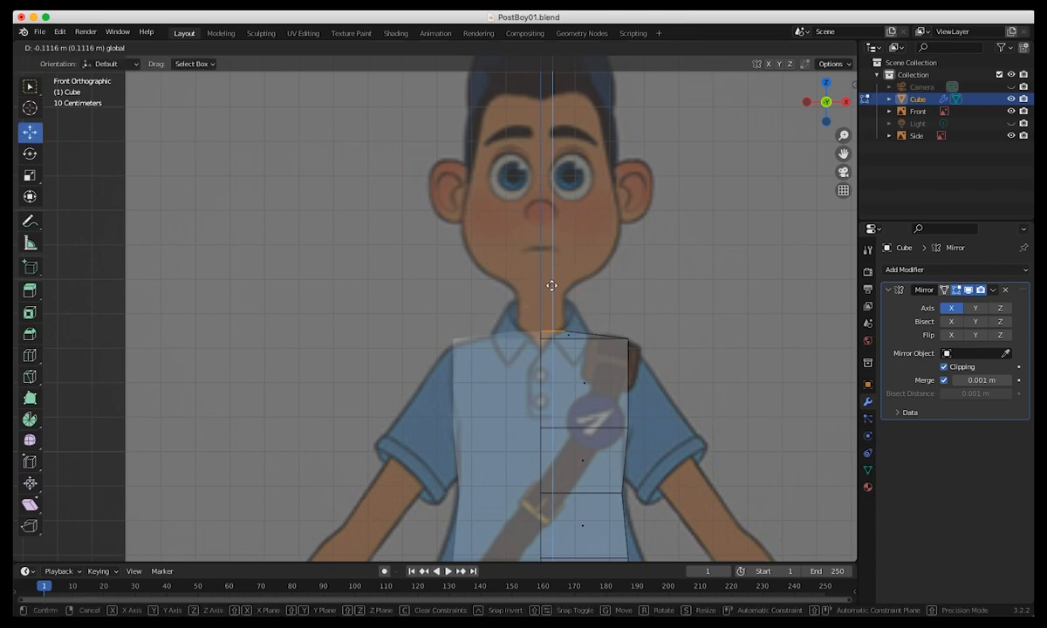
left_click(550, 283)
left_click_drag(553, 304, 553, 272)
left_click(551, 265)
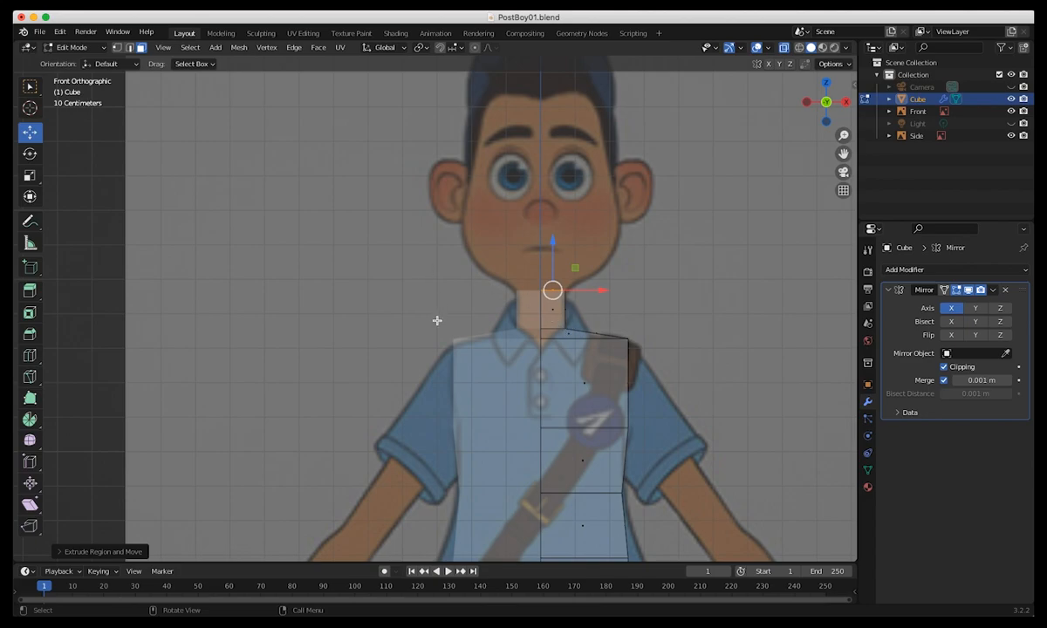
Scale the neck's top face down slightly in the side view to match the side reference.
key("KP_3")
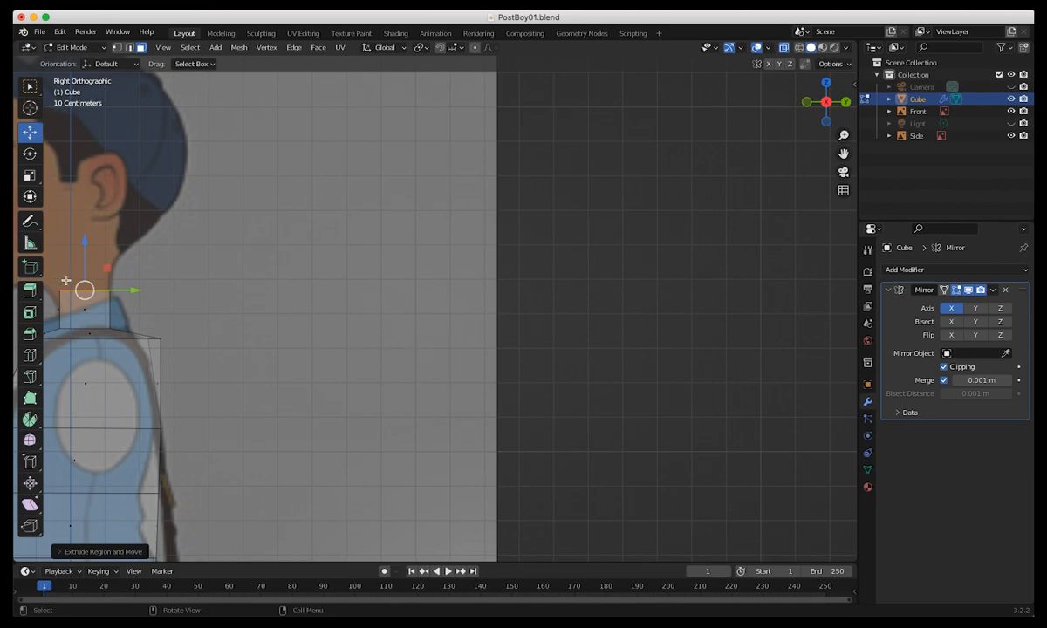
key("r")
middle_click_drag(368, 292, 677, 306, "shift")
key("s")
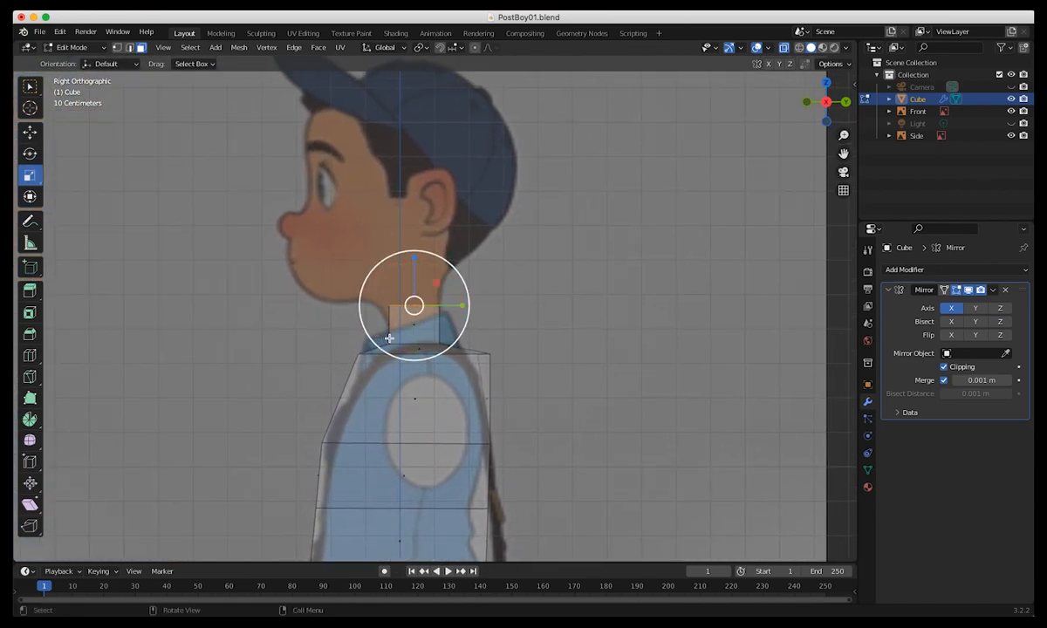
mouse_move(459, 312)
left_mouse_down()
mouse_move(472, 306)
mouse_move(439, 315)
mouse_move(453, 307)
left_mouse_up()
key("shift+space")
key("g")
Select the bottom face of the half torso and inset it by about 0.07 m.
mouse_move(225, 454)
middle_mouse_down()
mouse_move(392, 456)
mouse_move(358, 459)
mouse_move(353, 98)
middle_mouse_up()
key("KP_1")
middle_click_drag(392, 303, 383, 237, "shift")
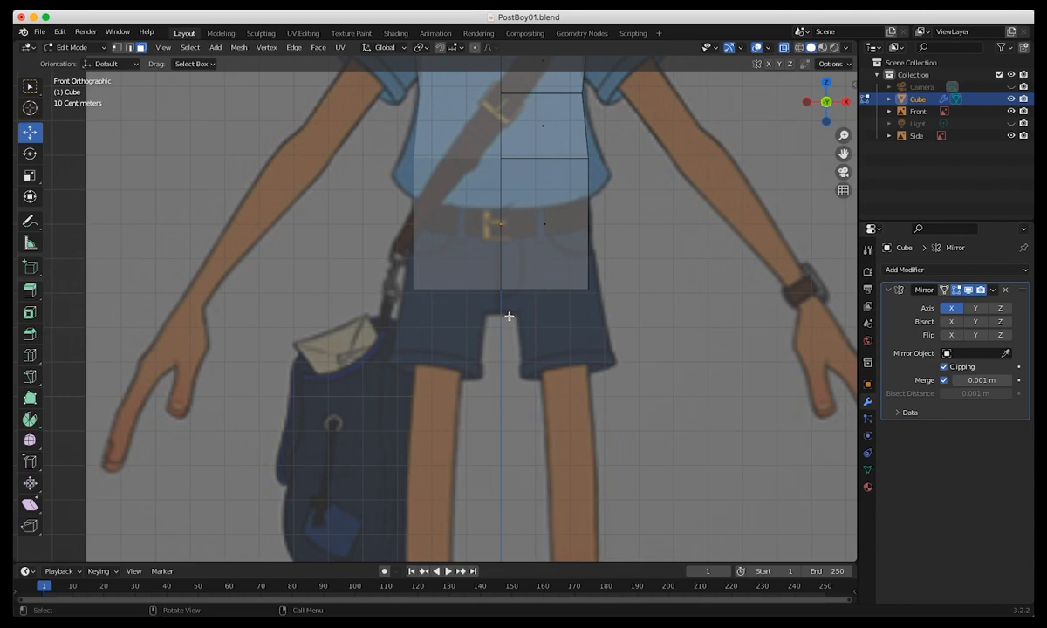
middle_click_drag(468, 350, 534, 387)
key("KP_1")
middle_click_drag(564, 348, 550, 281)
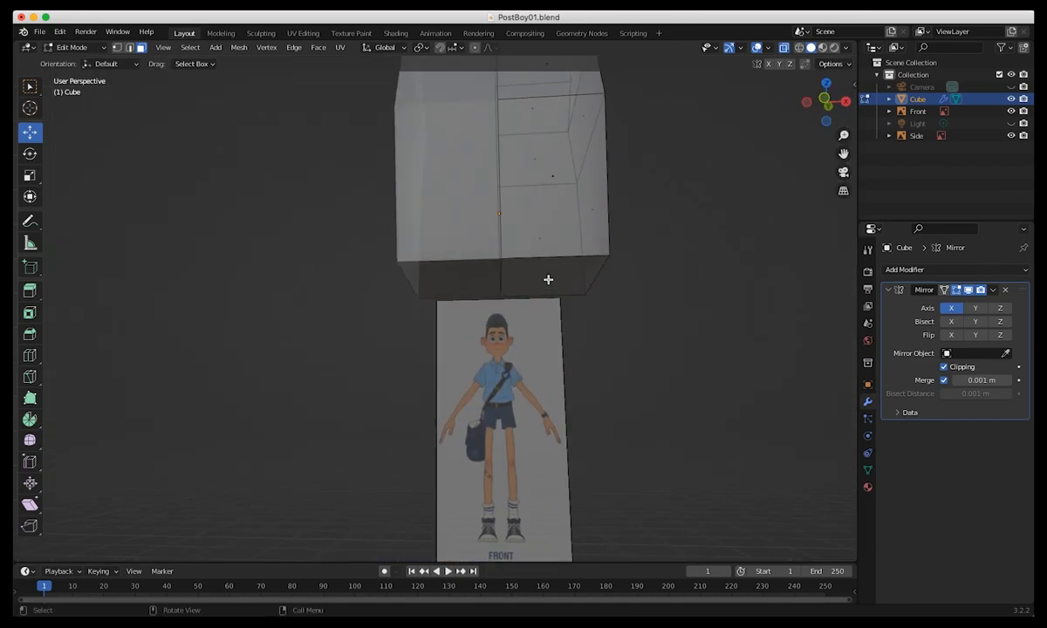
left_click(548, 278)
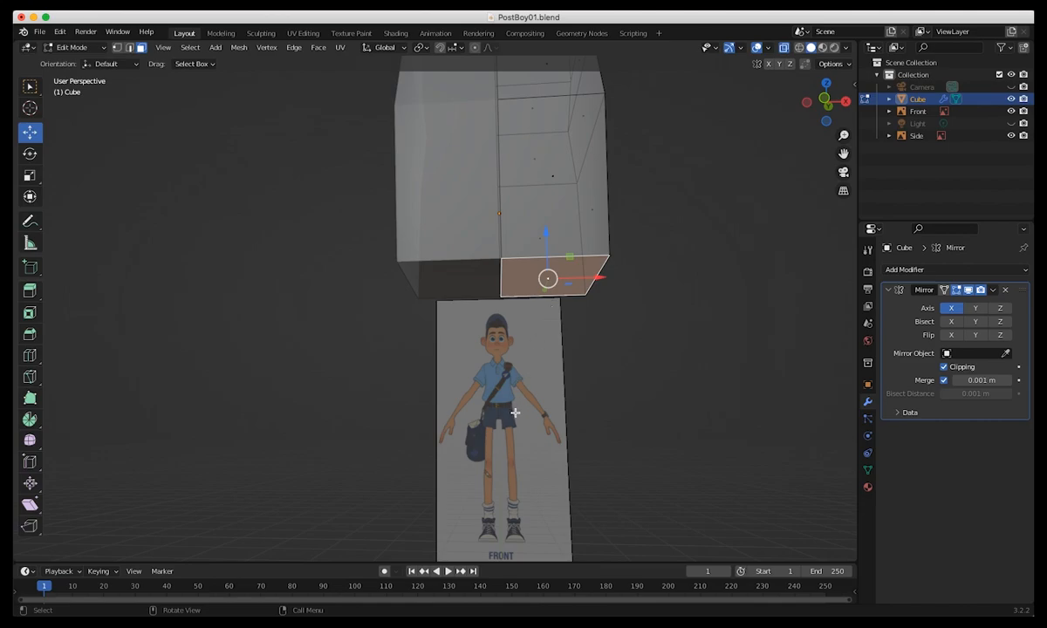
key("KP_1")
middle_click_drag(524, 405, 514, 364)
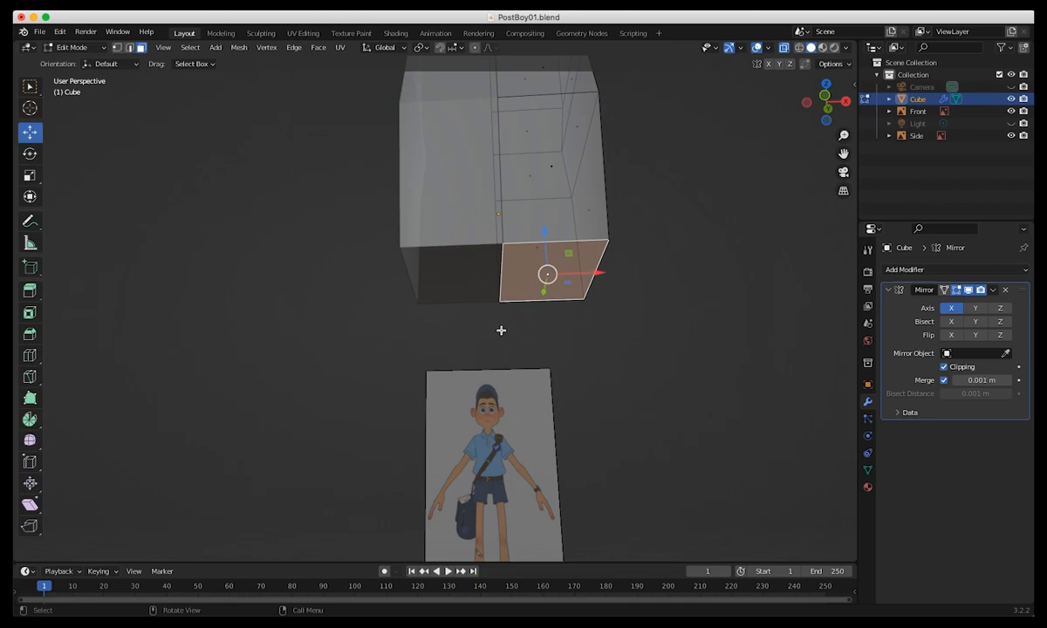
key("i")
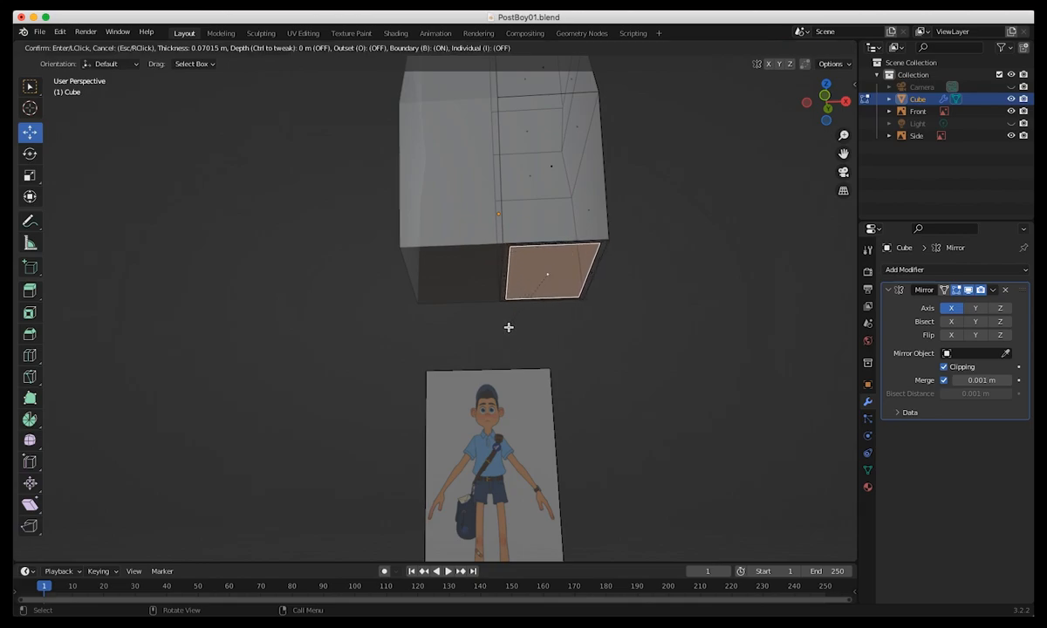
left_click(508, 327)
Extrude the inset face down to the crotch in the front view and shift it outward along X over the shorts leg.
middle_click_drag(498, 338, 570, 294)
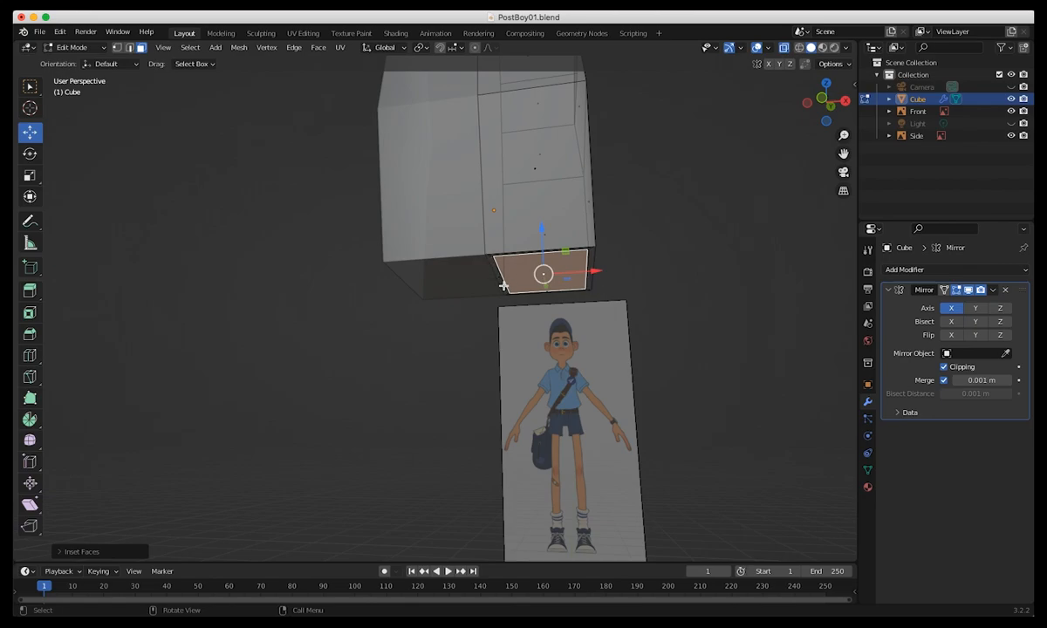
middle_click_drag(512, 297, 525, 325)
key("KP_1")
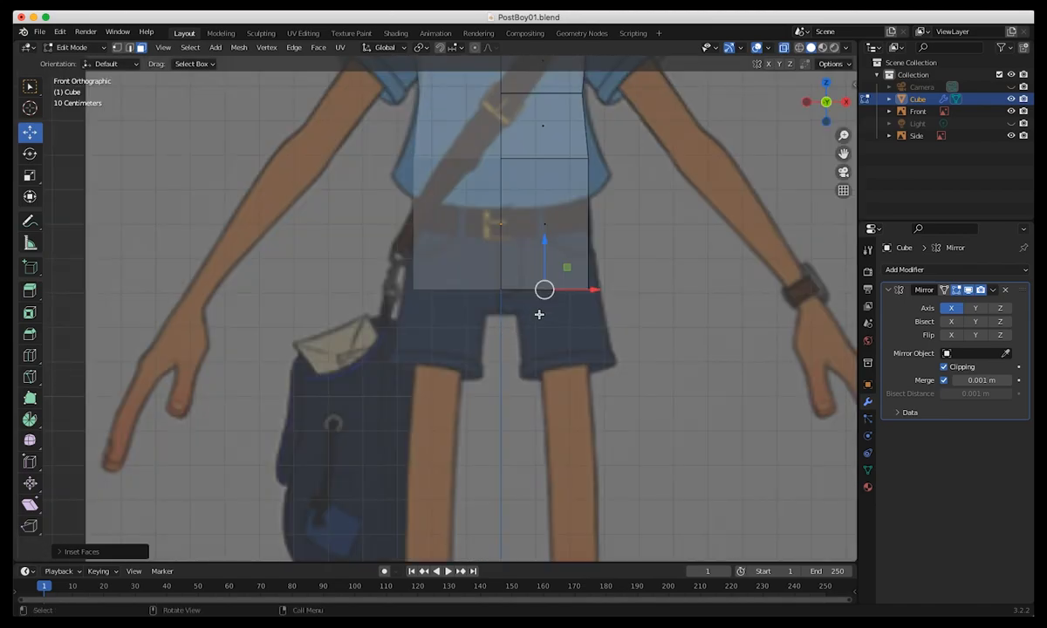
key("e")
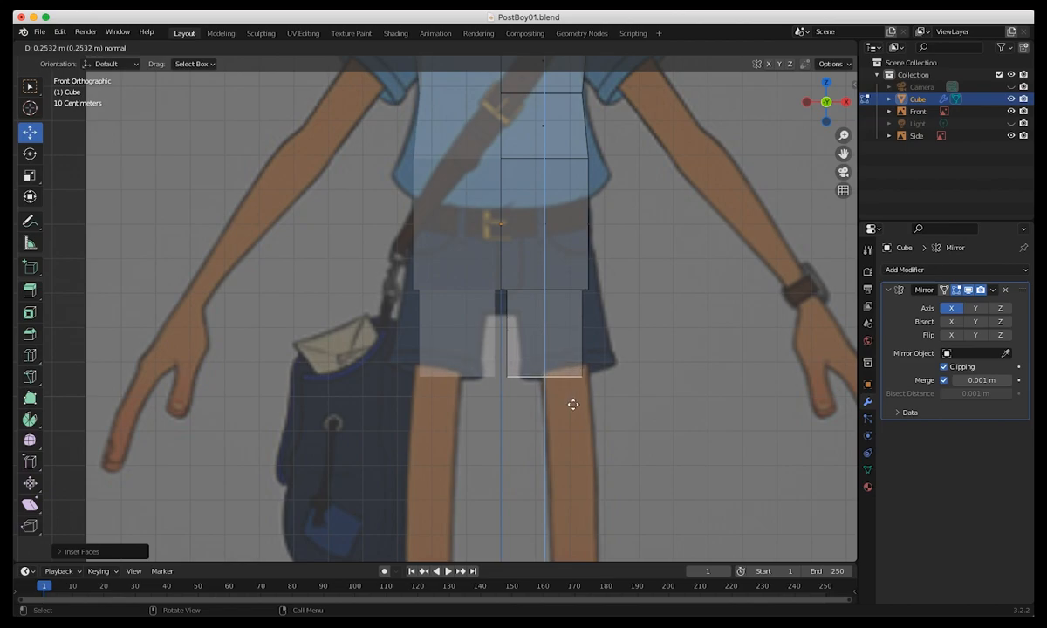
left_click(547, 343)
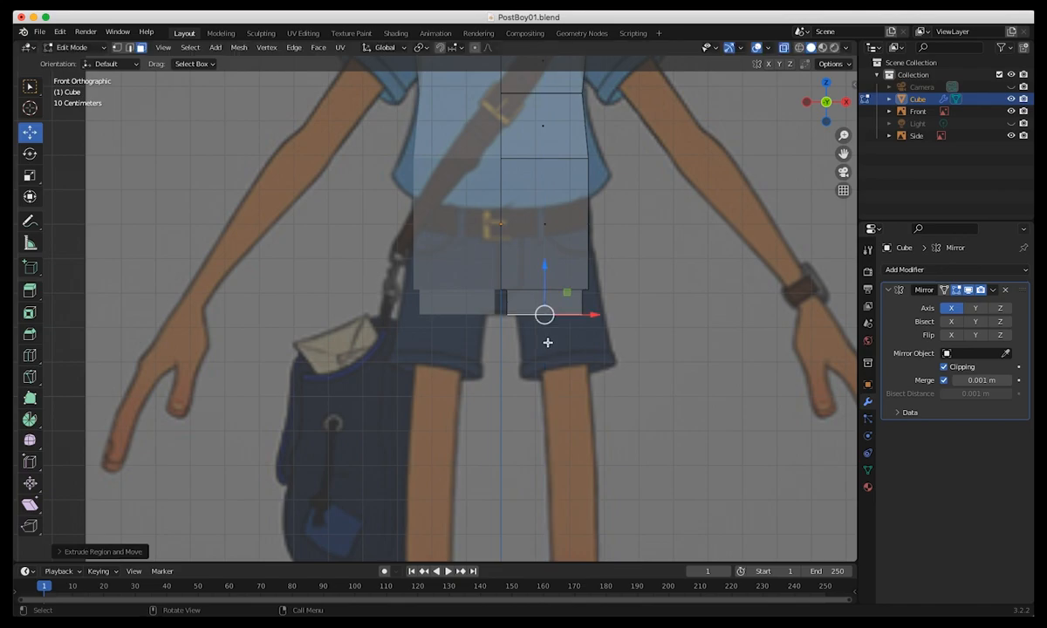
left_click_drag(597, 315, 616, 315)
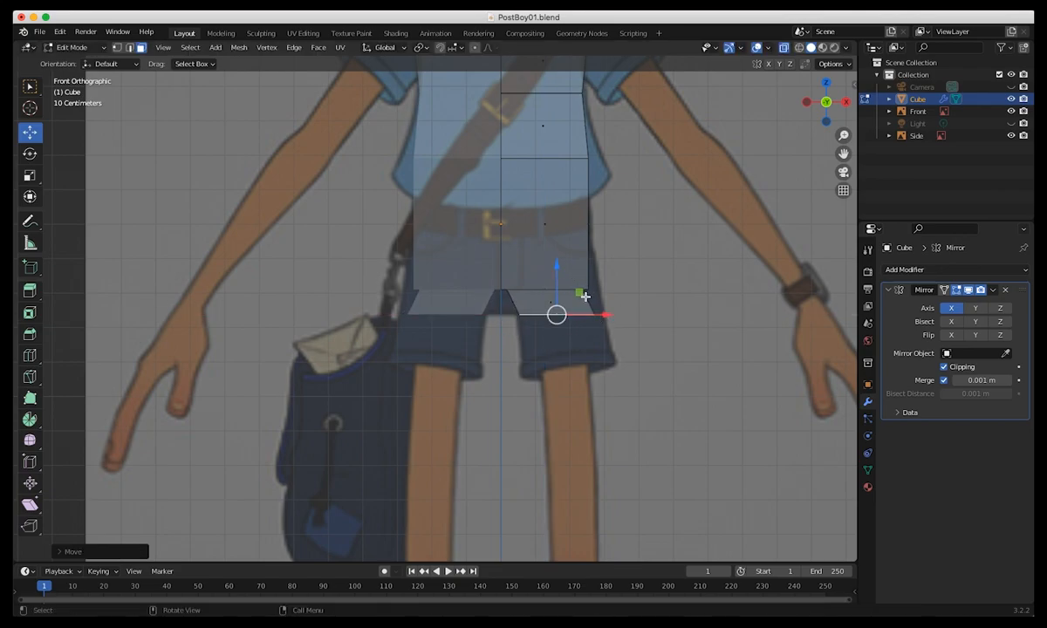
Extrude the leg face straight down along global Z past the shorts to form the thigh.
key("e")
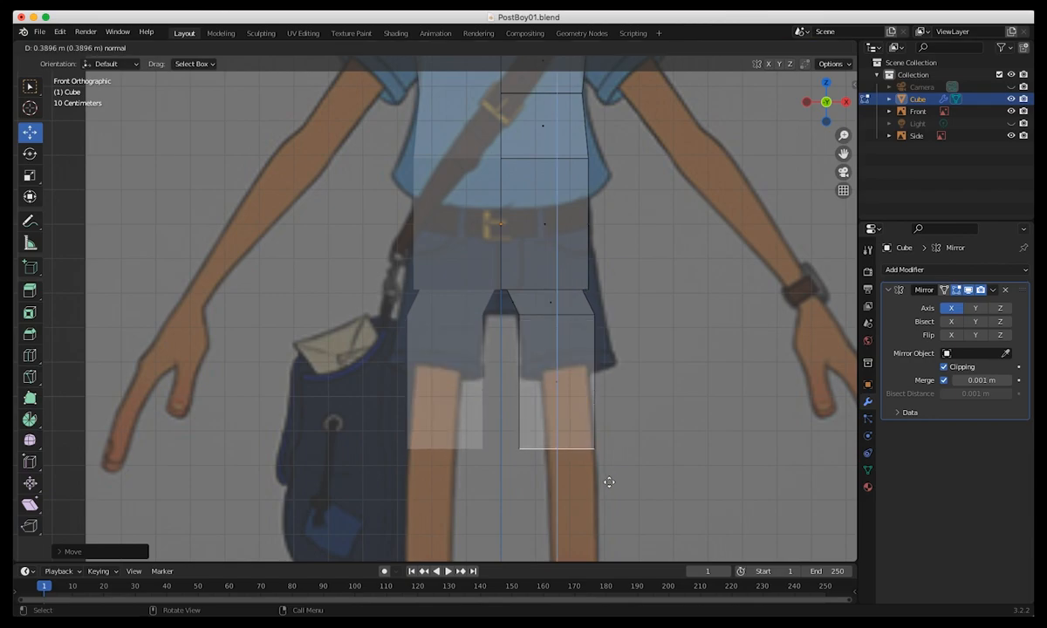
key("z")
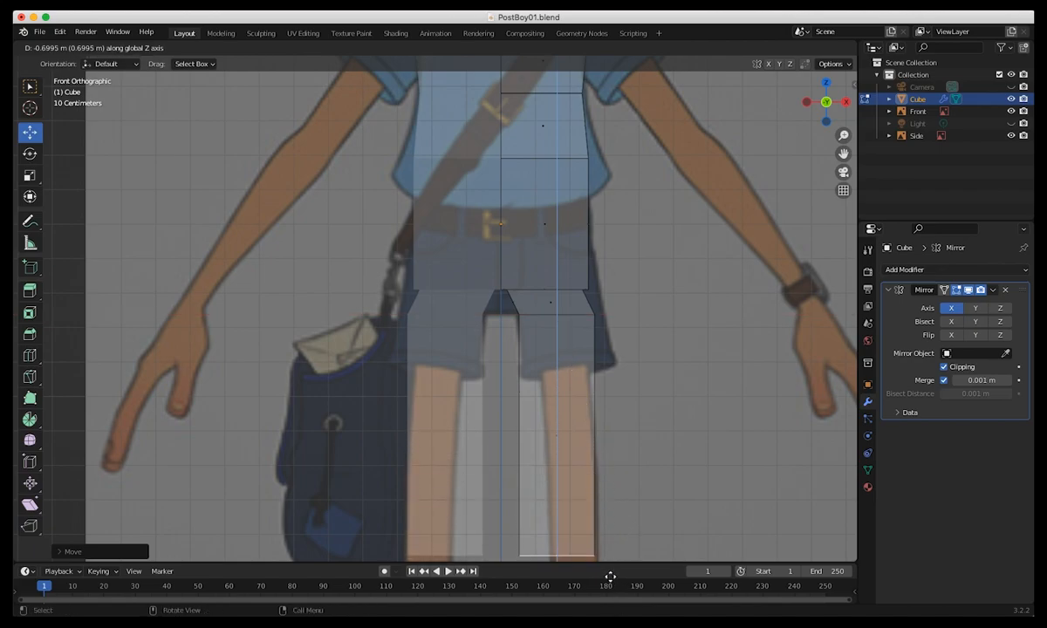
left_click(610, 539)
middle_click_drag(611, 539, 612, 335, "shift")
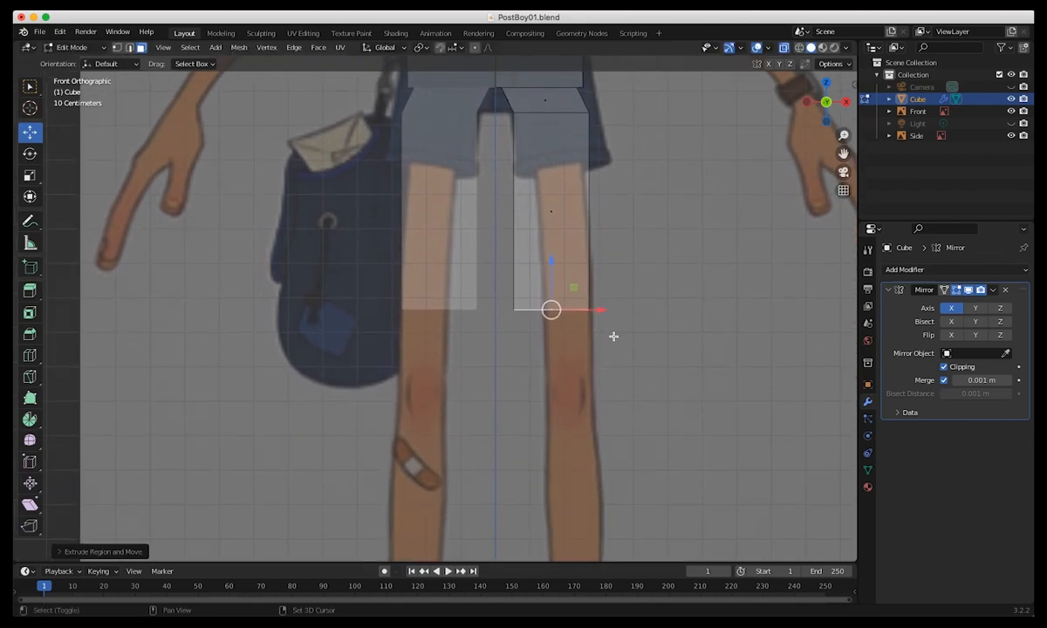
scroll(663, 415, "down", 1)
scroll(543, 338, "down", 2)
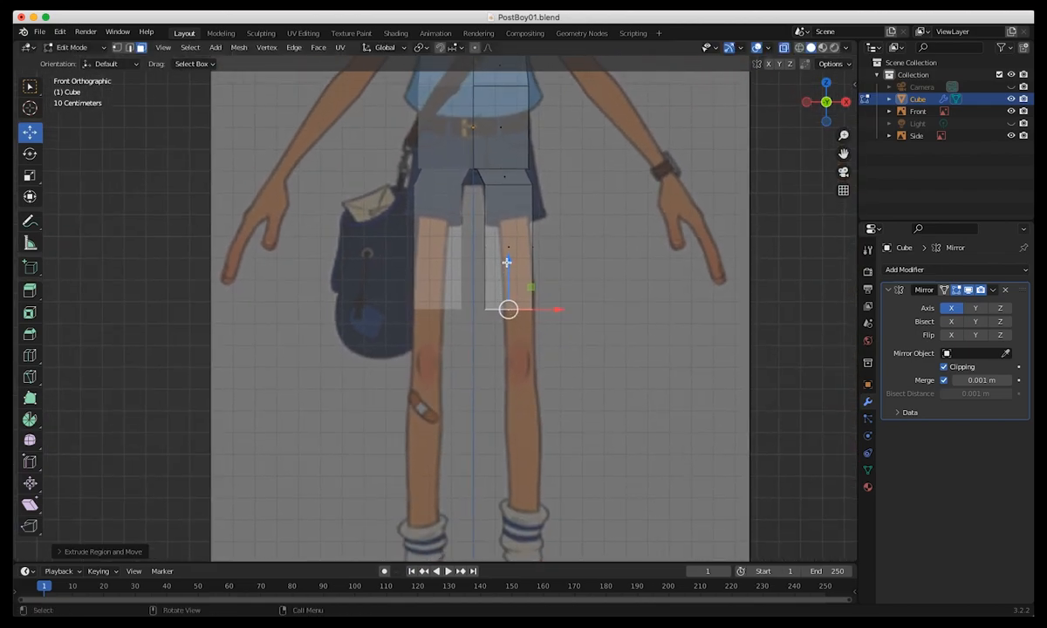
Lower the thigh's end face to the knee, shift it outward along X and scale it down to the knee's width.
left_click_drag(508, 263, 521, 326)
left_click_drag(565, 371, 579, 372)
key("shift+space")
key("s")
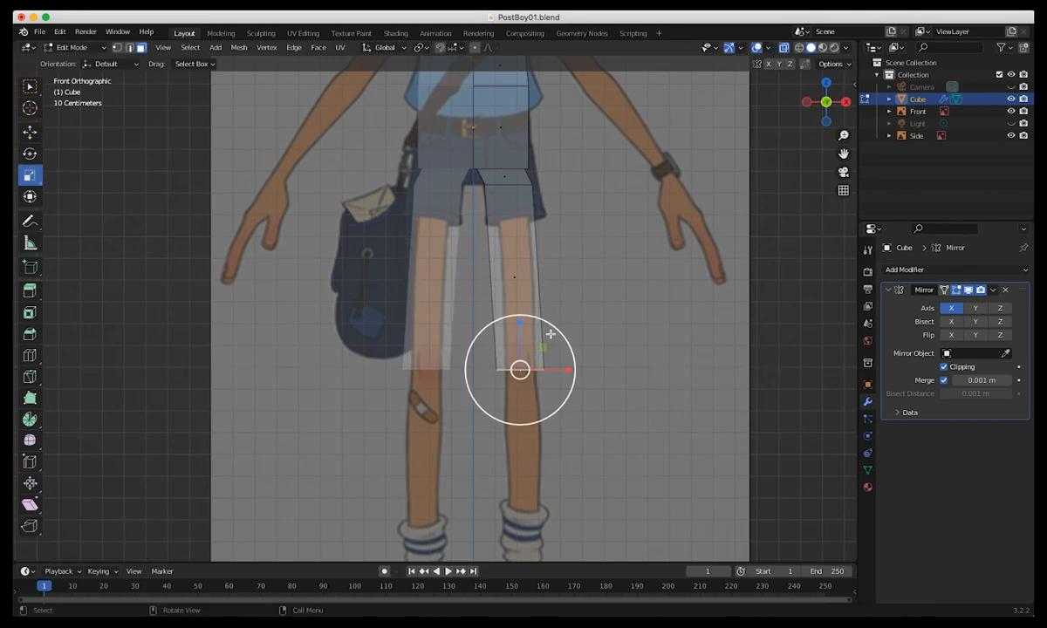
mouse_move(555, 334)
left_mouse_down()
mouse_move(540, 344)
mouse_move(541, 330)
left_mouse_up()
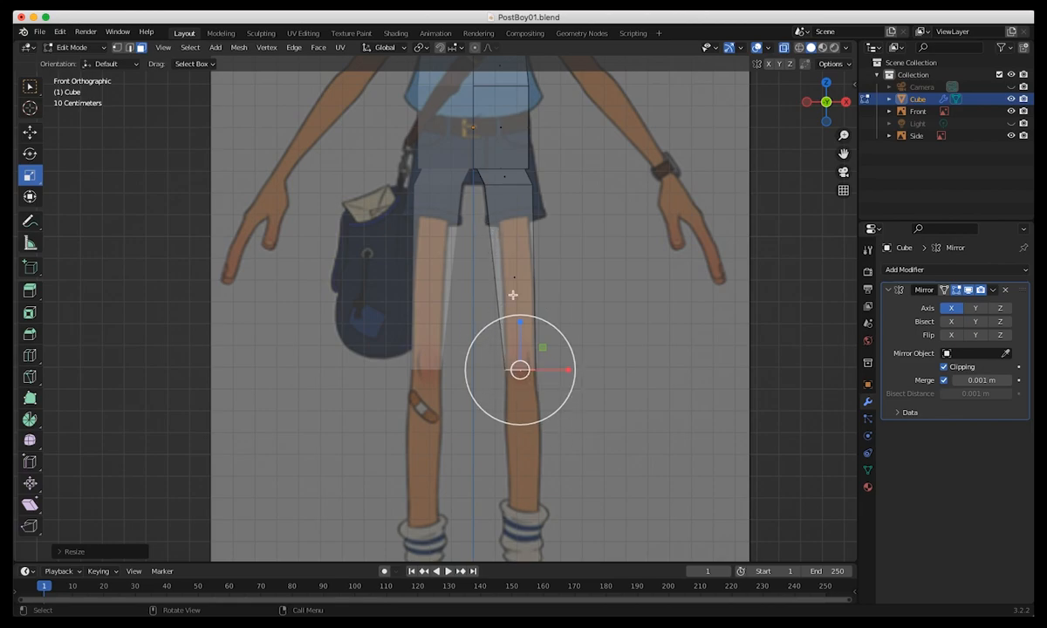
Extrude the knee face downward to form the lower leg and lower its end along Z to the top of the foot.
key("e")
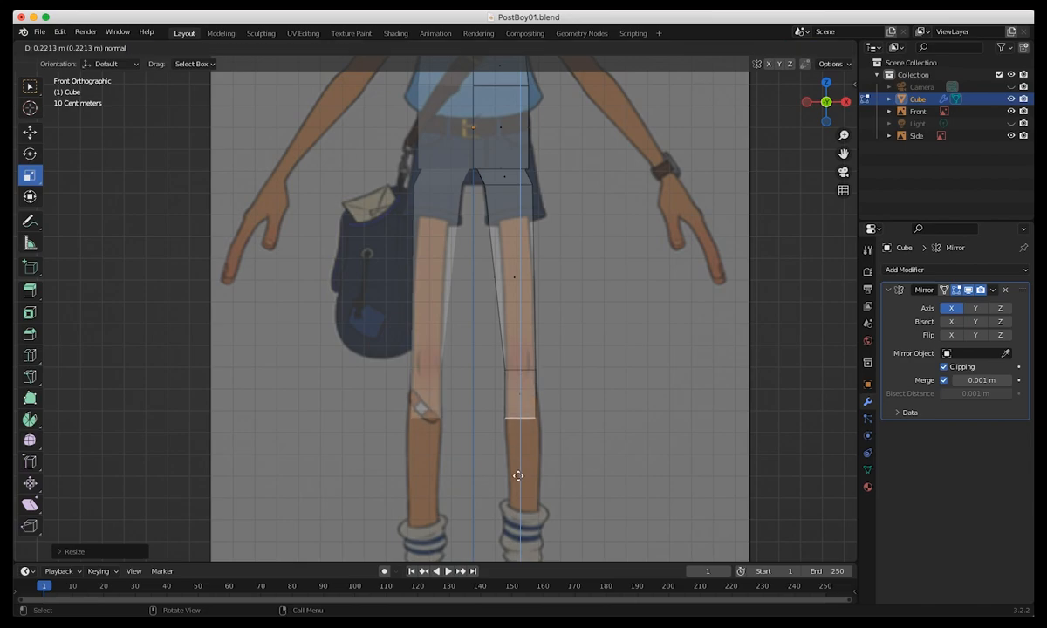
left_click(523, 558)
middle_click_drag(576, 482, 619, 219, "shift")
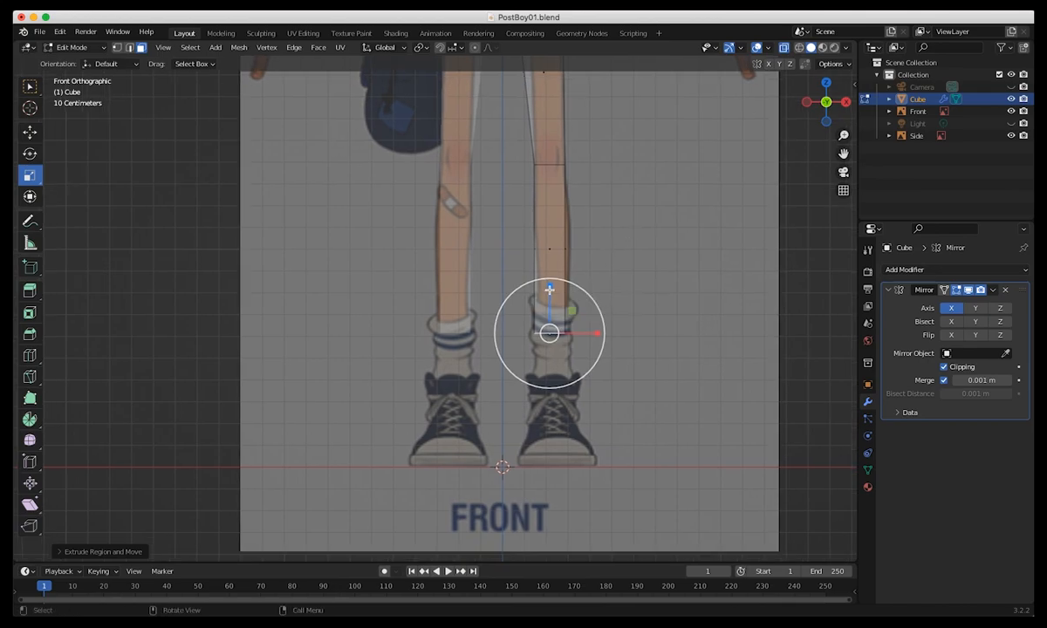
key("g")
left_click_drag(550, 294, 555, 358)
middle_click_drag(550, 384, 542, 389)
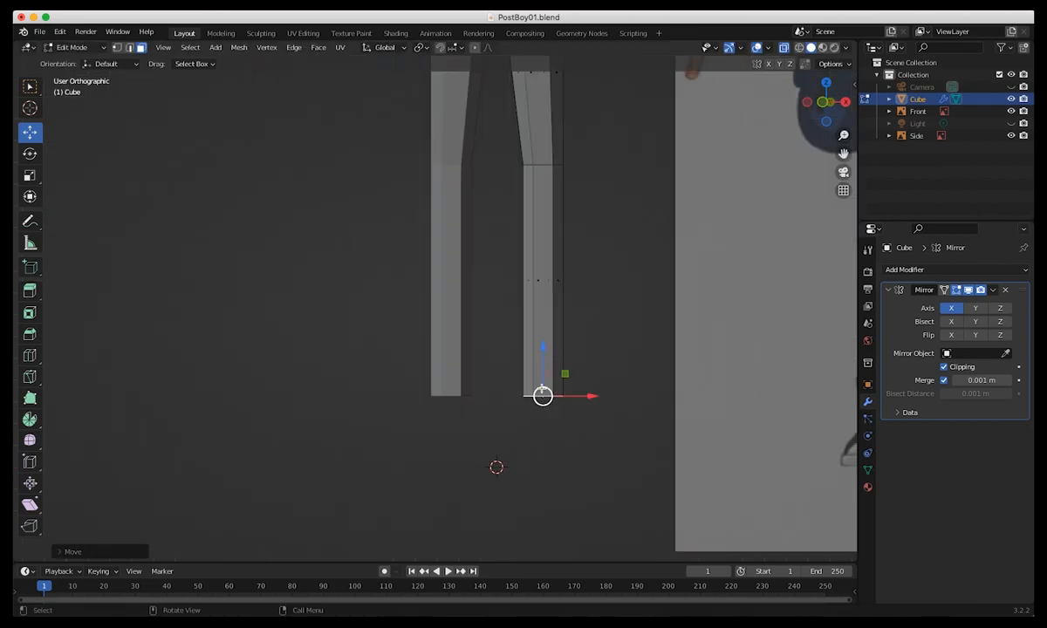
key("KP_3")
left_click_drag(414, 346, 426, 378)
middle_click_drag(368, 402, 396, 402)
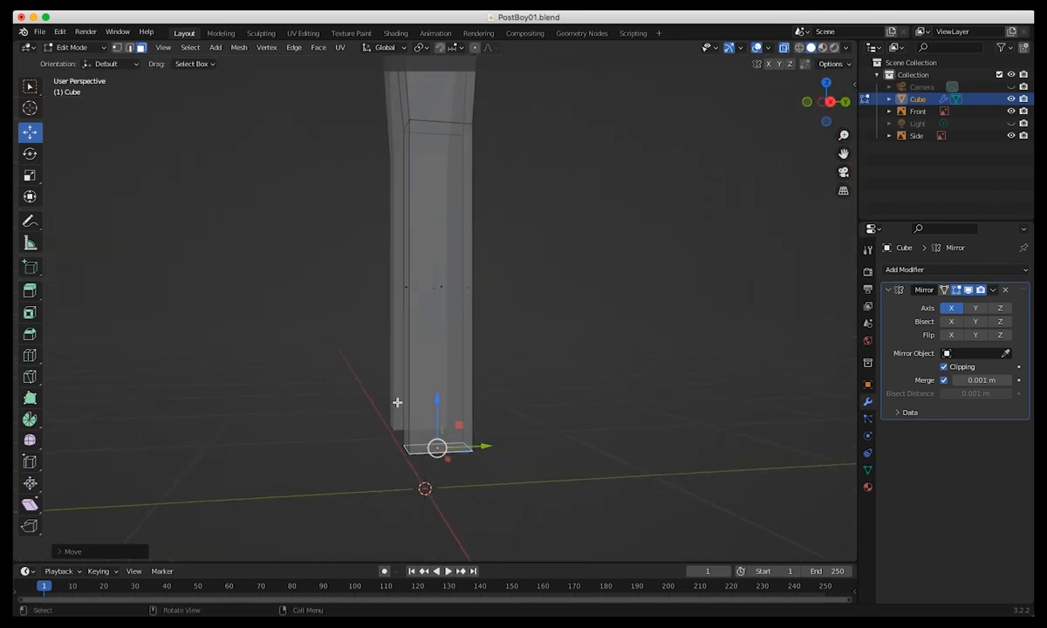
Extrude the leg's bottom face about 0.18 m down to the shoe sole in the side view.
key("KP_3")
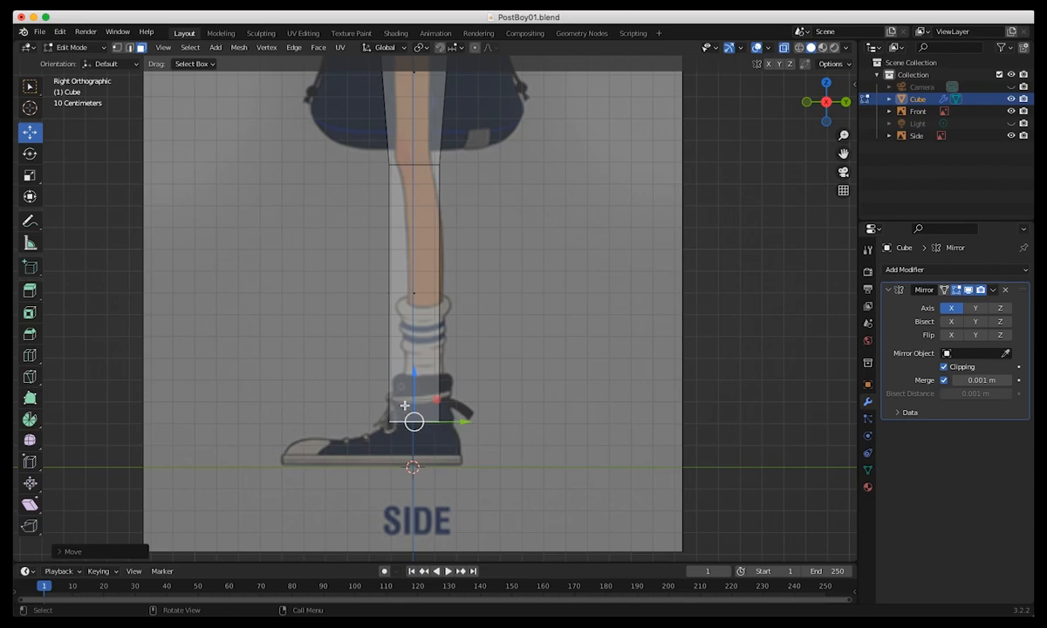
key("e")
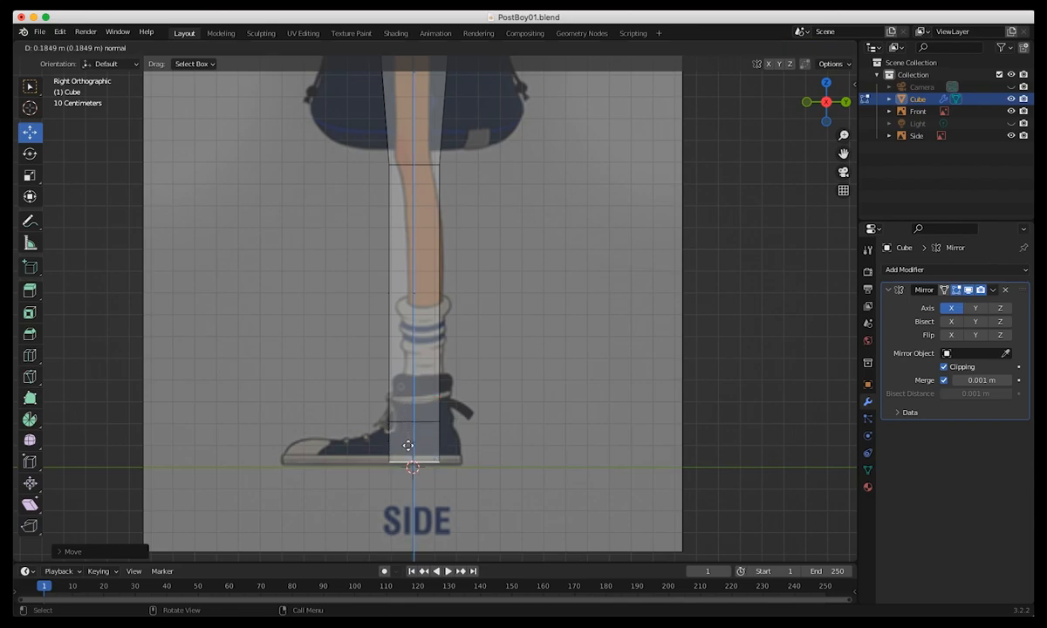
left_click(408, 445)
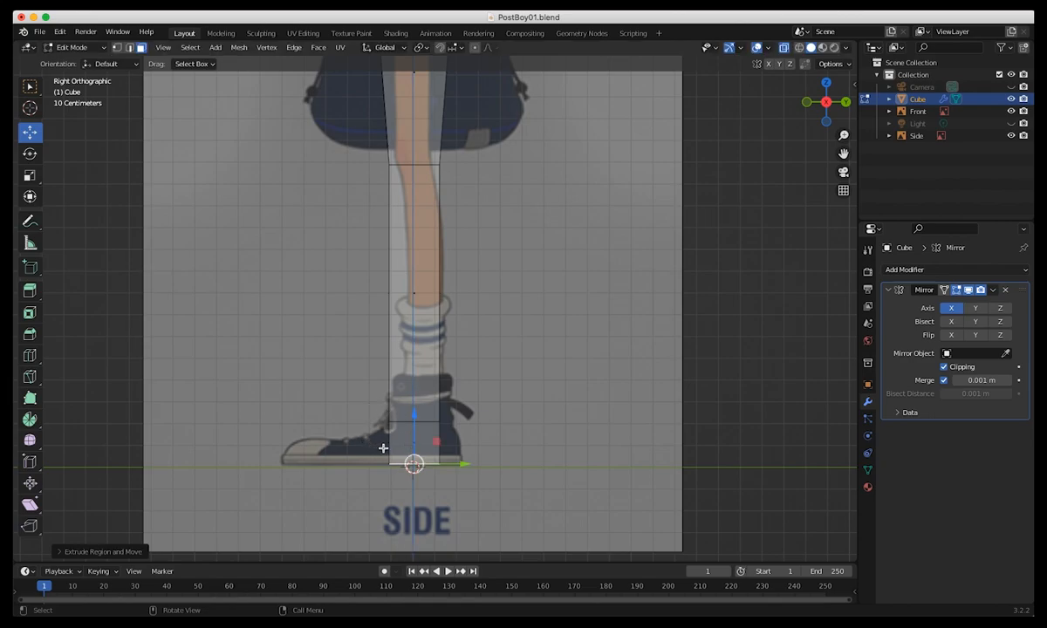
Select the front face of the ankle block and extrude it forward twice, first about 0.27 m, ending at the shoe's toe tip.
middle_click_drag(395, 445, 443, 492)
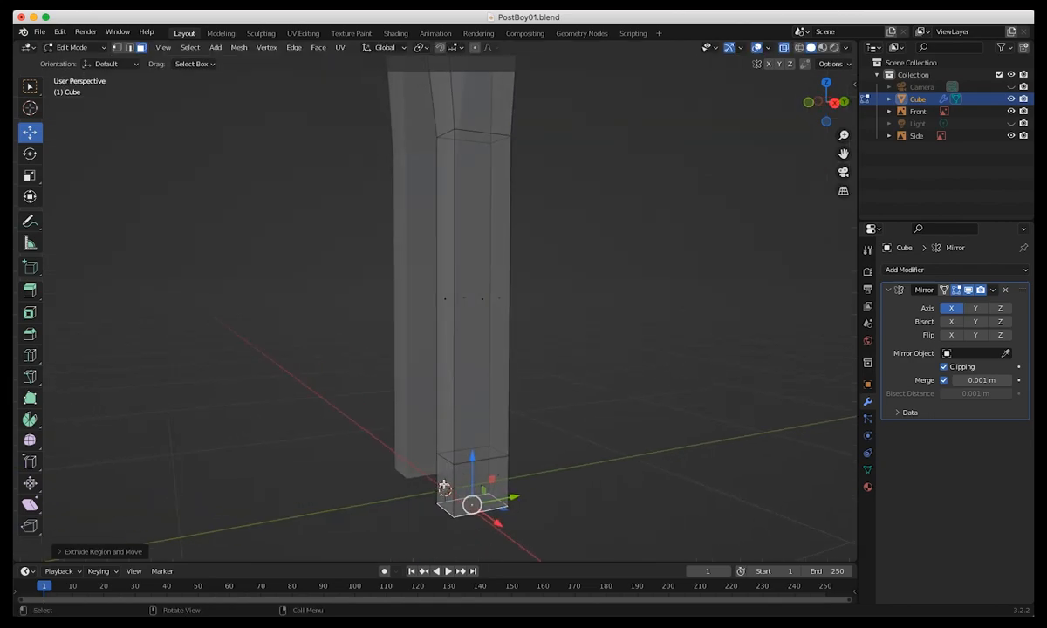
left_click(444, 487)
key("KP_3")
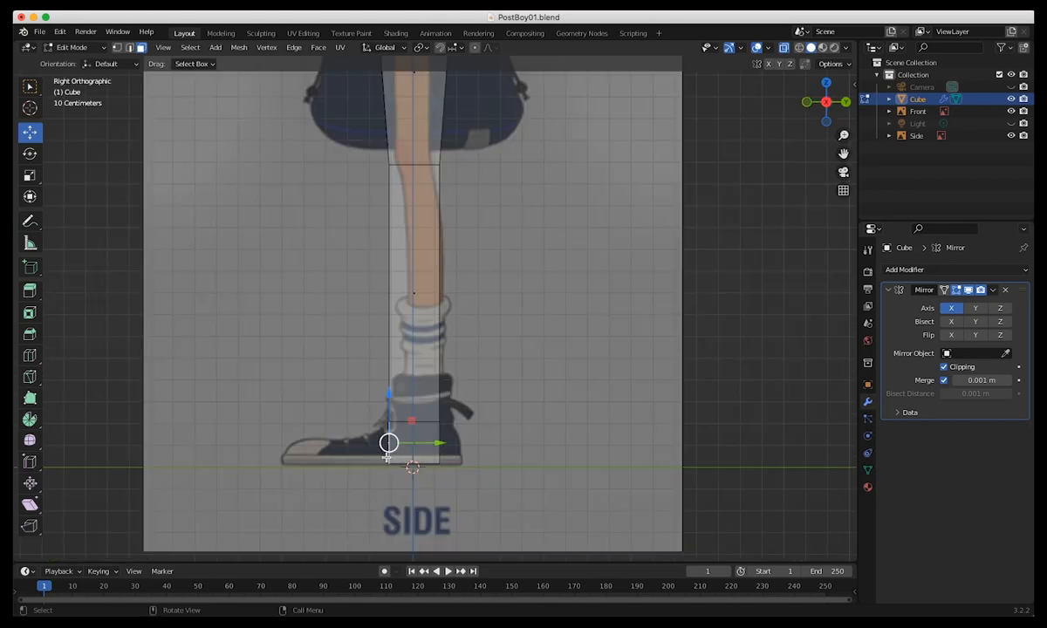
key("e")
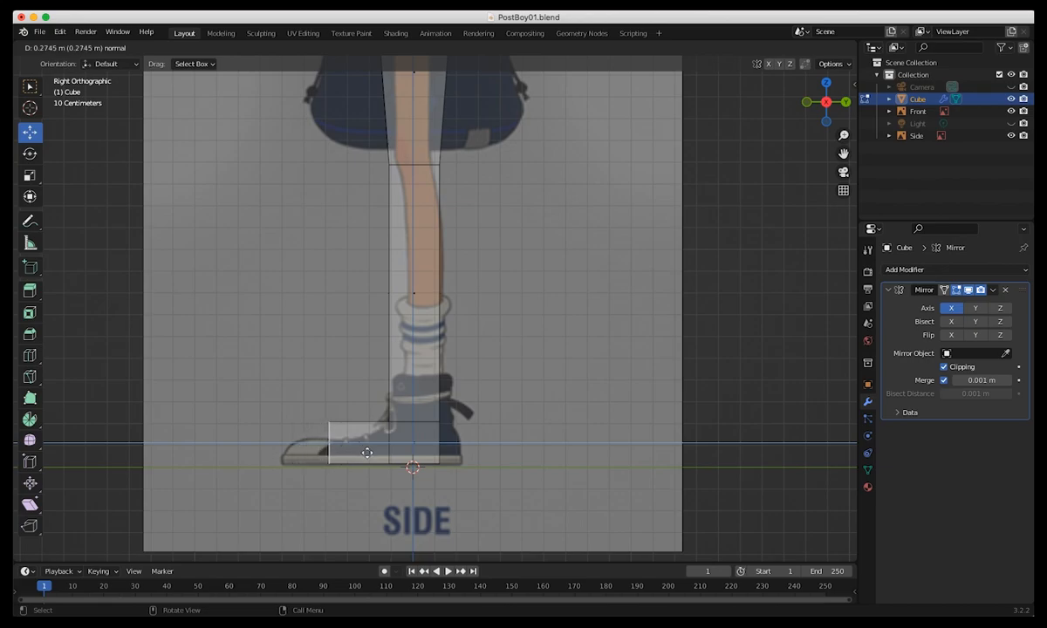
left_click(367, 454)
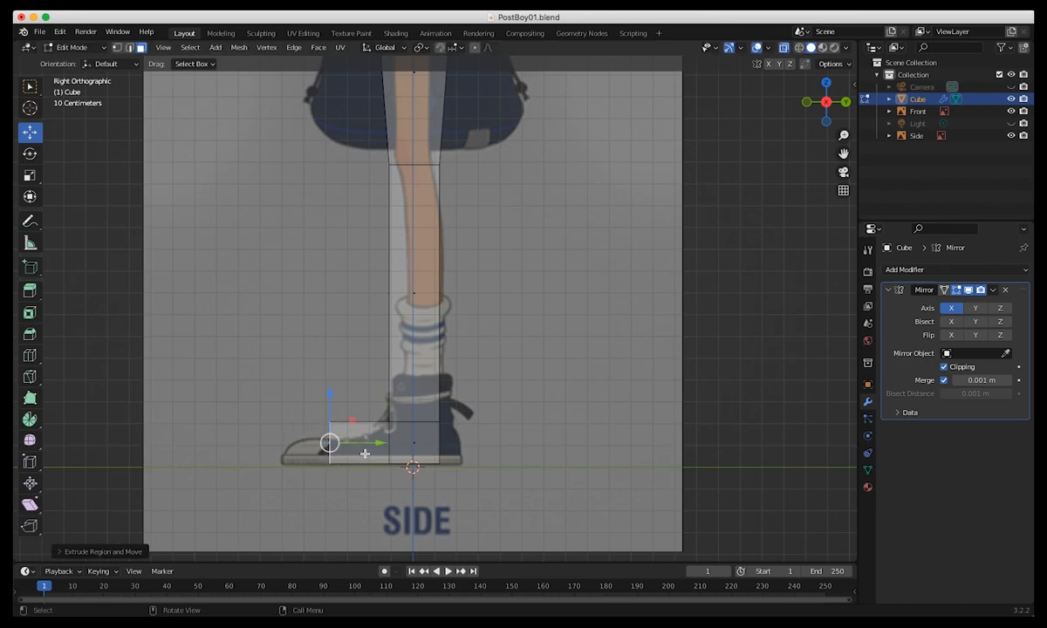
left_click_drag(369, 454, 321, 454)
middle_click_drag(251, 389, 312, 397)
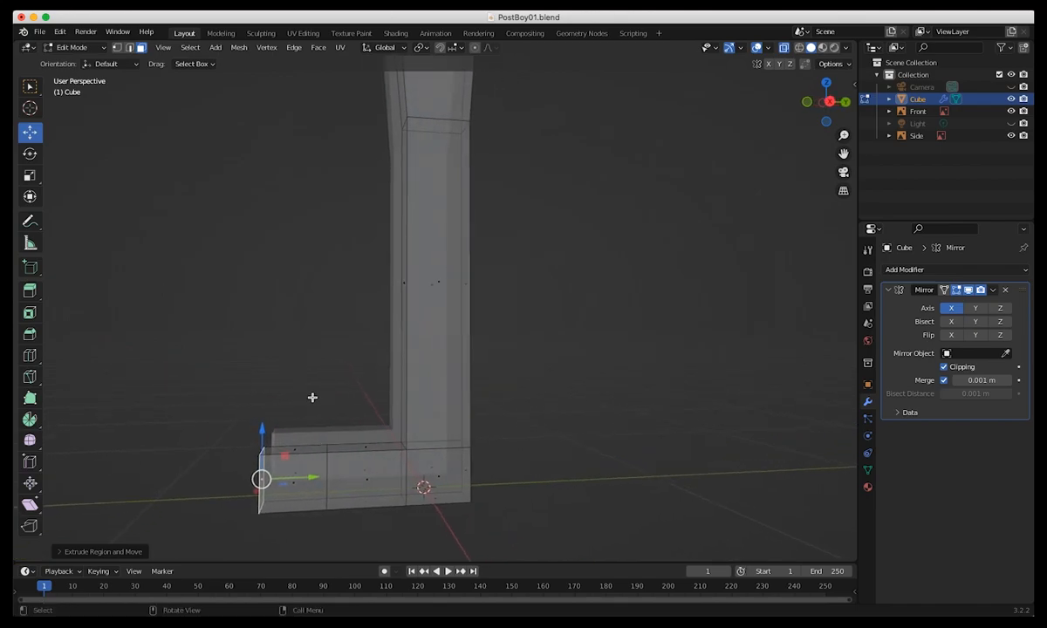
In vertex mode, lower the foot's upper front vertices along Z to follow the slope of the shoe in the side reference.
key("KP_3")
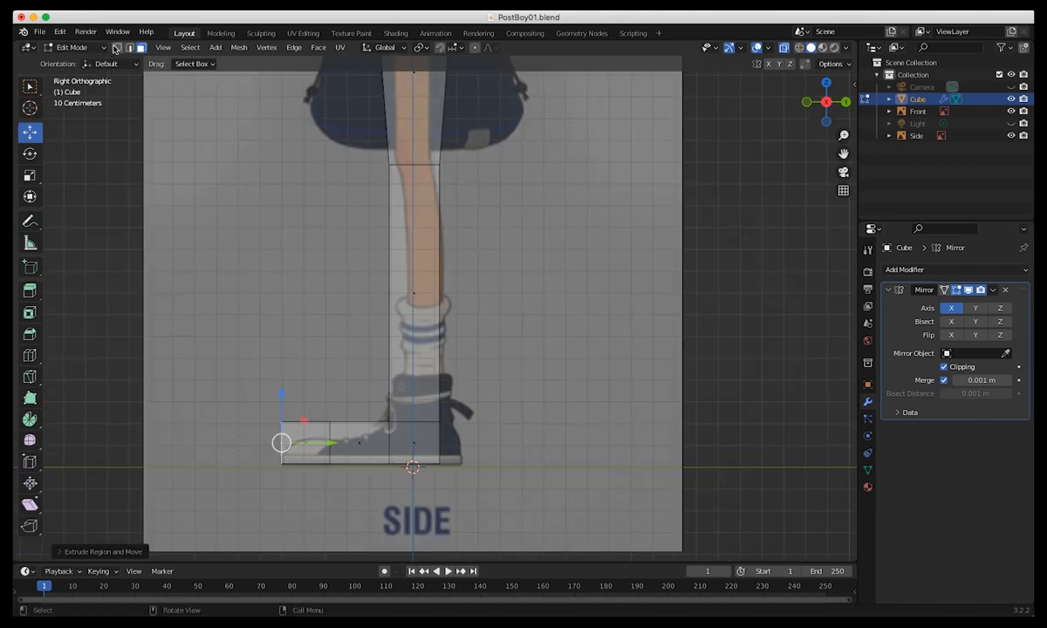
left_click_drag(230, 370, 353, 431)
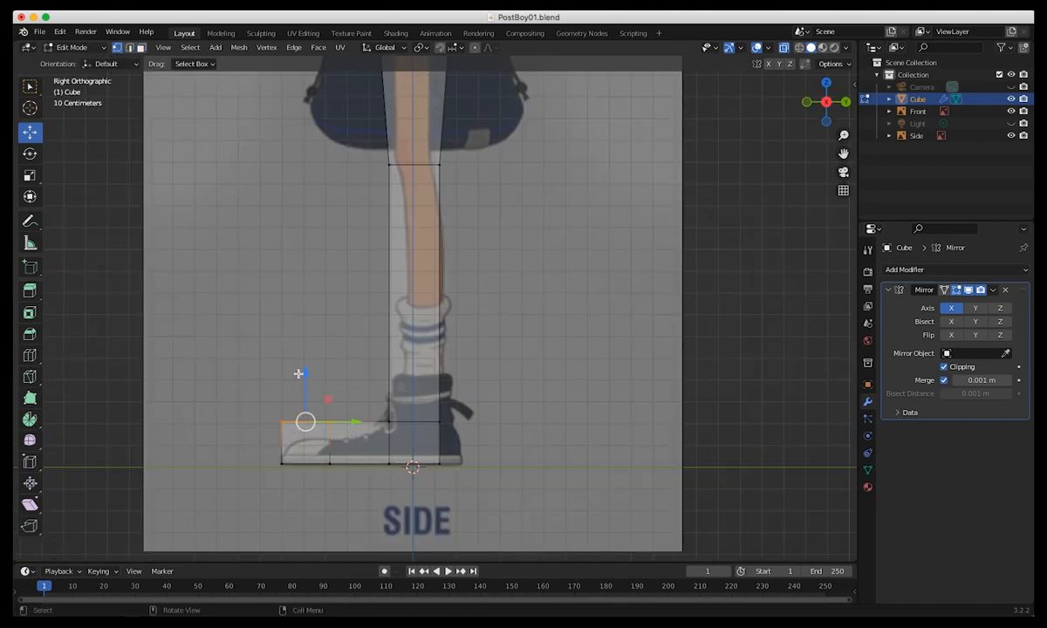
key("g")
left_click(290, 367)
left_click(264, 423)
left_click(280, 437)
key("g")
key("z")
left_click(281, 398)
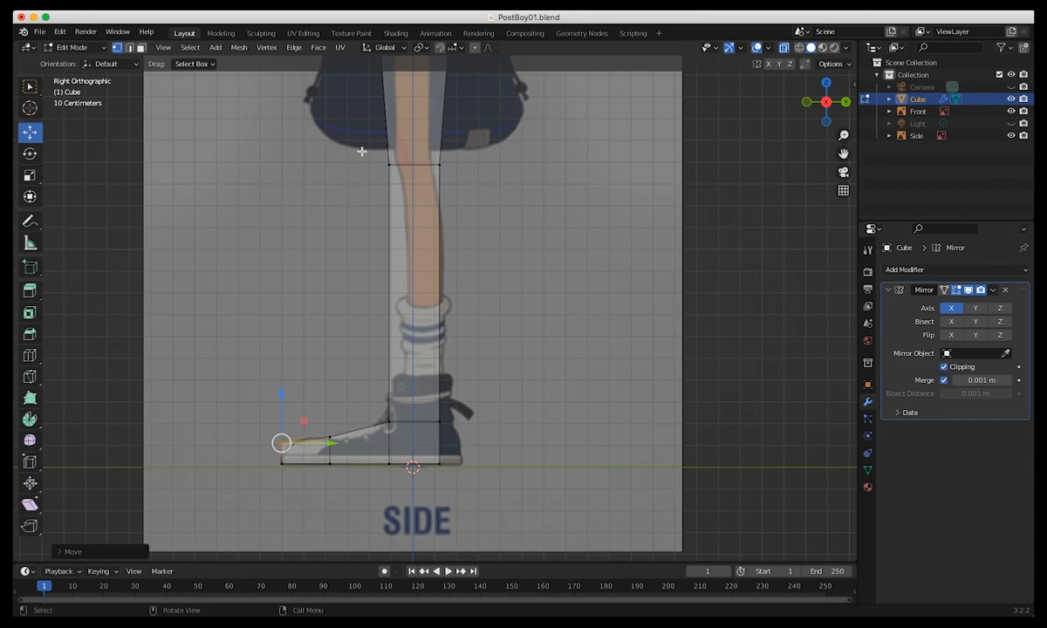
Move the knee's front and back vertices inward along Y to match the leg in the side reference.
left_click(388, 164)
key("g")
key("y")
left_click(482, 182)
left_click(439, 162)
mouse_move(482, 164)
left_mouse_down()
mouse_move(461, 164)
mouse_move(477, 164)
left_mouse_up()
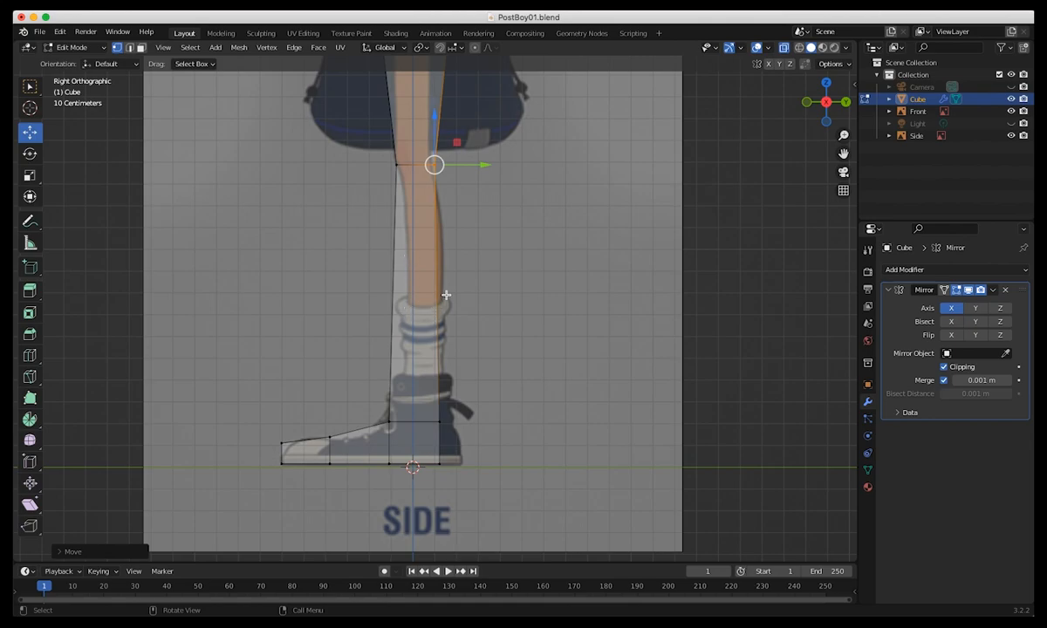
Add one loop cut across the middle of the lower leg, just above the sock.
left_click(35, 356)
left_click(412, 301)
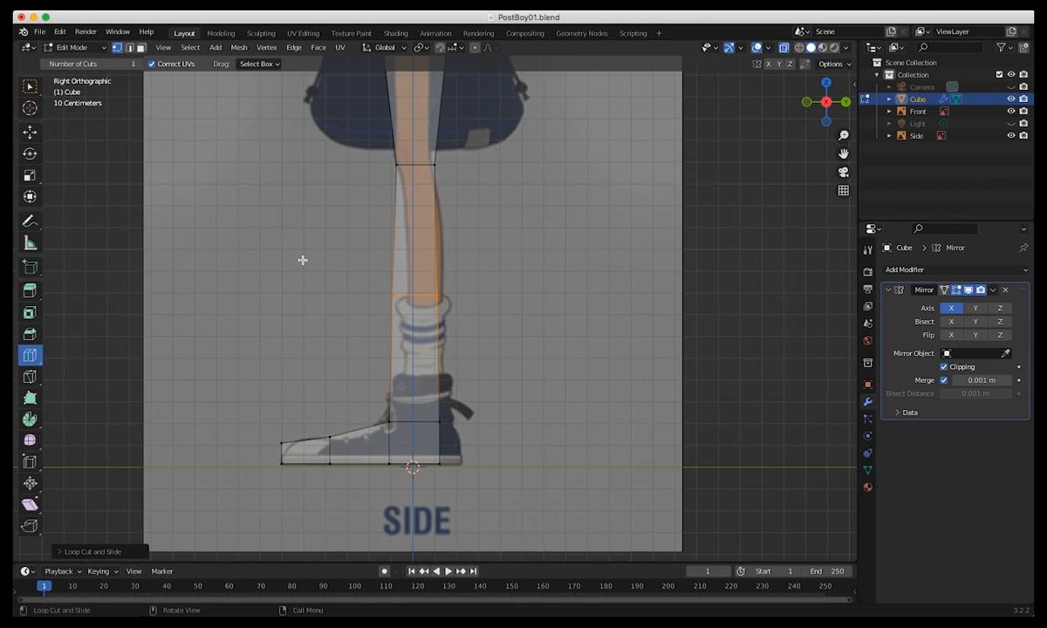
Move the new lower-leg loop back along Y and scale it narrower to match the leg above the sock in the side reference.
left_click(32, 89)
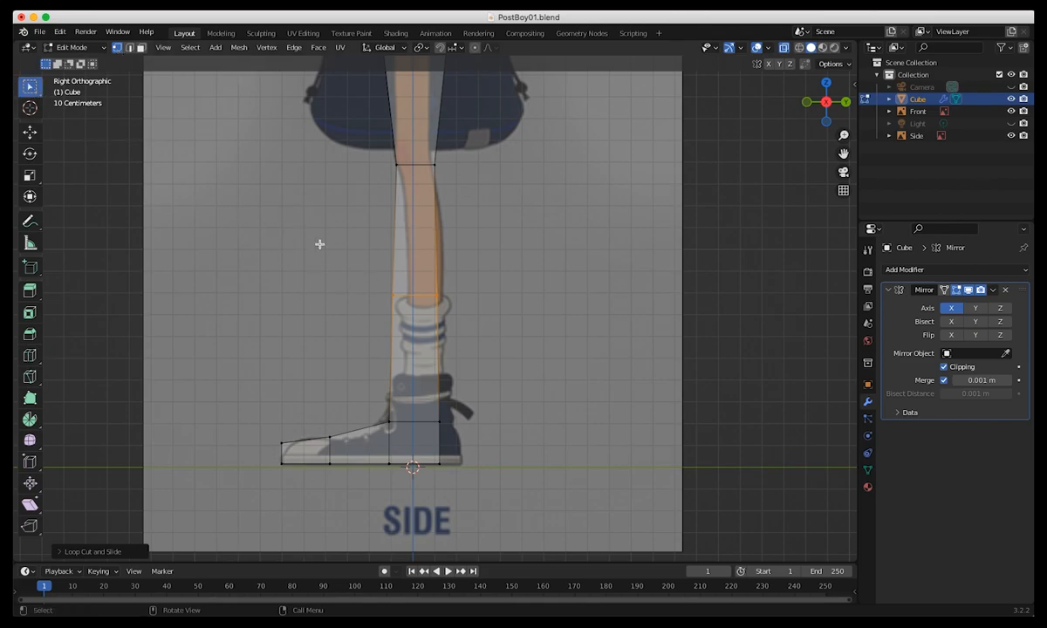
key("shift+space")
key("g")
mouse_move(469, 299)
left_mouse_down()
mouse_move(486, 296)
mouse_move(463, 297)
left_mouse_up()
key("shift+space")
key("s")
left_click(335, 379)
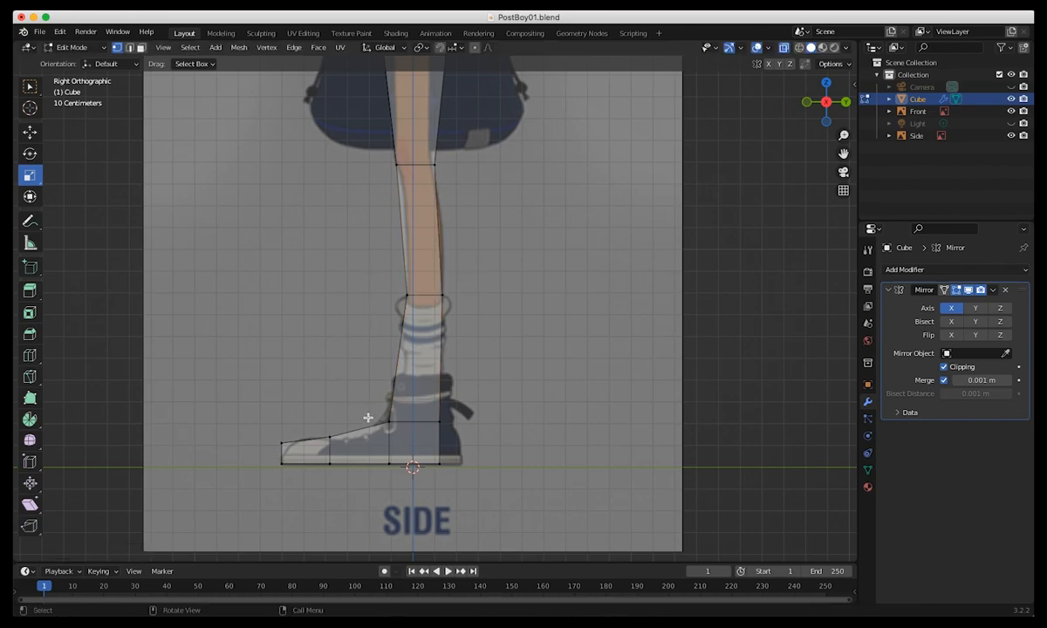
Move the foot's front ankle vertices, upper and lower, slightly back along Y to match the shoe in the side reference.
left_click_drag(370, 411, 458, 435)
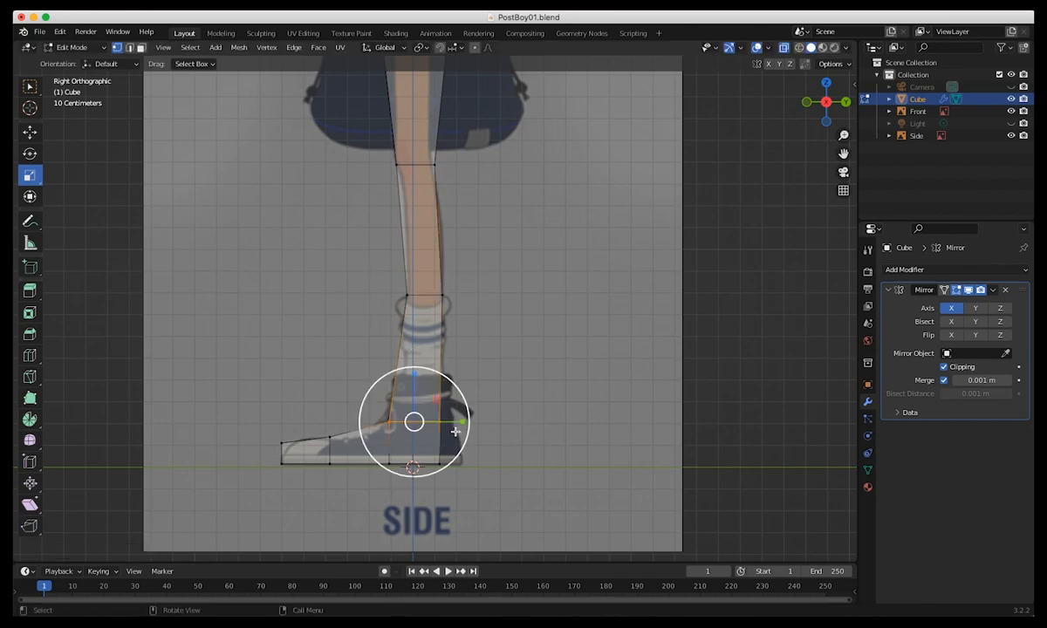
left_click(332, 384)
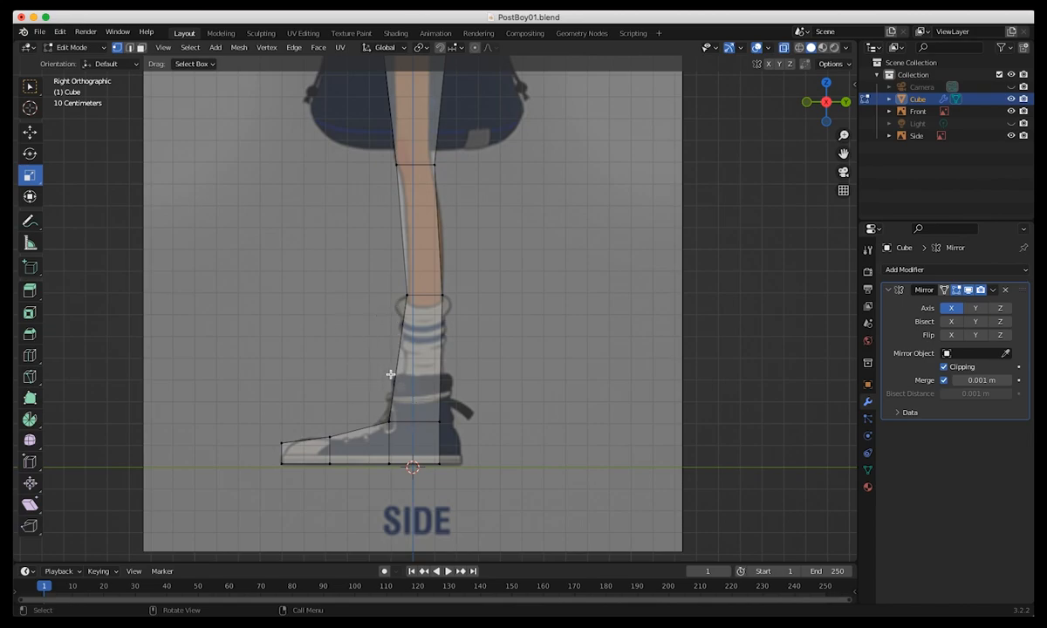
left_click_drag(377, 410, 397, 474)
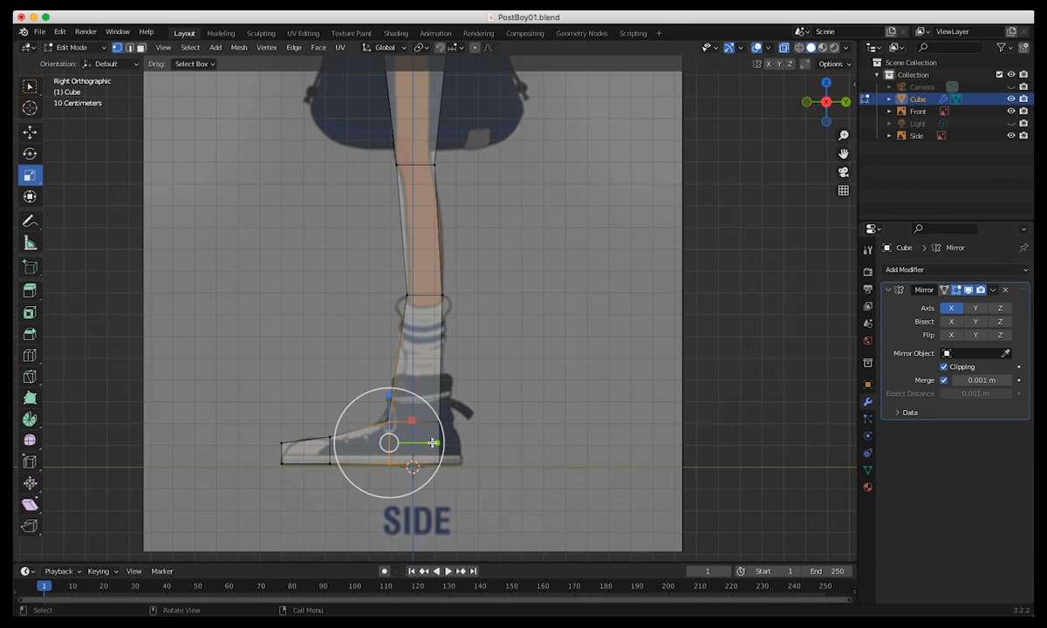
key("g")
left_click_drag(445, 442, 454, 441)
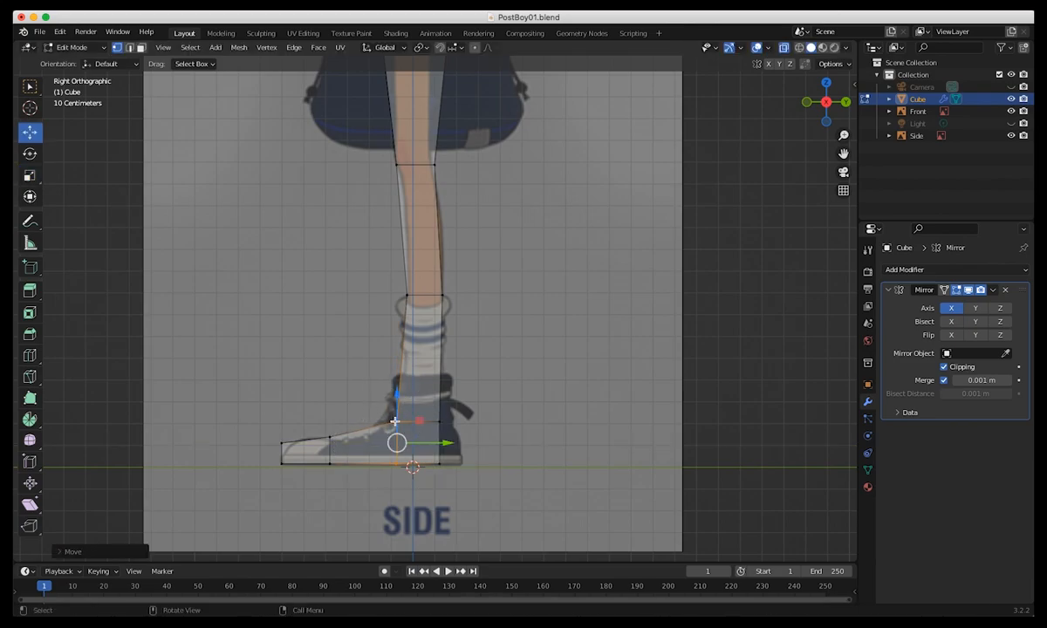
left_click(474, 482)
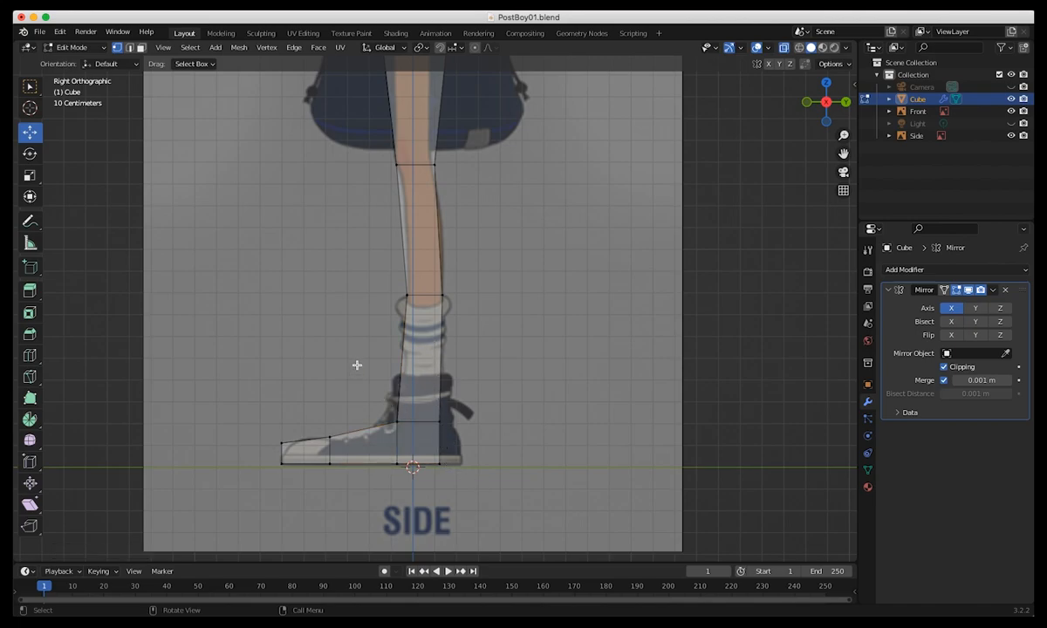
Move the back and front vertices at the top of the thigh inward along Y and adjust their height to fit the side reference.
middle_click_drag(354, 362, 492, 455, "ctrl")
middle_click_drag(411, 165, 471, 349, "shift")
left_click(510, 282)
key("g")
key("y")
left_click(498, 280)
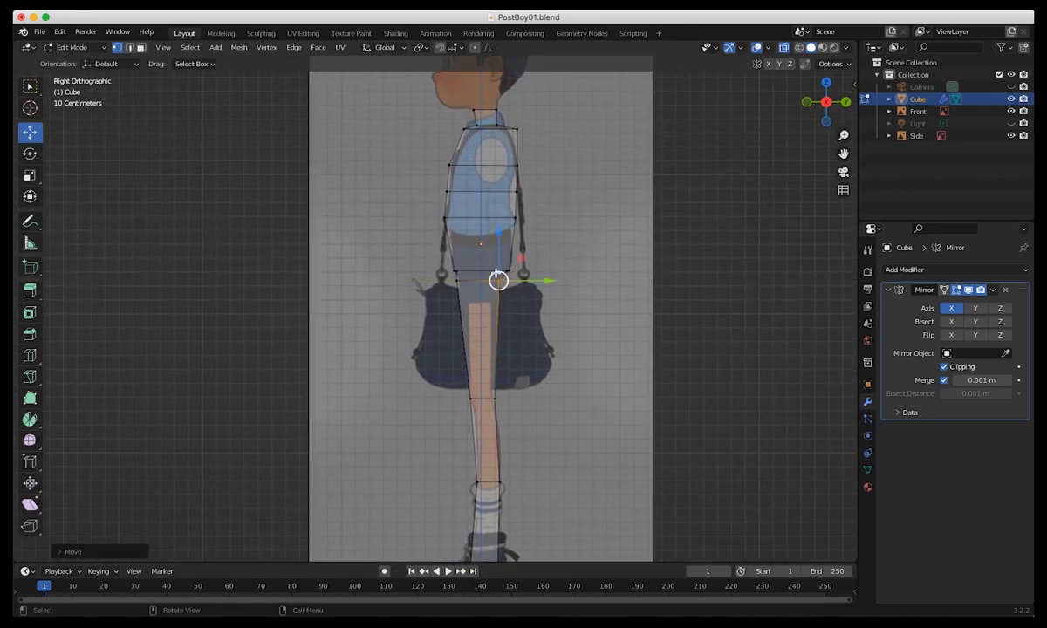
key("g")
key("z")
left_click(495, 245)
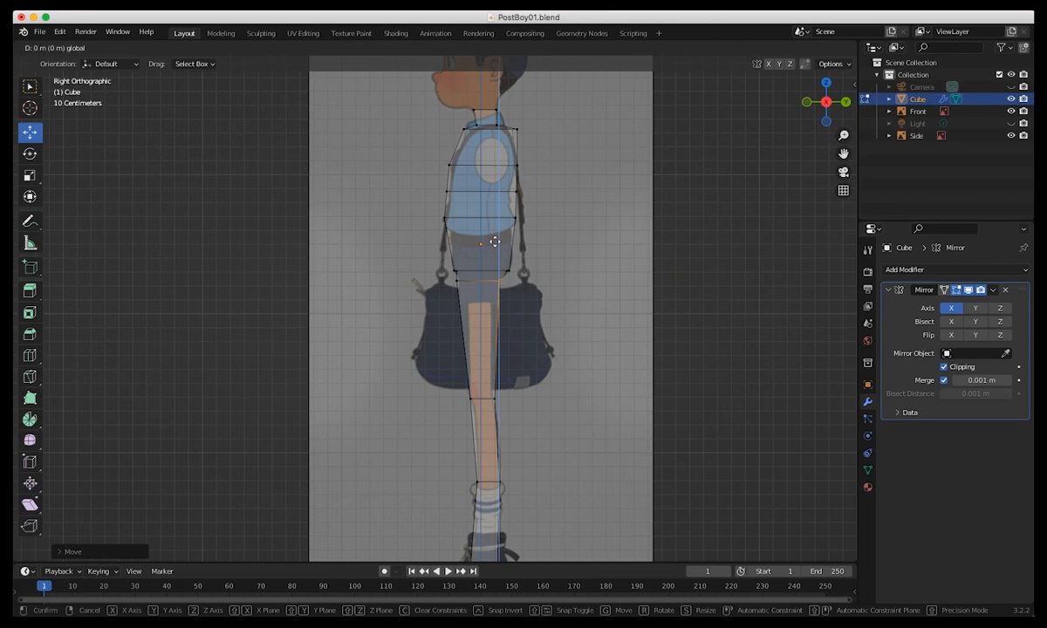
left_click(457, 280)
left_click_drag(459, 284, 466, 290)
middle_click_drag(447, 379, 420, 369)
Examine the mirrored body in perspective and against the front reference.
key("KP_1")
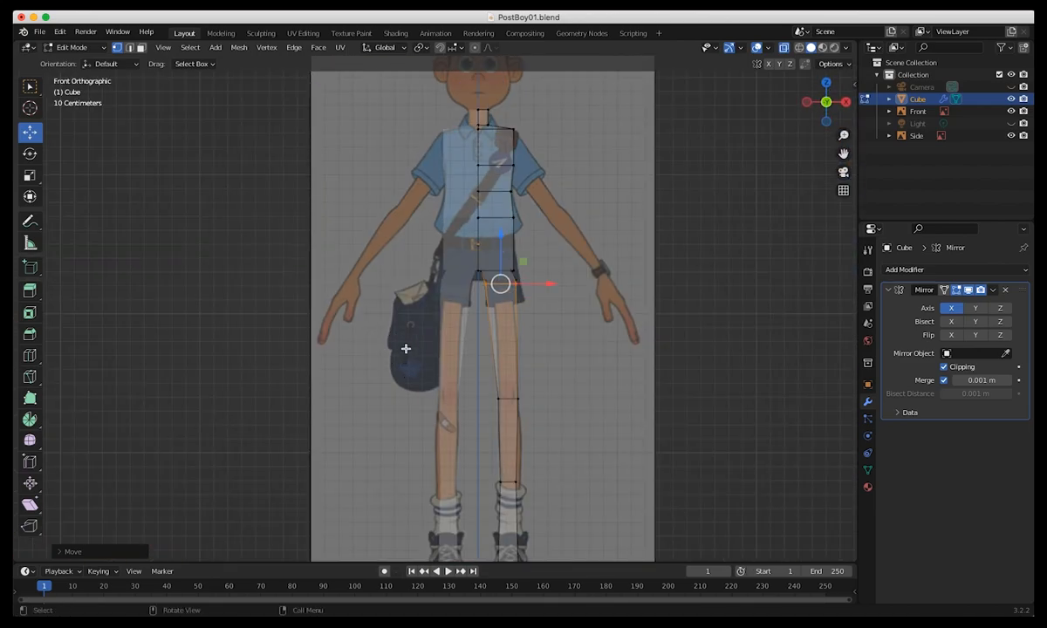
middle_click_drag(455, 357, 496, 380, "ctrl")
middle_click_drag(462, 278, 507, 465, "shift")
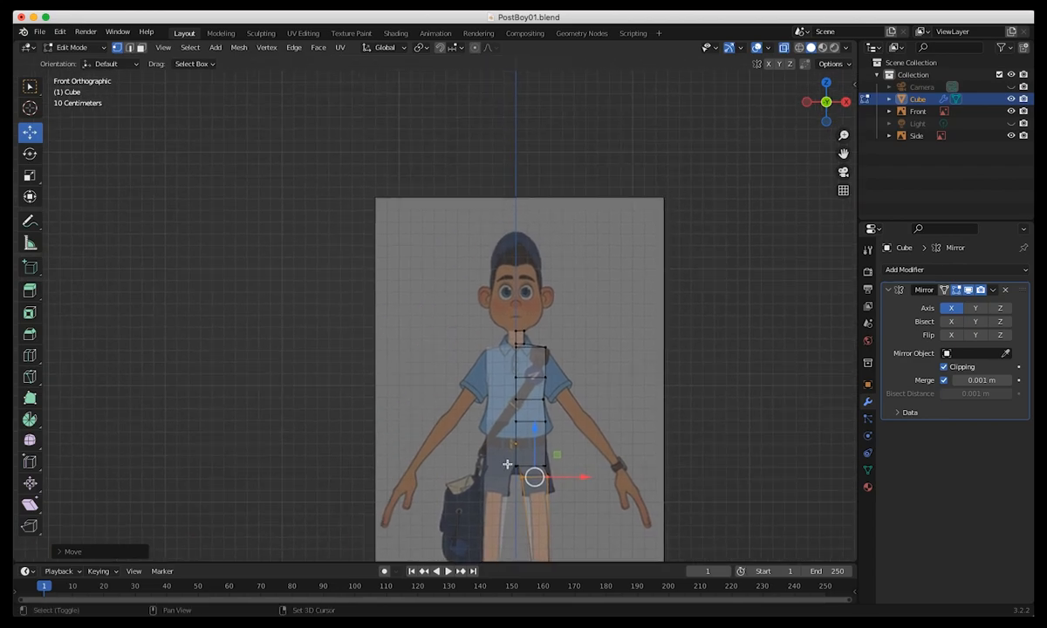
middle_click_drag(406, 381, 430, 373, "ctrl")
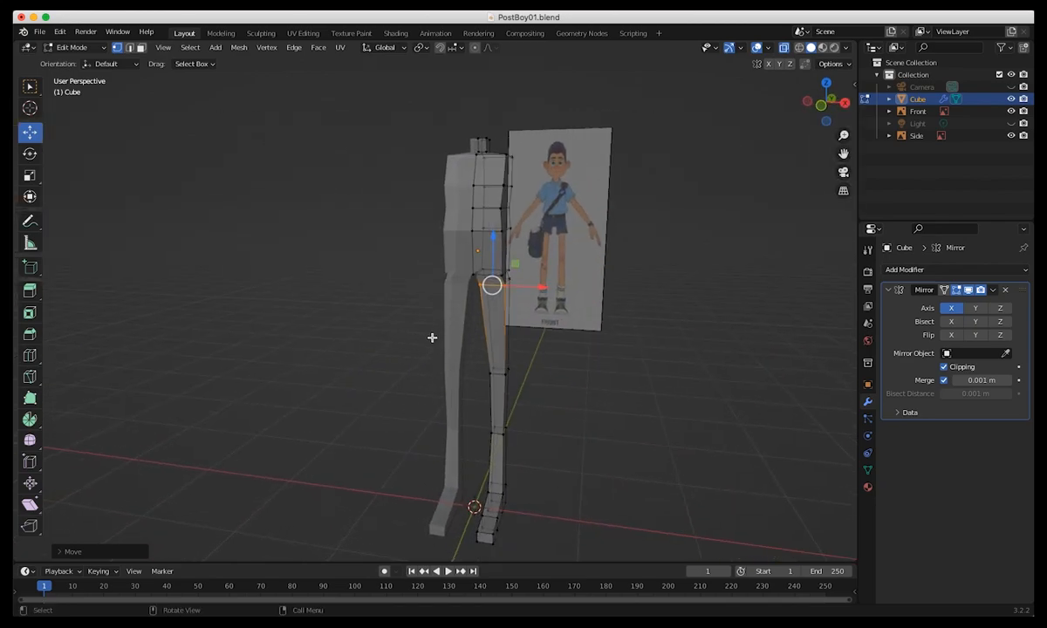
key("KP_1")
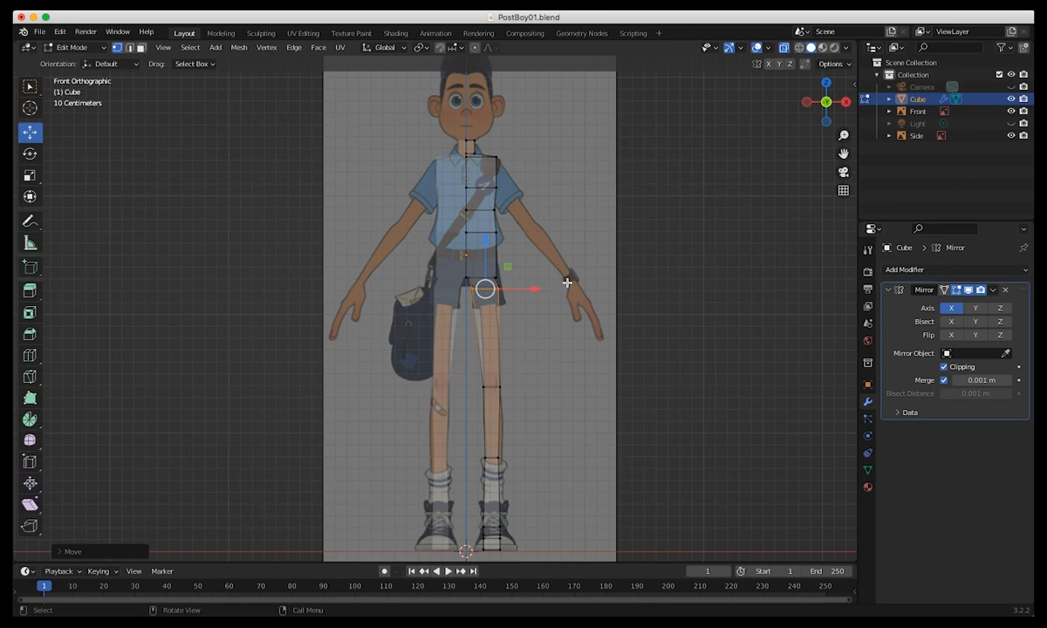
middle_click_drag(370, 231, 527, 215)
key("KP_1")
In face mode, select the outer side face of the upper torso and rotate it in front view to angle it down toward the arm.
left_click(129, 47)
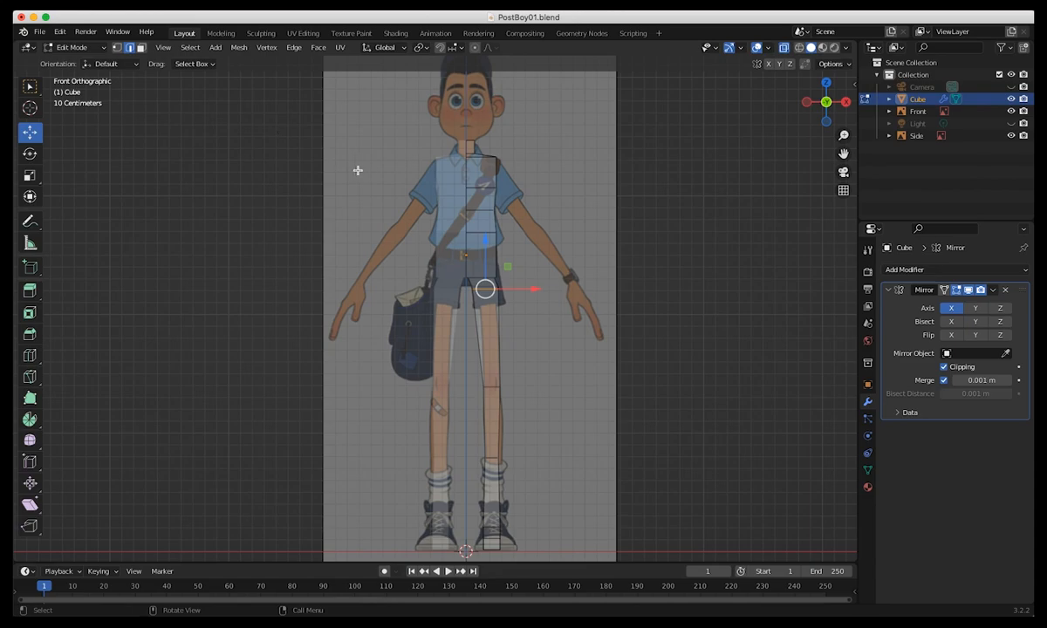
left_click(449, 181, "alt")
left_click_drag(483, 142, 476, 157)
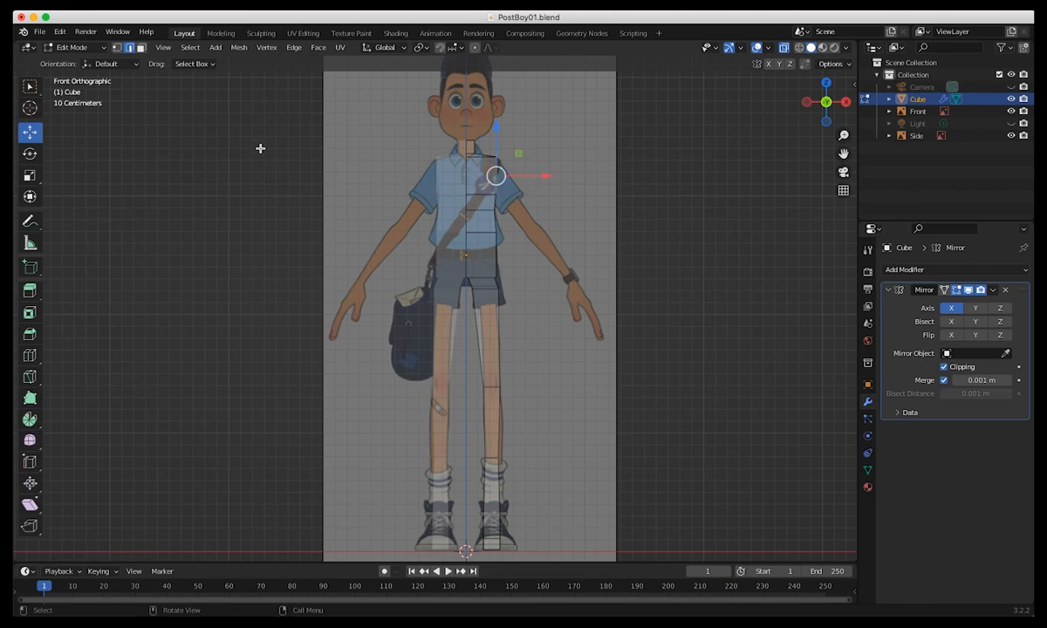
middle_click_drag(217, 164, 122, 191)
left_click(525, 175)
left_click(140, 48)
left_click(527, 173)
middle_click_drag(528, 173, 501, 278)
key("shift+space")
key("r")
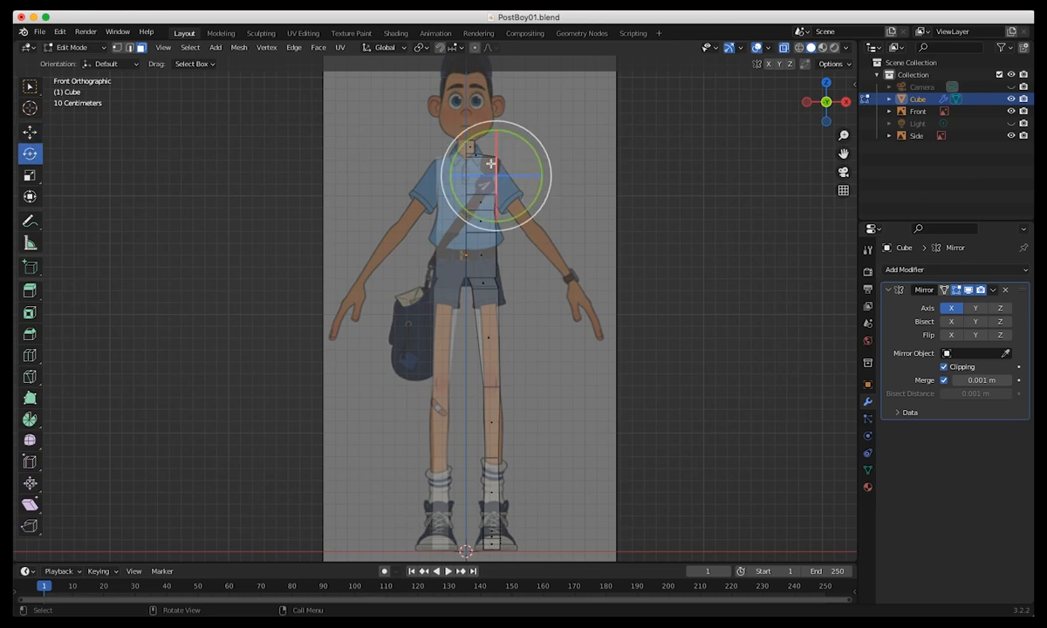
left_click_drag(514, 138, 526, 146)
middle_click_drag(267, 165, 248, 378, "ctrl")
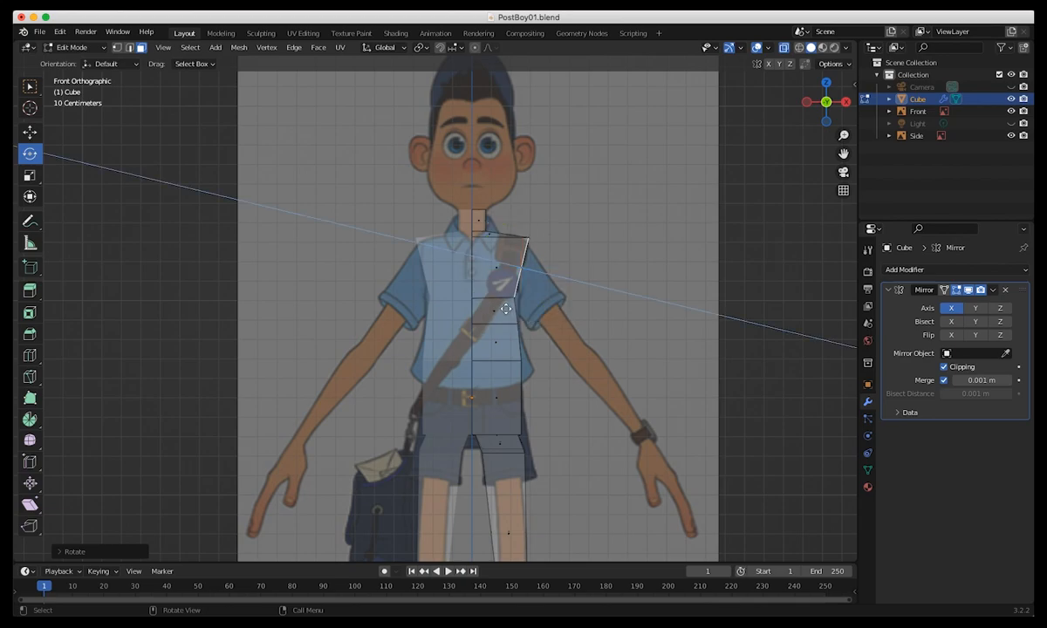
Extrude the shoulder face about 0.45 m outward, then rotate and move its end down along the sleeve in the front reference.
key("e")
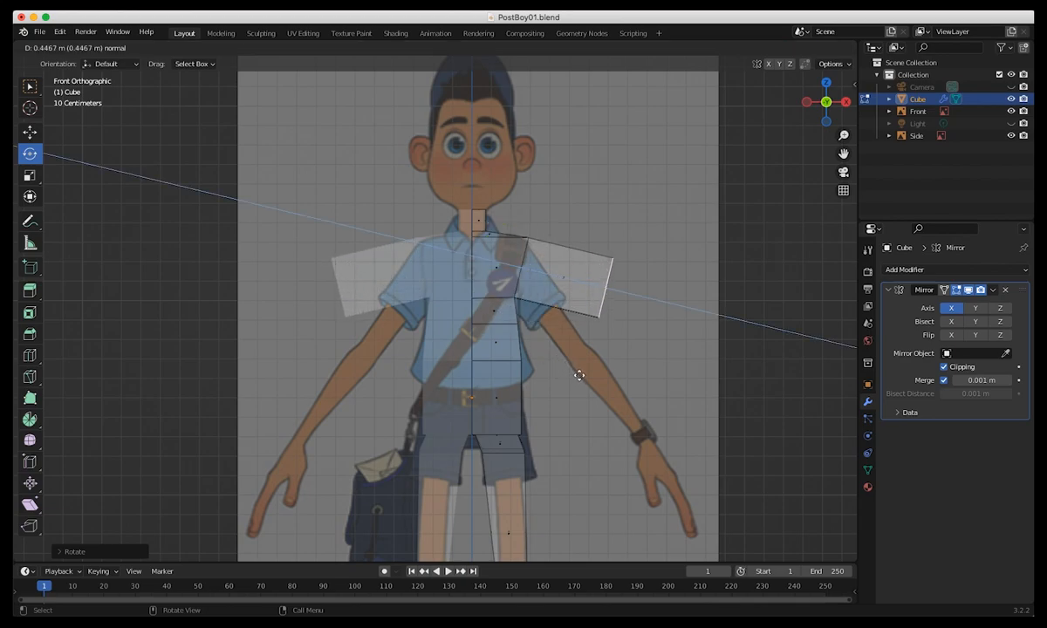
left_click(577, 375)
left_click_drag(584, 232, 581, 352)
key("shift+space")
key("g")
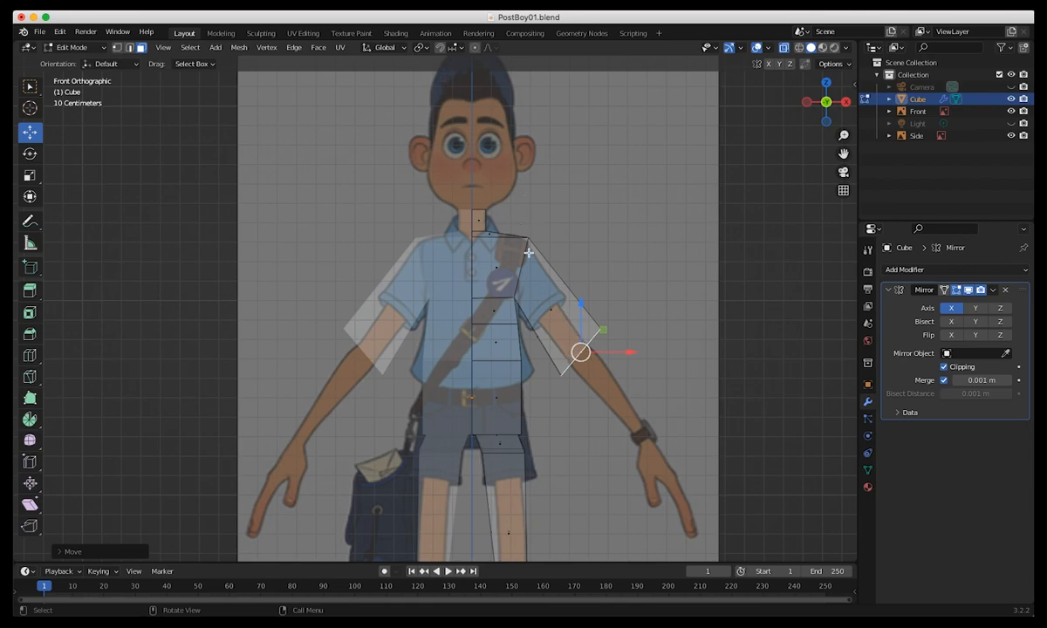
Set the transform orientation to Normal and narrow the end face of the extruded arm to the arm's width in the front reference.
left_click(369, 47)
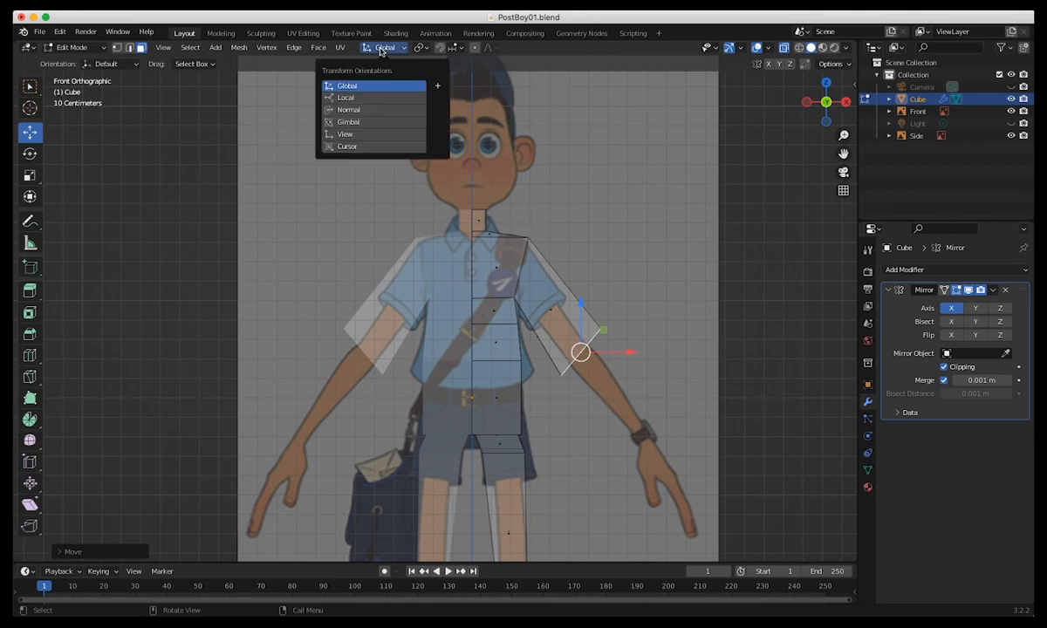
left_click(371, 108)
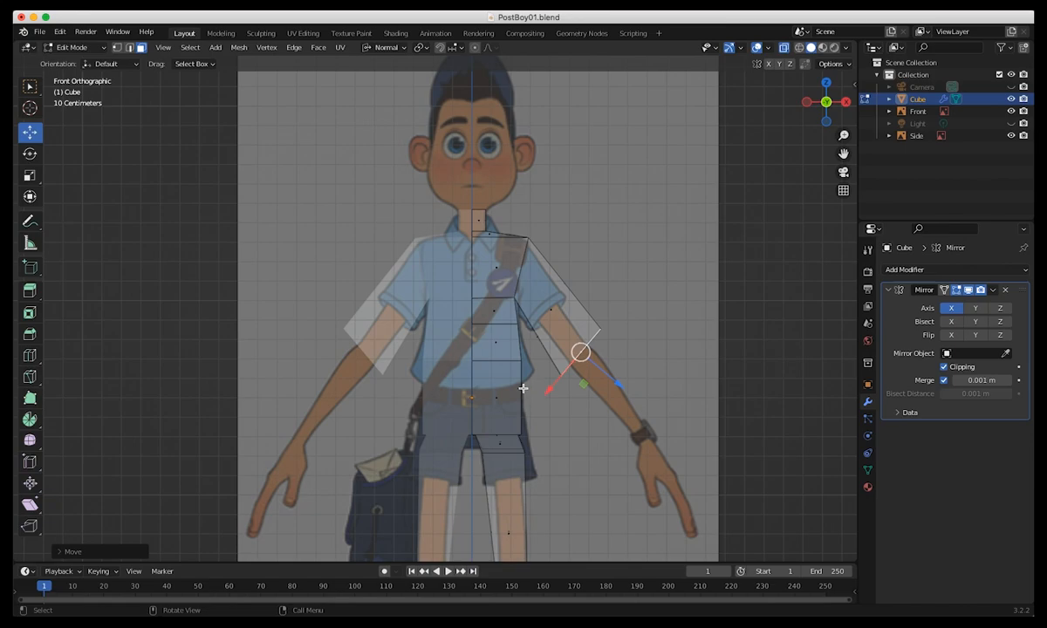
key("shift+space")
key("s")
left_click_drag(549, 390, 566, 371)
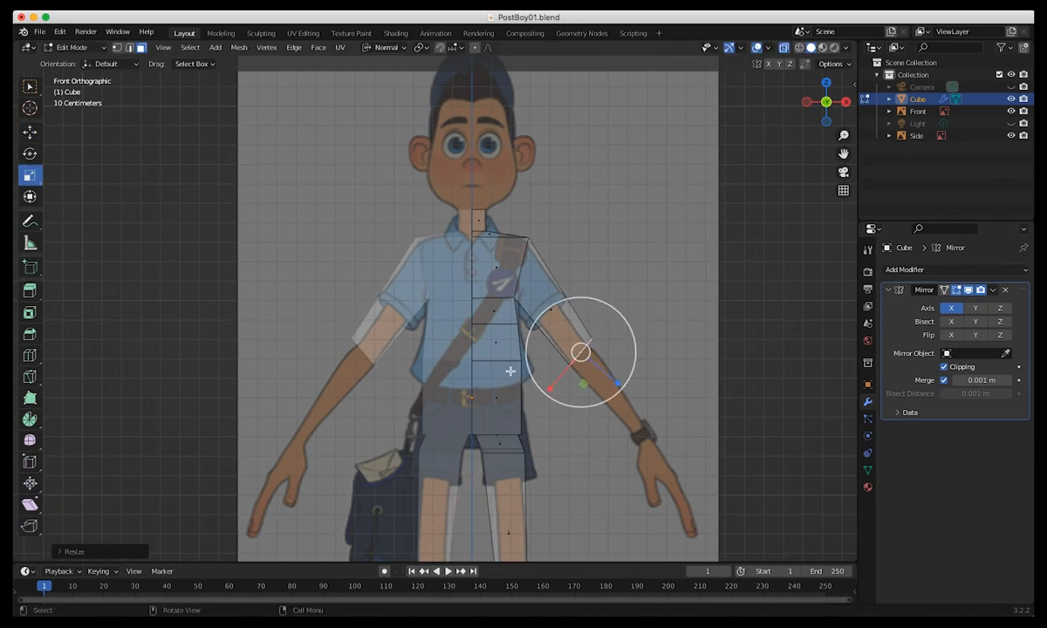
Undo the arm extrusion back to the angled side face of the upper torso.
middle_click_drag(434, 359, 289, 379)
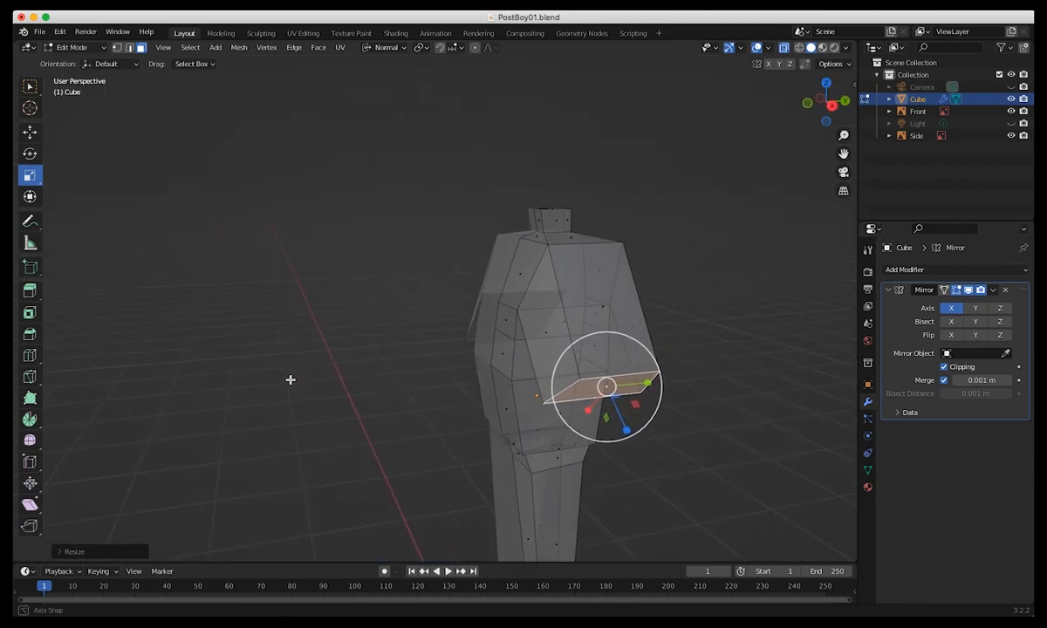
middle_click_drag(404, 351, 420, 353)
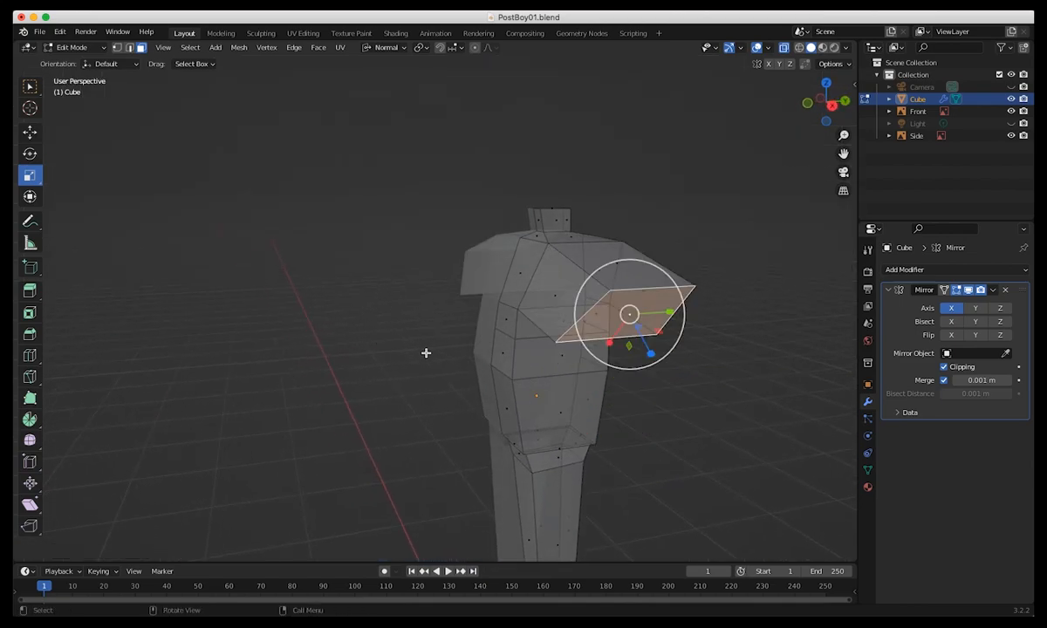
mouse_move(484, 362)
middle_mouse_down()
mouse_move(548, 377)
mouse_move(494, 342)
middle_mouse_up()
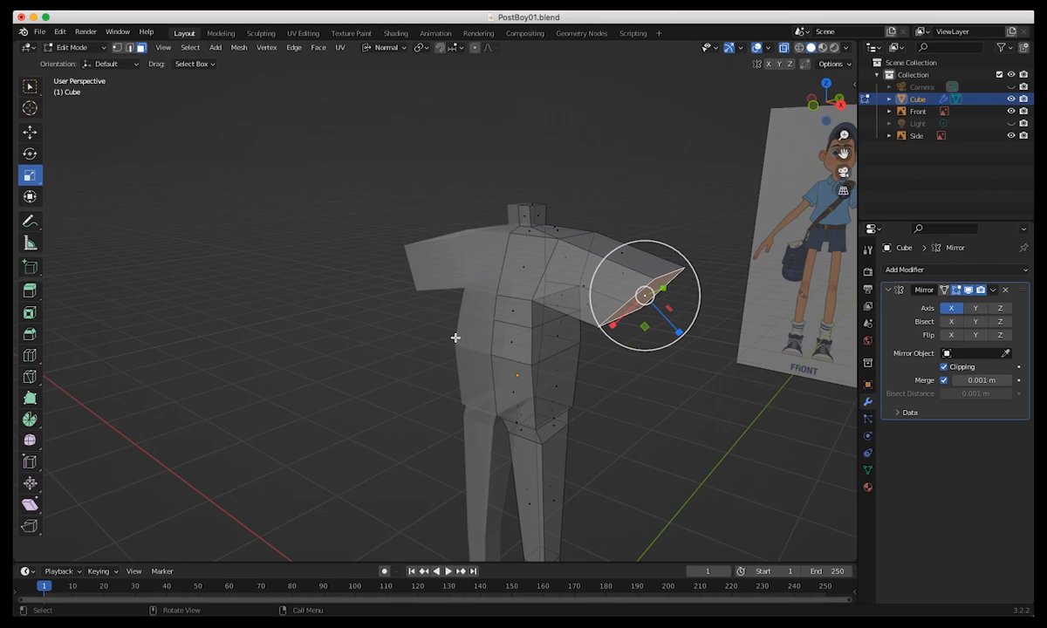
key("ctrl+z")
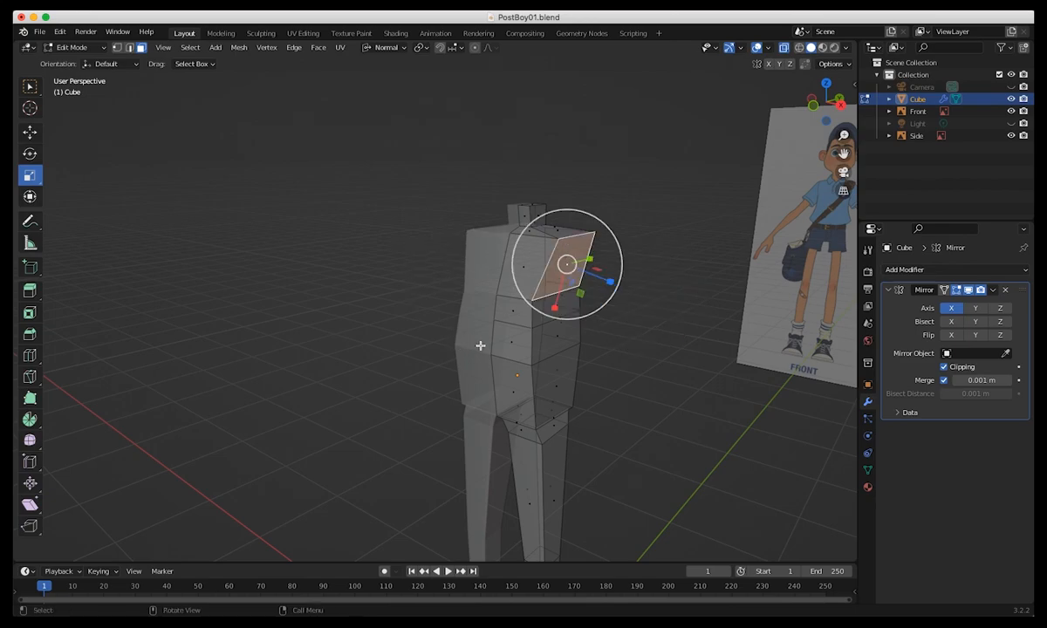
In side view, inset the upper torso's side face to form a smaller shoulder opening for the arm.
key("KP_3")
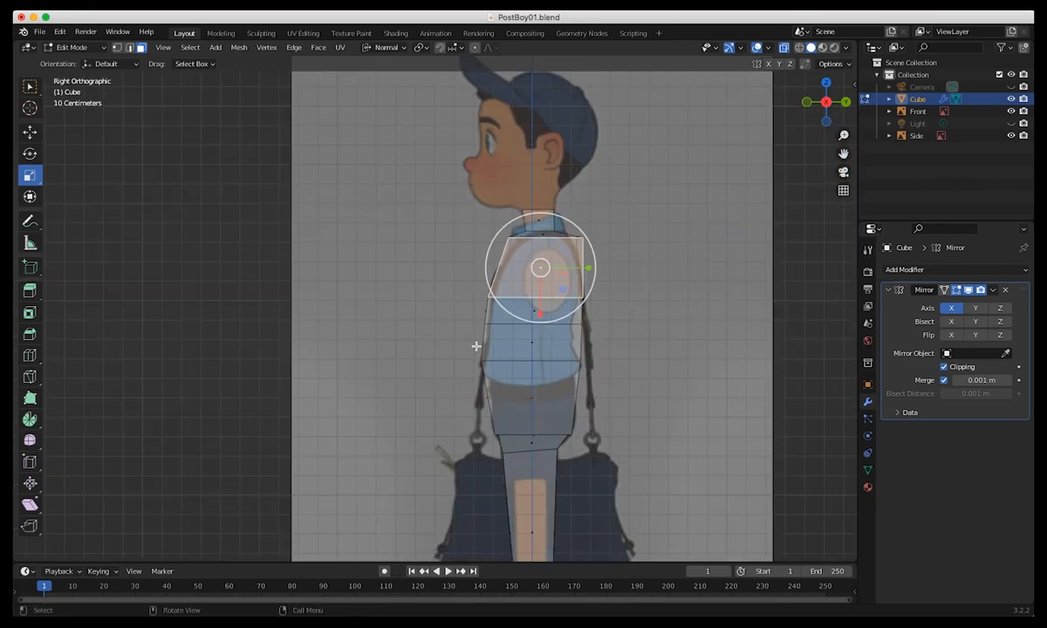
key("KP_1")
key("KP_3")
middle_click_drag(515, 292, 521, 315)
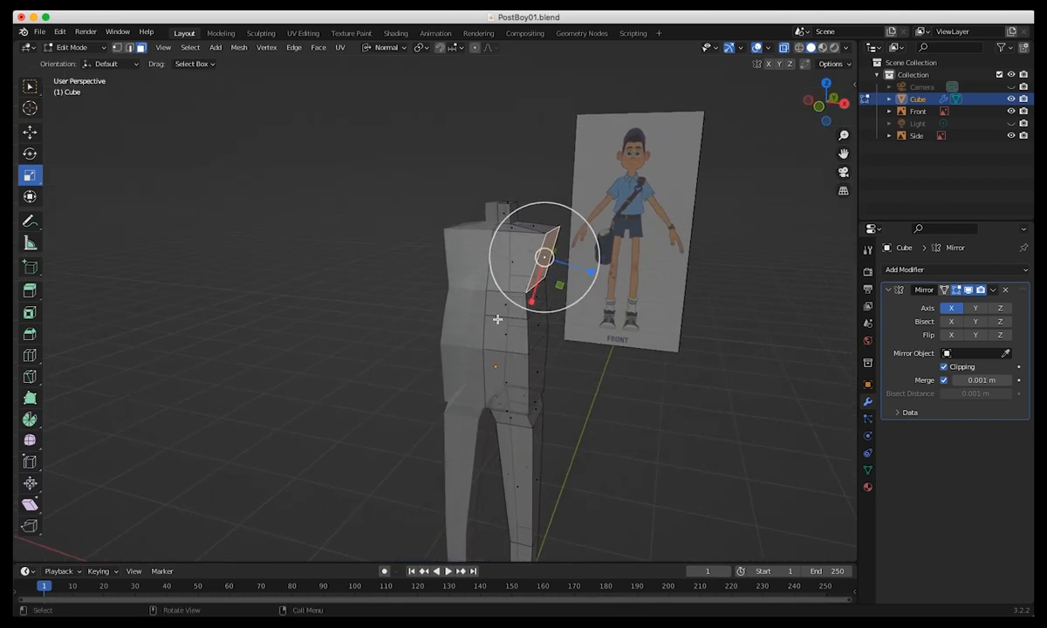
key("KP_3")
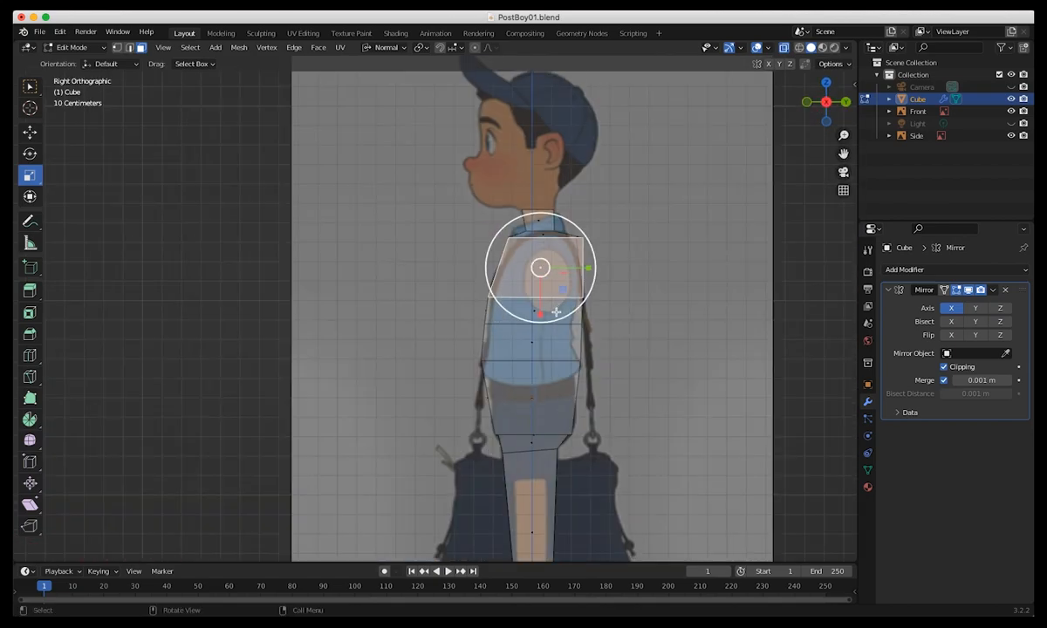
key("i")
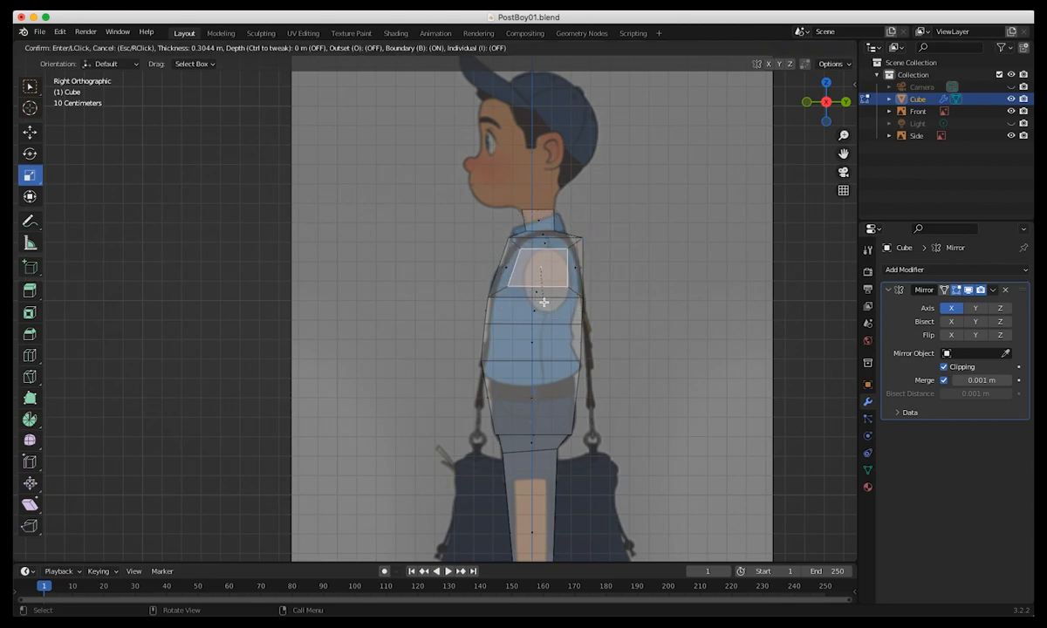
left_click(533, 299)
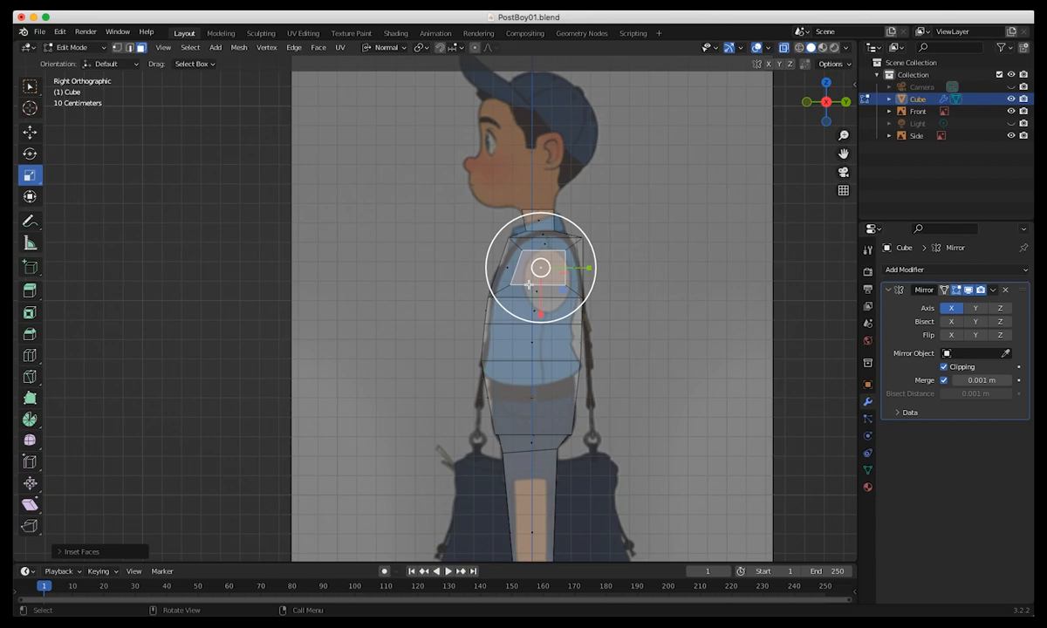
Narrow the inset shoulder face front to back and shift it toward the arm in the side reference.
left_click_drag(585, 271, 573, 274)
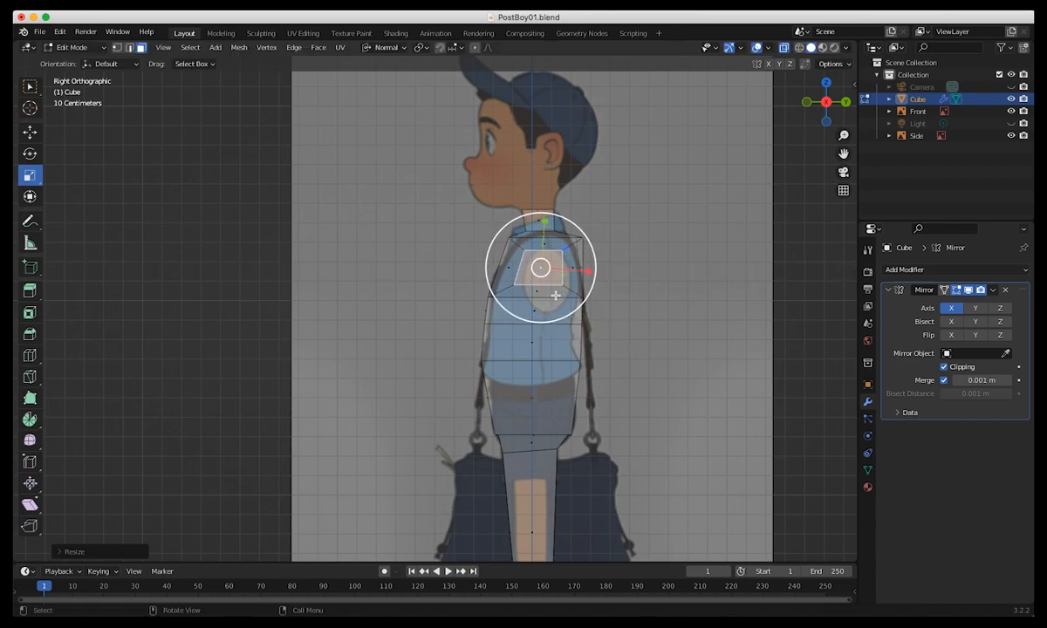
key("shift+space")
key("g")
left_click_drag(574, 271, 580, 276)
In front view, extrude the inset shoulder face outward and move its end down to the elbow of the reference arm.
middle_click_drag(571, 350, 611, 336)
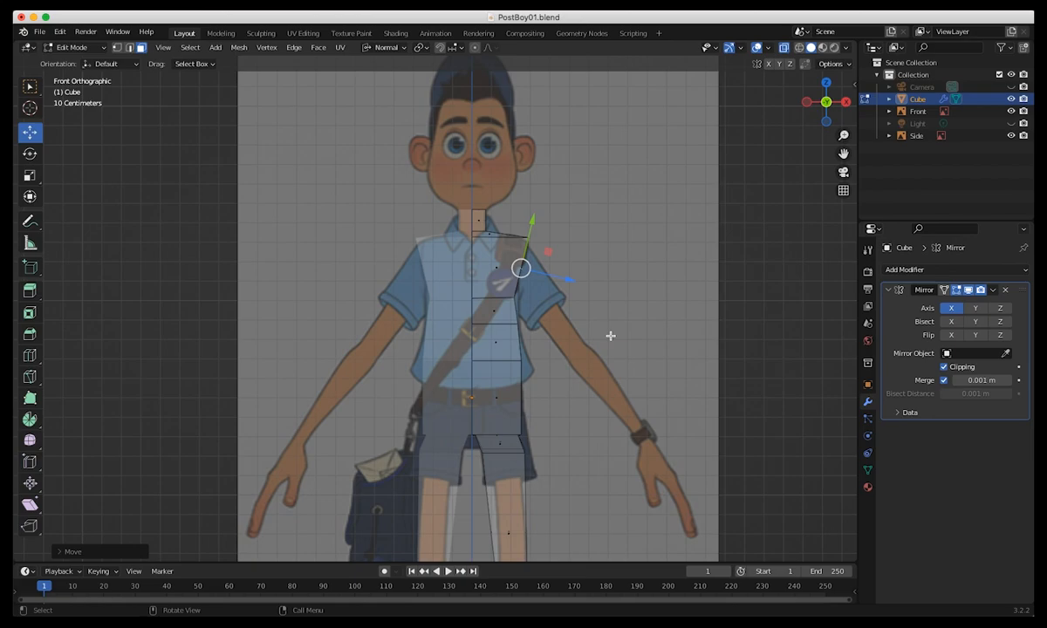
key("e")
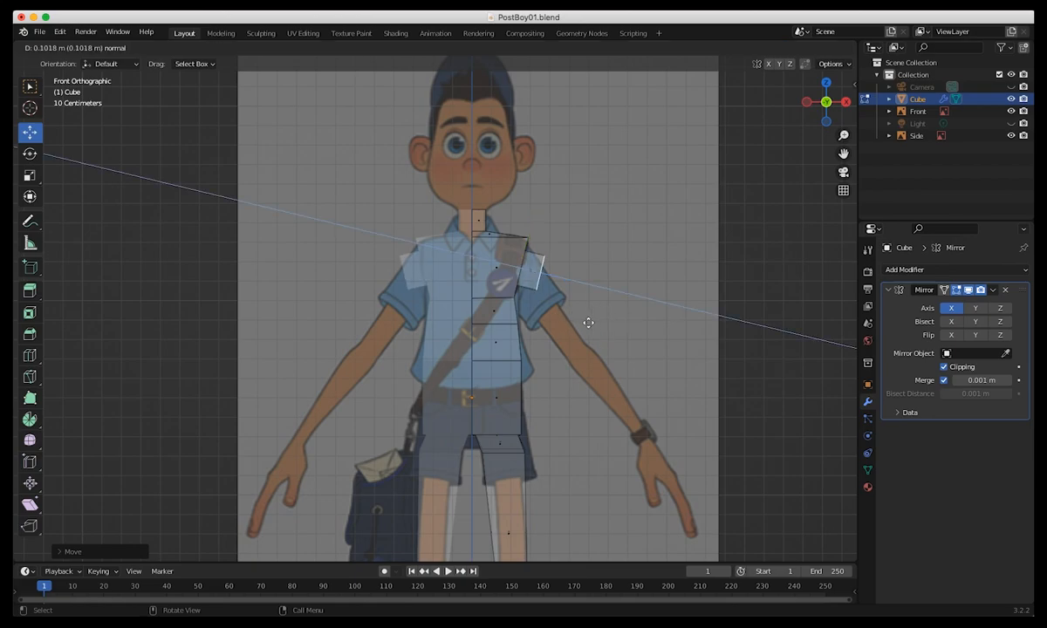
left_click(646, 354)
left_click_drag(613, 289, 575, 353)
Rotate the upper arm's end face square to the arm direction and scale it to the elbow width in the reference.
key("r")
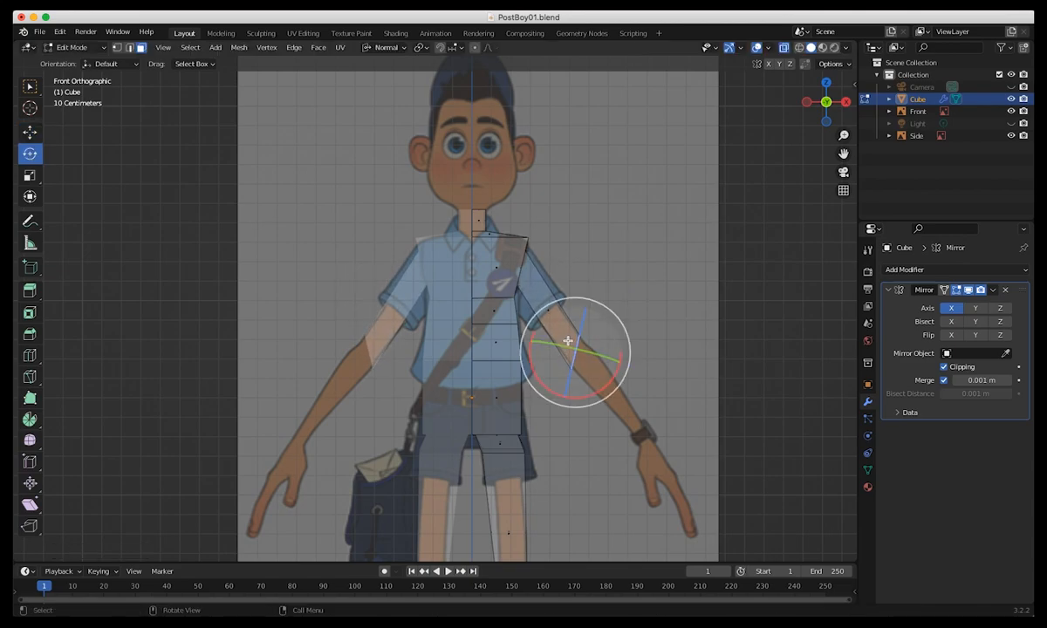
left_click_drag(593, 301, 616, 321)
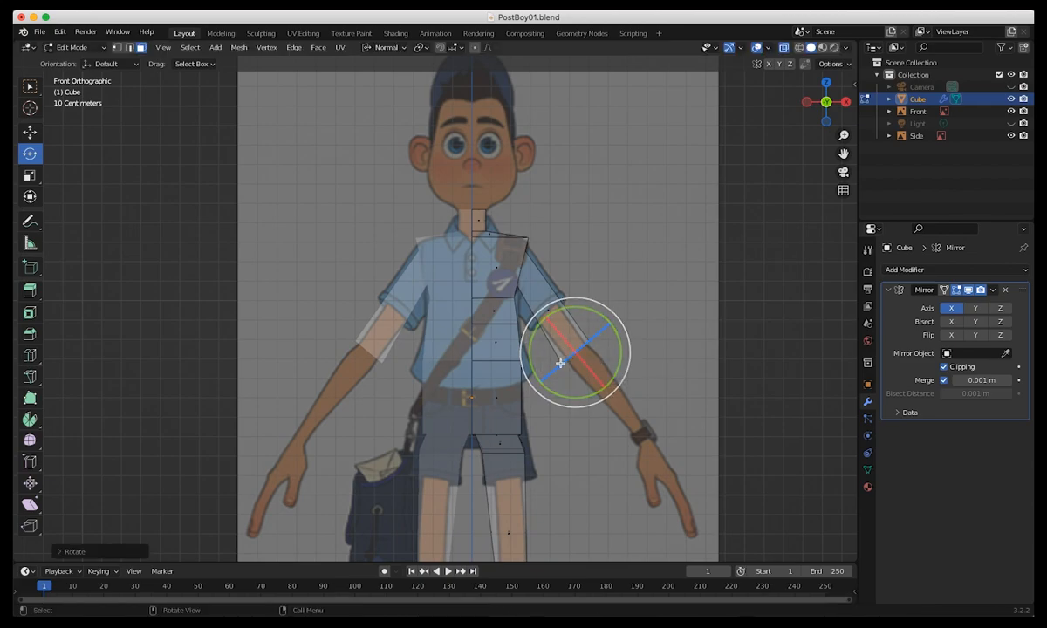
key("s")
left_click_drag(557, 367, 564, 370)
Extrude the elbow face down to the wrist, then scale the end face down and move it onto the reference wrist.
key("e")
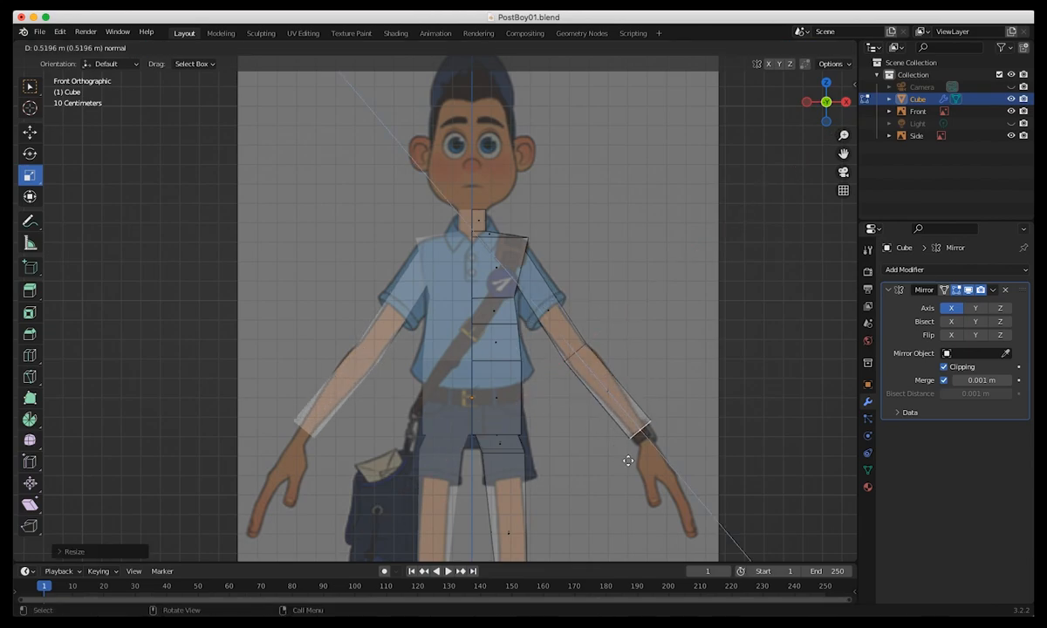
left_click(631, 470)
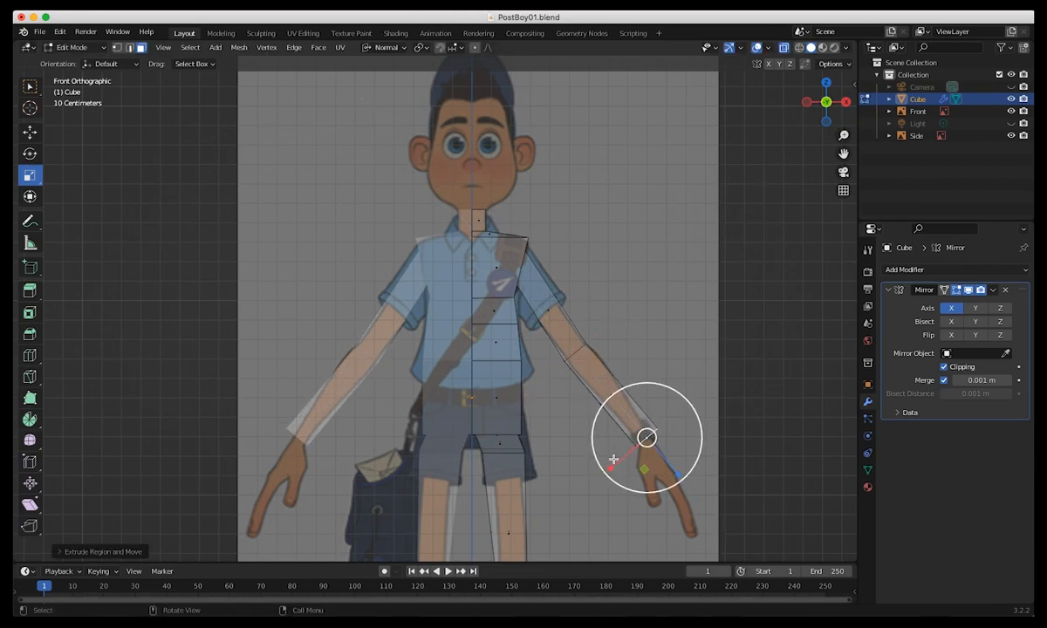
left_click_drag(684, 398, 653, 421)
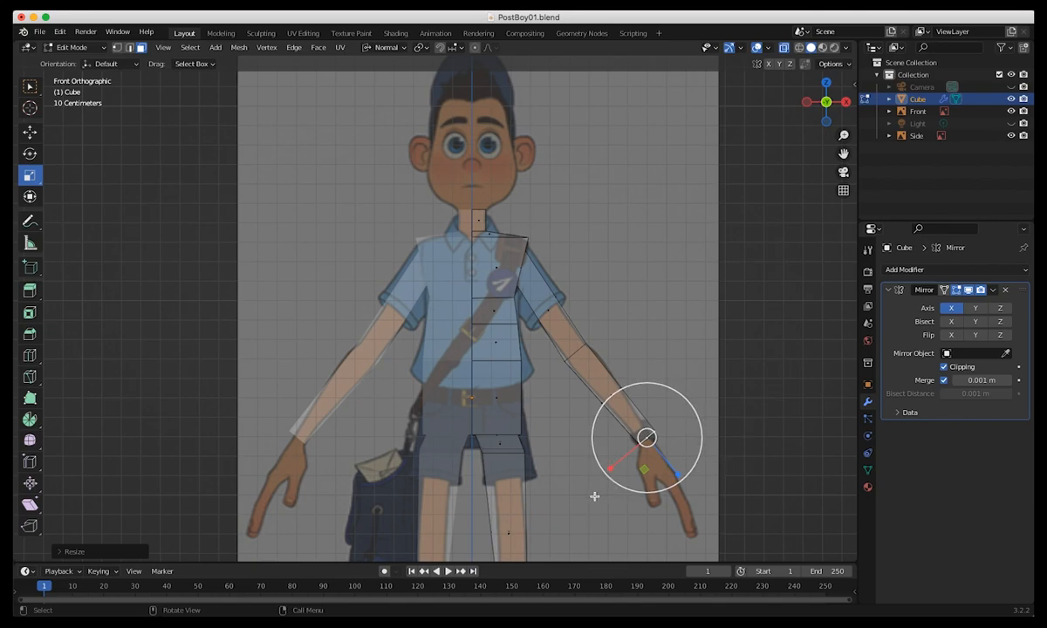
key("g")
key("g")
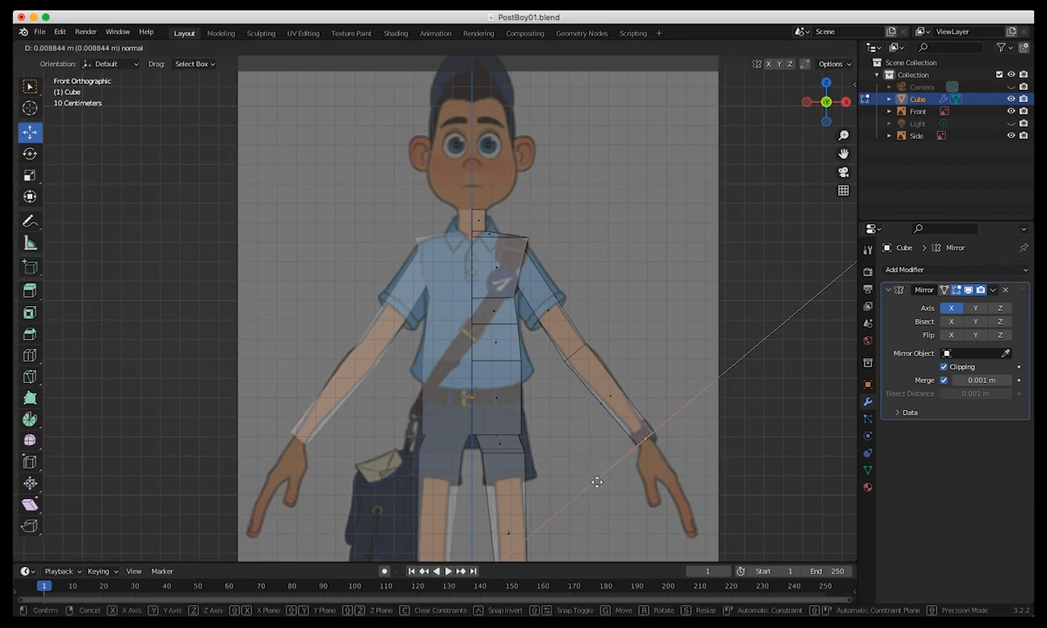
left_click(588, 469)
In edge mode, select the elbow edge loop, move it slightly outward and scale it down to slim the elbow.
left_click_drag(537, 348, 612, 374)
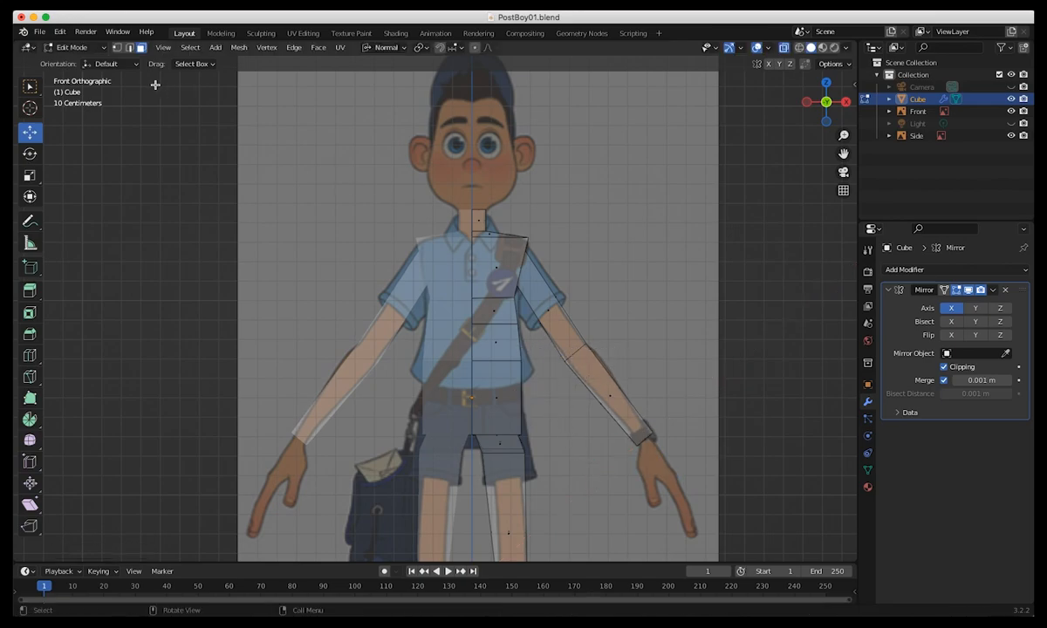
left_click(574, 351)
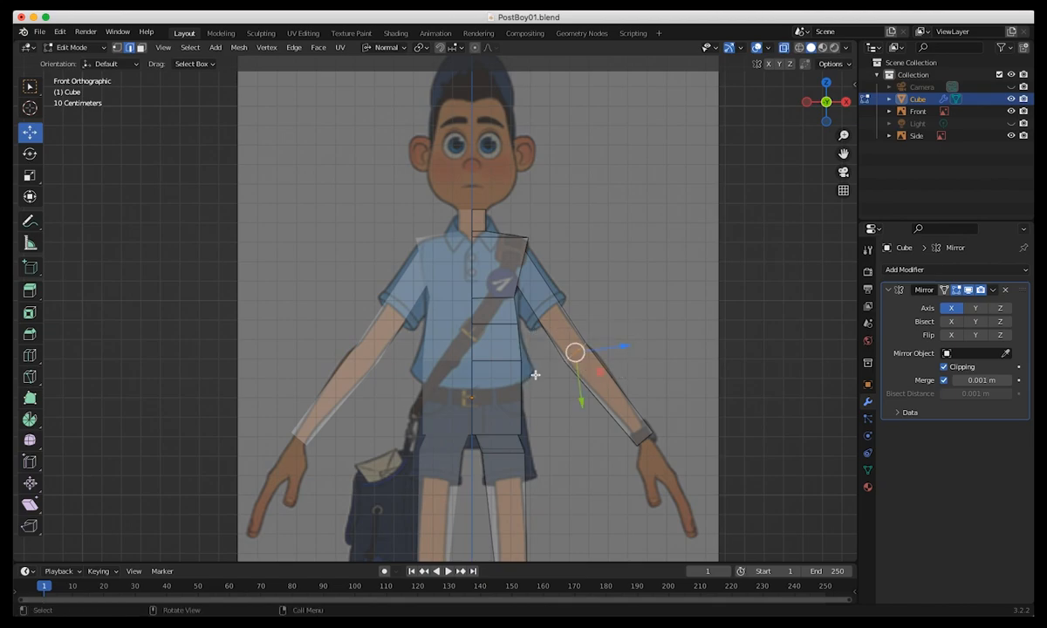
mouse_move(575, 352)
left_mouse_down()
mouse_move(589, 349)
mouse_move(579, 351)
left_mouse_up()
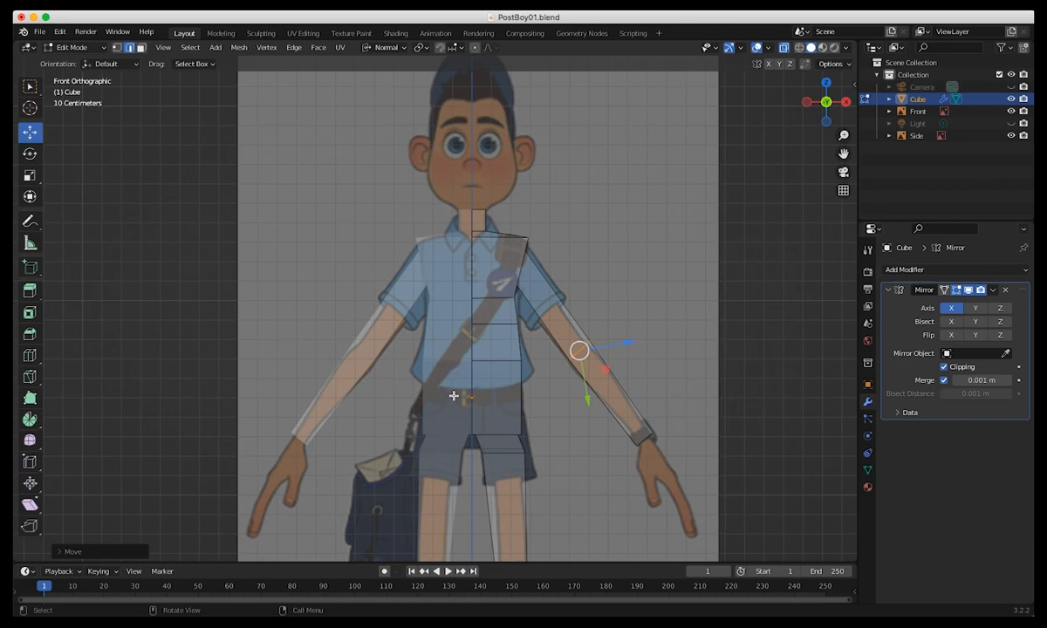
middle_click_drag(435, 412, 314, 406)
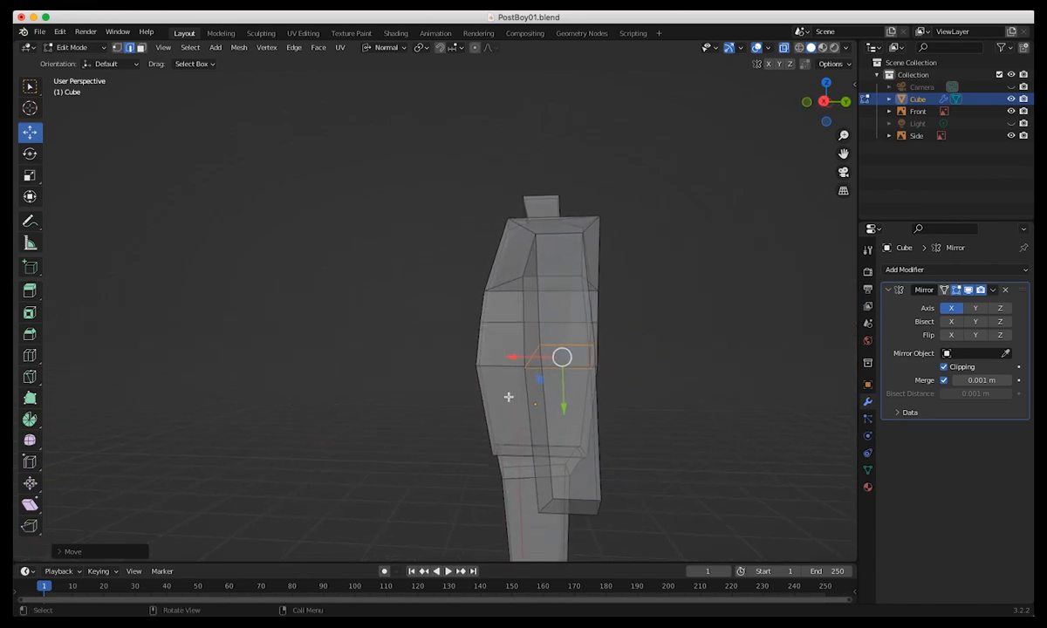
key("shift+space")
key("s")
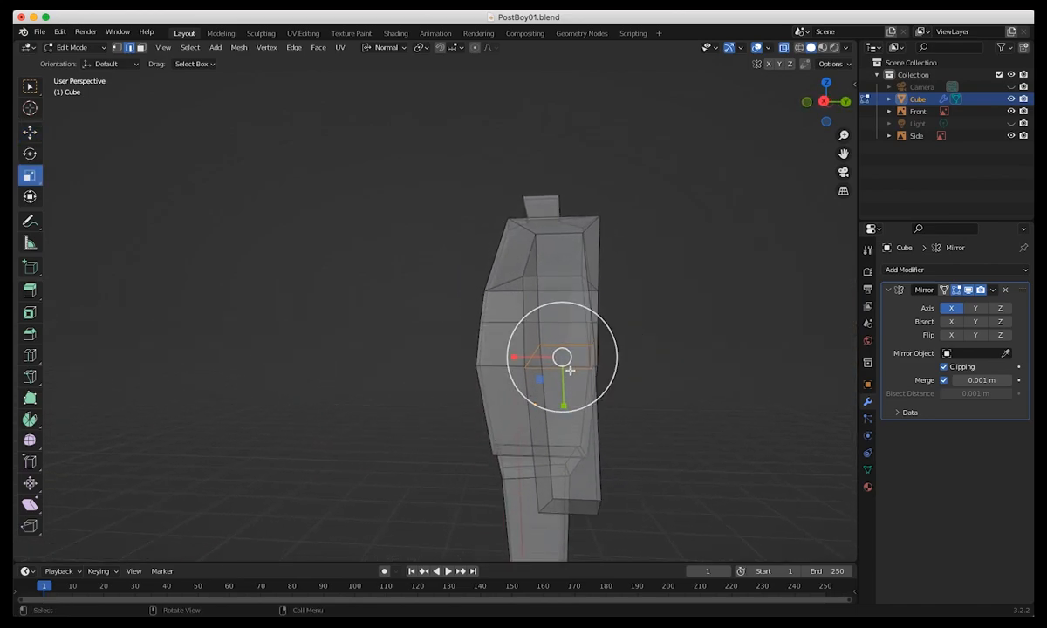
left_click_drag(608, 336, 586, 346)
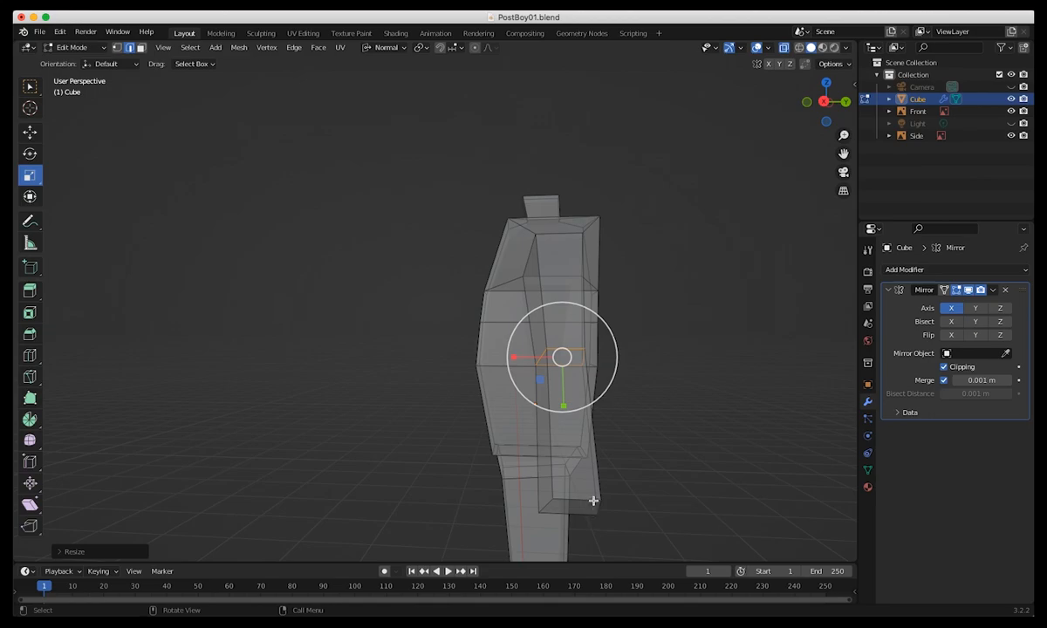
Select the edge loop around the wrist and scale it down to about 0.38.
left_click(588, 502, "alt")
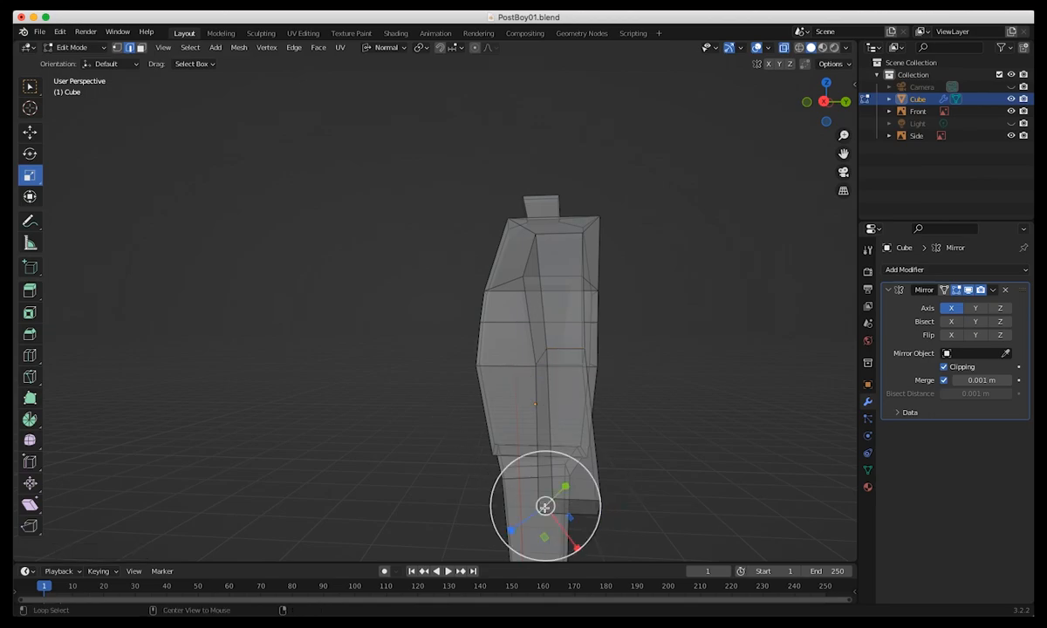
left_click(273, 346)
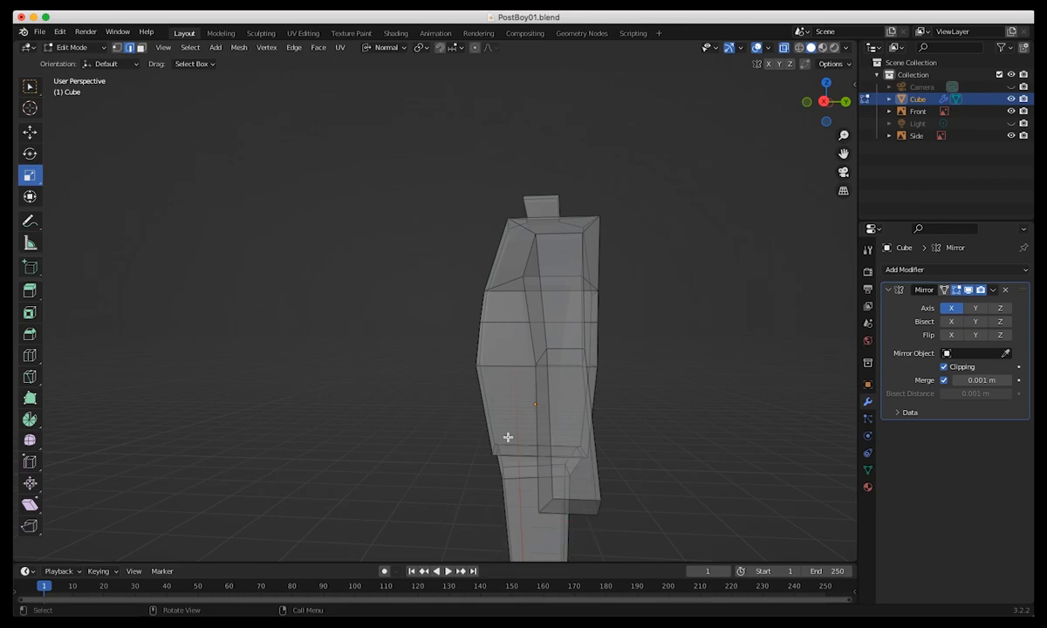
left_click(576, 500)
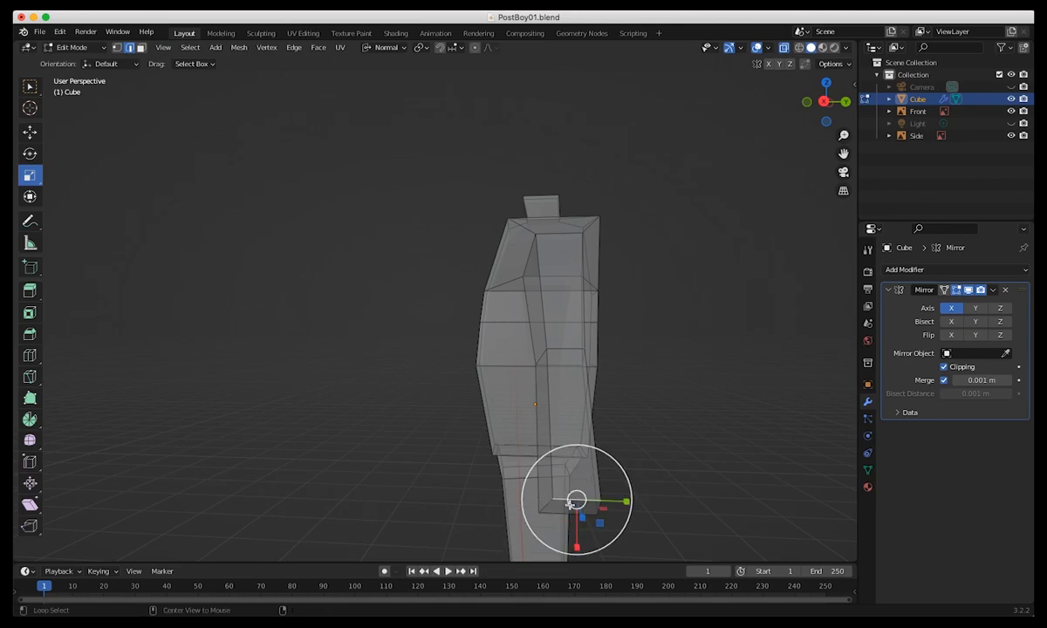
left_click(547, 506, "alt")
left_click(581, 513, "alt+shift")
left_click(587, 502, "alt+shift")
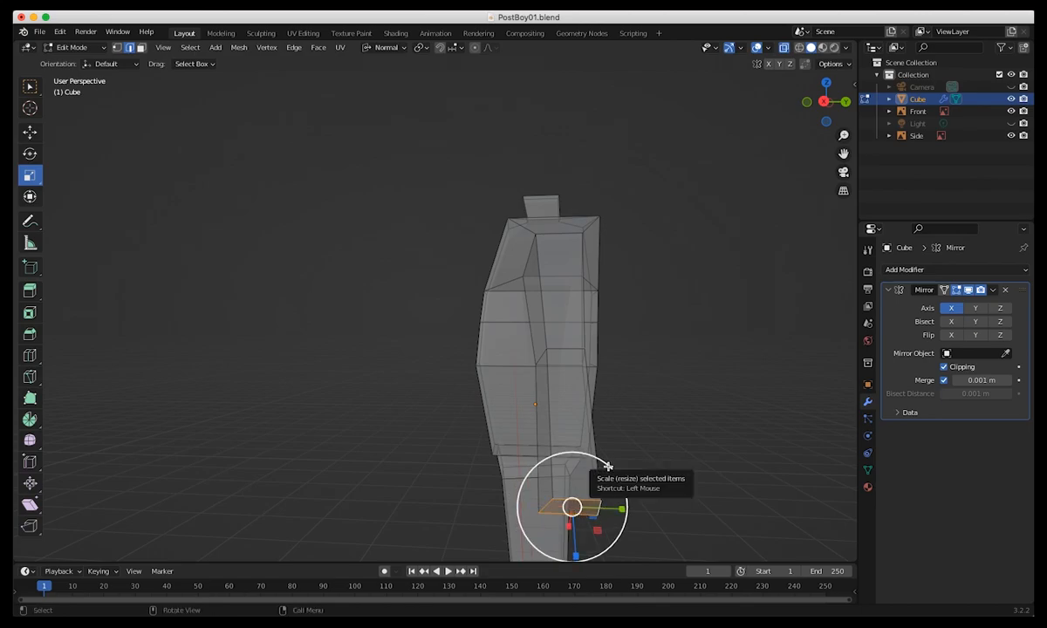
key("s")
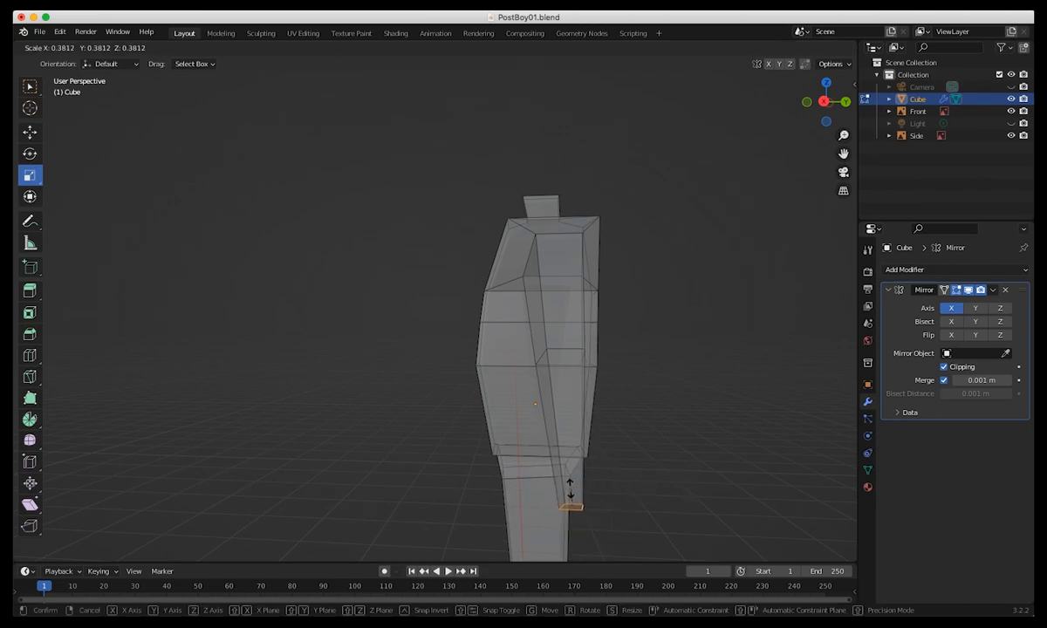
left_click(567, 492)
Scale the wrist edge loop up to about 1.54 so the end of the arm is thicker.
middle_click_drag(567, 498, 718, 483)
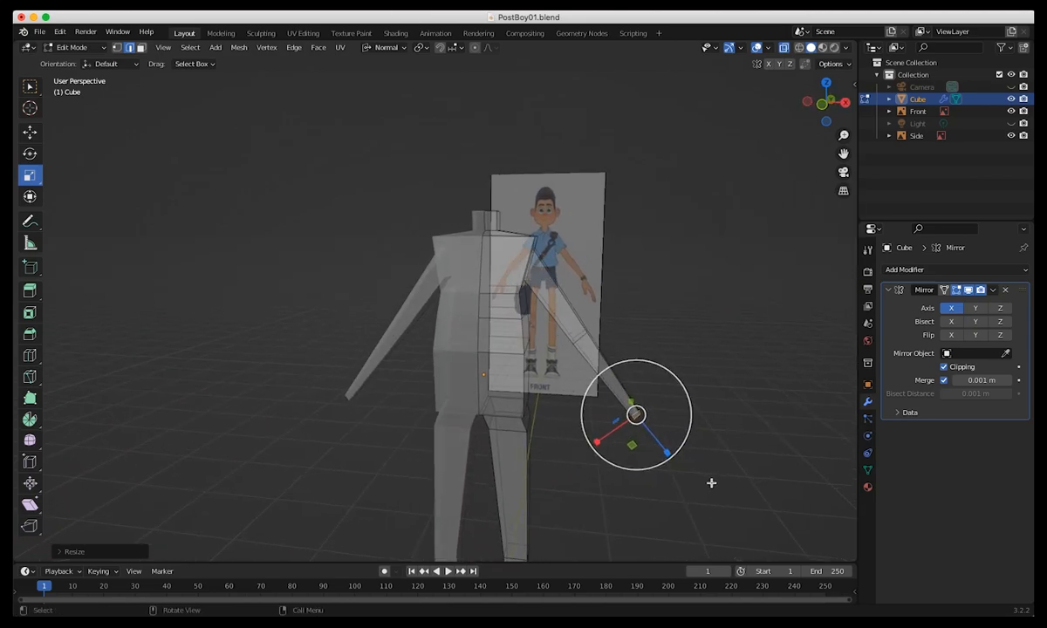
middle_click_drag(549, 444, 454, 437)
middle_click_drag(516, 383, 565, 397)
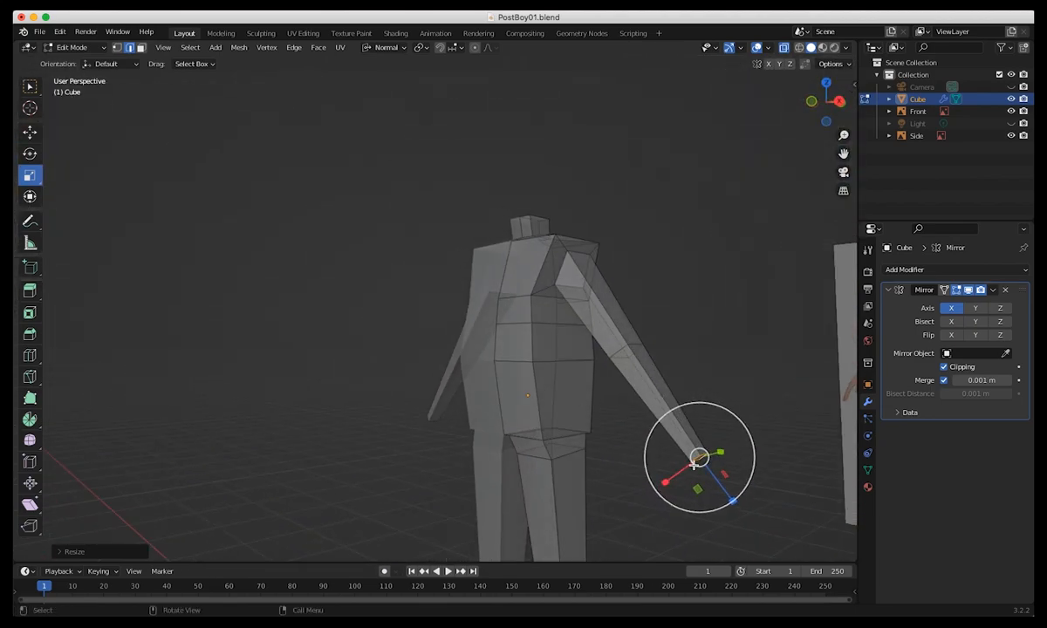
key("s")
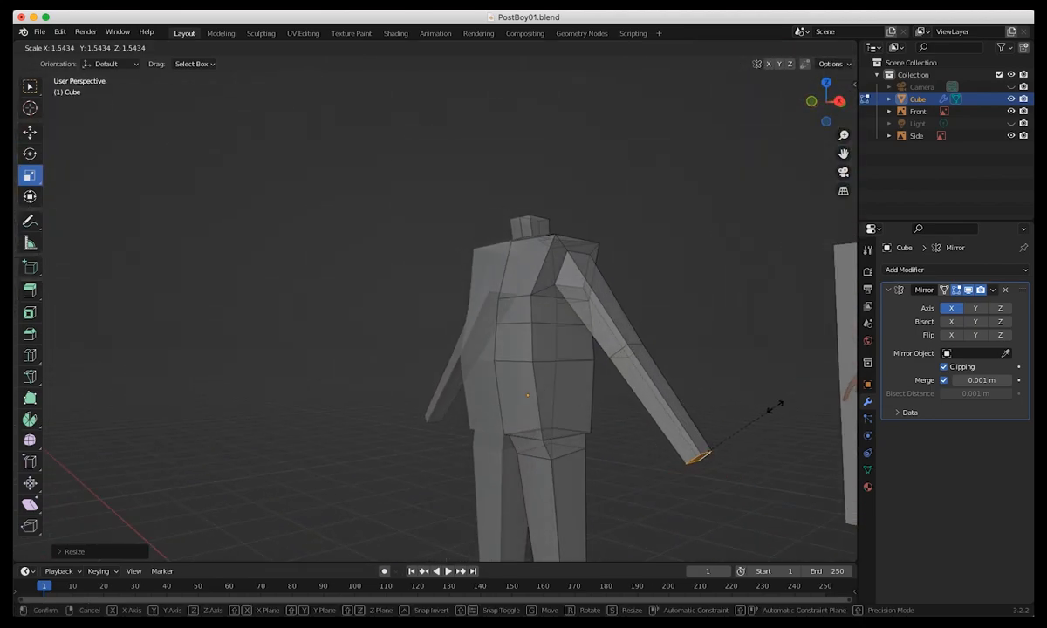
left_click(774, 408)
middle_click_drag(774, 408, 602, 335)
middle_click_drag(661, 404, 457, 478)
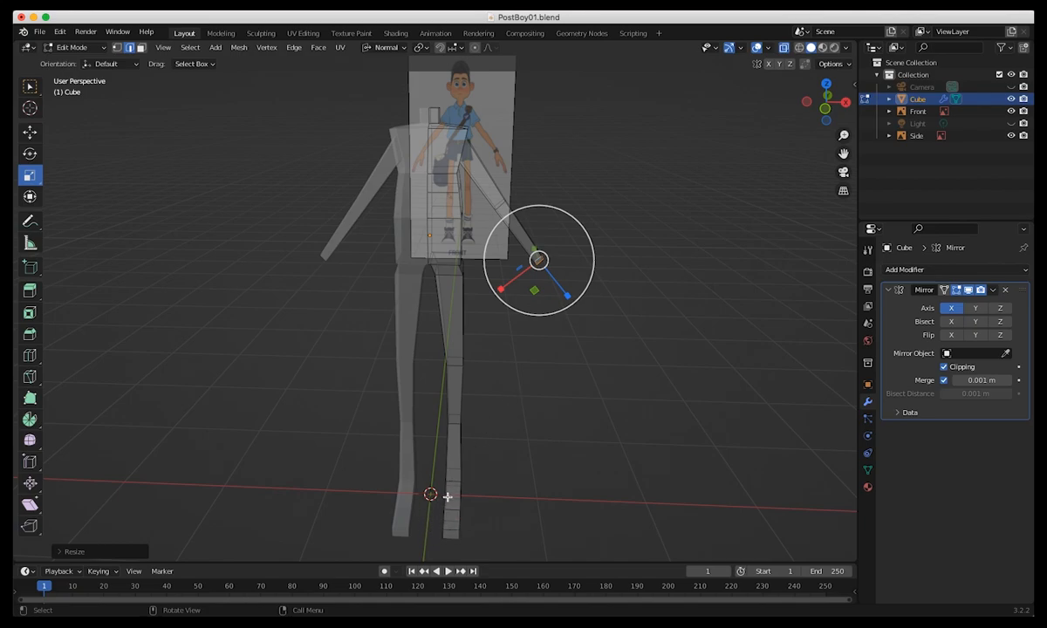
middle_click_drag(430, 480, 353, 421)
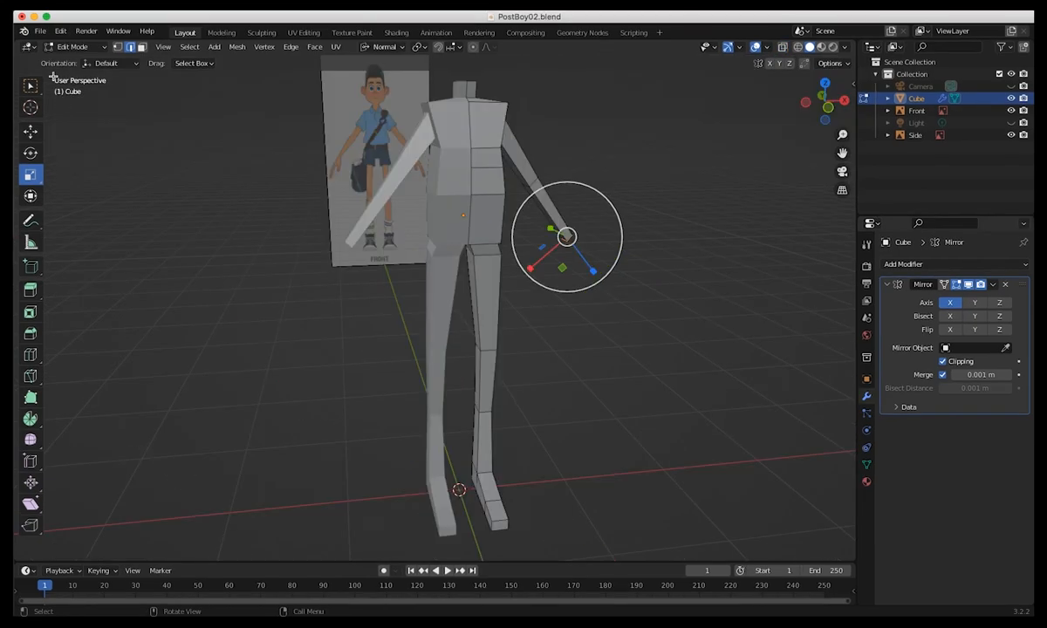
In Object Mode, add a Subdivision Surface modifier to the body and set its viewport level to 2.
left_click(77, 47)
left_click(83, 61)
left_click(194, 198)
middle_click_drag(195, 198, 269, 239)
left_click(518, 203)
middle_click_drag(518, 203, 478, 221)
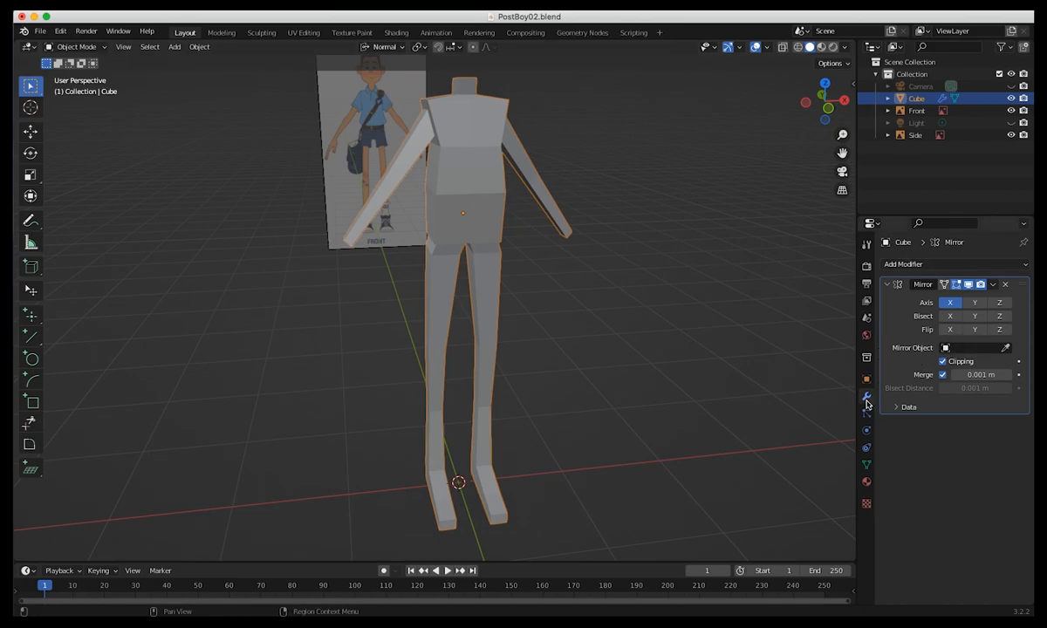
left_click(914, 265)
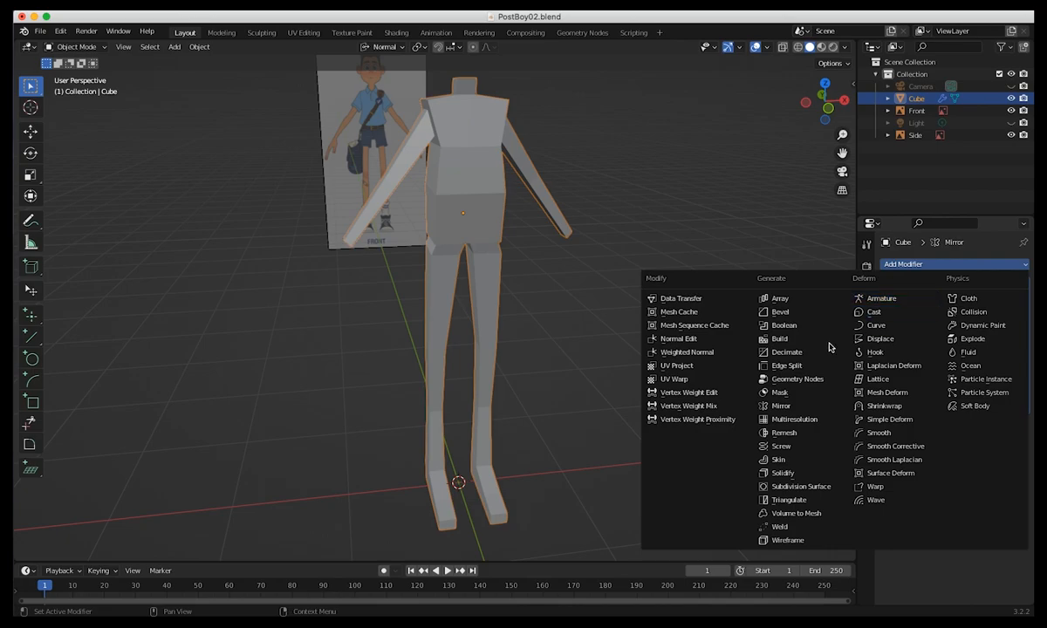
left_click(789, 485)
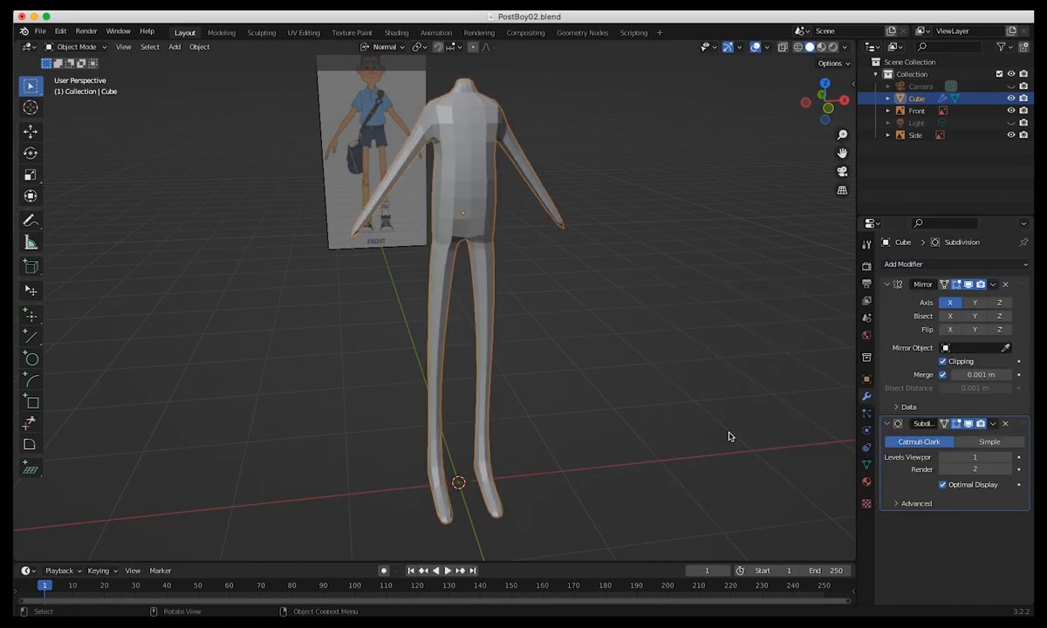
left_click(1010, 458)
middle_click_drag(600, 362, 410, 319)
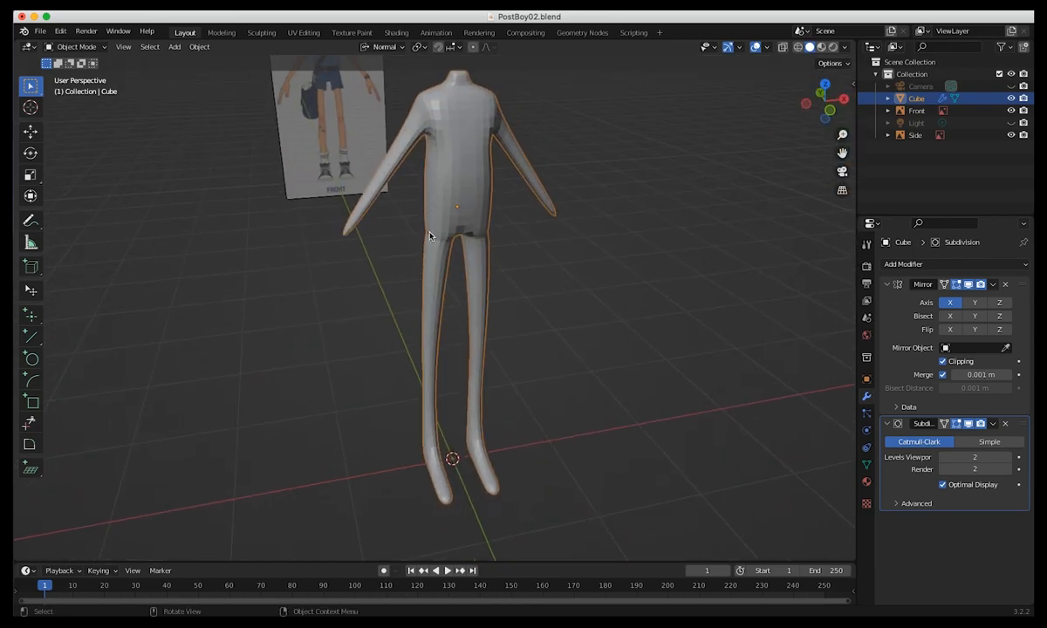
Apply smooth shading to the subdivided body mesh.
right_click(444, 172)
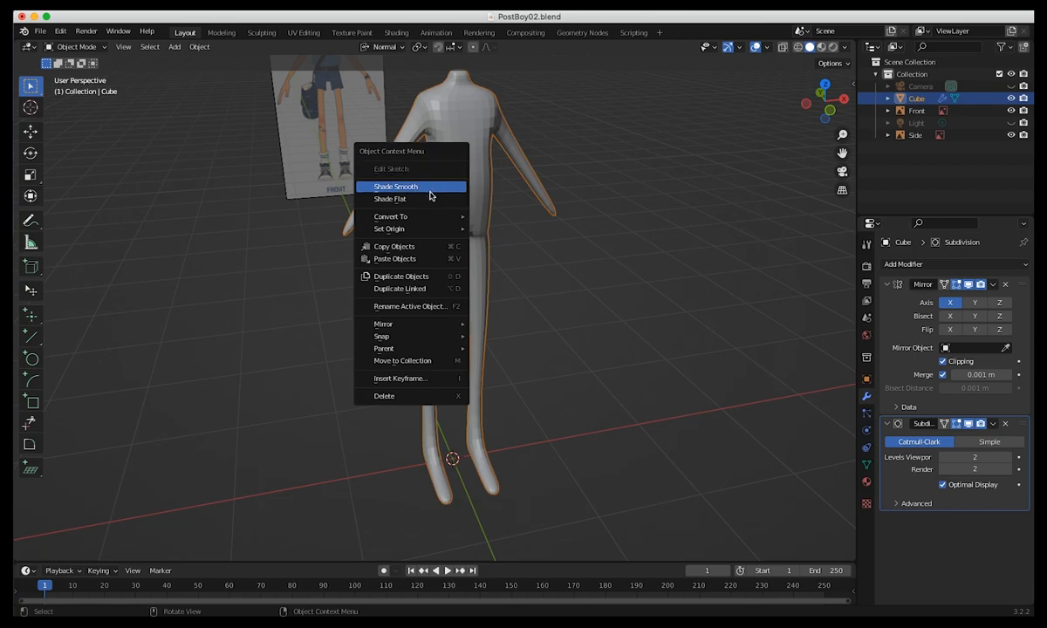
left_click(440, 186)
middle_click_drag(404, 204, 324, 331)
scroll(321, 225, "up", 2)
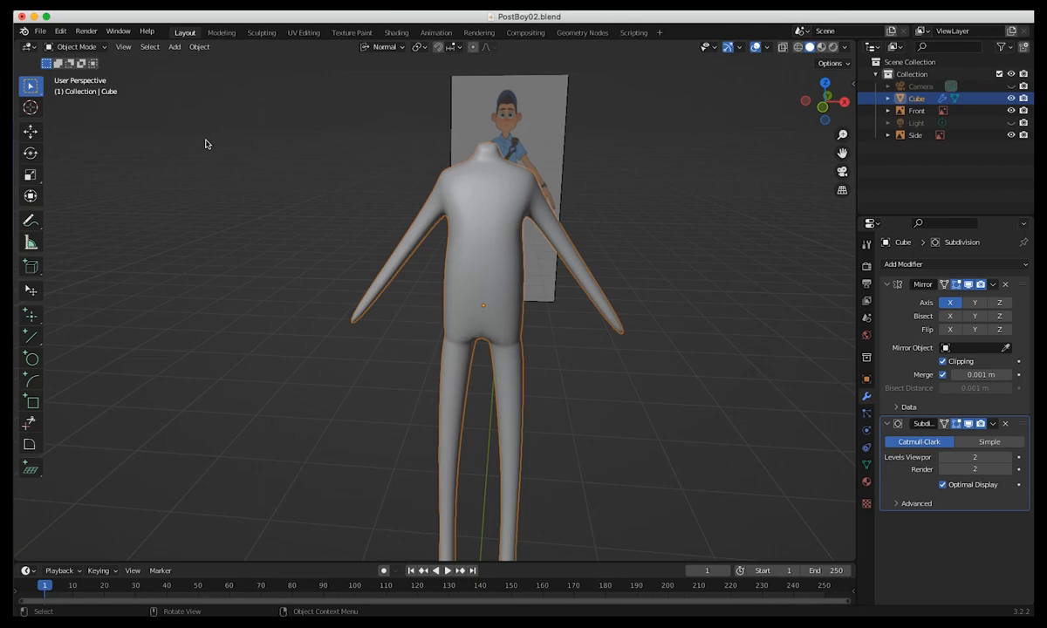
In Edit Mode, select the outer hip edge at the torso's lower border and set the transform orientation to Global.
left_click(59, 49)
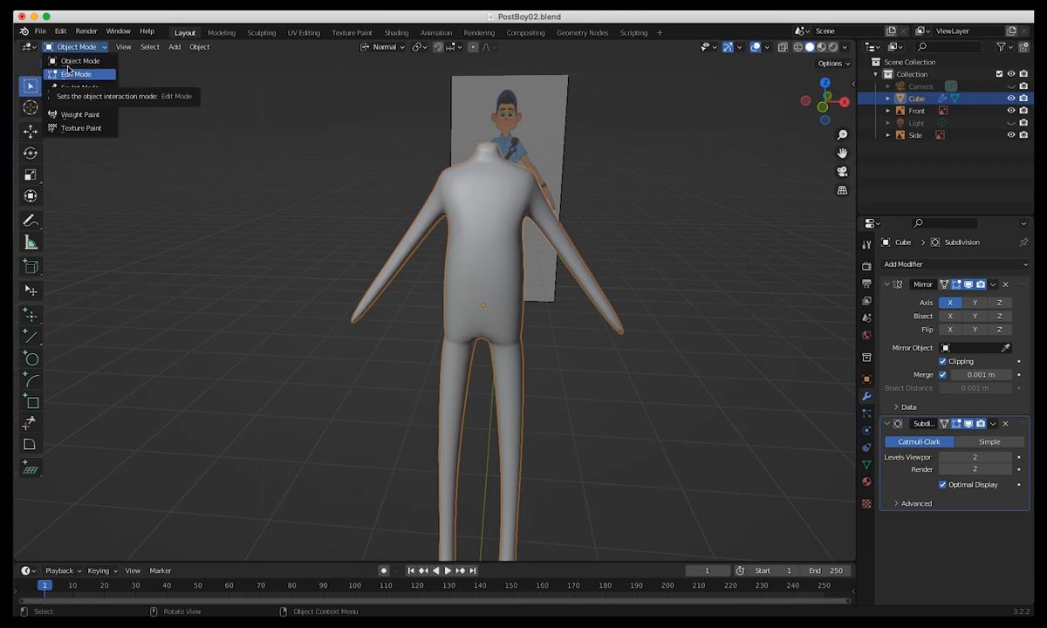
left_click(66, 75)
mouse_move(355, 269)
middle_mouse_down()
mouse_move(232, 291)
mouse_move(241, 259)
mouse_move(192, 231)
mouse_move(114, 259)
mouse_move(358, 273)
middle_mouse_up()
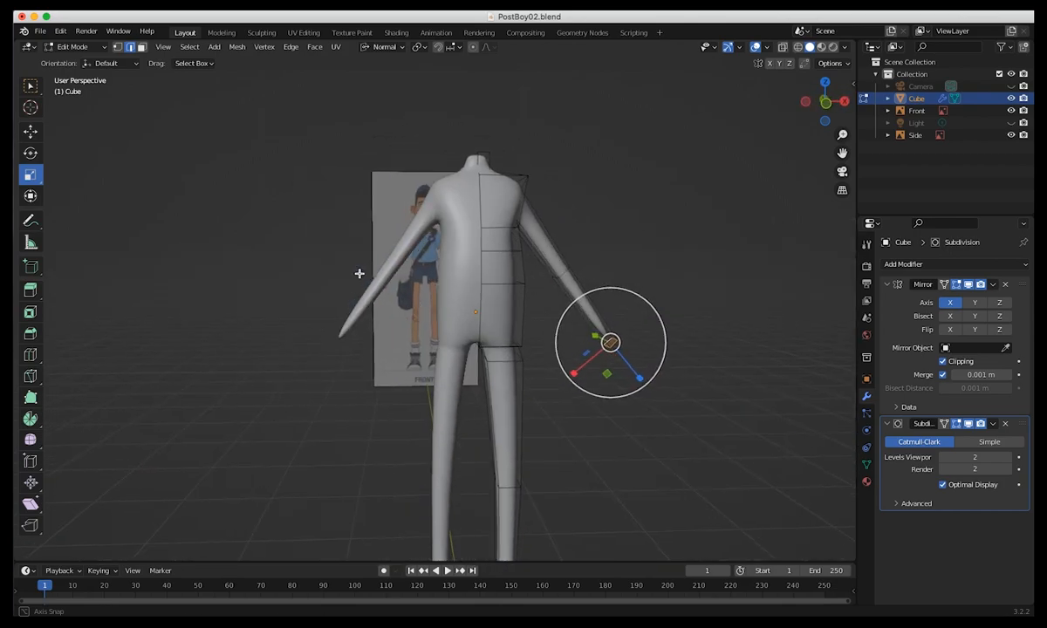
middle_click_drag(500, 318, 285, 303)
middle_click_drag(417, 304, 446, 301)
left_click(130, 48)
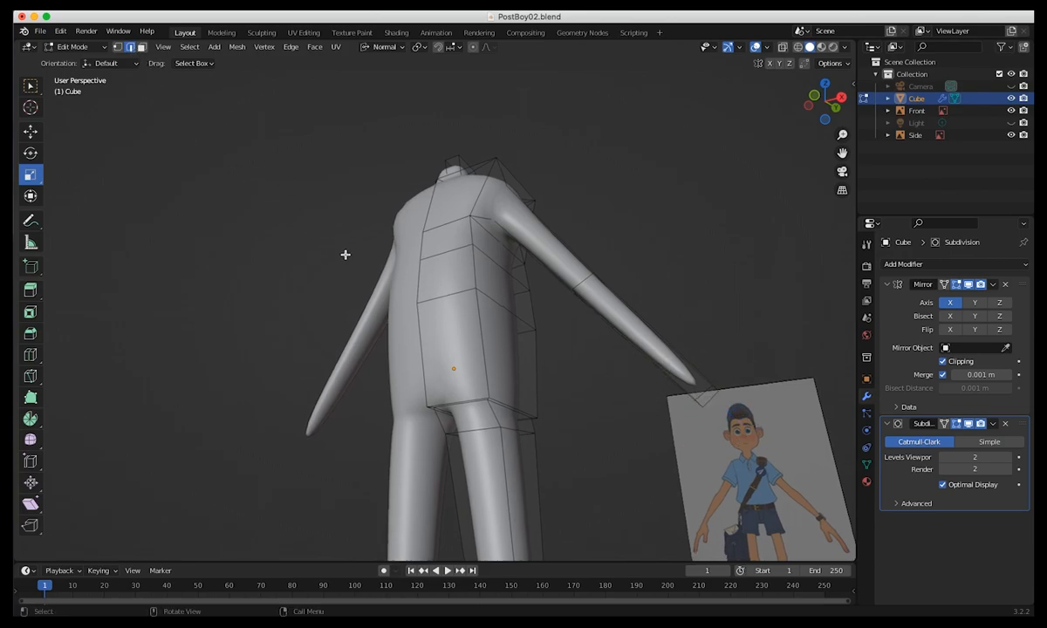
left_click(518, 406)
left_click(381, 48)
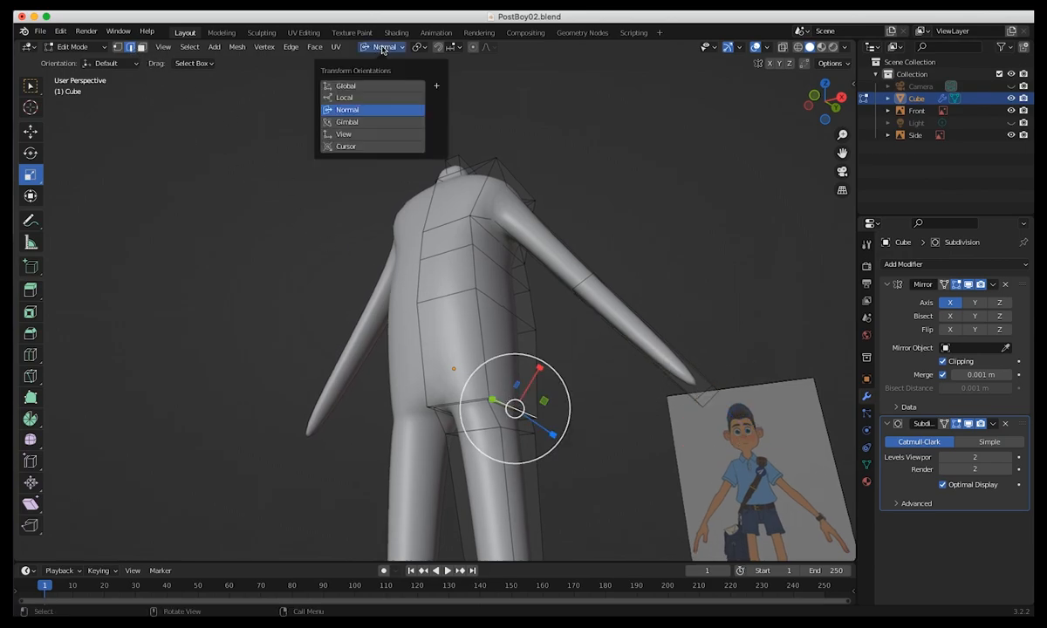
left_click(365, 86)
Move the outer hip edge slightly up along Z and outward along X.
middle_click_drag(347, 170, 474, 366)
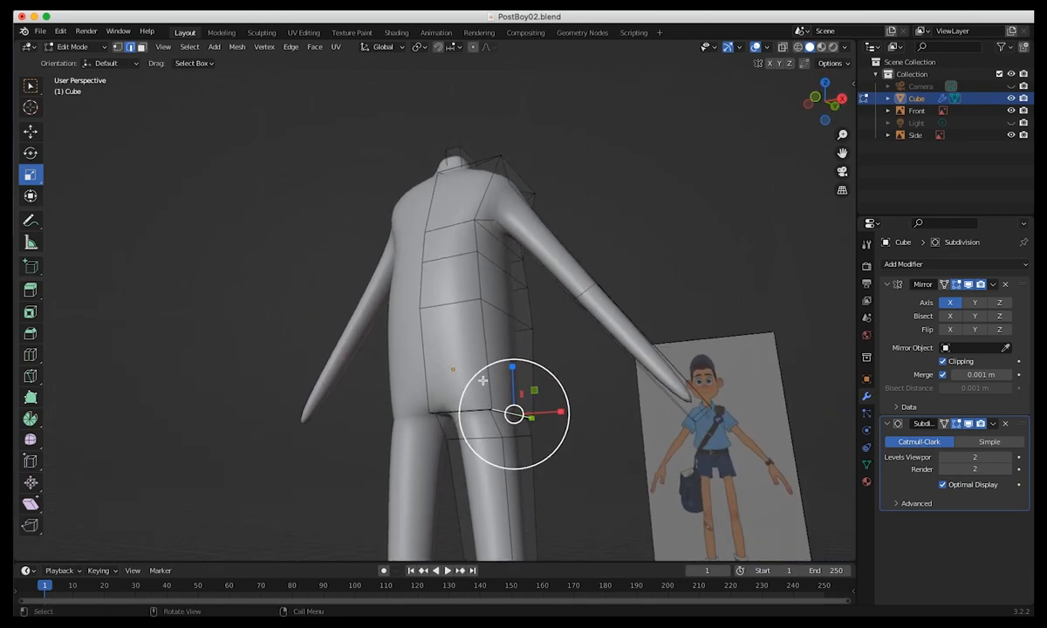
key("g")
left_click_drag(512, 360, 508, 344)
middle_click_drag(610, 436, 577, 440)
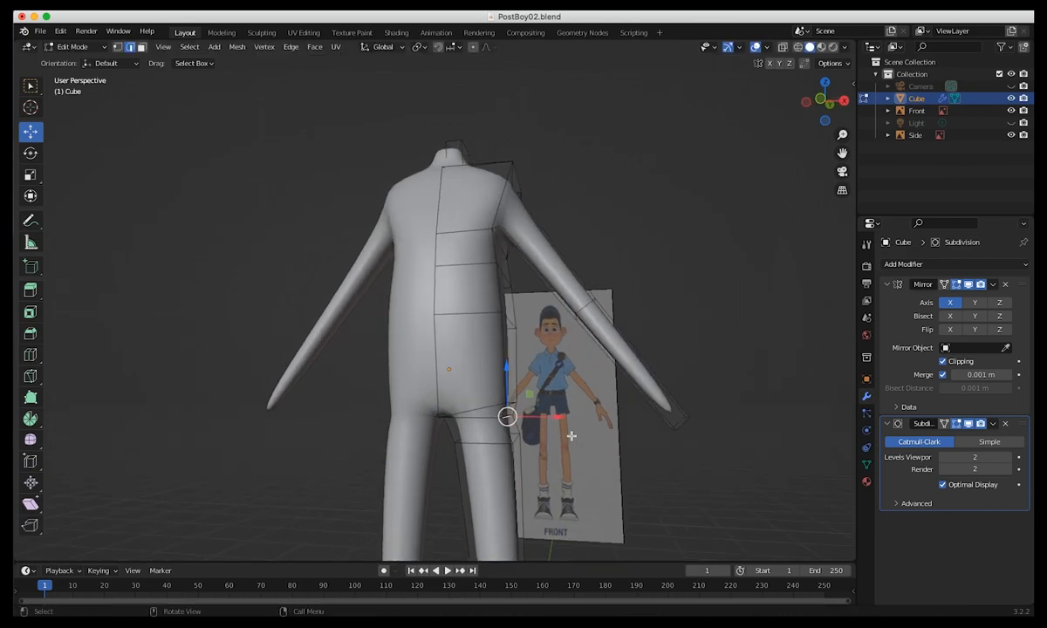
left_click_drag(557, 416, 569, 416)
middle_click_drag(570, 416, 457, 410)
Select the inner edge at the crotch and move it slightly down along Z and outward along X.
left_click(447, 415)
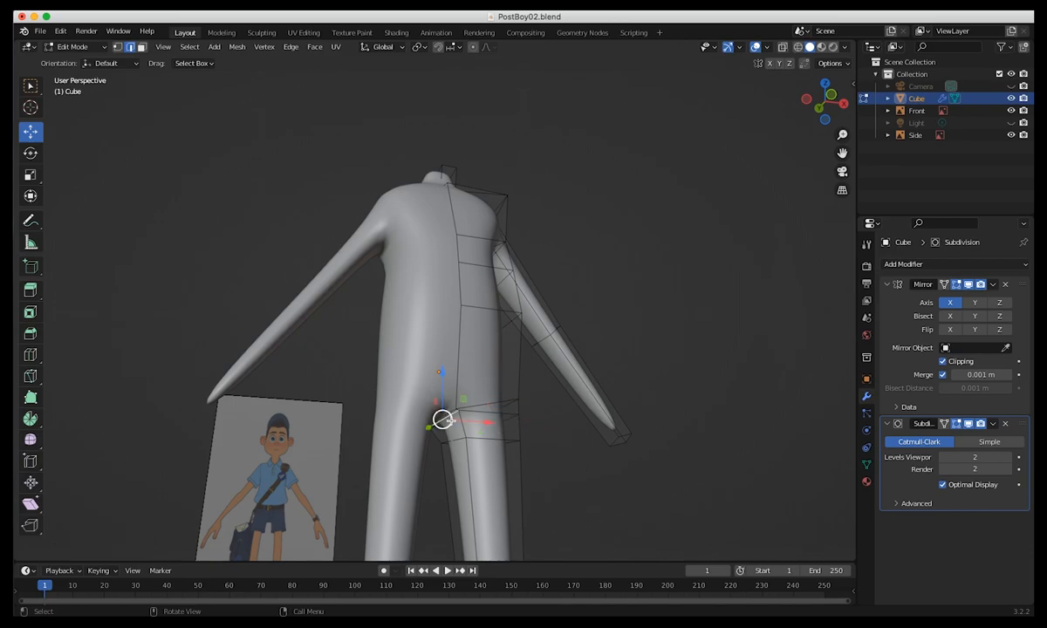
left_click_drag(445, 374, 439, 384)
middle_click_drag(439, 384, 403, 397)
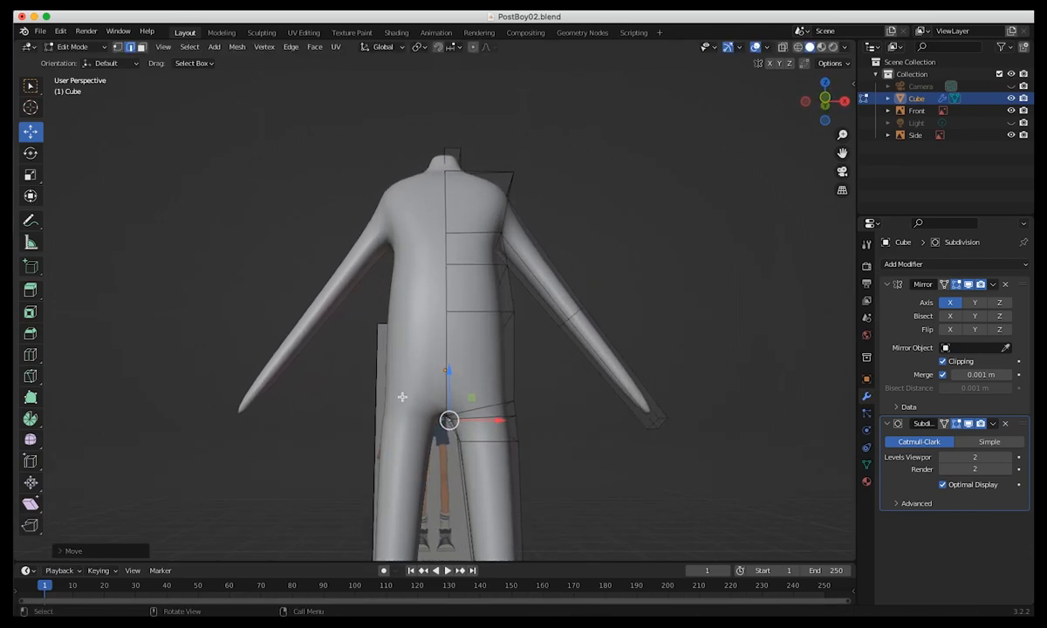
left_click_drag(498, 424, 510, 422)
Add one loop cut around the lower leg, between the upper shin loop and the ankle.
middle_click_drag(510, 423, 489, 333)
middle_click_drag(434, 374, 576, 403)
middle_click_drag(483, 369, 413, 185, "shift")
middle_click_drag(445, 312, 453, 362, "shift")
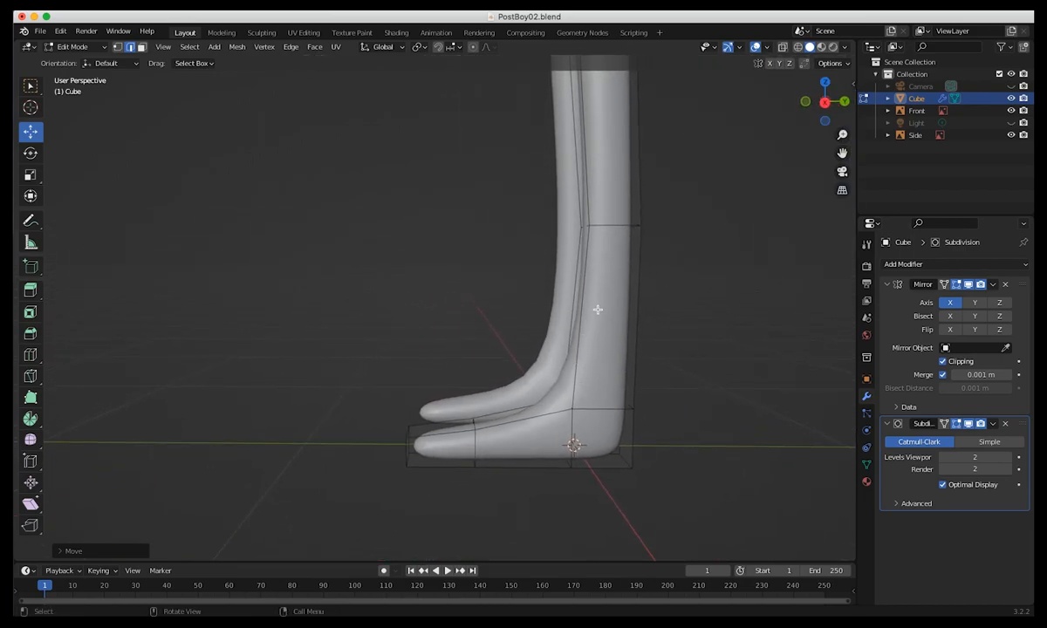
left_click(32, 355)
left_click(31, 356)
mouse_move(569, 332)
left_mouse_down()
mouse_move(580, 359)
mouse_move(577, 340)
left_mouse_up()
key("KP_3")
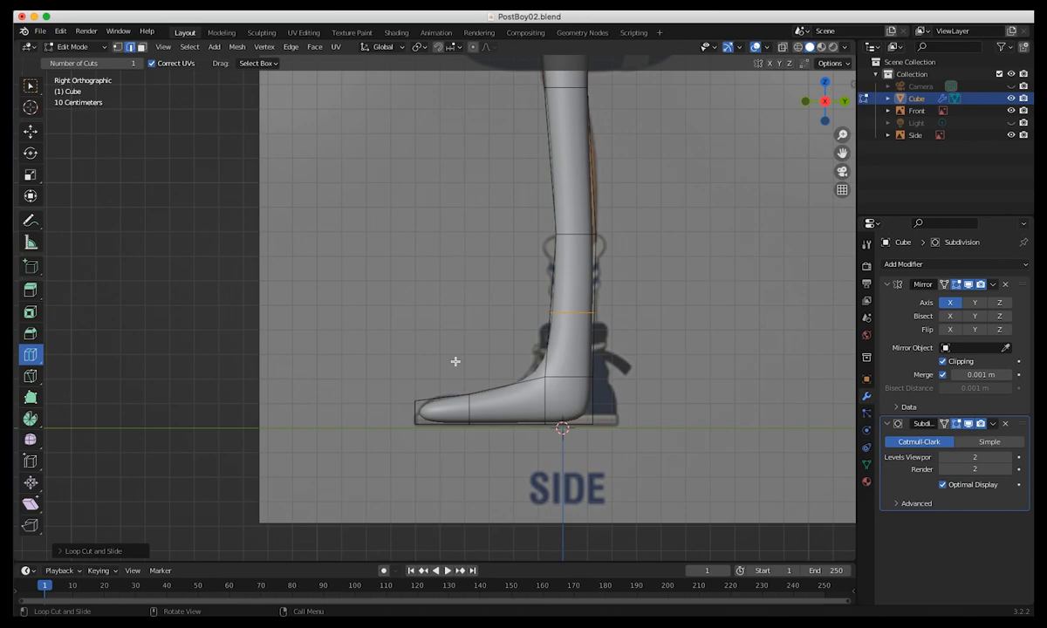
middle_click_drag(454, 353, 591, 365)
Add one loop cut around the forearm and slide it down close to the wrist end.
middle_click_drag(489, 410, 489, 519, "shift")
middle_click_drag(445, 316, 350, 358, "shift")
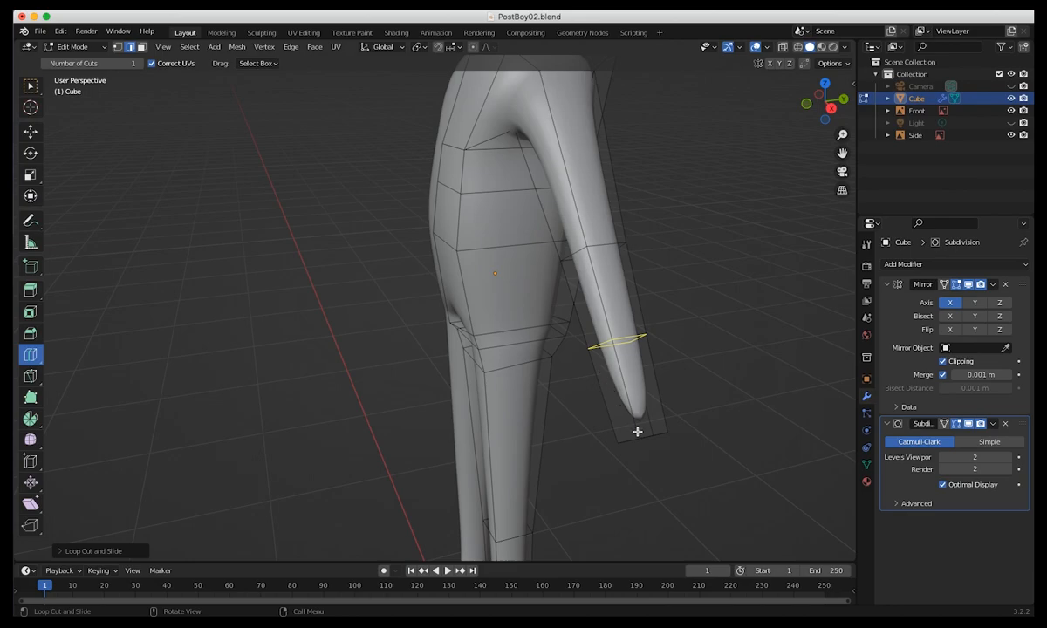
middle_click_drag(618, 408, 661, 423)
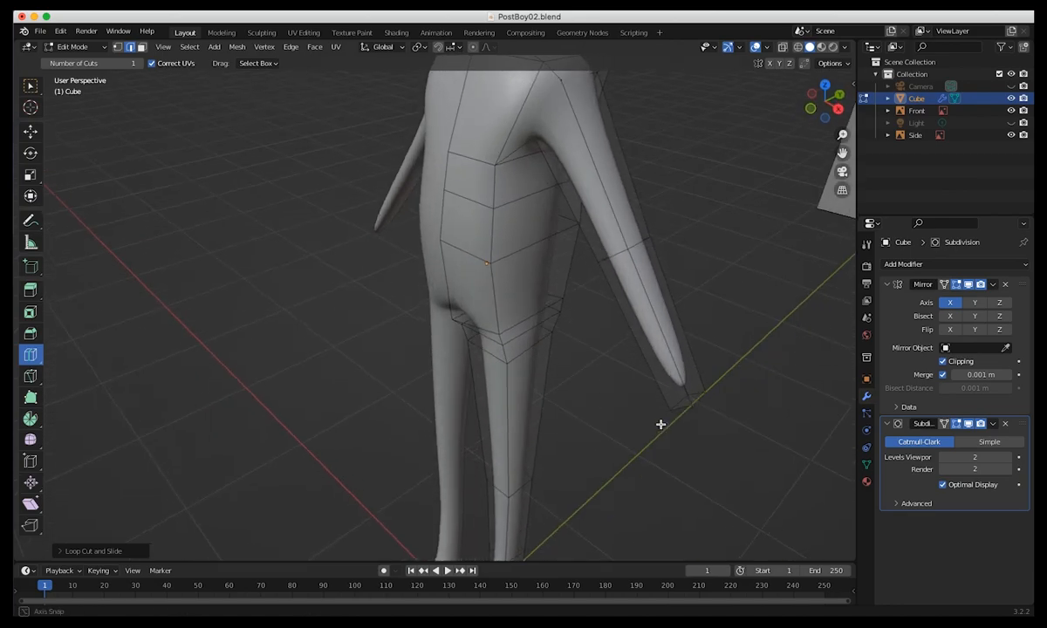
left_click(641, 334)
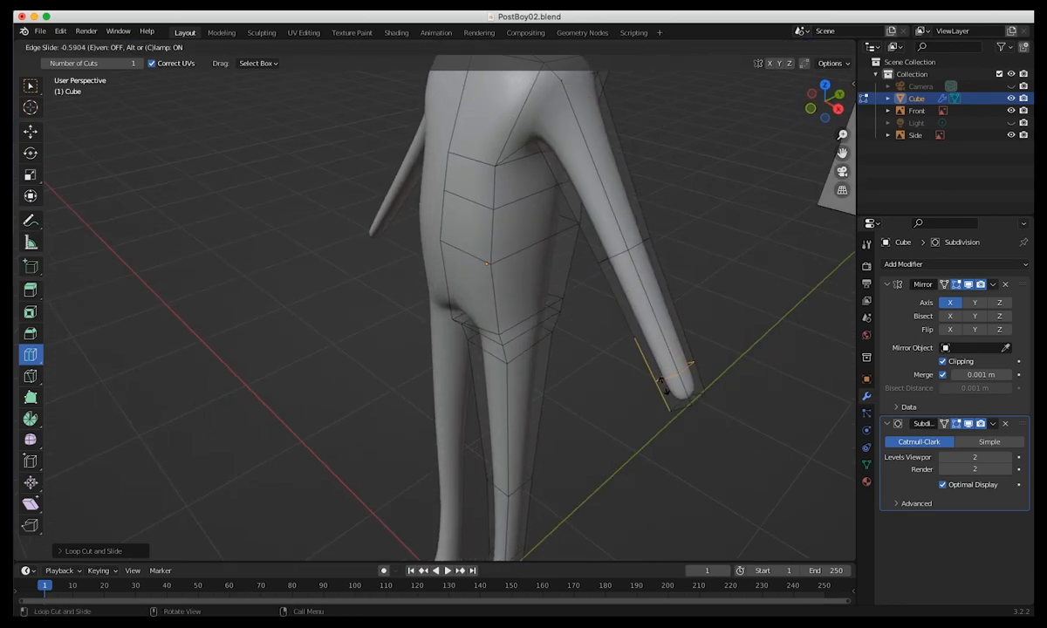
left_click(669, 402)
middle_click_drag(669, 402, 537, 307)
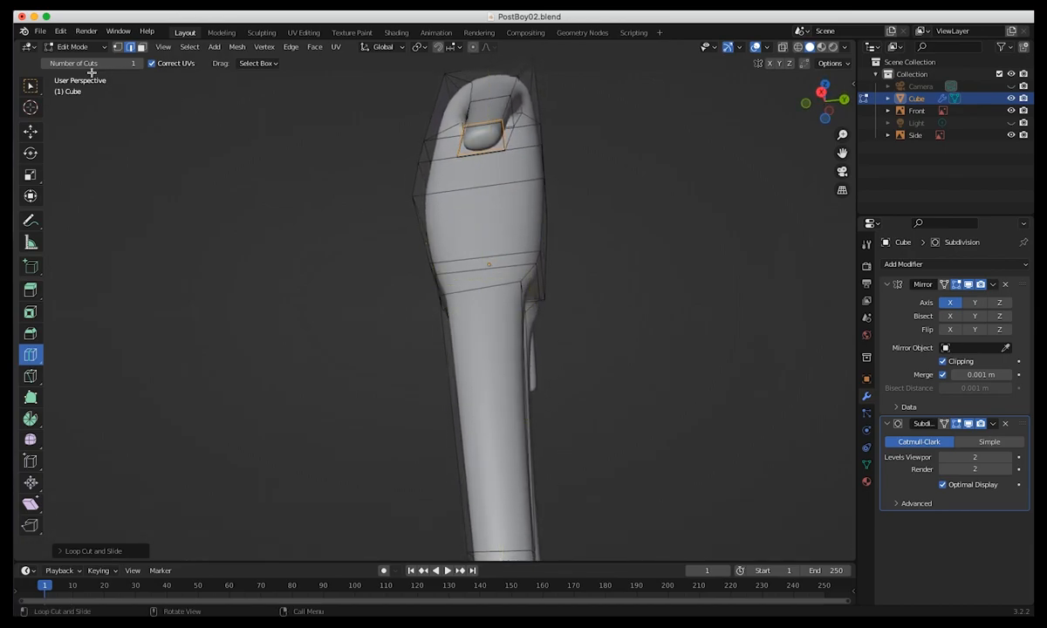
In edge mode, select the edges around the wrist end of the arm with the select tool.
left_click(66, 47)
left_click(130, 47)
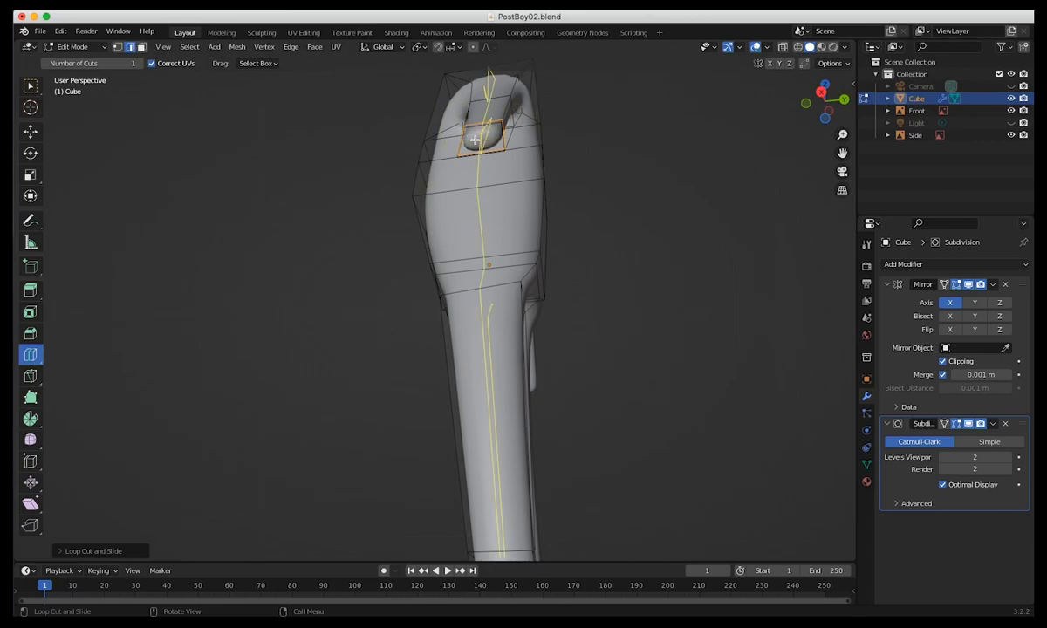
left_click(31, 86)
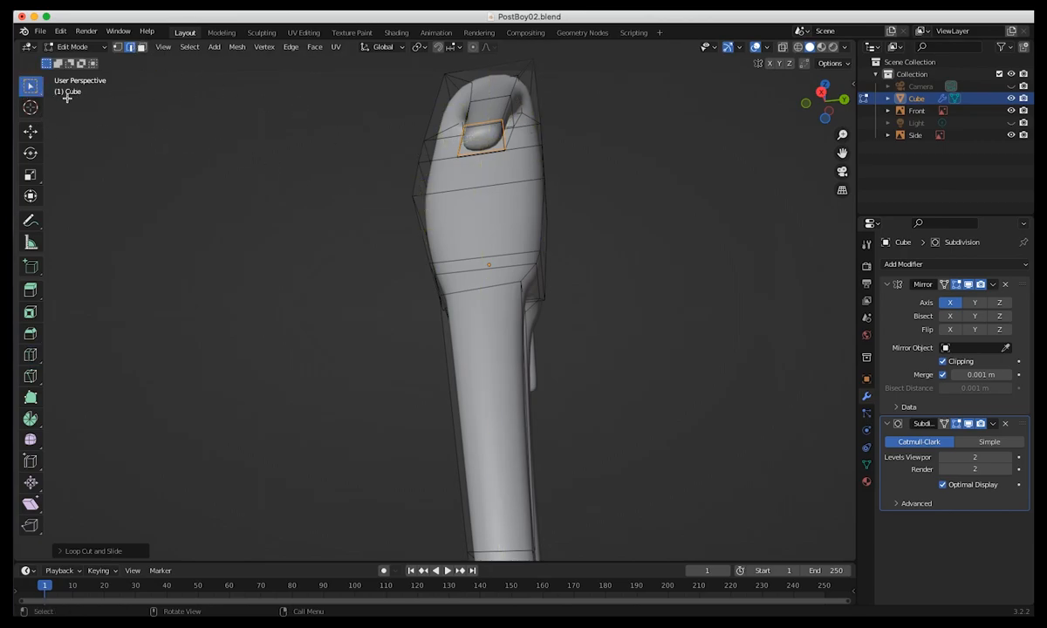
left_click(478, 122)
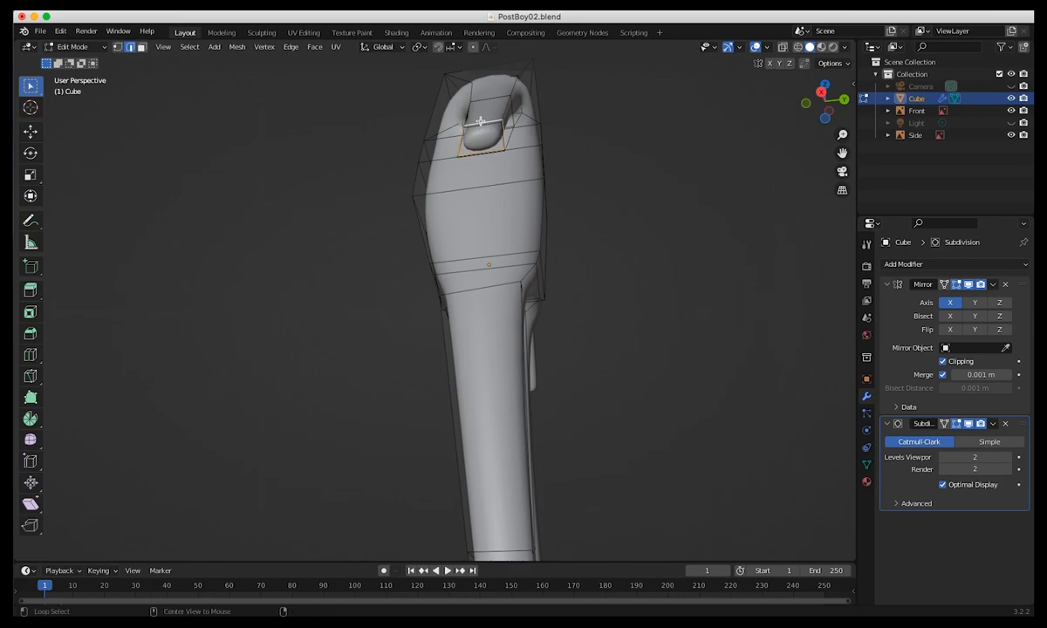
middle_click_drag(487, 200, 452, 277)
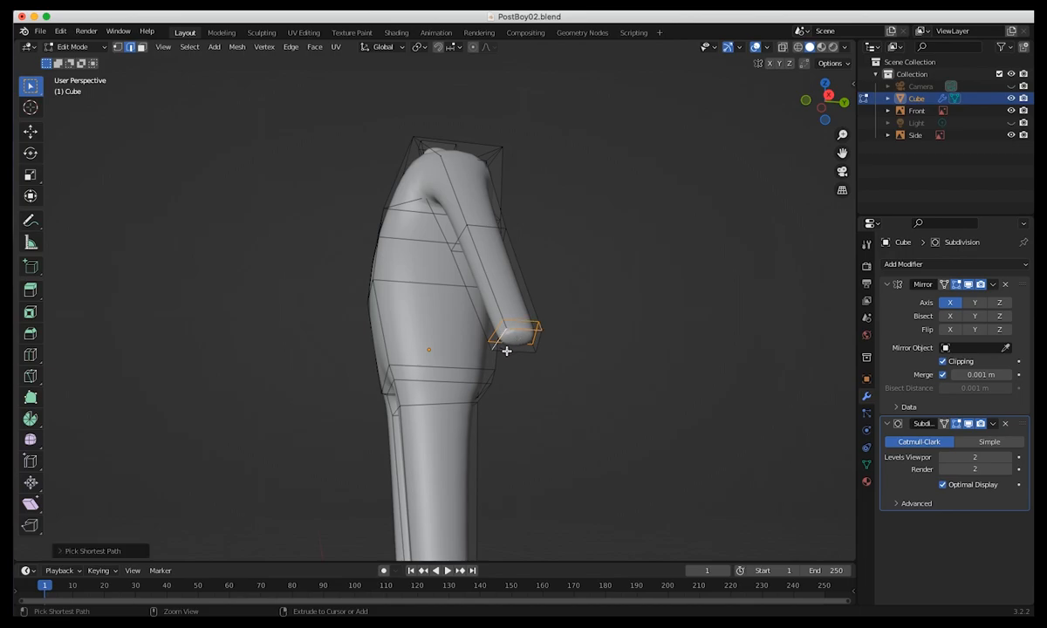
middle_click_drag(535, 349, 612, 361)
Set the transform orientation to Normal and scale the selected wrist edges up along their X axis.
key("shift+space")
key("s")
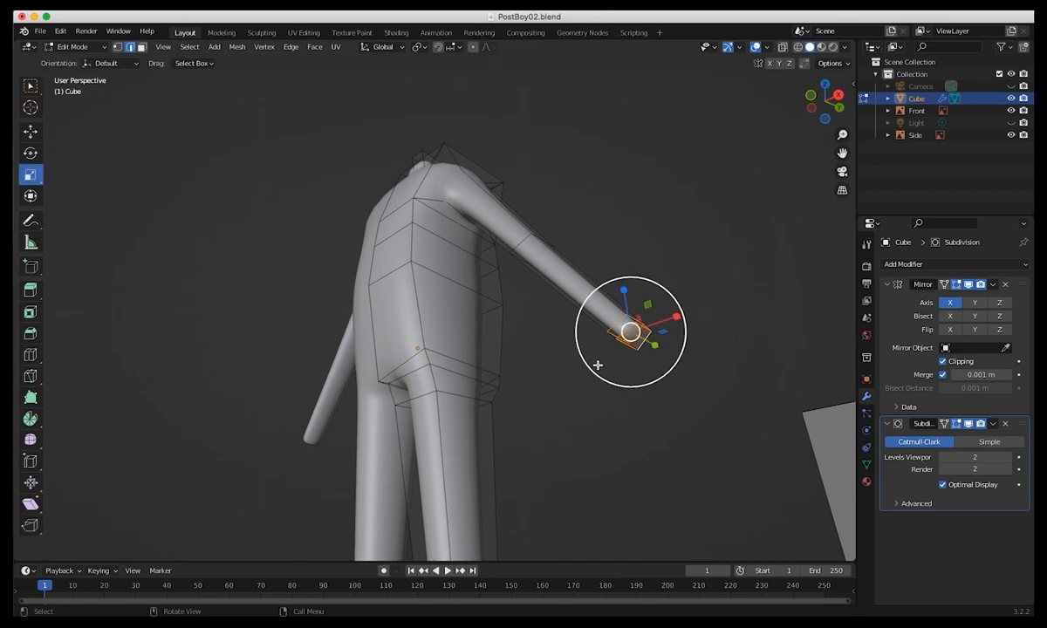
left_click(379, 50)
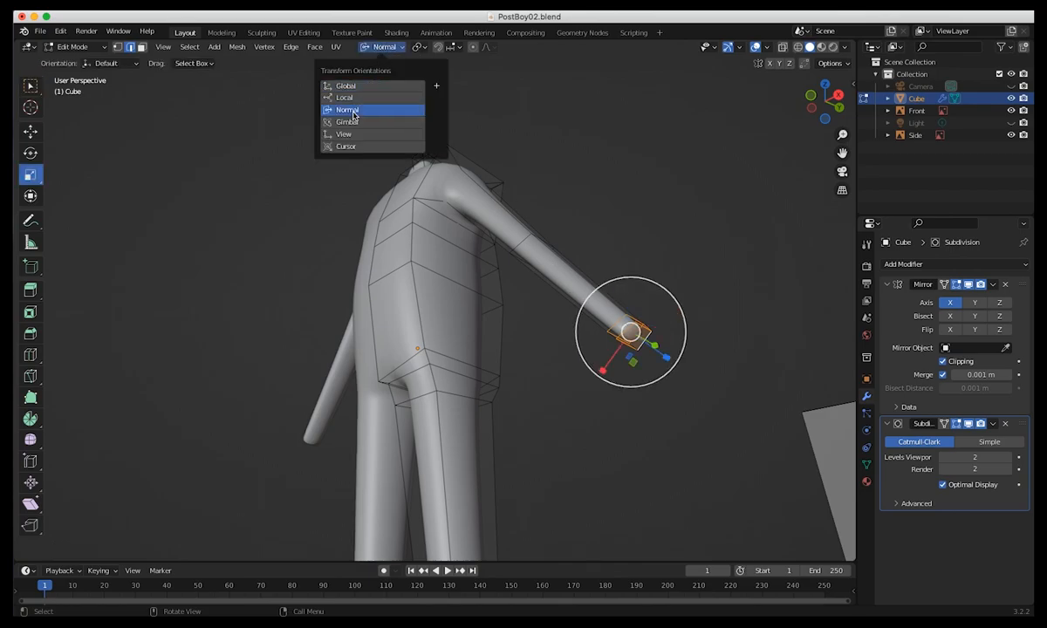
left_click(335, 108)
left_click_drag(603, 370, 580, 394)
middle_click_drag(580, 394, 323, 317)
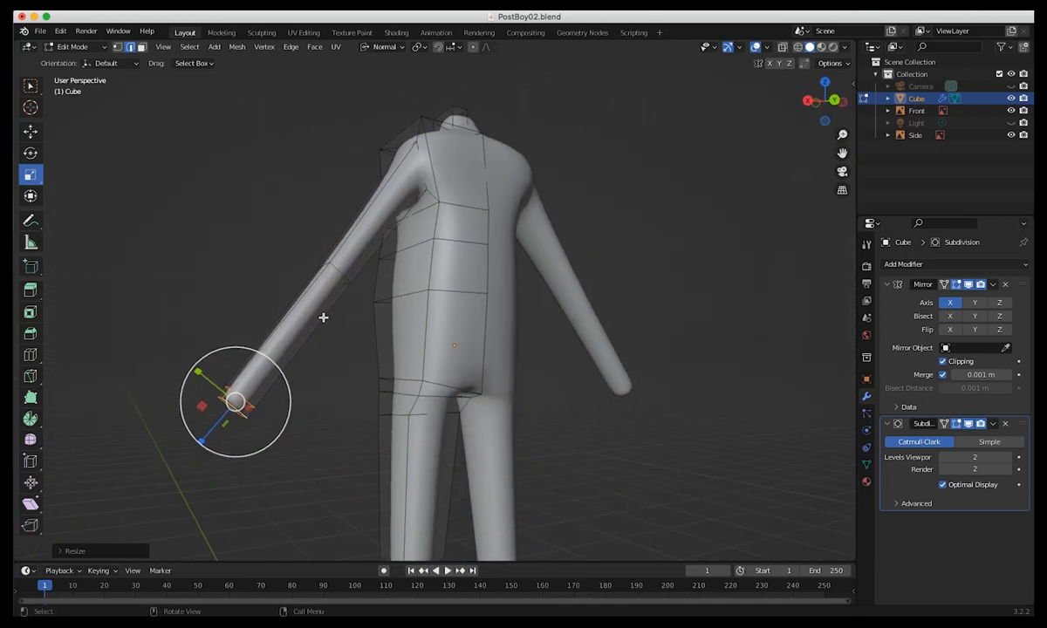
Select the edge loop around the elbow of the arm.
left_click(337, 271, "alt")
middle_click_drag(374, 318, 492, 257)
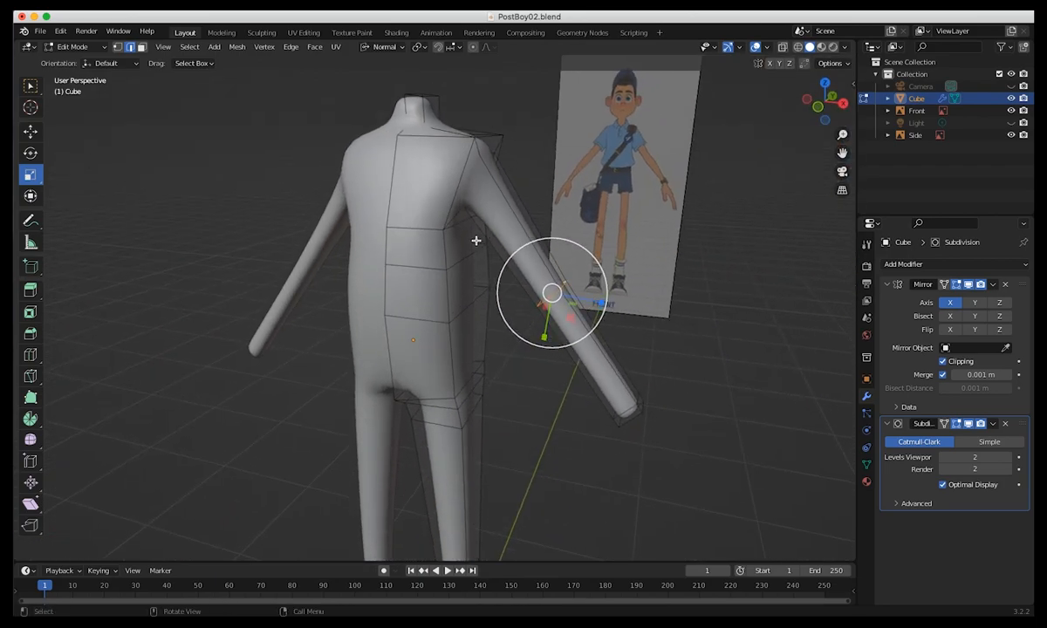
Try the Local, Global and Gimbal transform orientations on the elbow loop, then return the orientation to Normal.
left_click(380, 47)
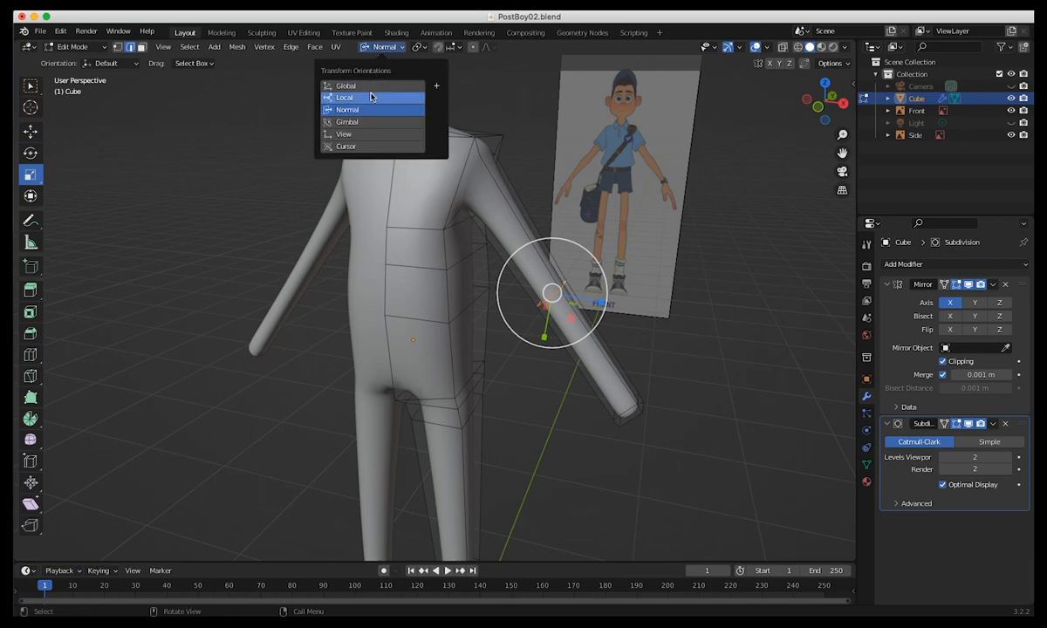
left_click(371, 97)
middle_click_drag(447, 186, 557, 256)
left_click(380, 47)
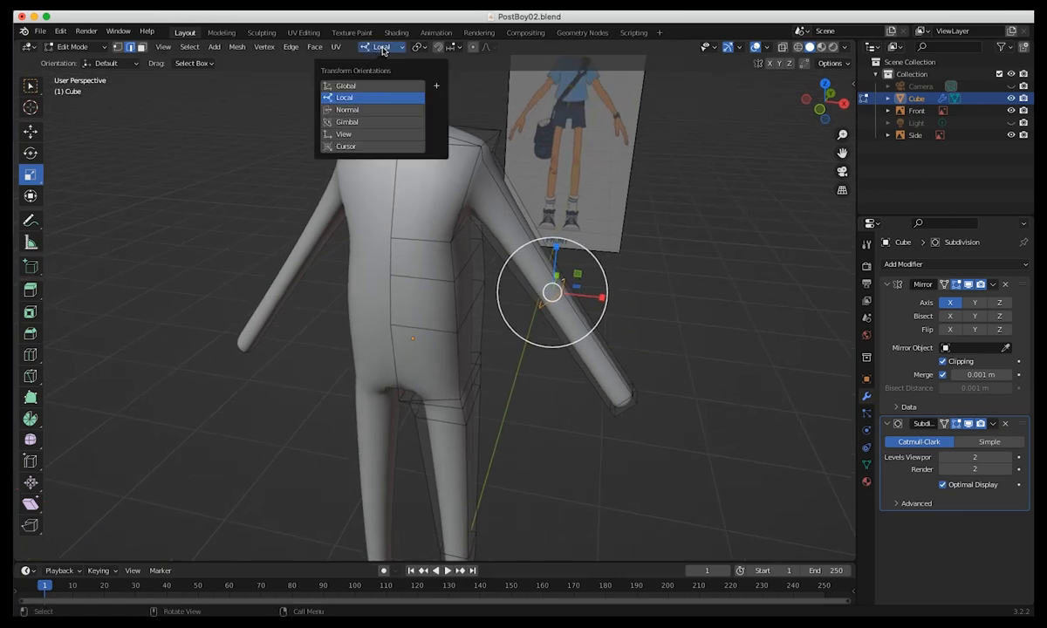
left_click(377, 86)
left_click(384, 47)
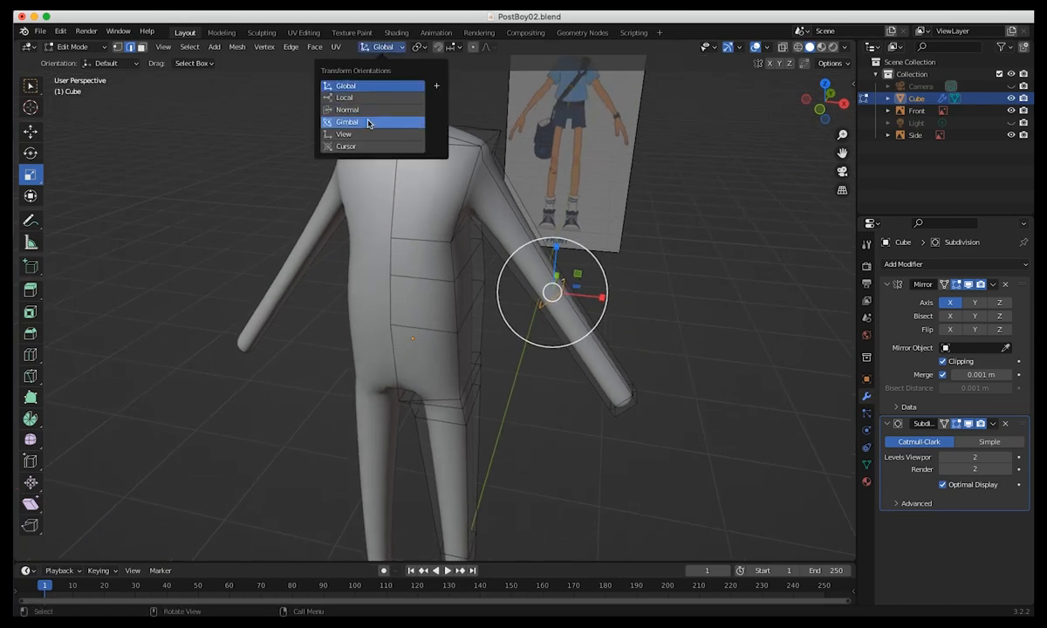
left_click(369, 121)
left_click(382, 47)
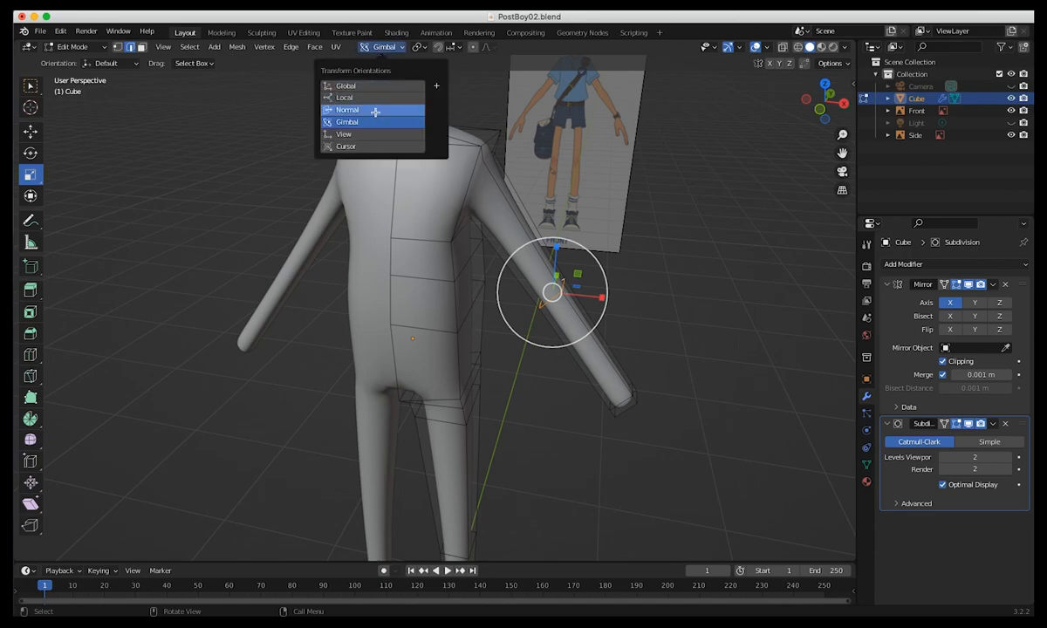
left_click(374, 110)
Scale the selected elbow edge loop using the Normal orientation to adjust the arm's thickness there.
middle_click_drag(489, 297, 546, 295)
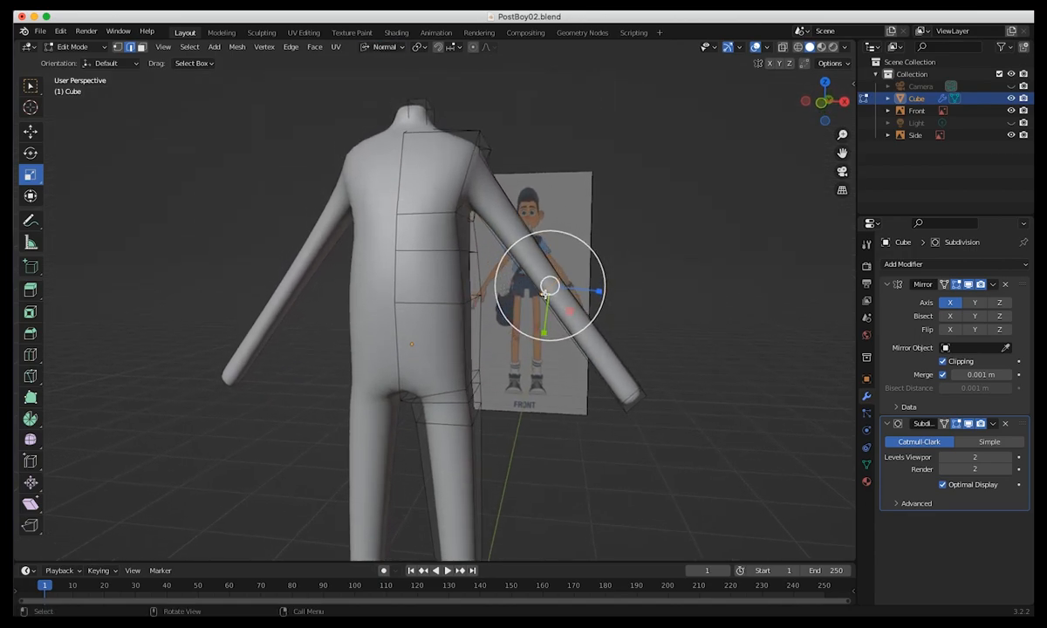
middle_click_drag(513, 337, 467, 287)
left_click_drag(535, 307, 532, 310)
middle_click_drag(532, 309, 624, 338)
Add one loop cut around the neck, just below its upper end.
middle_click_drag(356, 328, 292, 220)
scroll(293, 222, "up", 3)
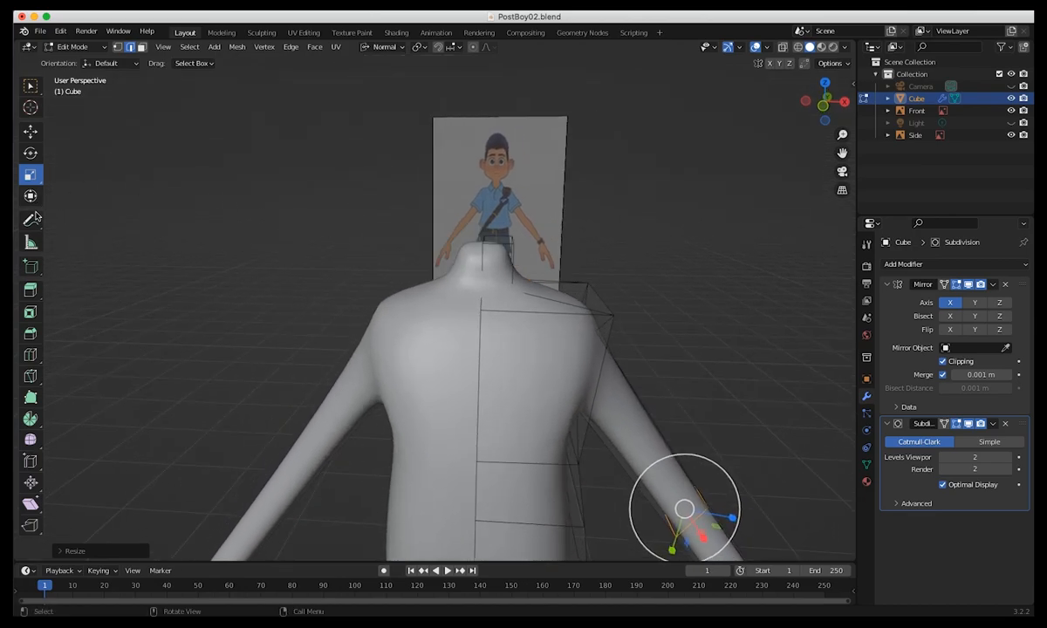
left_click(30, 356)
left_click_drag(495, 261, 493, 255)
middle_click_drag(365, 341, 414, 330)
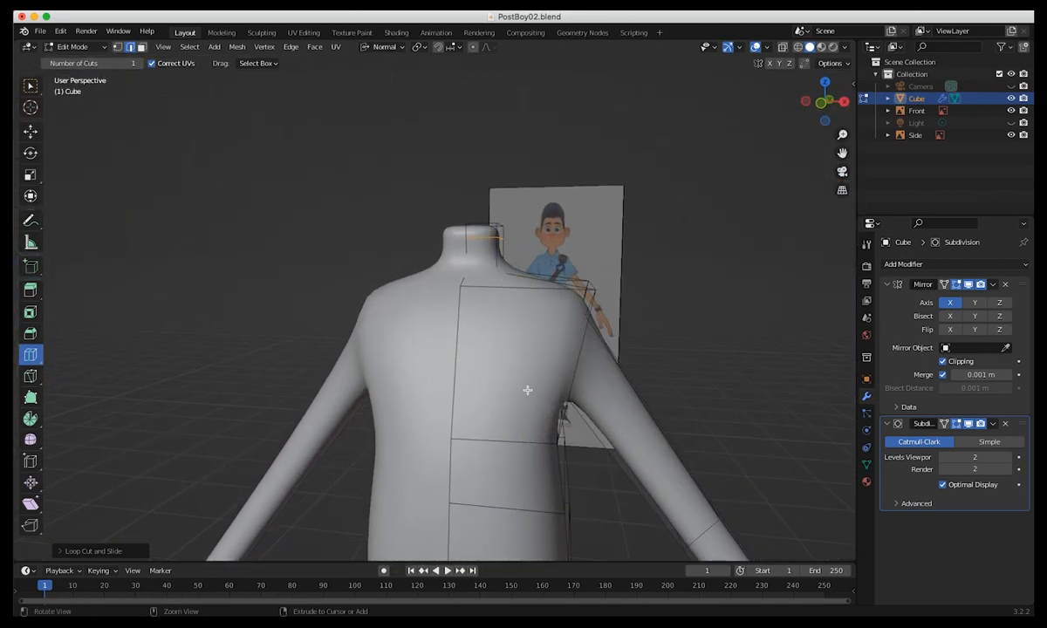
Examine the smoothed body from the back and the side, including the hips and the end of the arm.
middle_click_drag(527, 390, 715, 581, "ctrl")
middle_click_drag(576, 407, 561, 158, "shift")
middle_click_drag(536, 321, 392, 469)
middle_click_drag(497, 395, 560, 408)
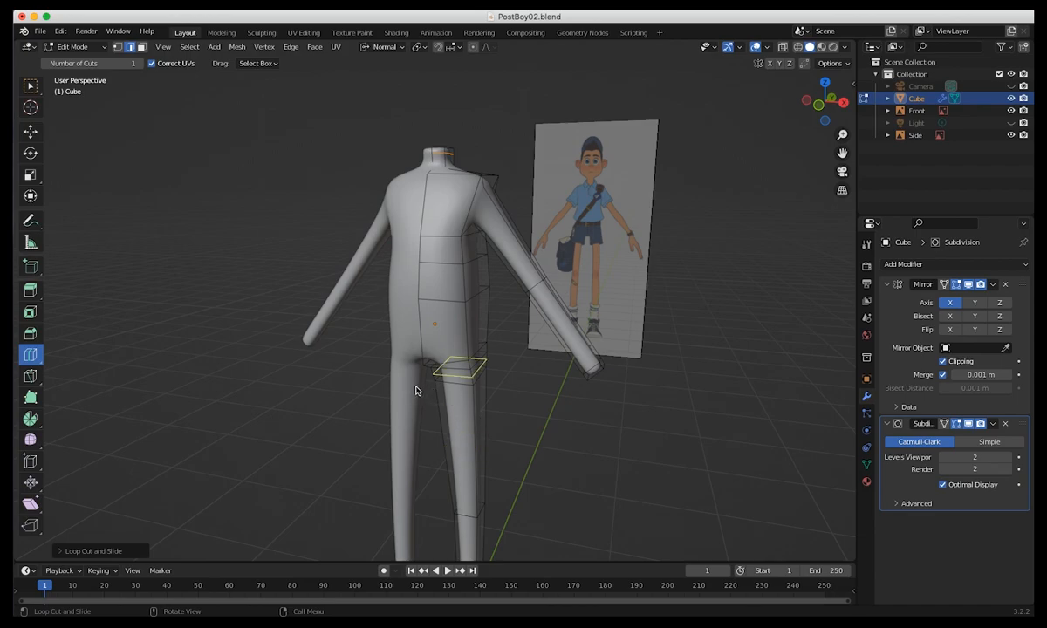
middle_click_drag(490, 440, 432, 444)
scroll(491, 420, "up", 5)
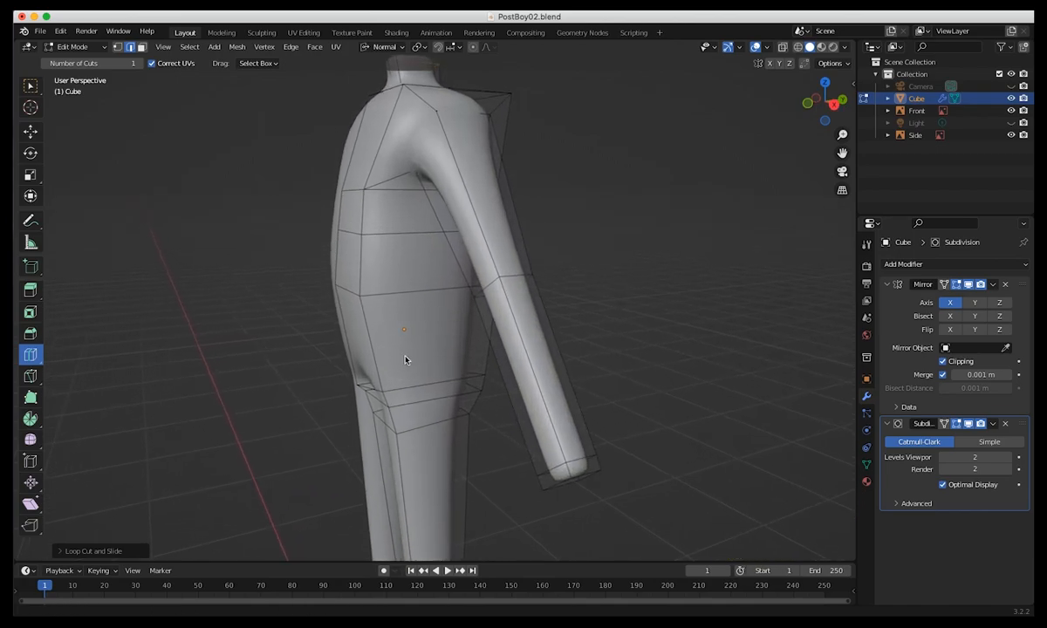
scroll(454, 248, "up", 2)
middle_click_drag(455, 247, 441, 234)
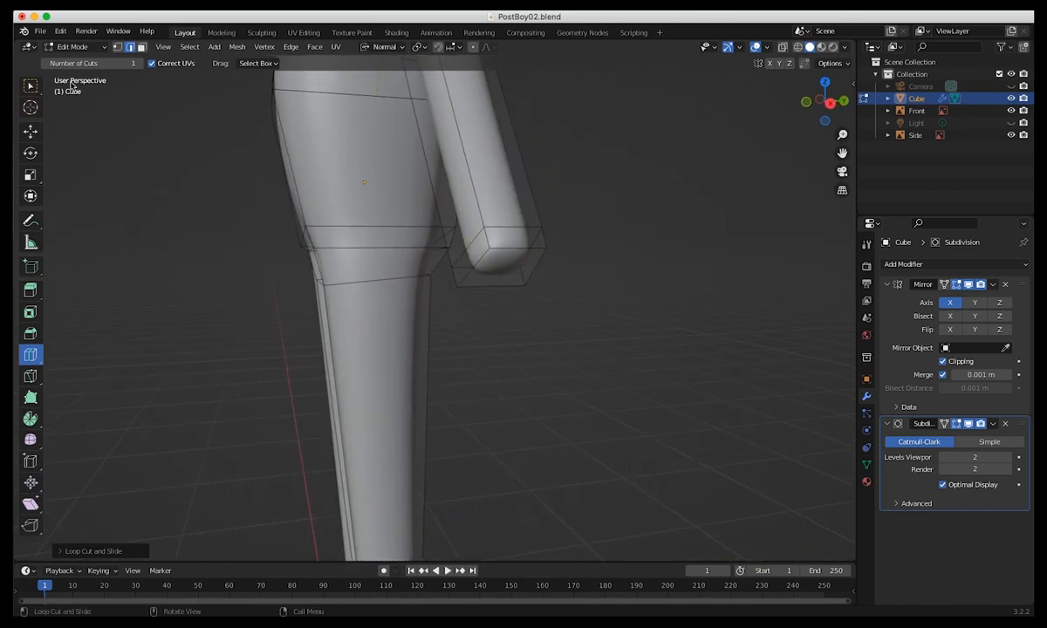
In face mode, select the face at the wrist end of the arm with the select tool.
left_click(141, 48)
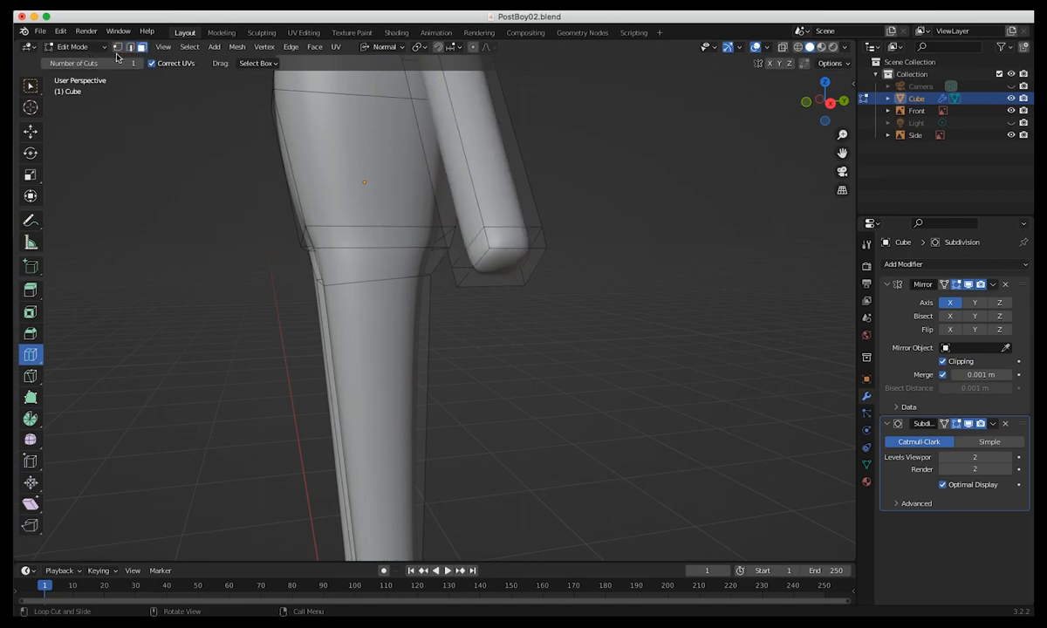
key("w")
left_click(505, 273)
middle_click_drag(464, 274, 581, 505)
middle_click_drag(541, 437, 579, 418)
middle_click_drag(569, 191, 491, 304)
middle_click_drag(534, 361, 503, 351)
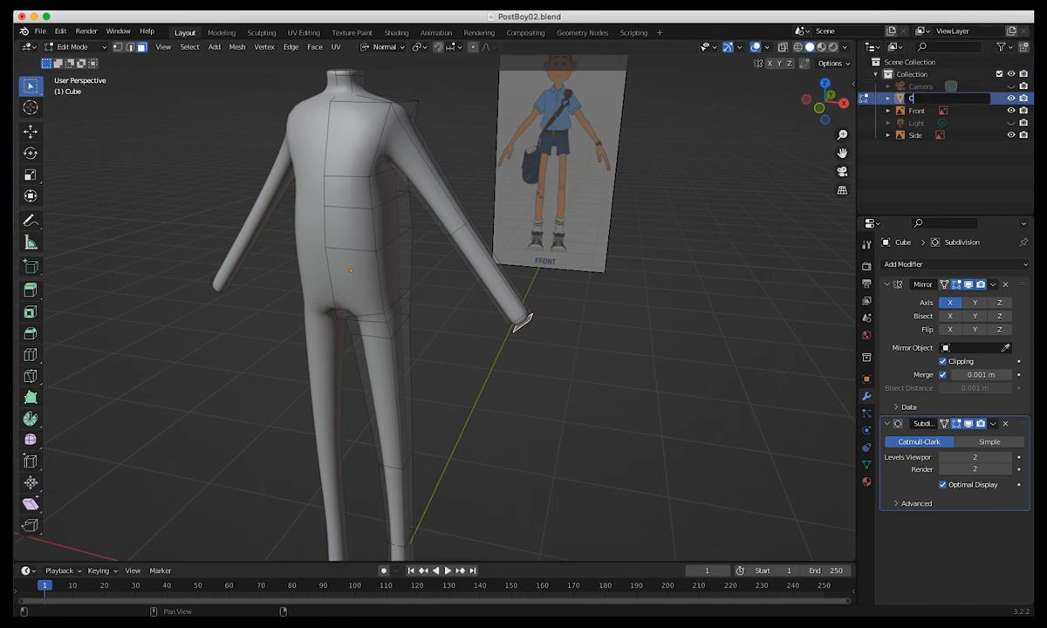
Rename the Cube object as Character and switch to Object Mode.
key("Return")
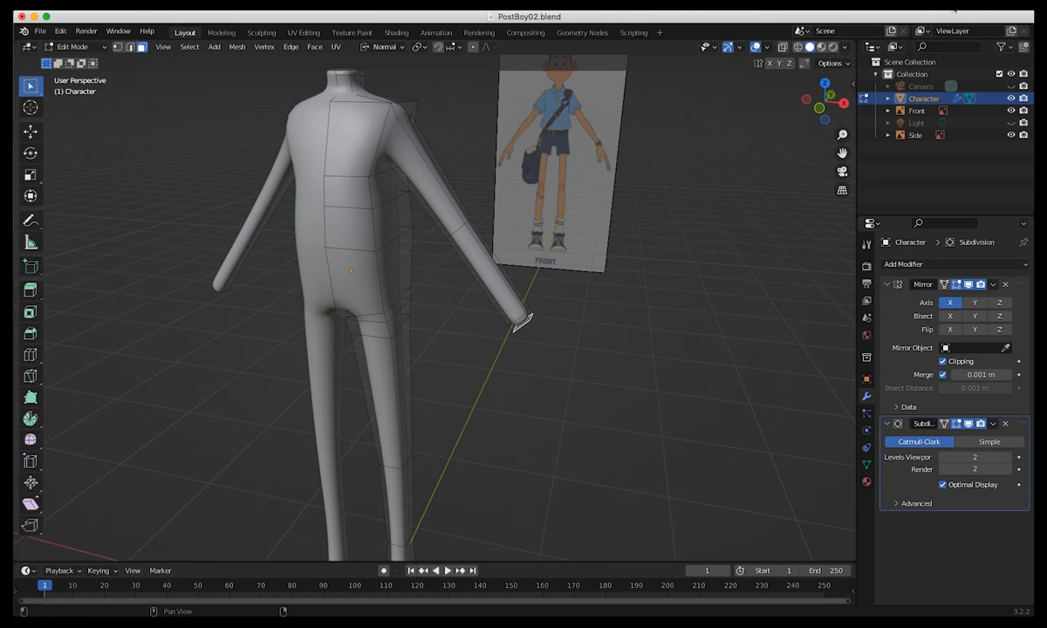
left_click(78, 50)
left_click(77, 61)
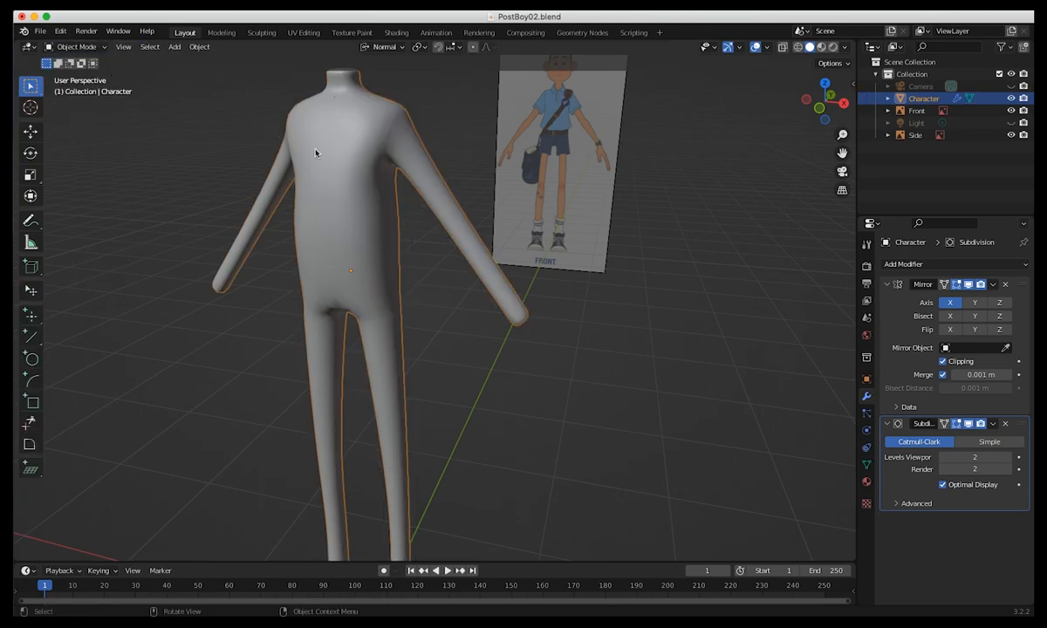
Hide the Front and Side reference images so only the character shows in the viewport.
left_click(1011, 110)
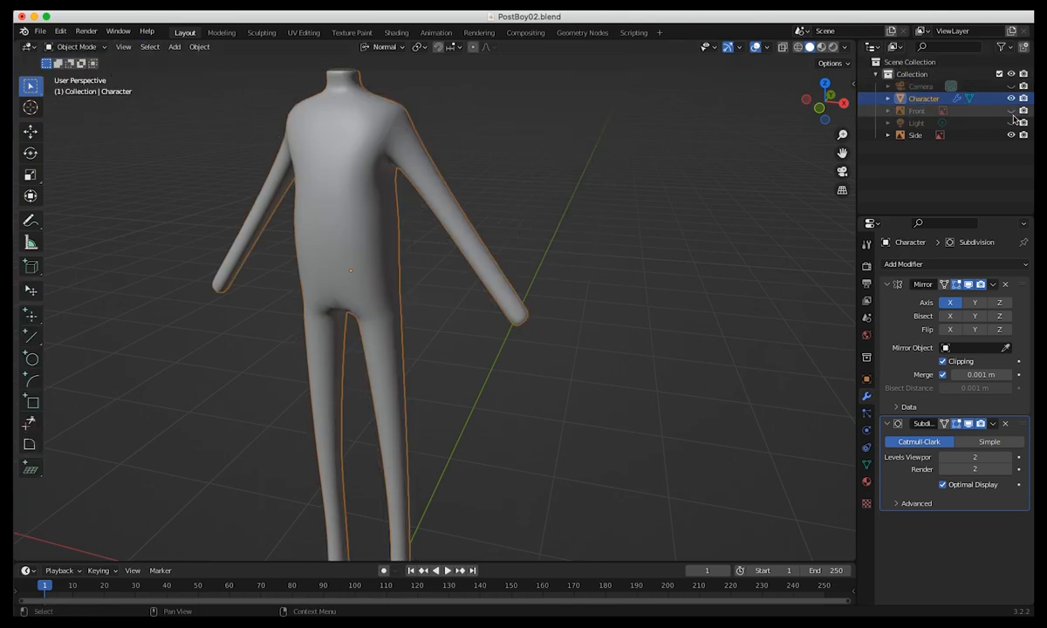
left_click(1011, 135)
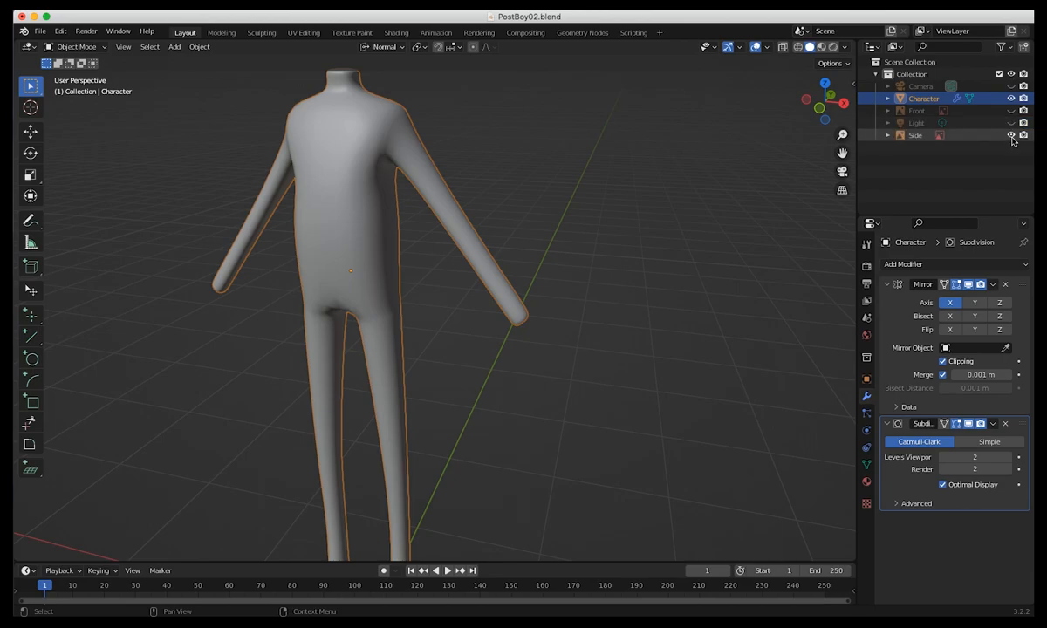
left_click(1011, 111)
left_click(1011, 111)
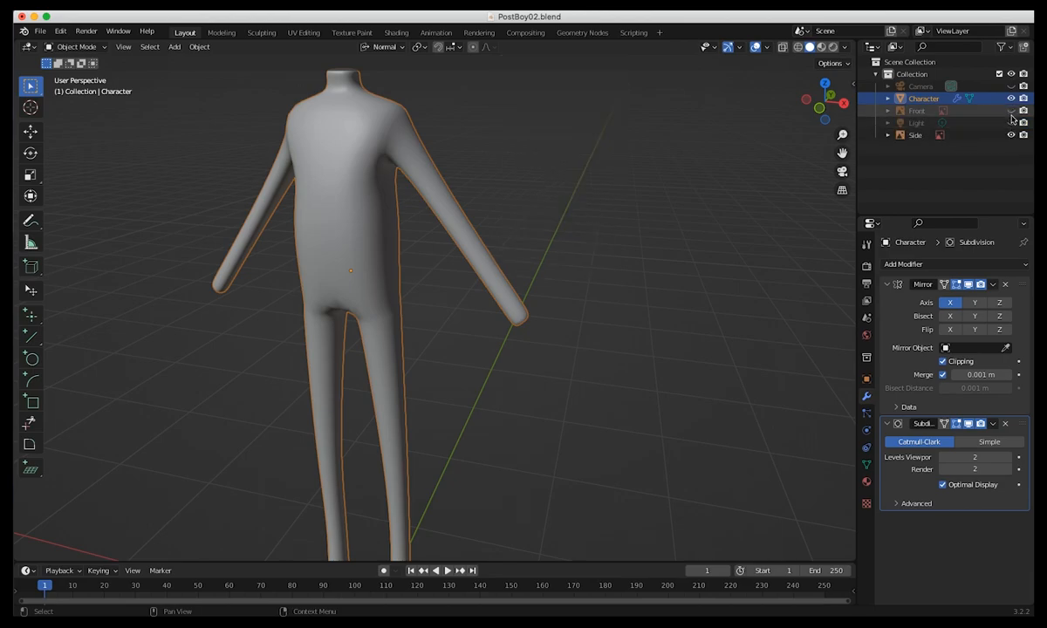
left_click(1011, 135)
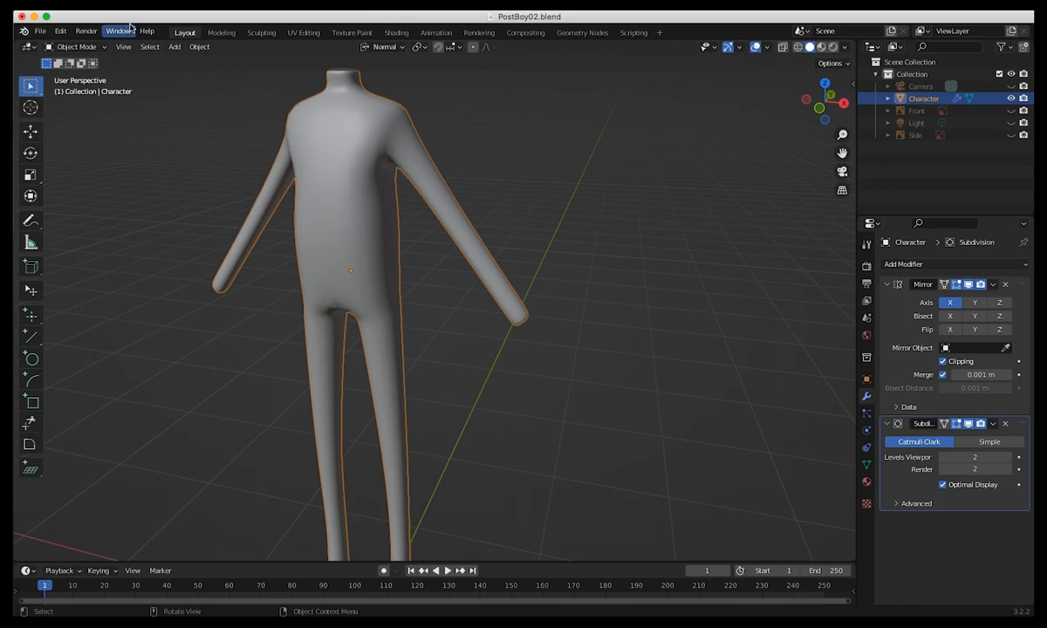
middle_click_drag(390, 324, 480, 269)
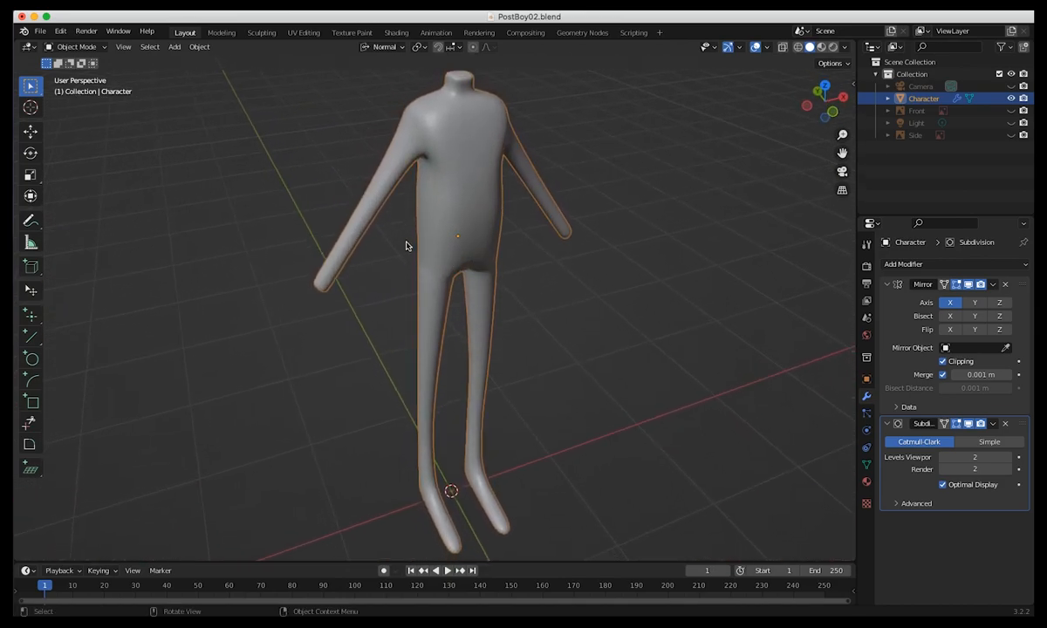